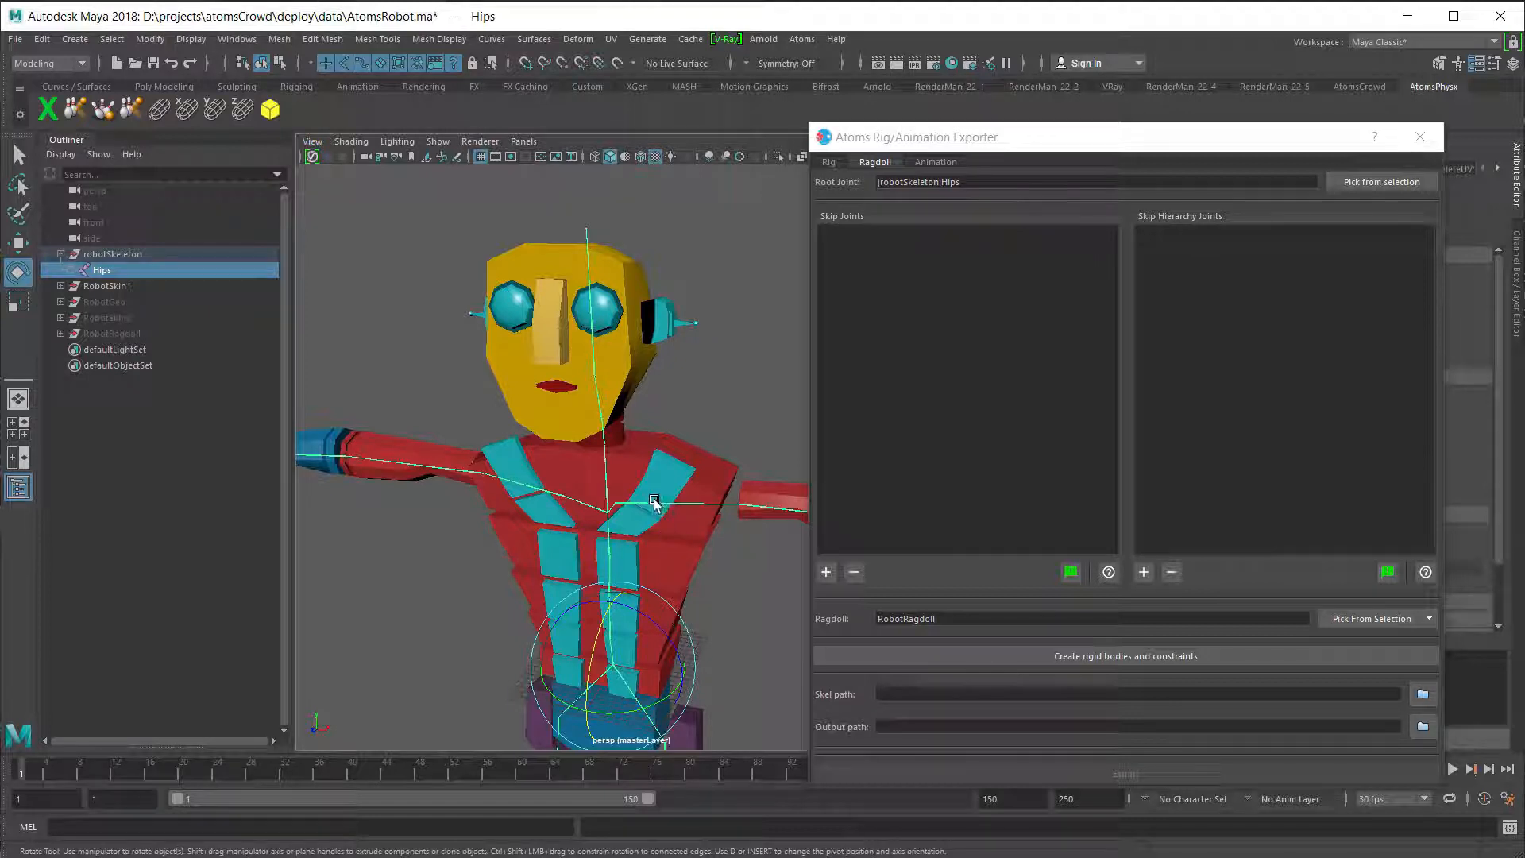
# - Select the LeftShoulder, RightShoulder and Neck joints on the robot skeleton and add them to the Skip Joints list
pyautogui.click(652, 504)
pyautogui.click(509, 485)
pyautogui.scroll(8, 577, 407)
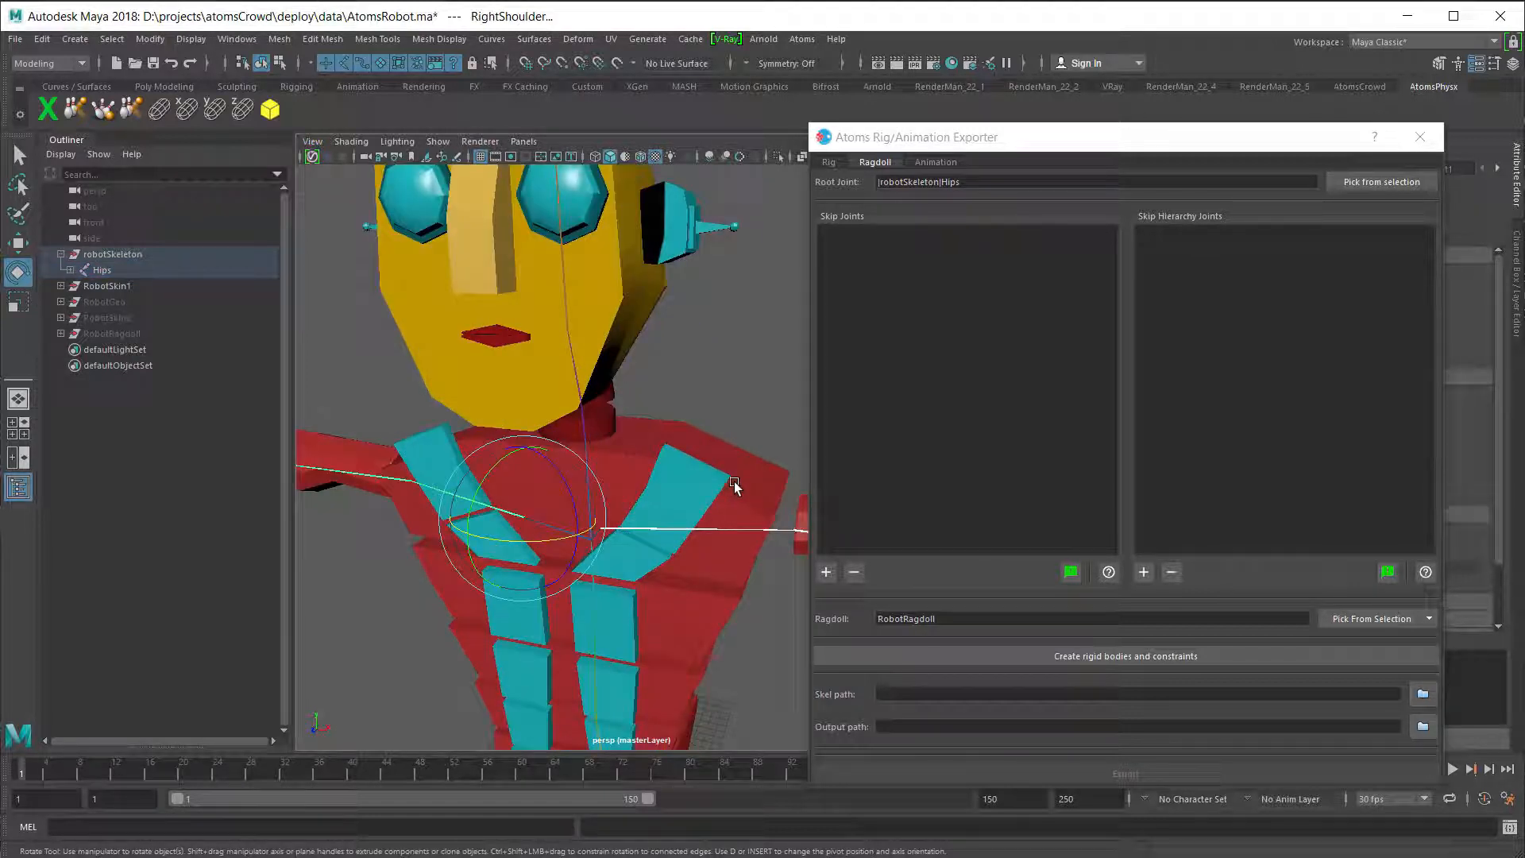
pyautogui.click(546, 394)
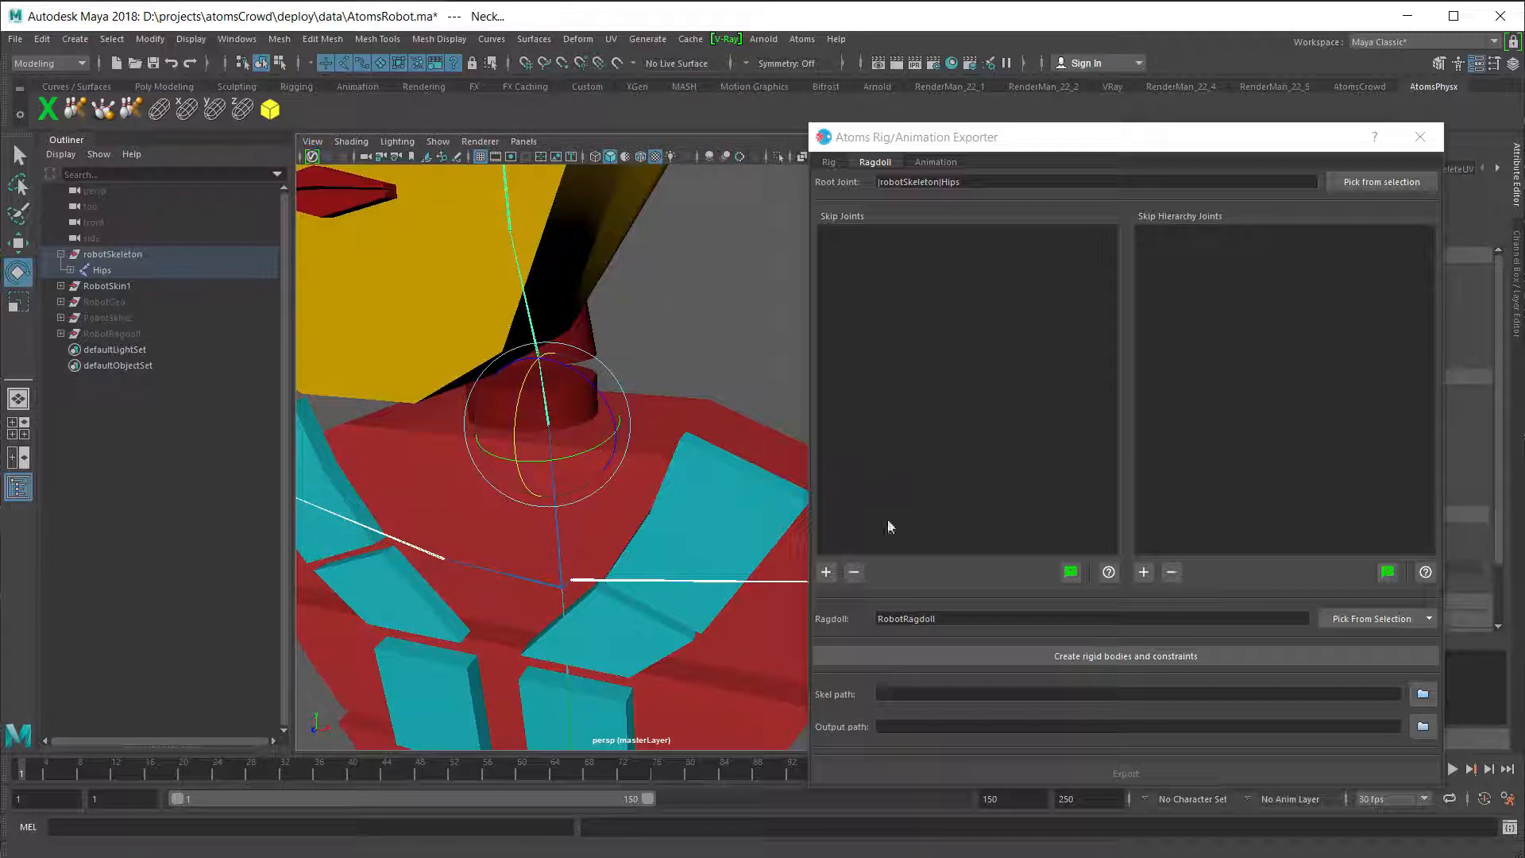
pyautogui.click(826, 573)
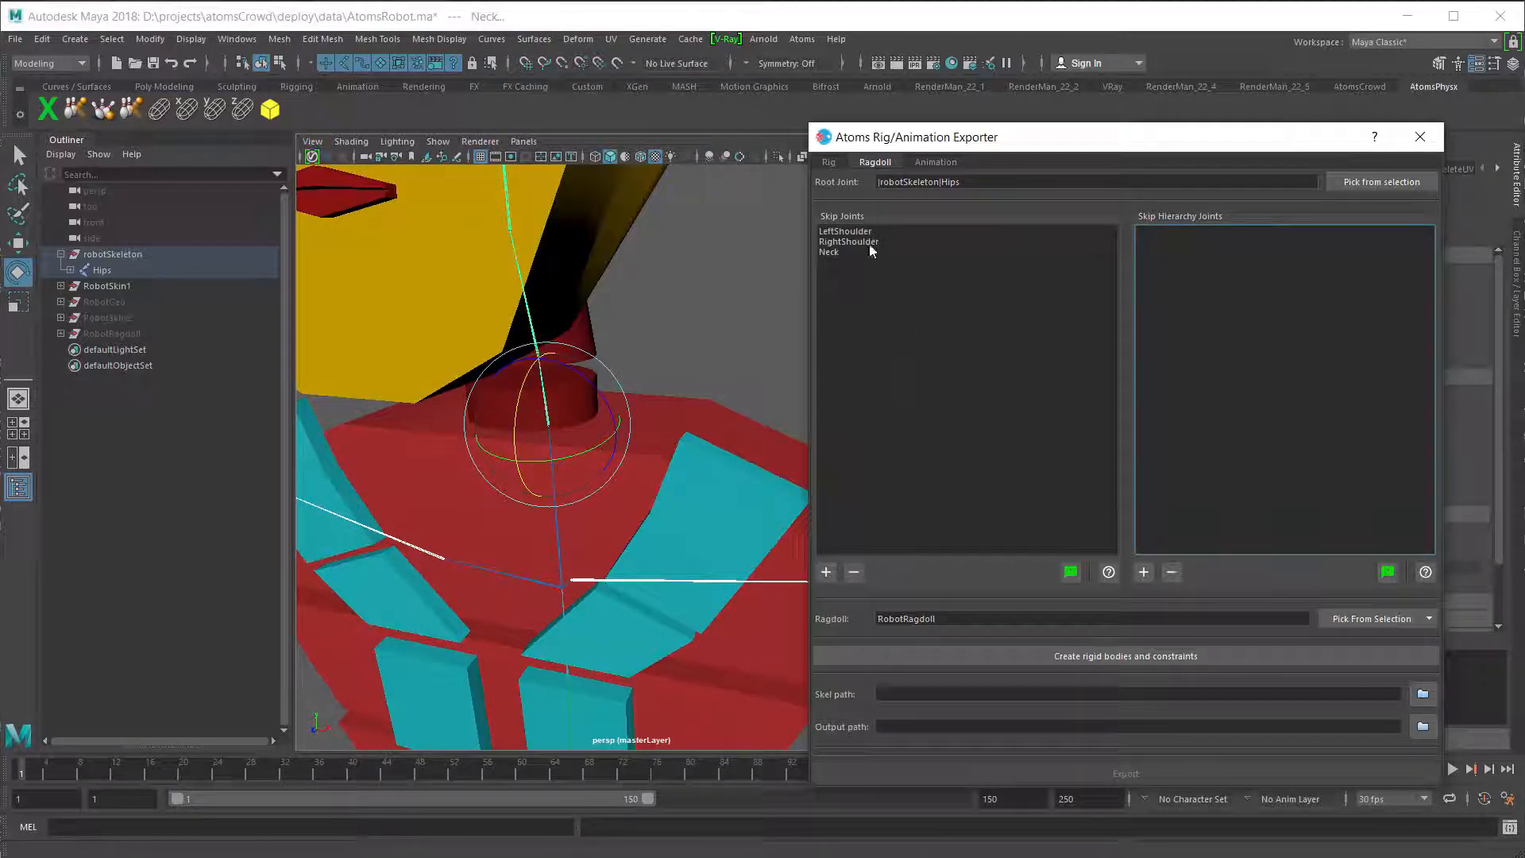
# - Select the five base finger joints of the left hand: LeftHandThumb1, LeftHandIndex1, LeftHandMiddle1, LeftHandPinky1 and LeftHandRing1
pyautogui.scroll(-8, 762, 499)
pyautogui.keyDown('alt'); pyautogui.moveTo(729, 491); pyautogui.dragTo(381, 357, button='middle'); pyautogui.keyUp('alt')
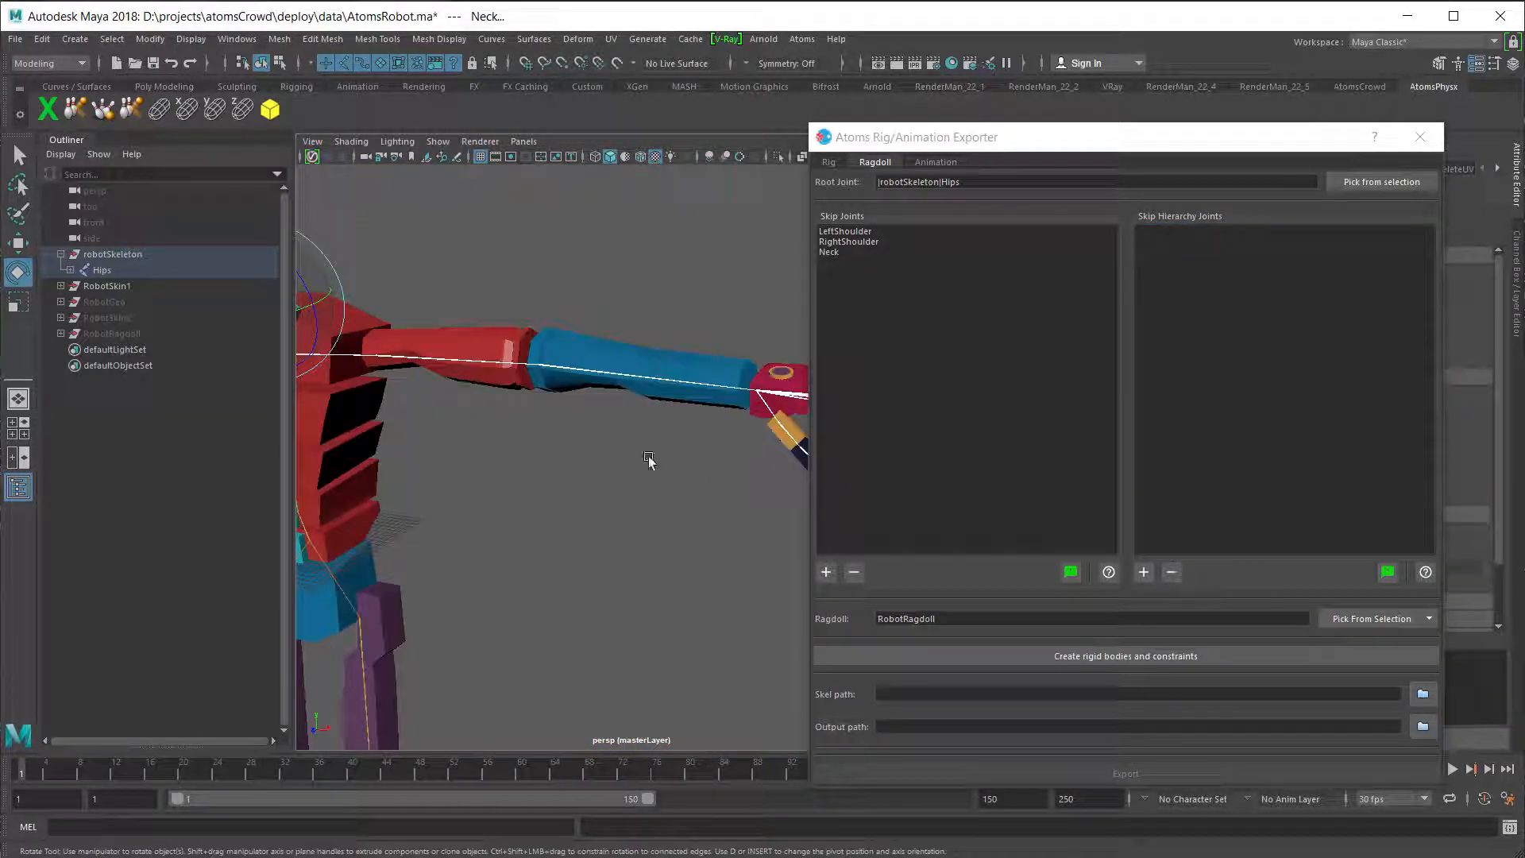
pyautogui.keyDown('alt'); pyautogui.moveTo(651, 463); pyautogui.dragTo(350, 425, button='middle'); pyautogui.keyUp('alt')
pyautogui.keyDown('alt'); pyautogui.moveTo(487, 446); pyautogui.dragTo(549, 484); pyautogui.keyUp('alt')
pyautogui.scroll(3, 596, 520)
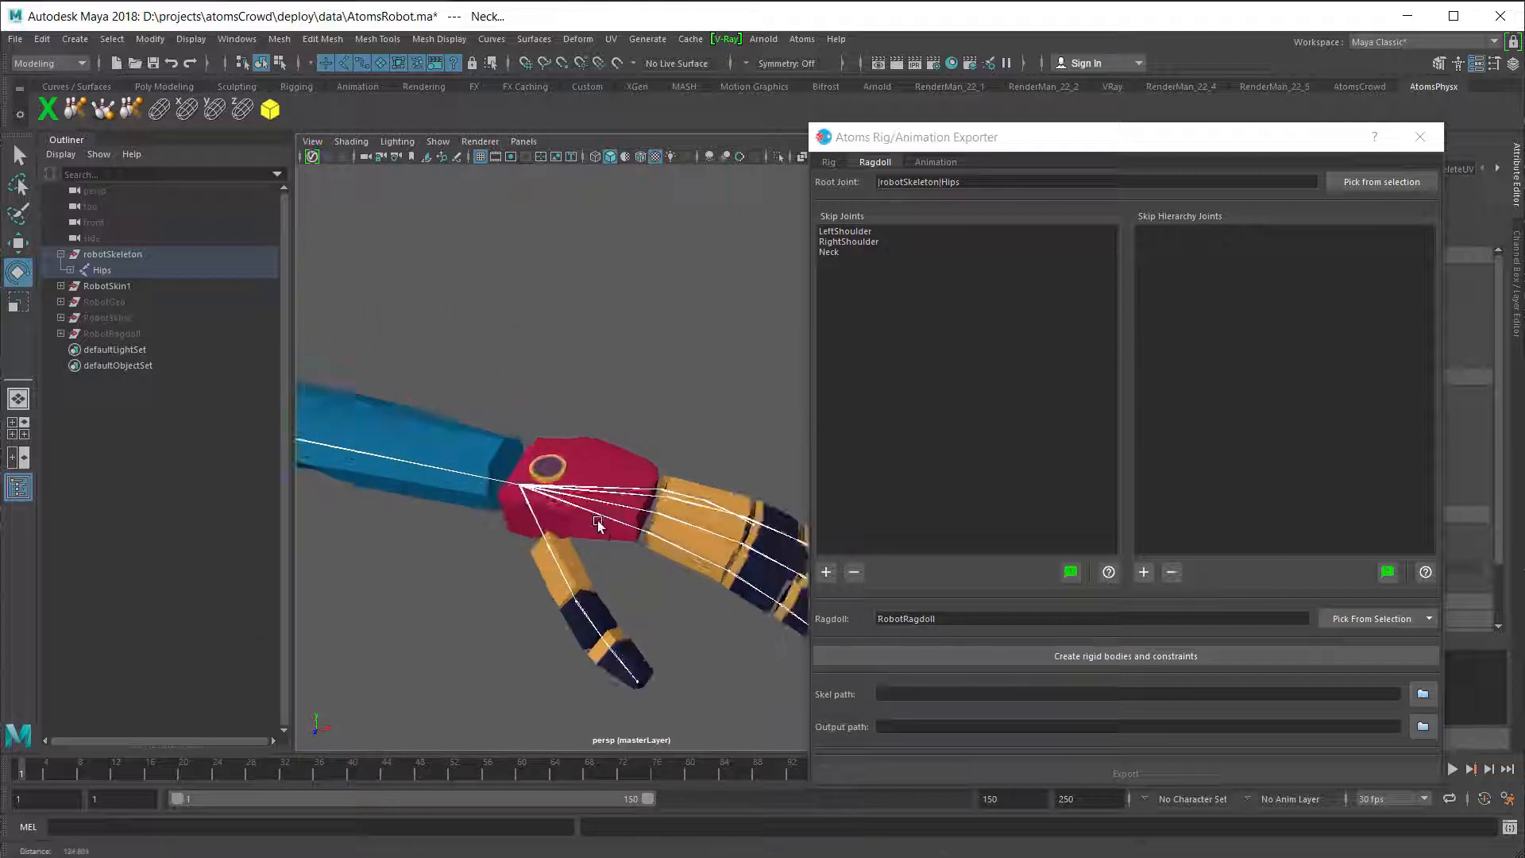
pyautogui.click(564, 578)
pyautogui.click(706, 559)
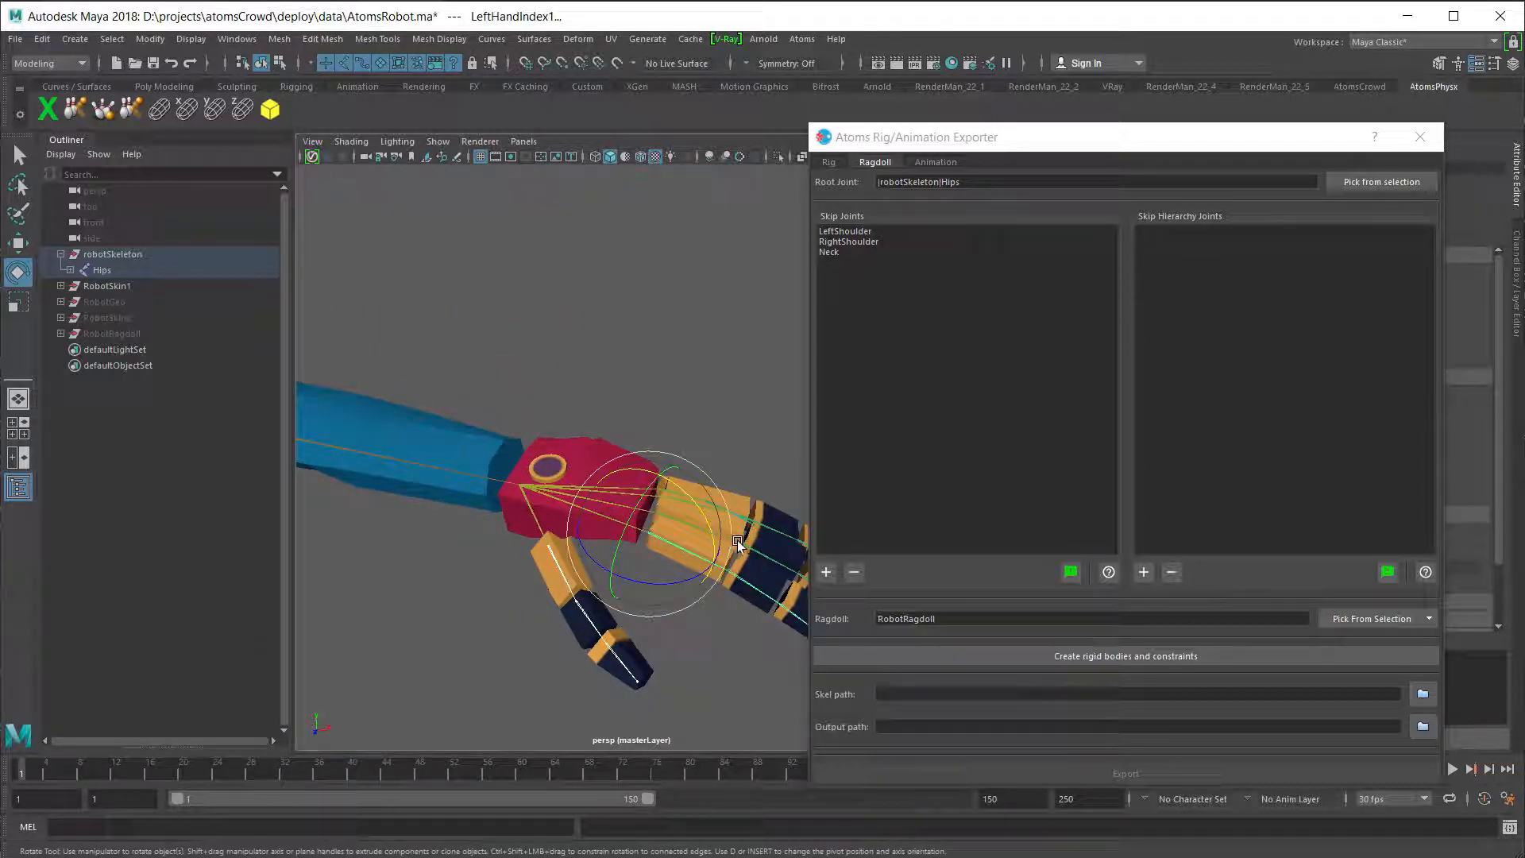
pyautogui.scroll(5, 681, 580)
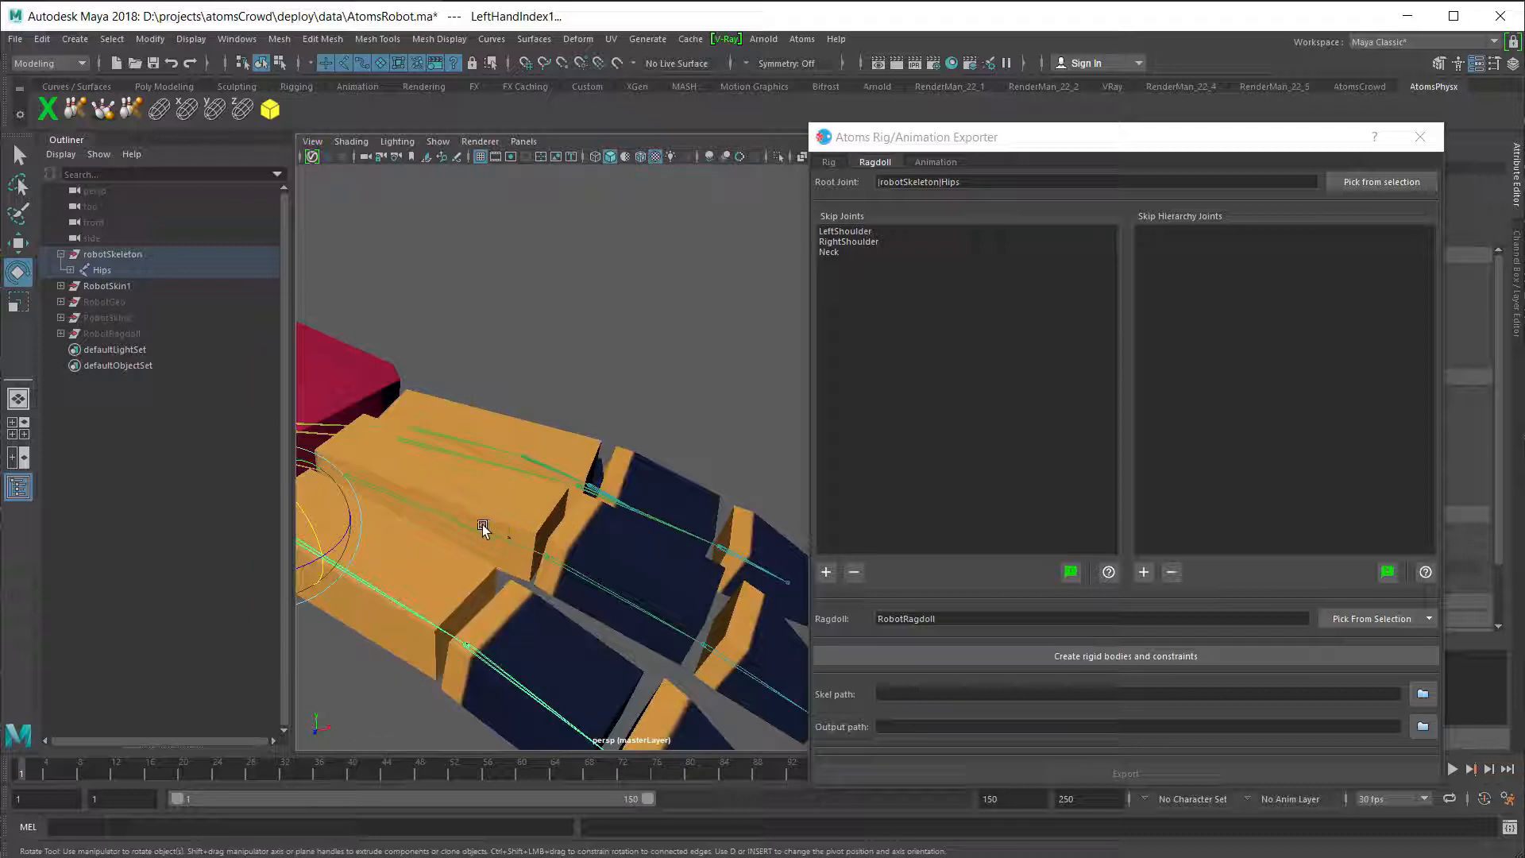
pyautogui.click(478, 470)
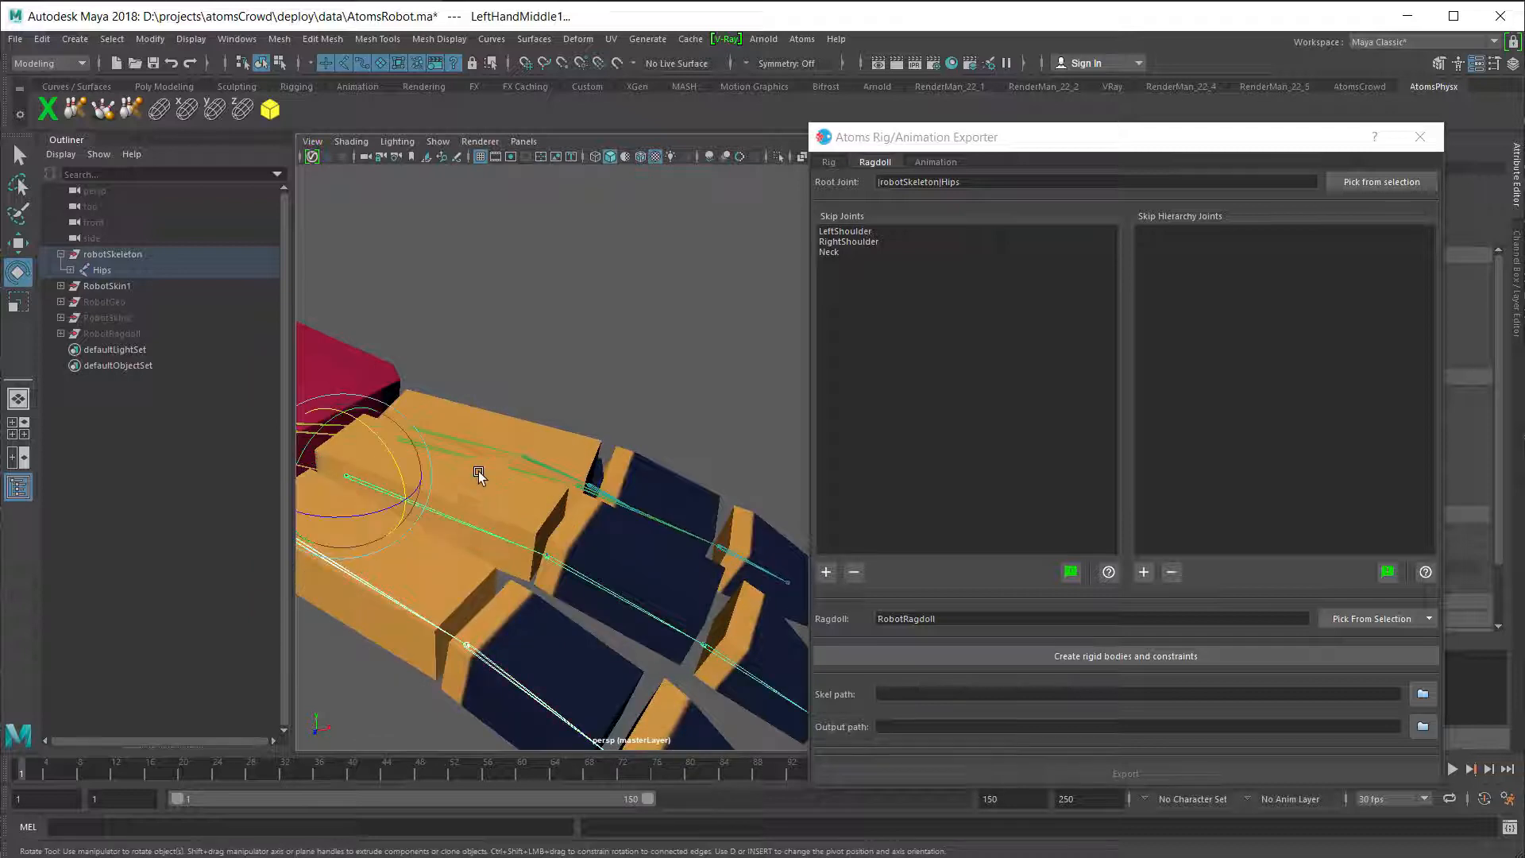
pyautogui.click(518, 464)
pyautogui.click(523, 474)
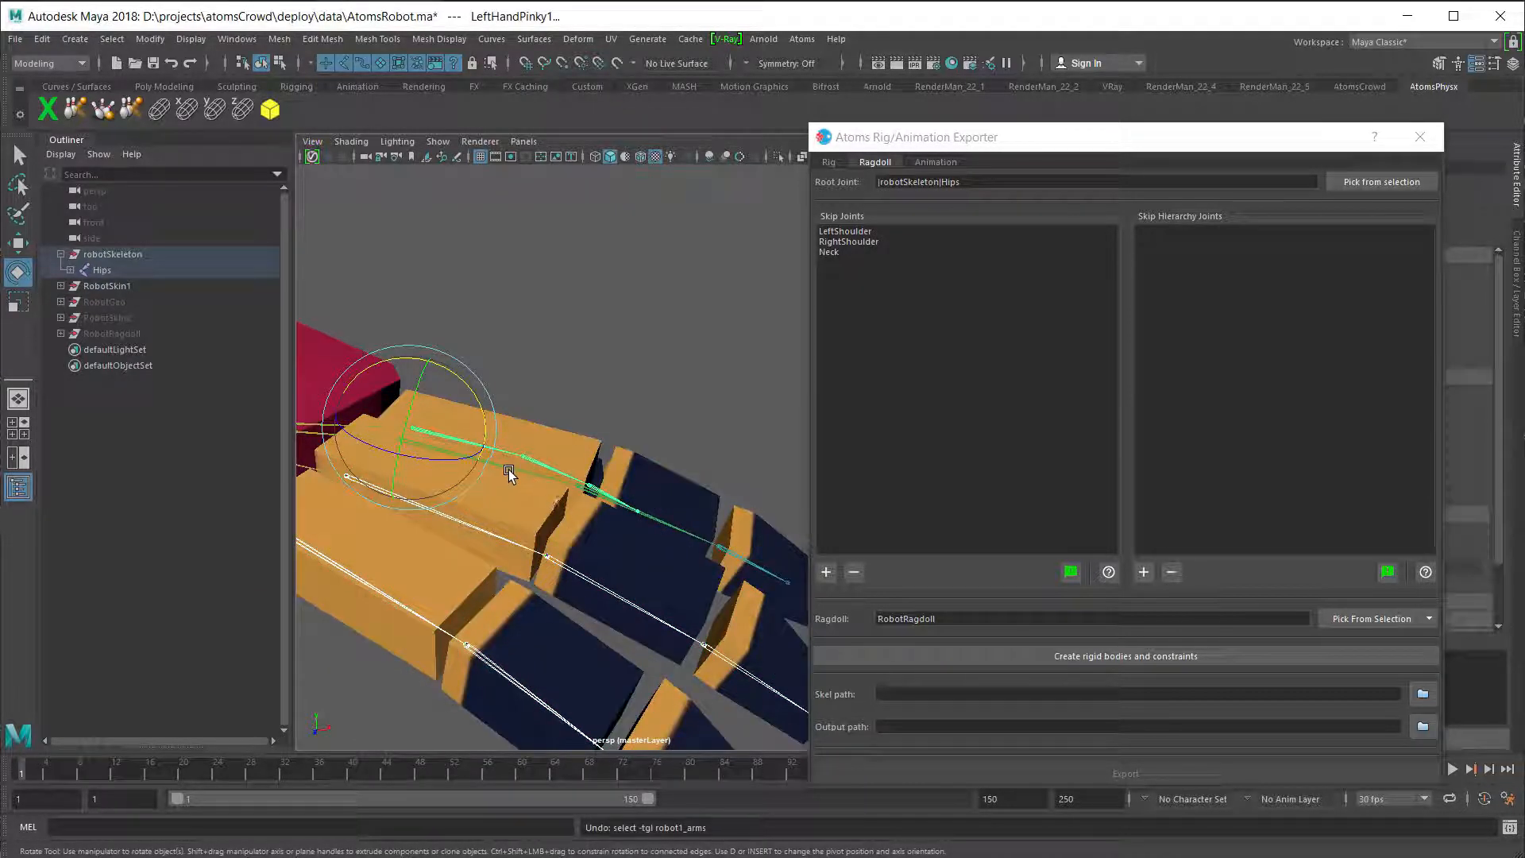
pyautogui.click(506, 467)
# - Extend the joint selection with RightHandThumb1 and RightHandIndex1 on the robot's right hand
pyautogui.scroll(-10, 533, 541)
pyautogui.scroll(-3, 377, 498)
pyautogui.keyDown('alt'); pyautogui.moveTo(377, 498); pyautogui.dragTo(731, 555, button='middle'); pyautogui.keyUp('alt')
pyautogui.scroll(3, 731, 555)
pyautogui.scroll(3, 528, 537)
pyautogui.scroll(4, 528, 537)
pyautogui.keyDown('alt'); pyautogui.moveTo(402, 492); pyautogui.dragTo(605, 497, button='middle'); pyautogui.keyUp('alt')
pyautogui.click(666, 559)
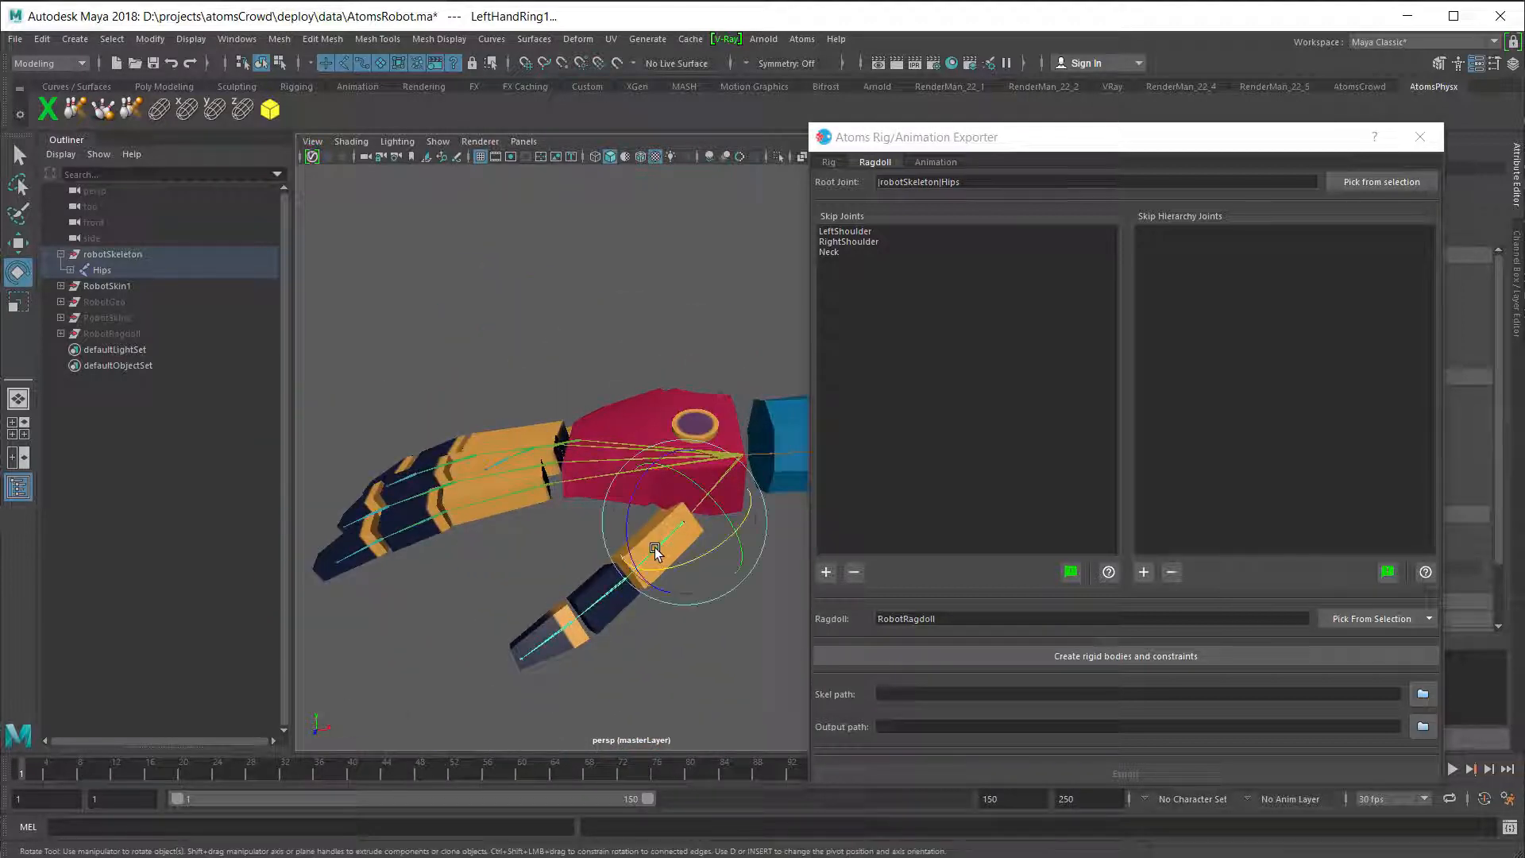
pyautogui.click(534, 482)
pyautogui.scroll(3, 481, 477)
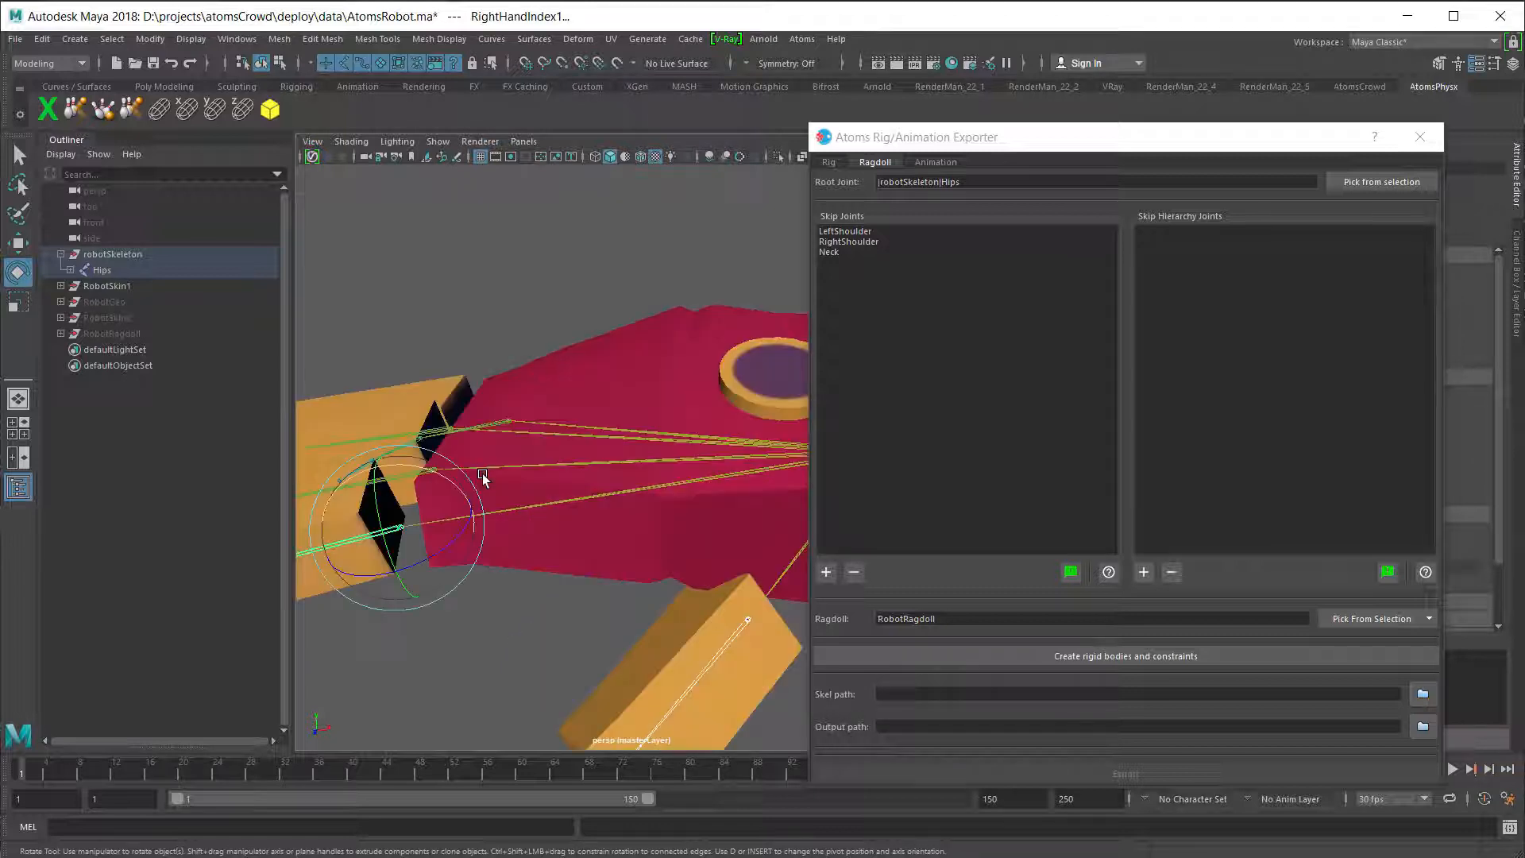
# - Add RightHandMiddle1, RightHandRing1 and RightHandPinky1 to the selection and put all selected finger joints in the Skip Hierarchy Joints list
pyautogui.scroll(2, 443, 505)
pyautogui.keyDown('alt'); pyautogui.moveTo(443, 504); pyautogui.dragTo(601, 608, button='middle'); pyautogui.keyUp('alt')
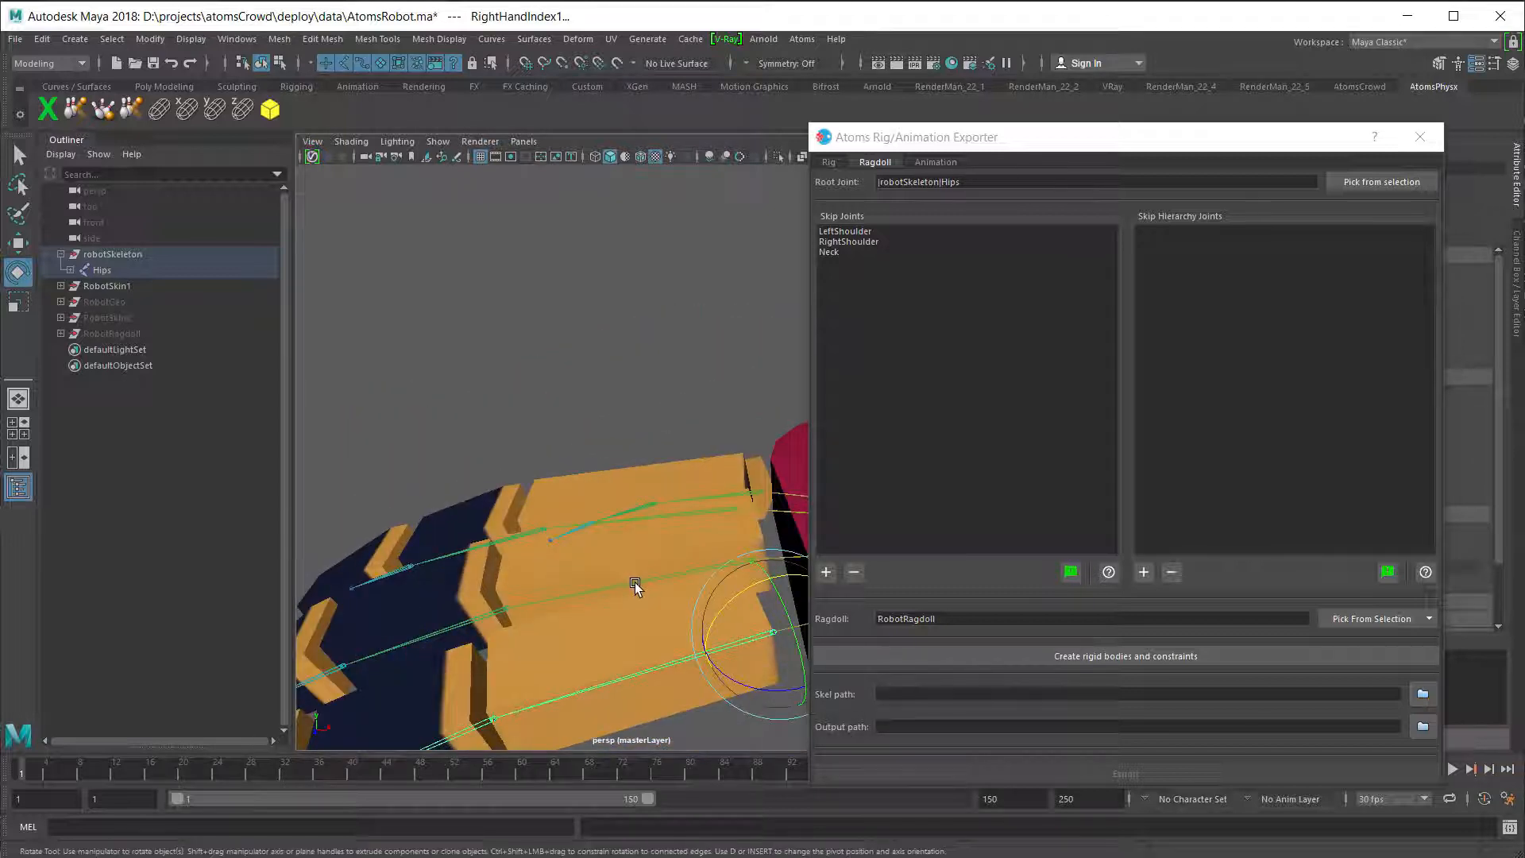
pyautogui.keyDown('shift'); pyautogui.click(634, 582); pyautogui.keyUp('shift')
pyautogui.keyDown('shift'); pyautogui.click(660, 516); pyautogui.keyUp('shift')
pyautogui.keyDown('alt'); pyautogui.moveTo(659, 517); pyautogui.dragTo(638, 564); pyautogui.keyUp('alt')
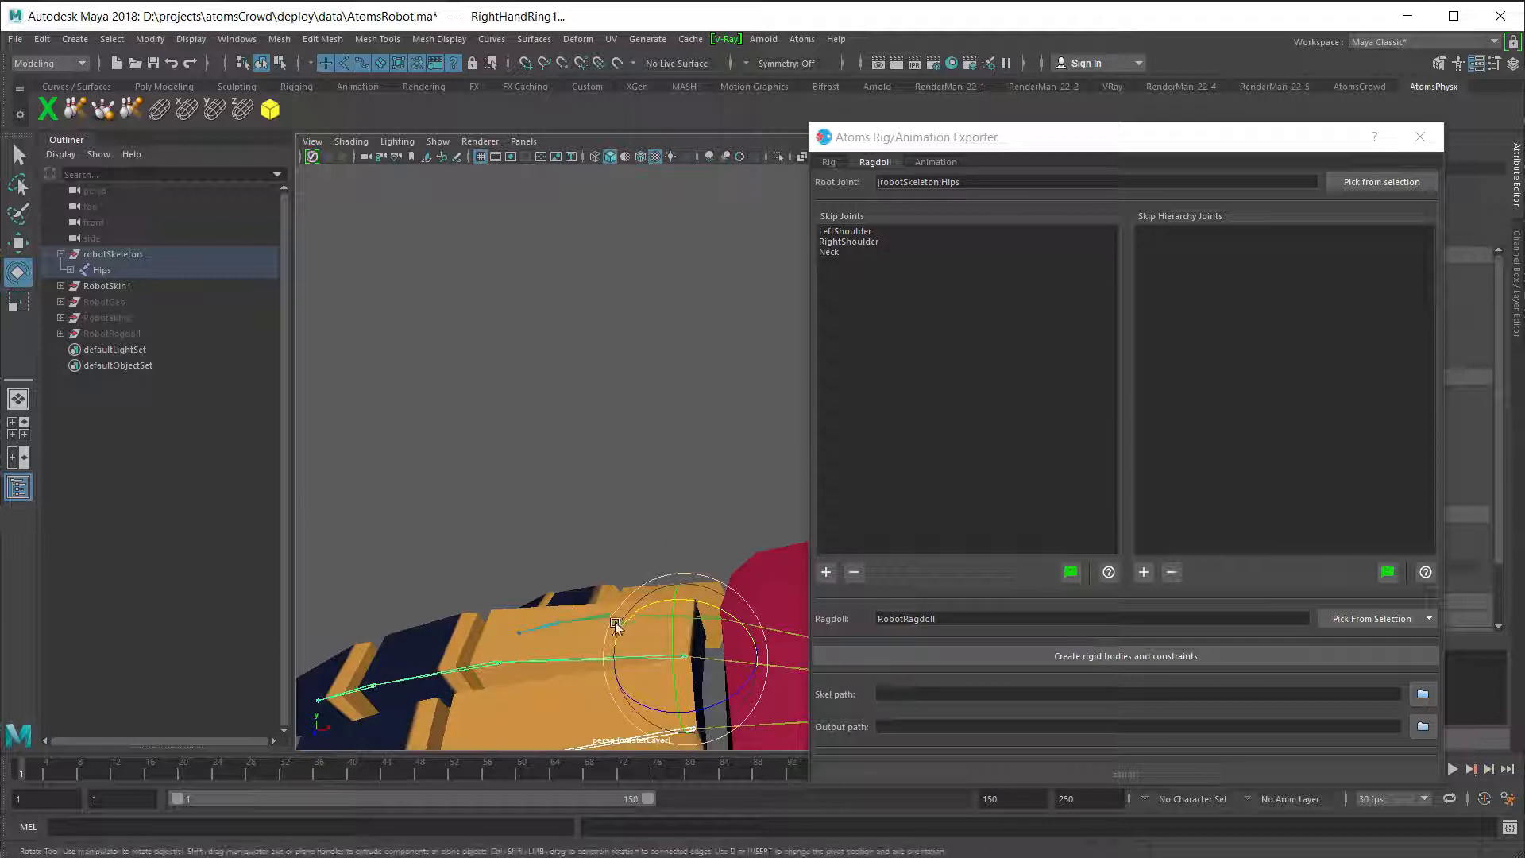
pyautogui.scroll(1, 602, 627)
pyautogui.scroll(-1, 601, 627)
pyautogui.keyDown('alt'); pyautogui.moveTo(601, 627); pyautogui.dragTo(505, 636); pyautogui.keyUp('alt')
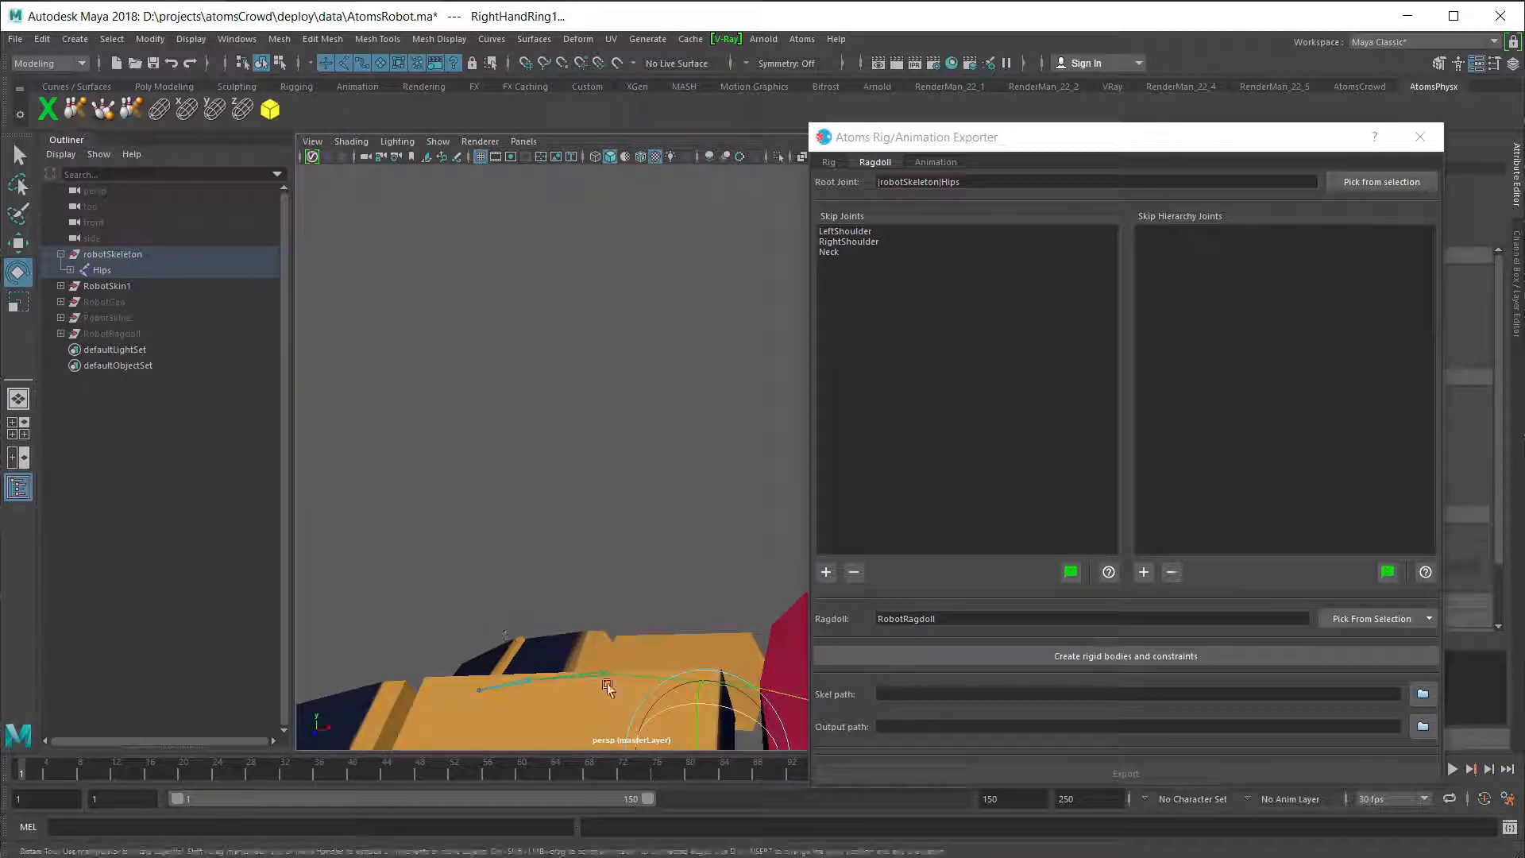
pyautogui.keyDown('shift'); pyautogui.click(630, 674); pyautogui.keyUp('shift')
pyautogui.press('f')
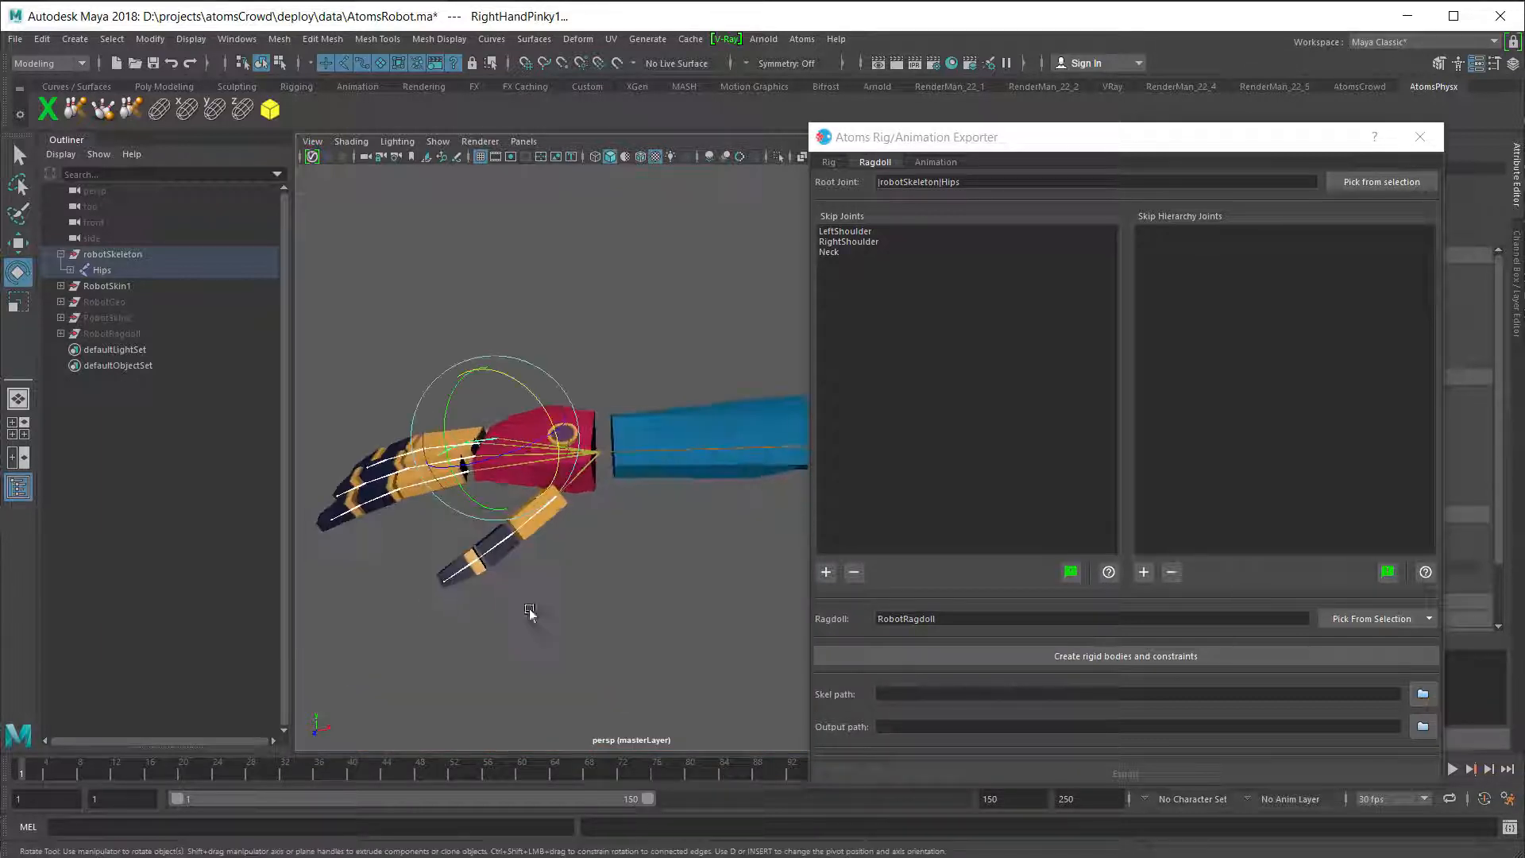
pyautogui.click(1144, 572)
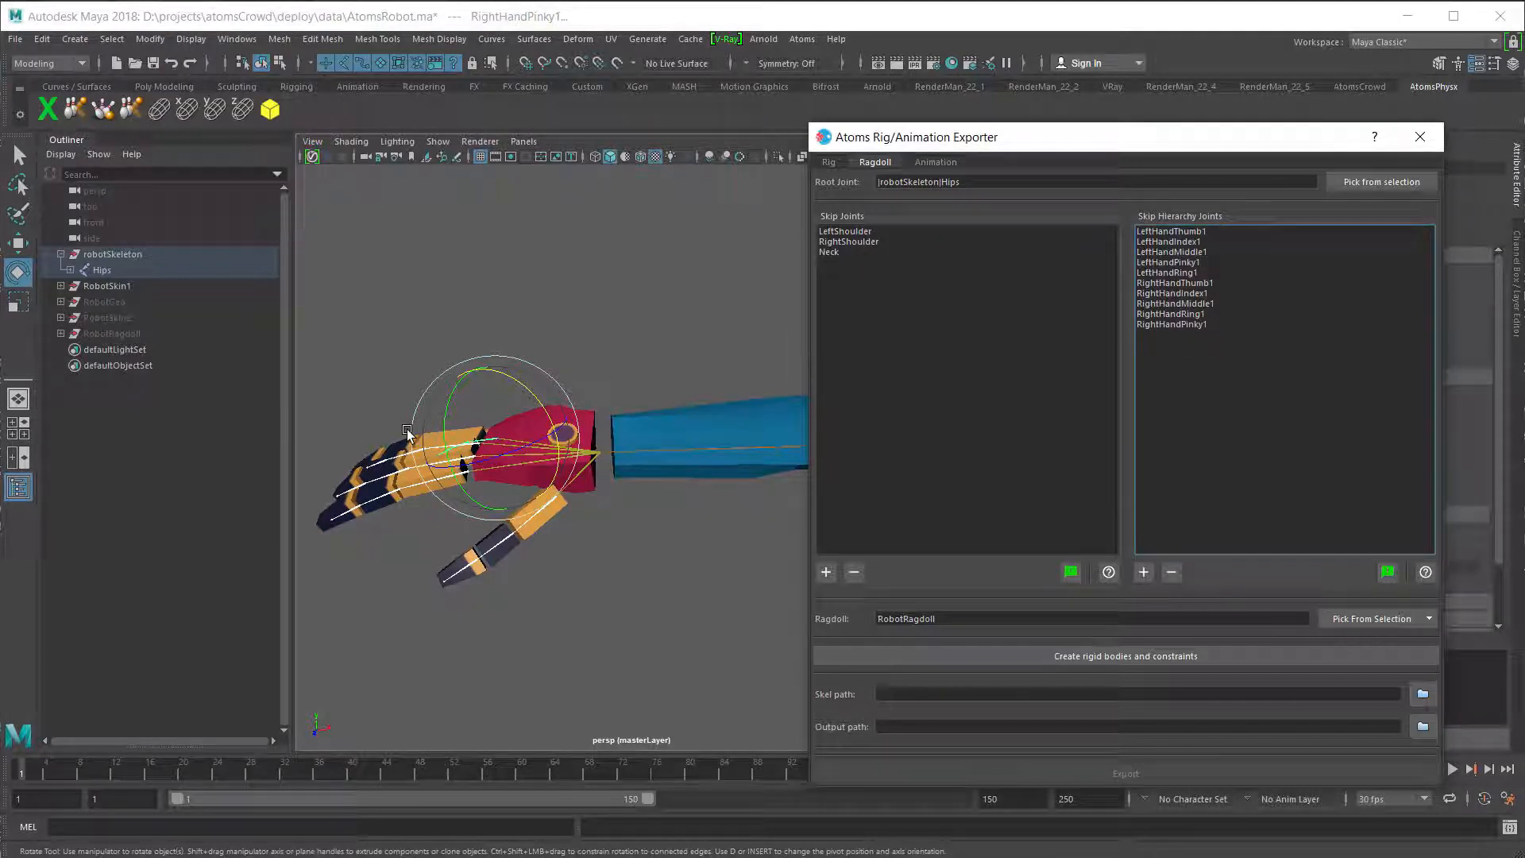
pyautogui.press('a')
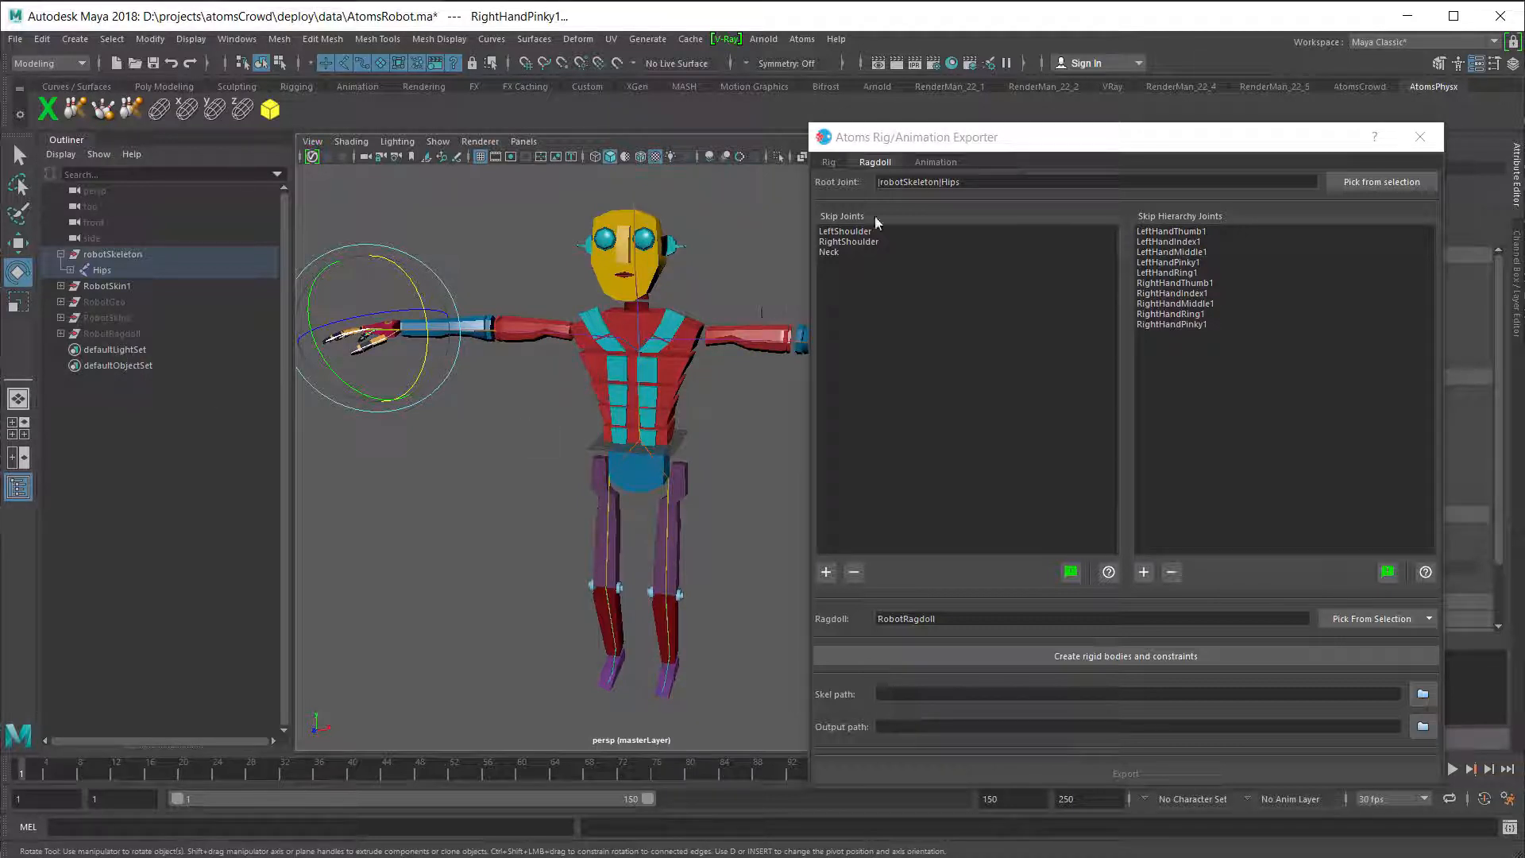
# - Unhide the RobotRagdoll group and expand it to reach its rigid body meshes
pyautogui.moveTo(869, 148); pyautogui.dragTo(919, 134)
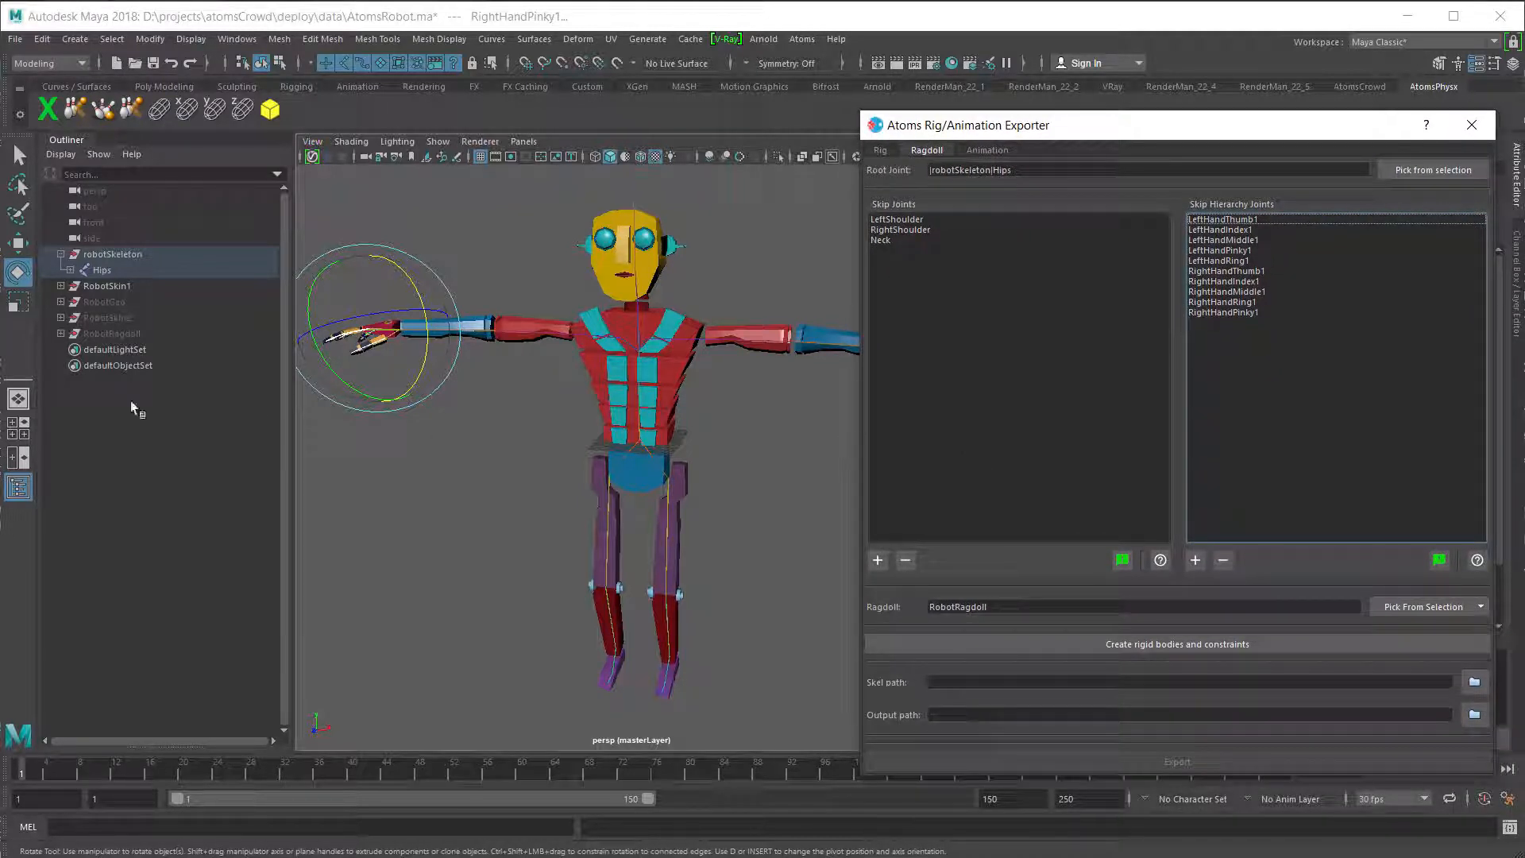
pyautogui.click(108, 333)
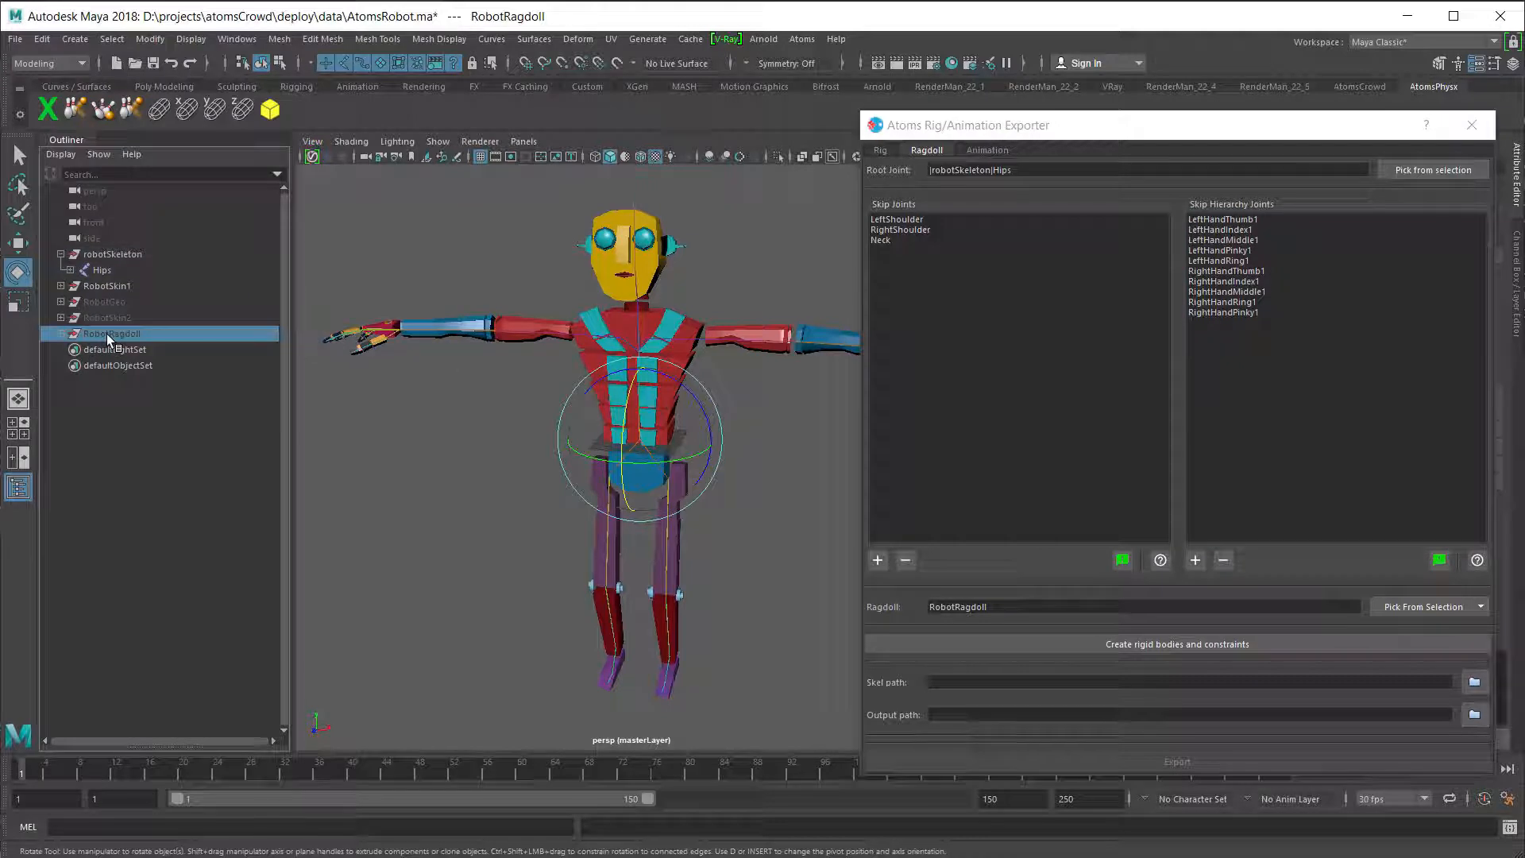
pyautogui.hotkey('shift', 'h')
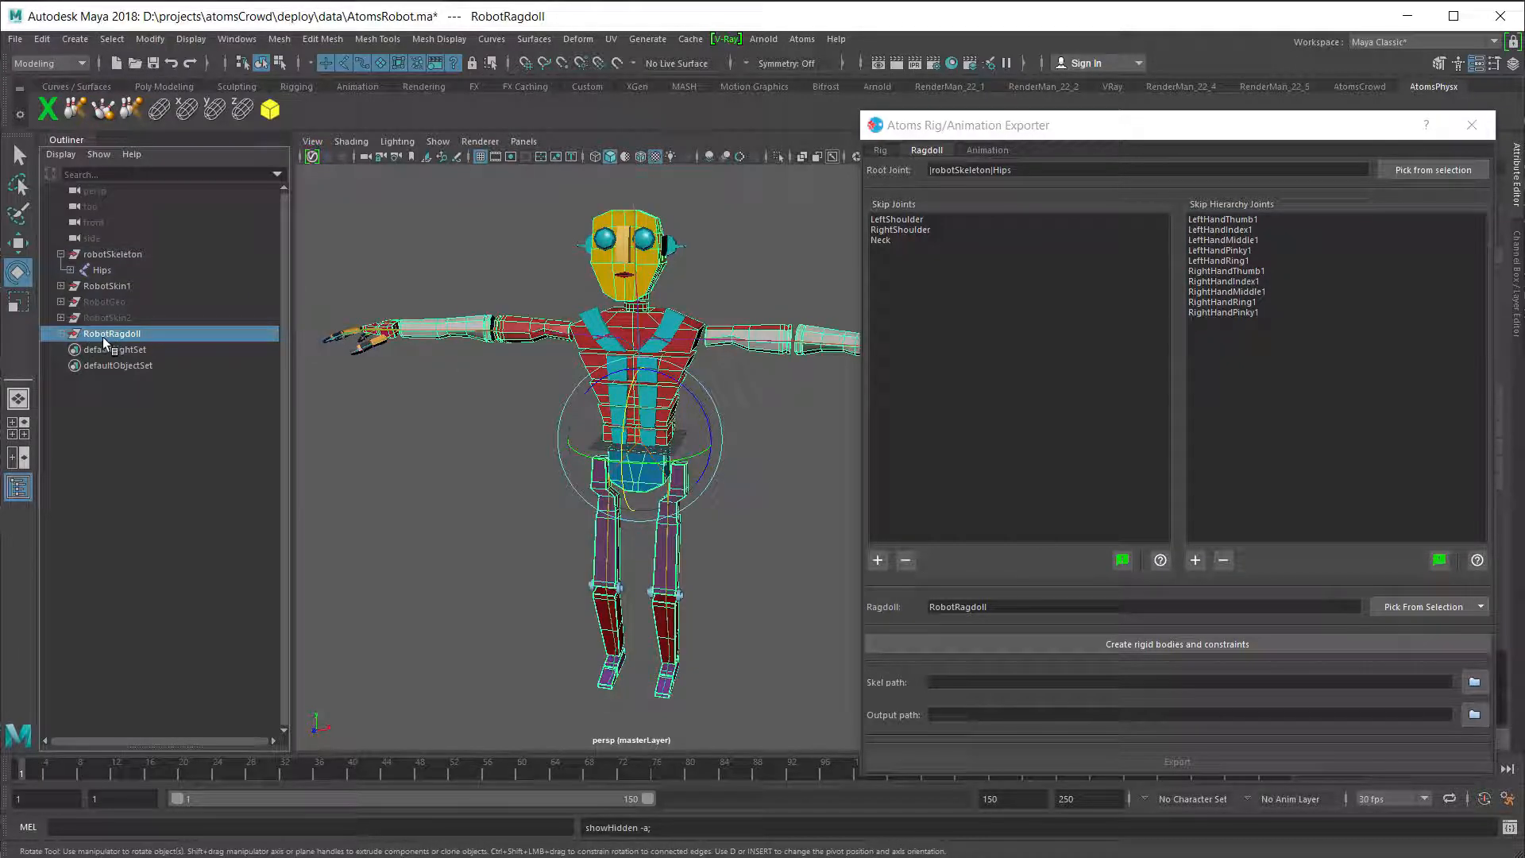
pyautogui.click(60, 333)
pyautogui.click(120, 667)
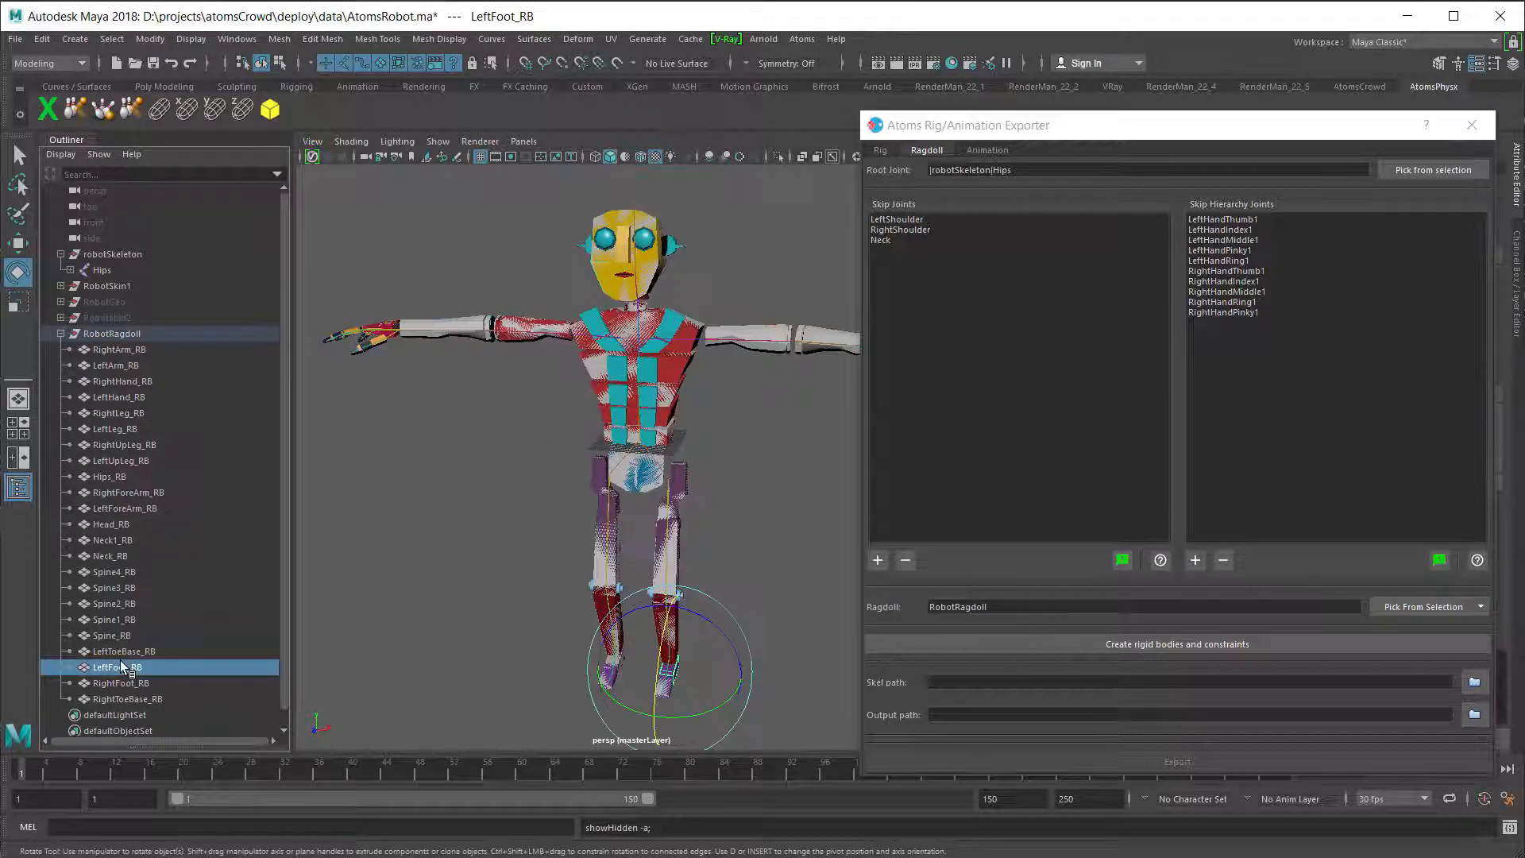
# - Hide RobotSkin1 and check individual ragdoll meshes such as Spine2_RB, Neck1_RB, Hips_RB, LeftHand_RB and RightArm_RB
pyautogui.click(119, 283)
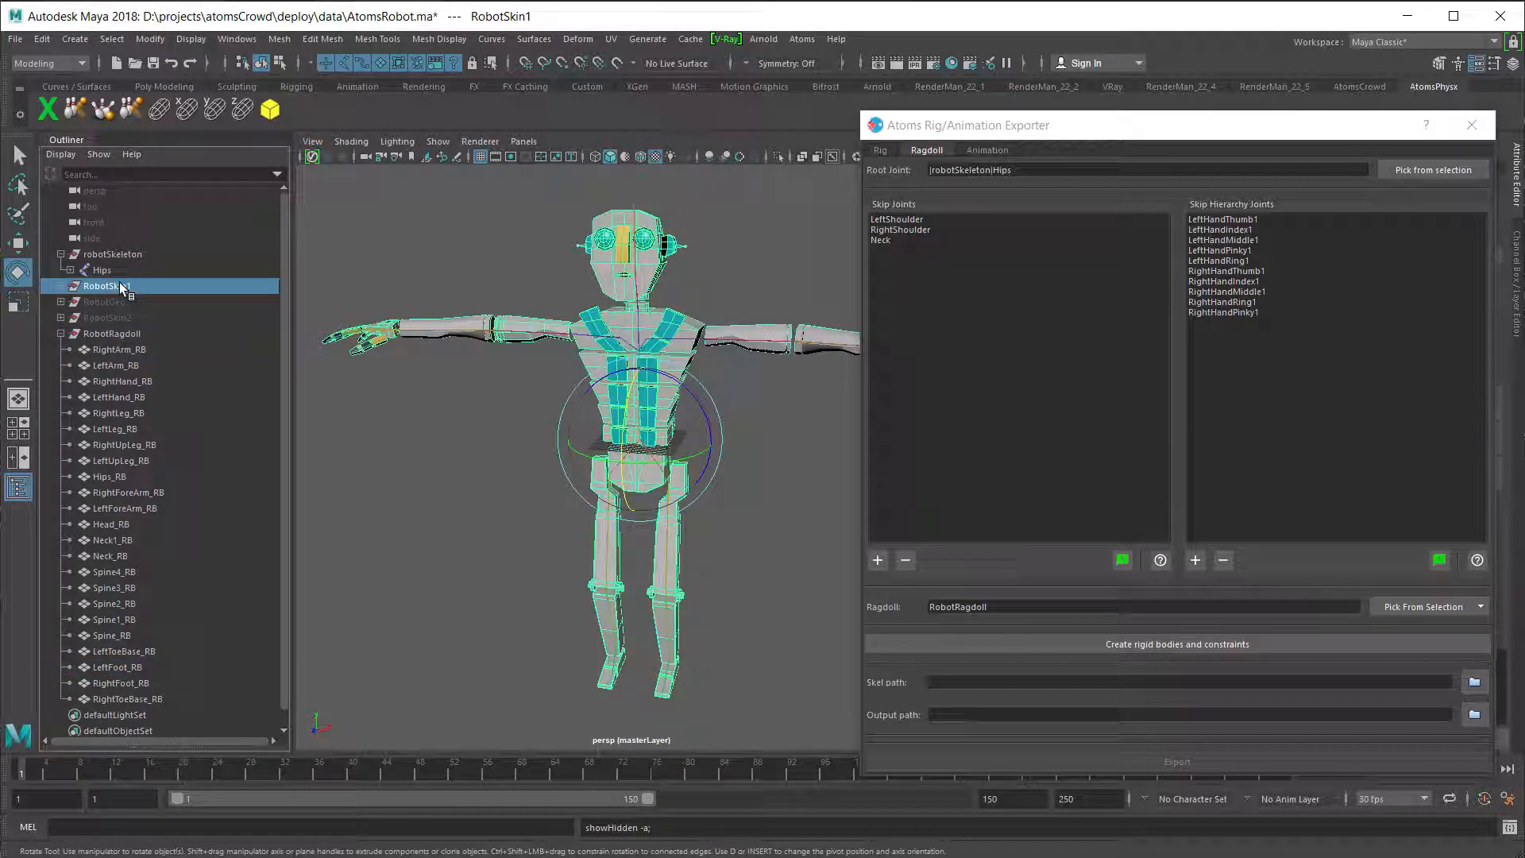
pyautogui.hotkey('ctrl', 'h')
pyautogui.click(107, 605)
pyautogui.click(105, 541)
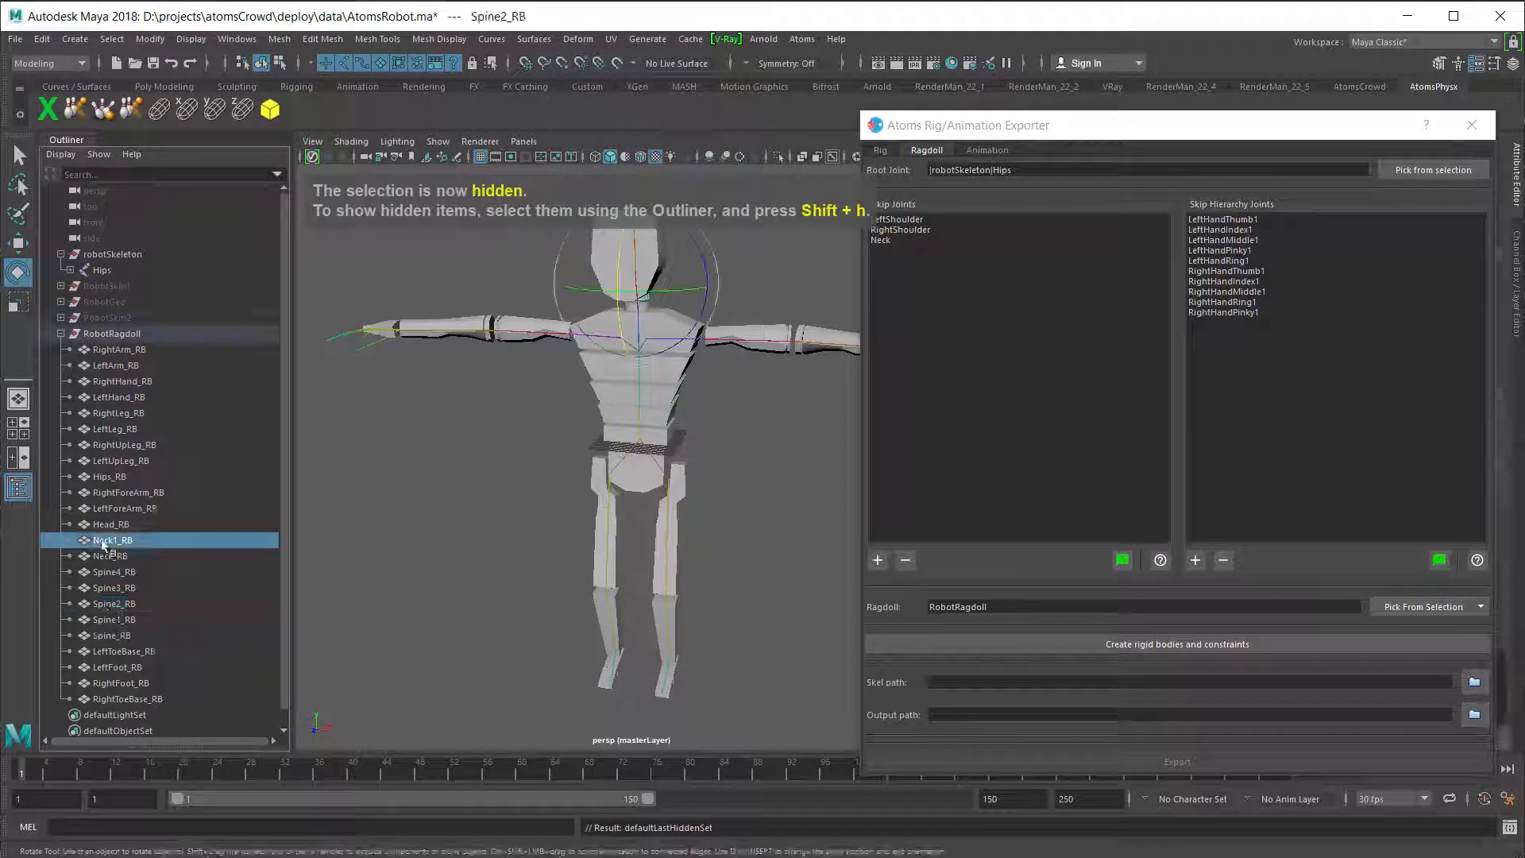
pyautogui.click(103, 477)
pyautogui.click(112, 398)
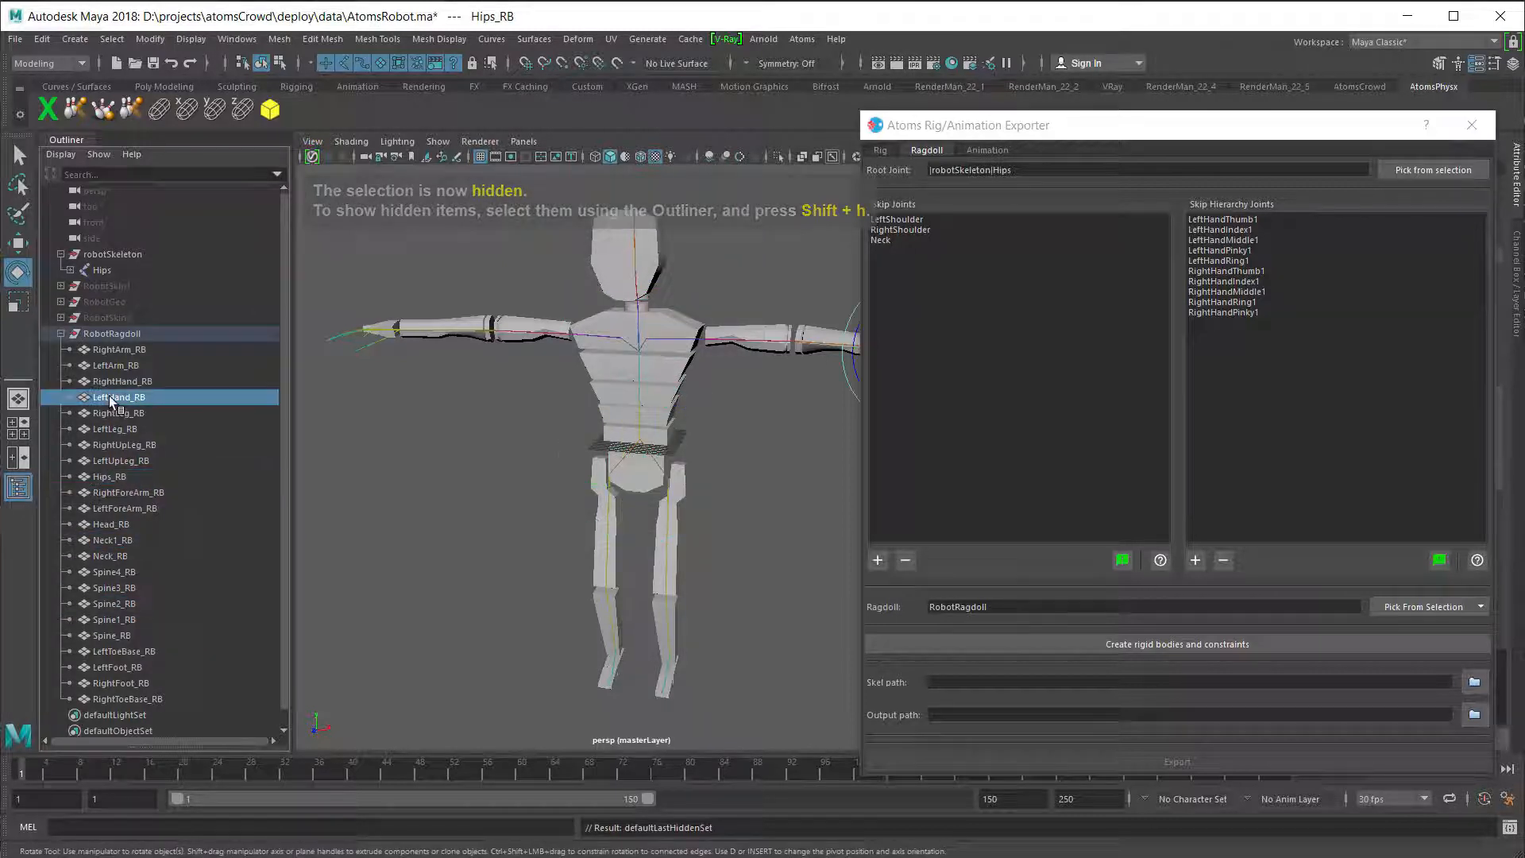
pyautogui.click(109, 350)
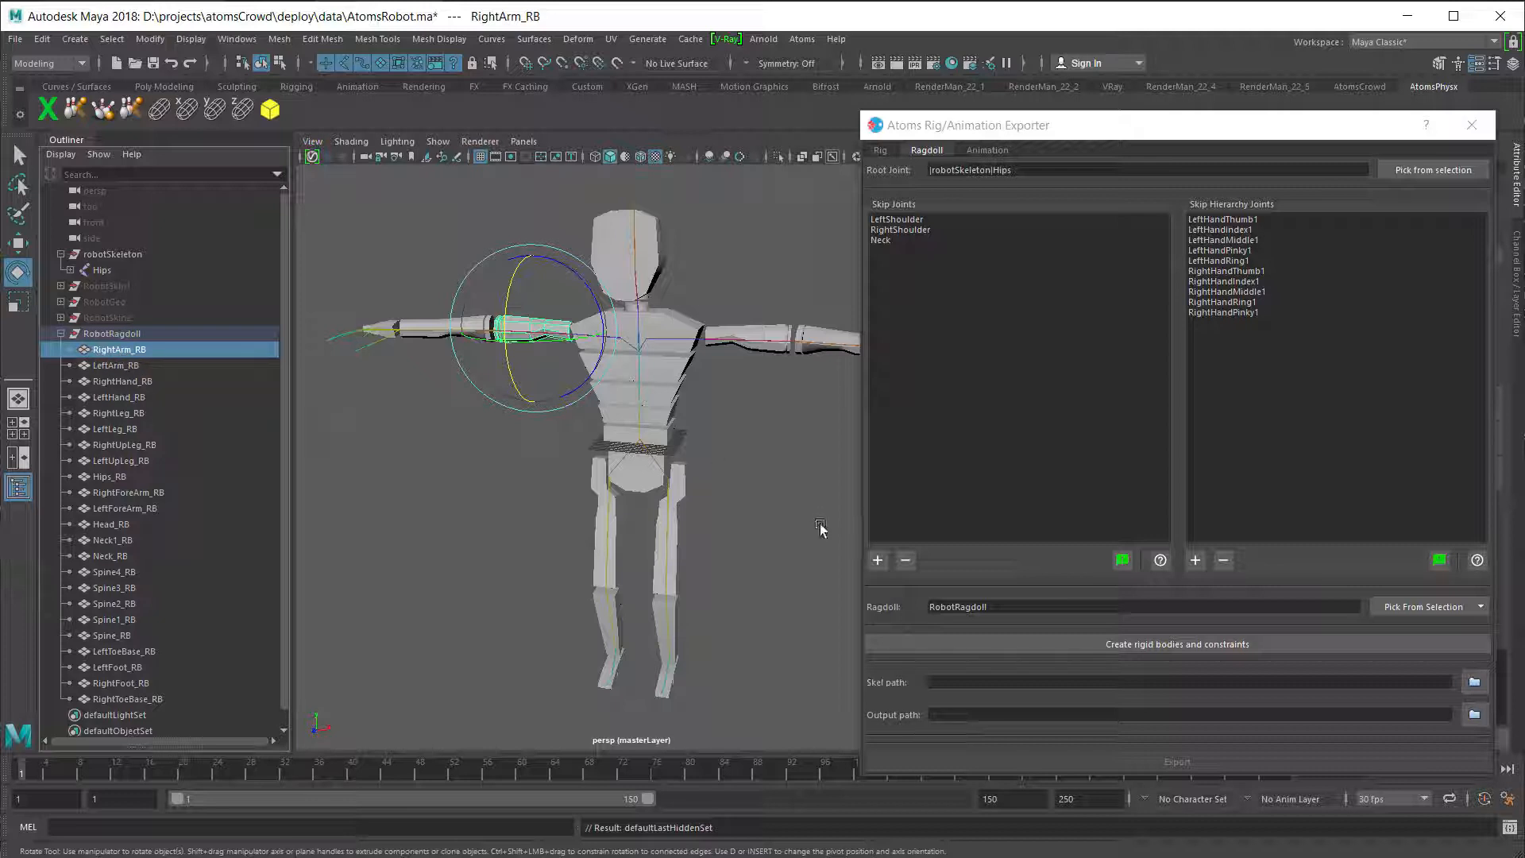
# - Assign the RobotRagdoll group as the exporter's ragdoll and create its rigid bodies and constraints
pyautogui.click(118, 333)
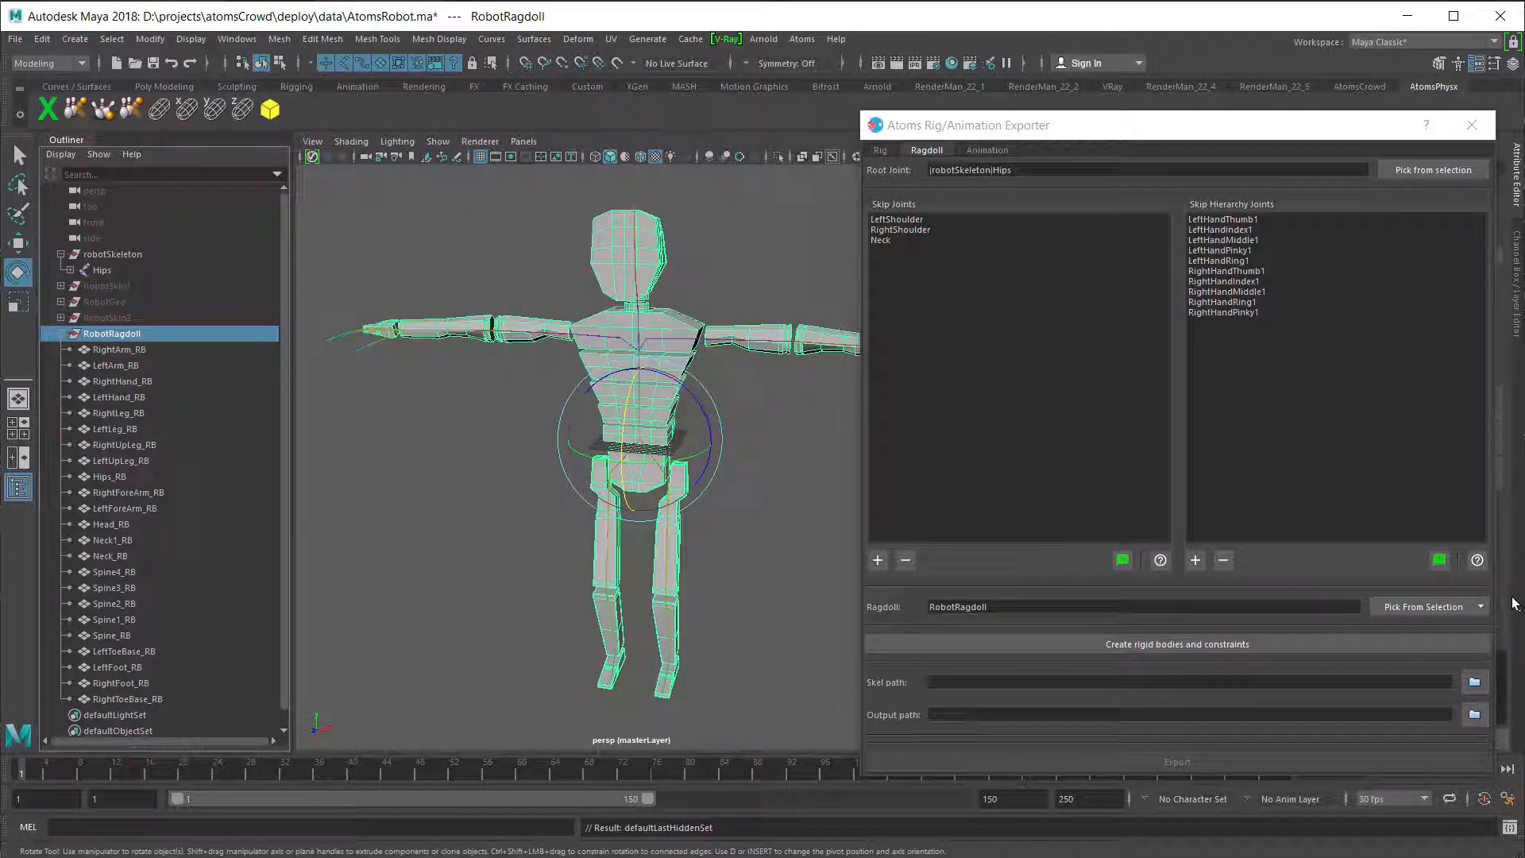
pyautogui.click(1433, 606)
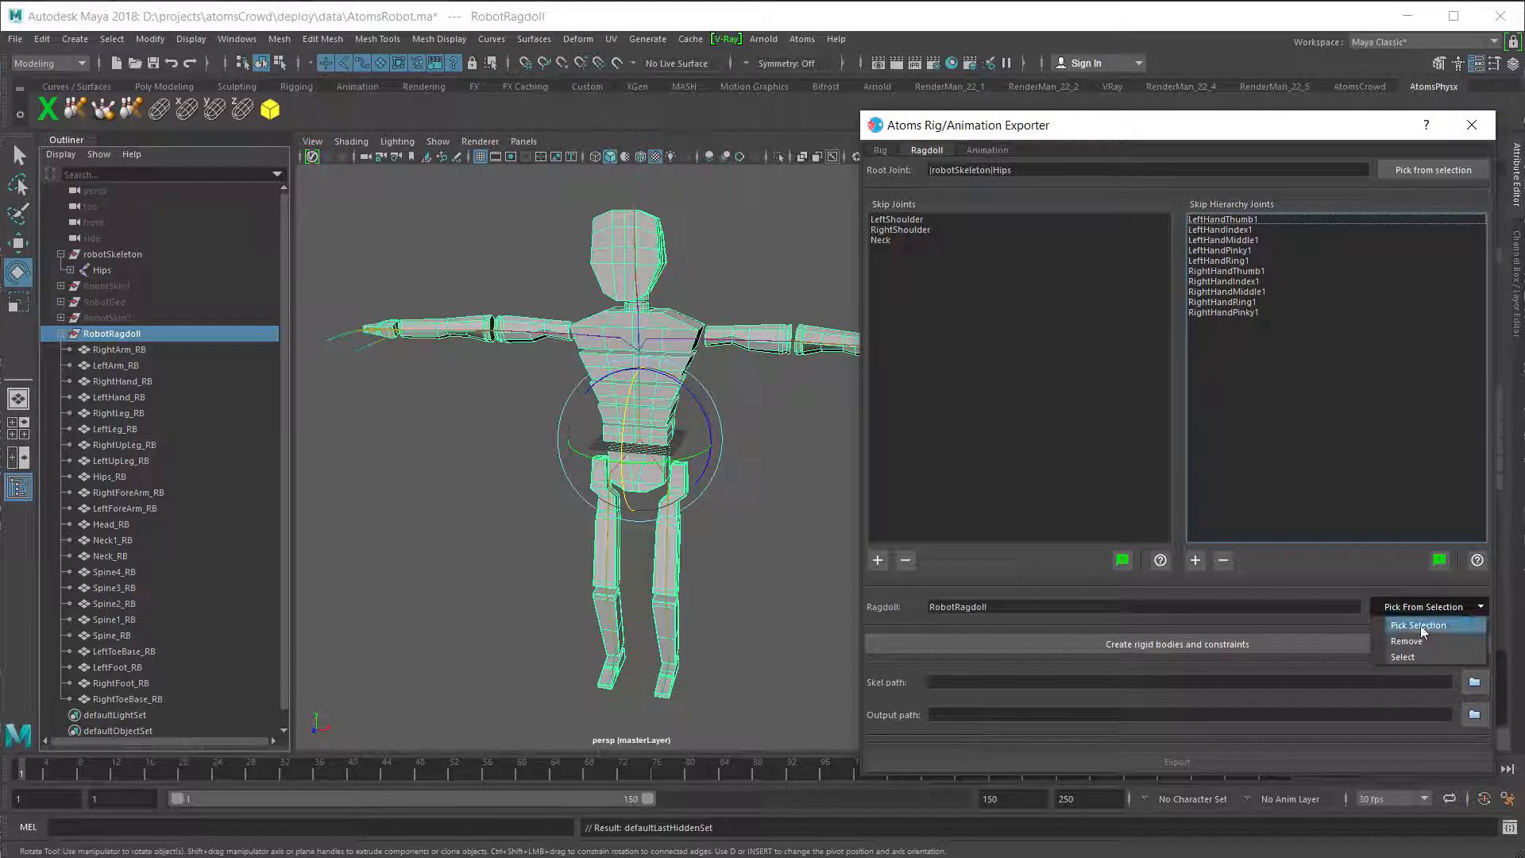
pyautogui.click(1421, 626)
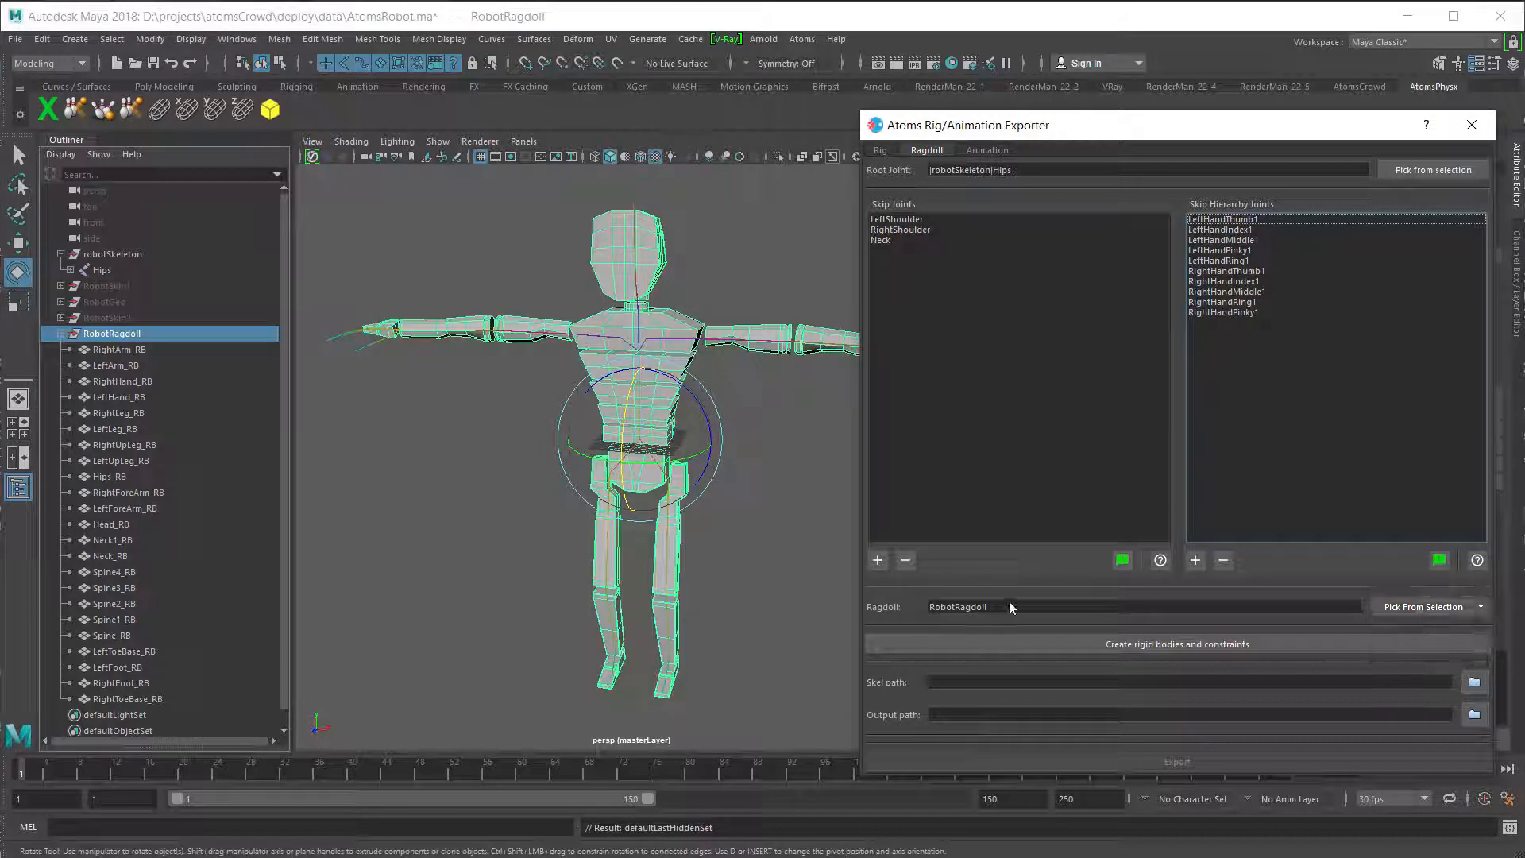
pyautogui.click(1150, 645)
pyautogui.click(1142, 478)
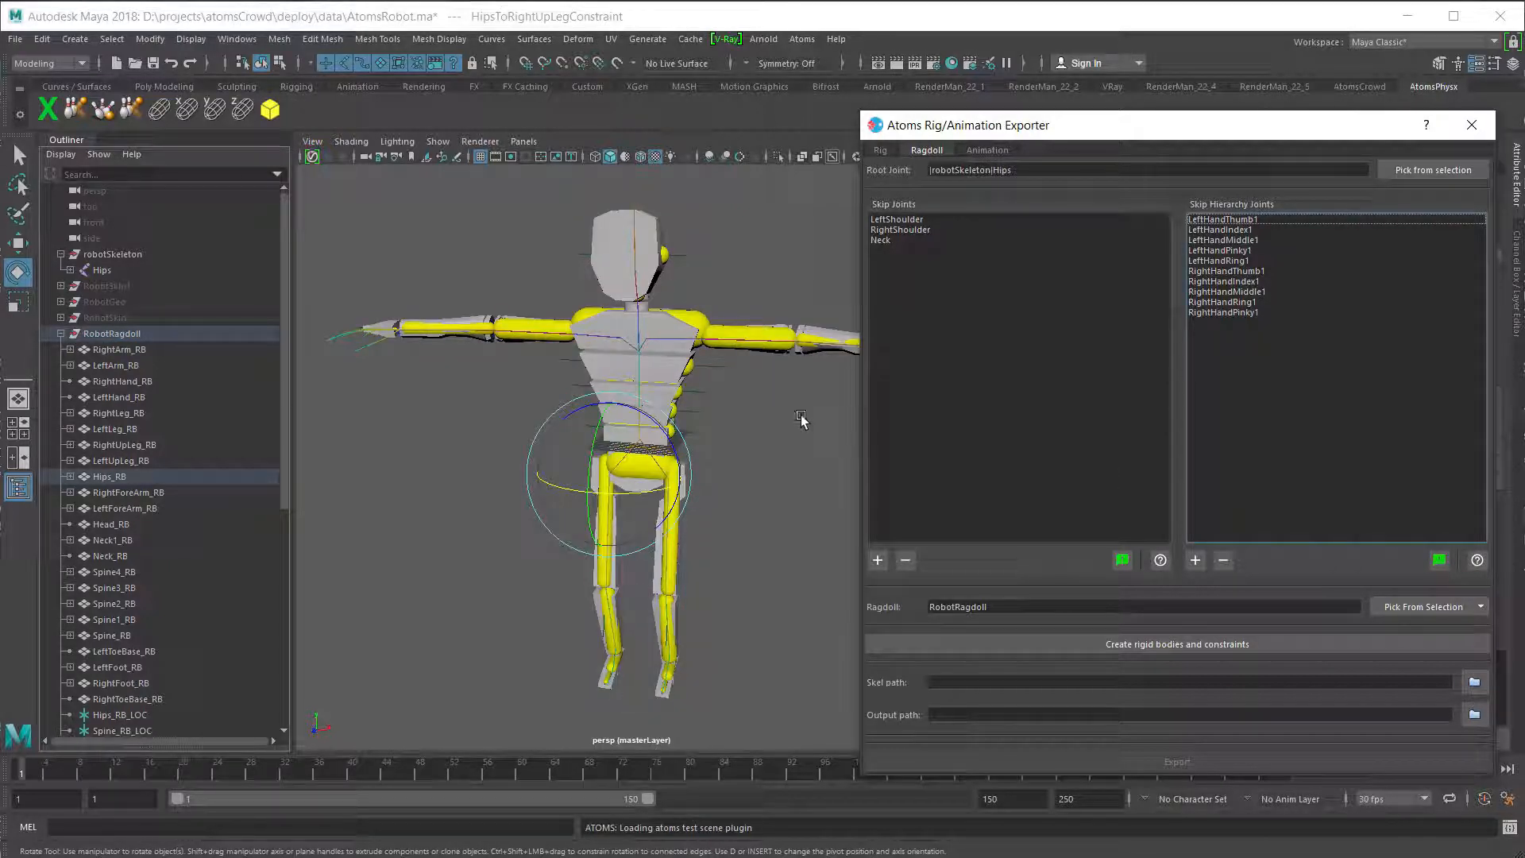
# - Examine the ragdoll's rigid bodies and constraints from several angles, in wireframe and shaded display, and look through the RobotRagdoll hierarchy
pyautogui.keyDown('alt'); pyautogui.moveTo(802, 420); pyautogui.dragTo(675, 500); pyautogui.keyUp('alt')
pyautogui.keyDown('alt'); pyautogui.moveTo(548, 489); pyautogui.dragTo(645, 483, button='right'); pyautogui.keyUp('alt')
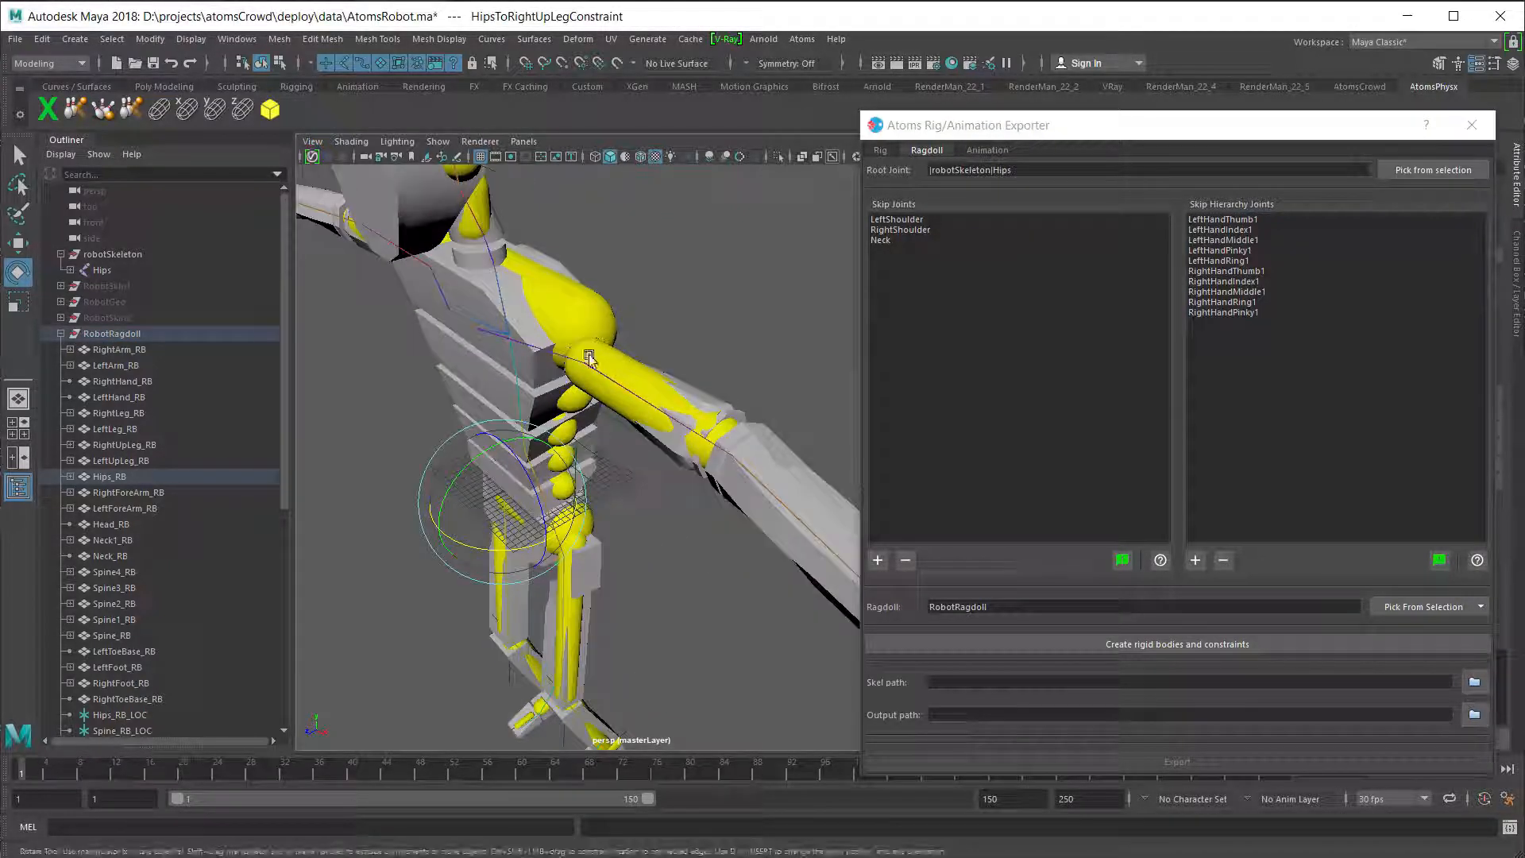
pyautogui.keyDown('alt'); pyautogui.moveTo(591, 357); pyautogui.dragTo(600, 241); pyautogui.keyUp('alt')
pyautogui.scroll(-5, 617, 544)
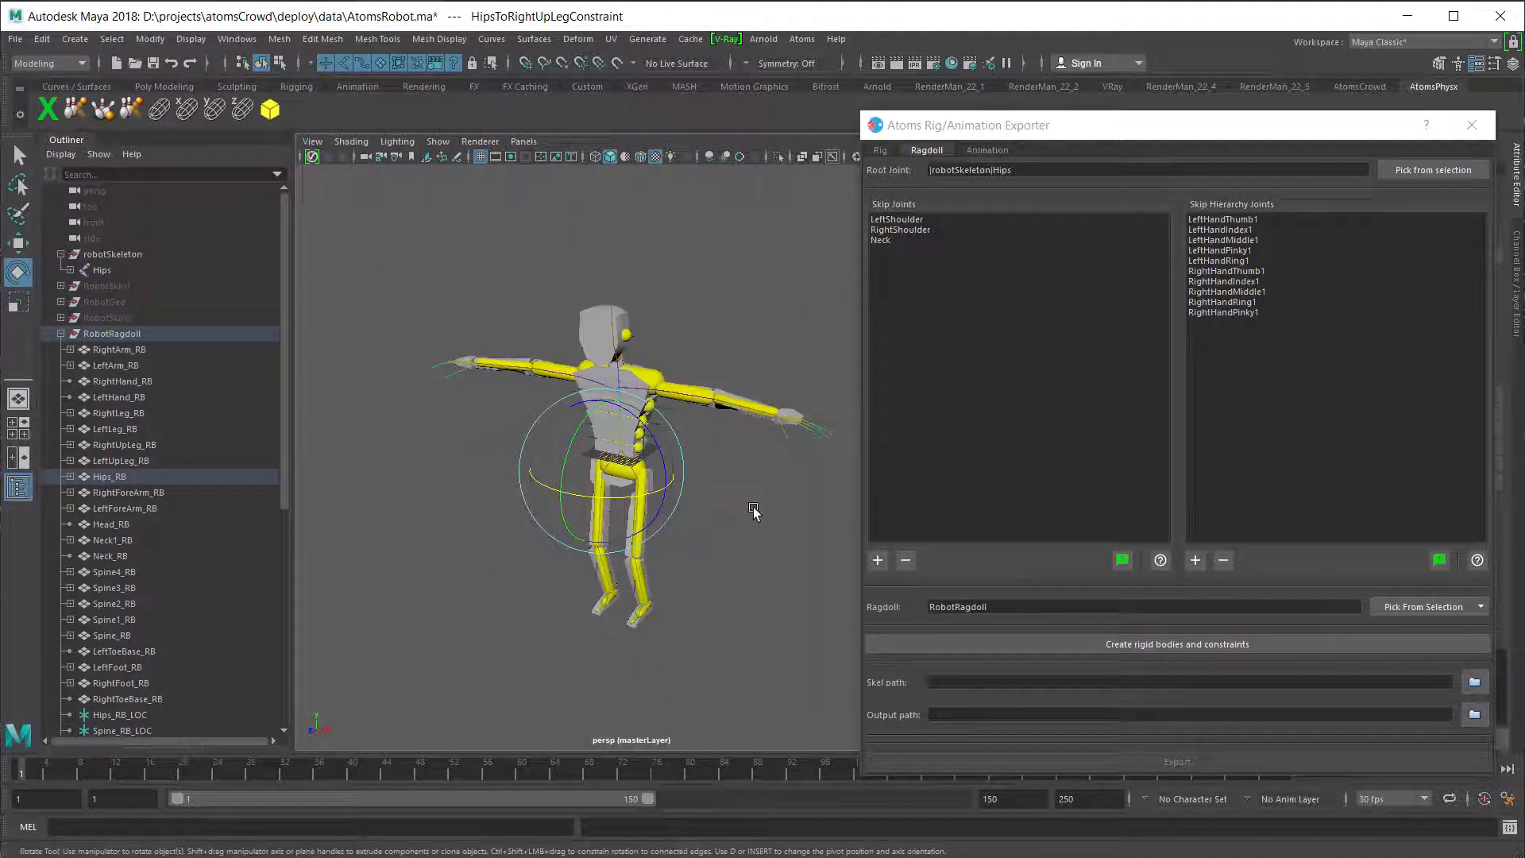
pyautogui.click(686, 449)
pyautogui.press('4')
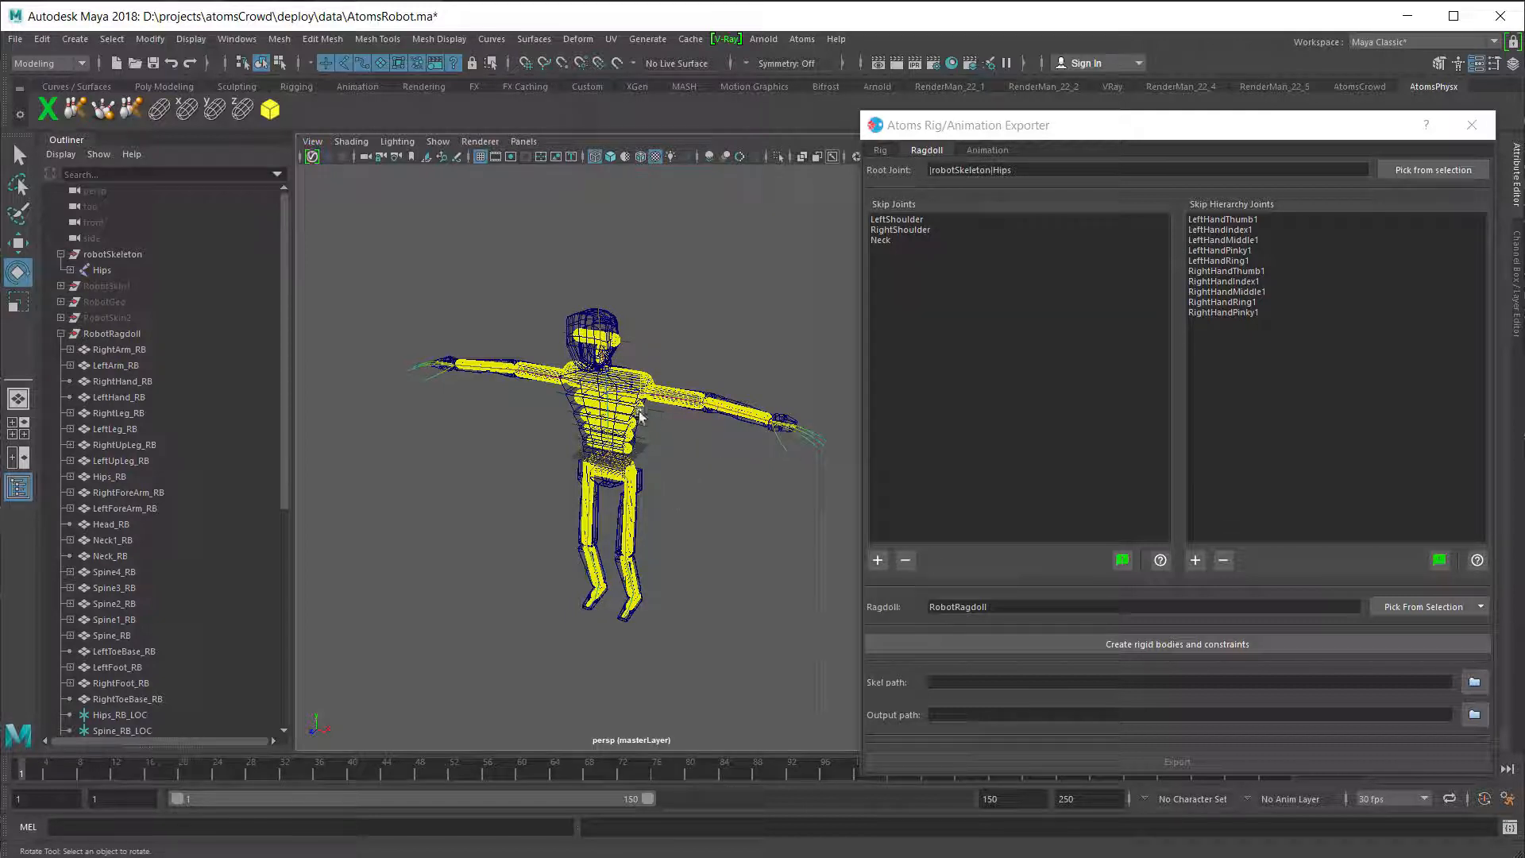
pyautogui.press('5')
pyautogui.press('5')
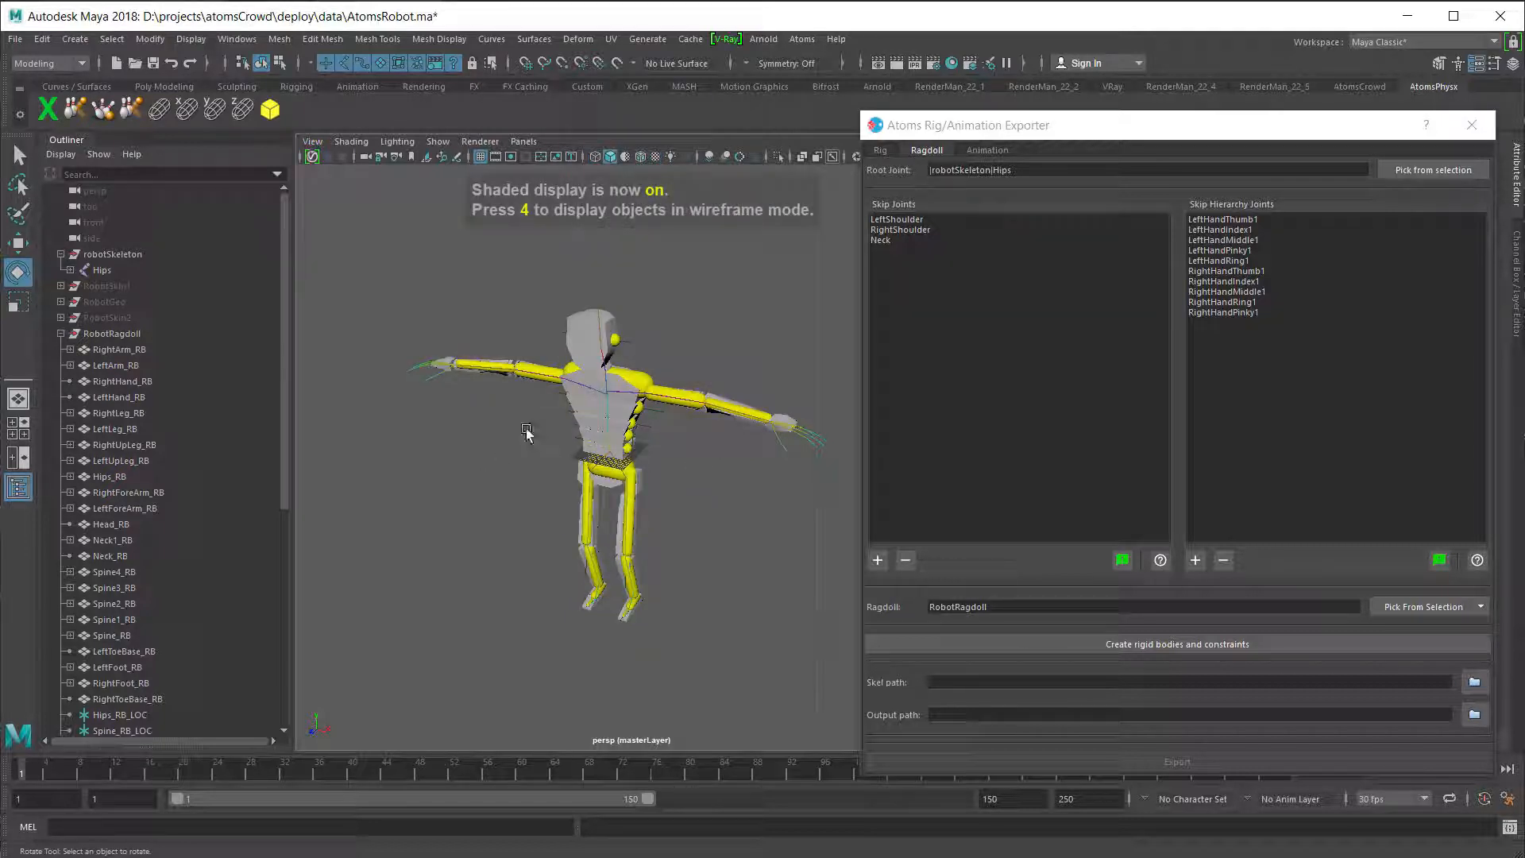
pyautogui.scroll(-3, 136, 477)
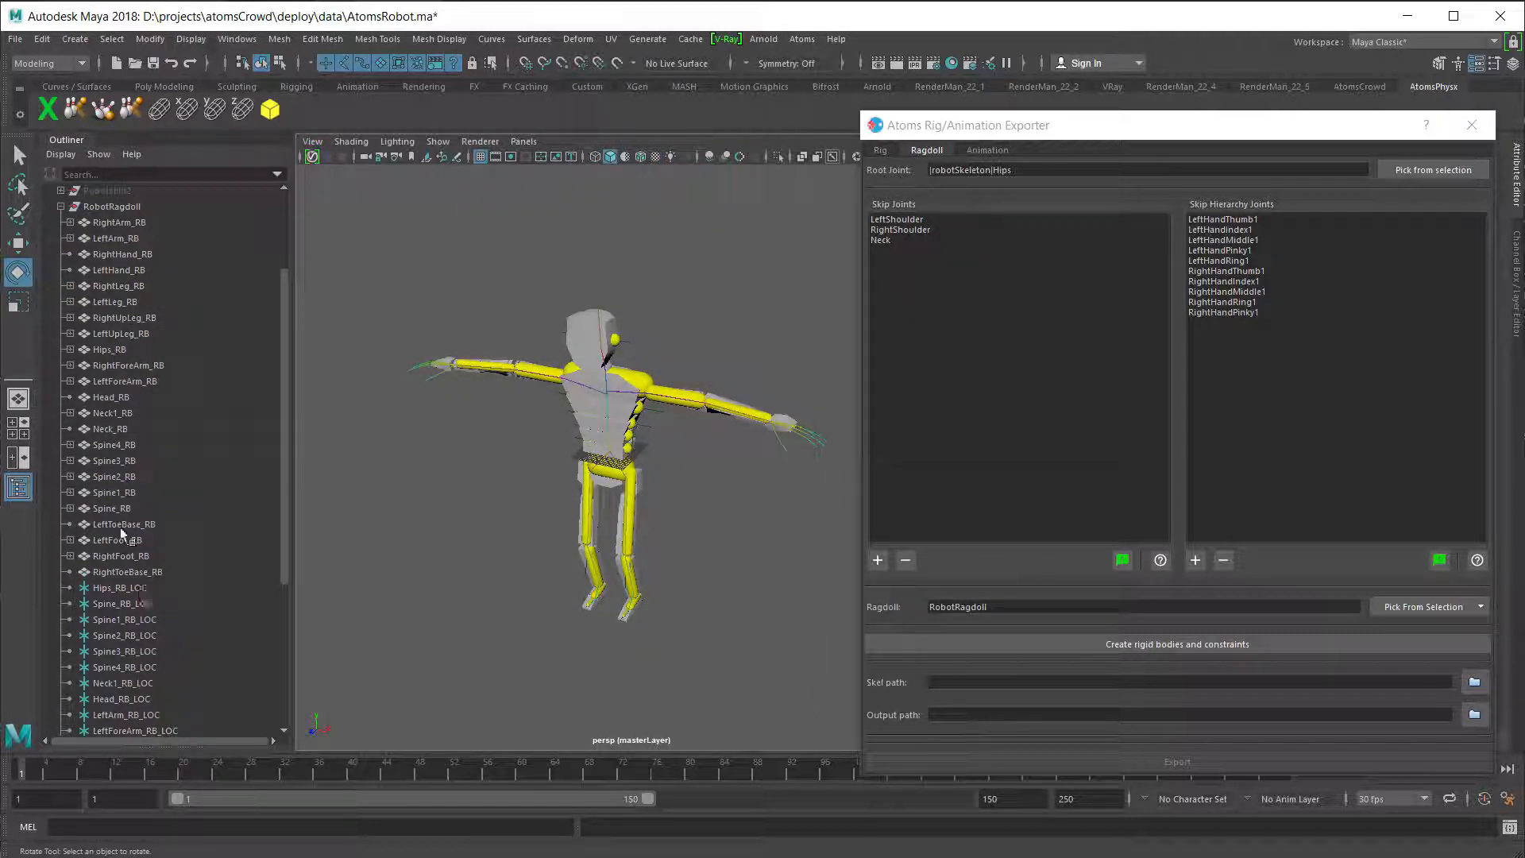
pyautogui.scroll(3, 128, 444)
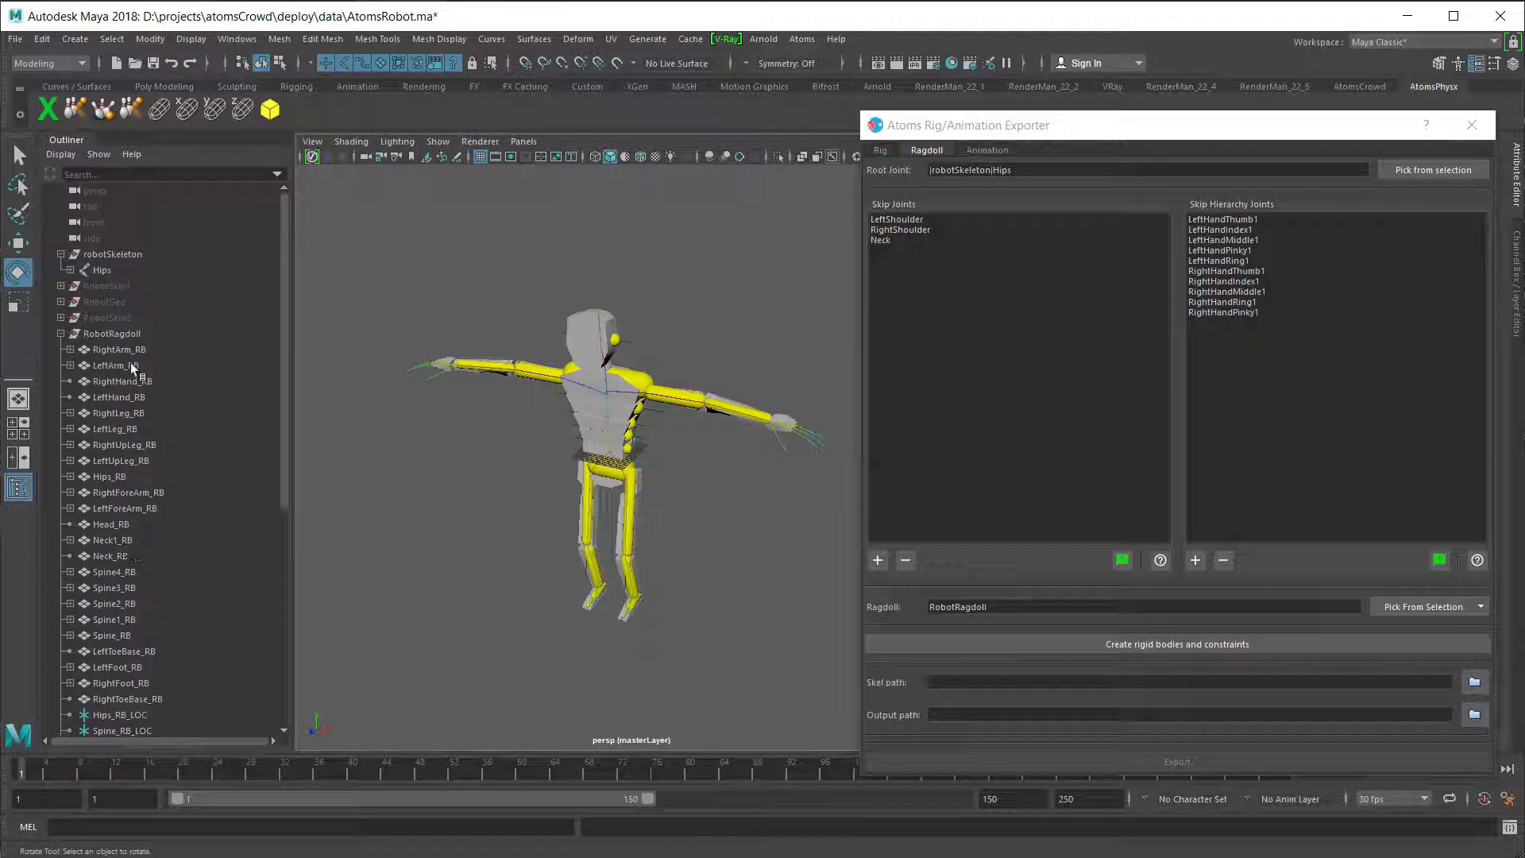
# - Create a new empty group and delete the existing RobotRagdoll group from the scene
pyautogui.click(61, 333)
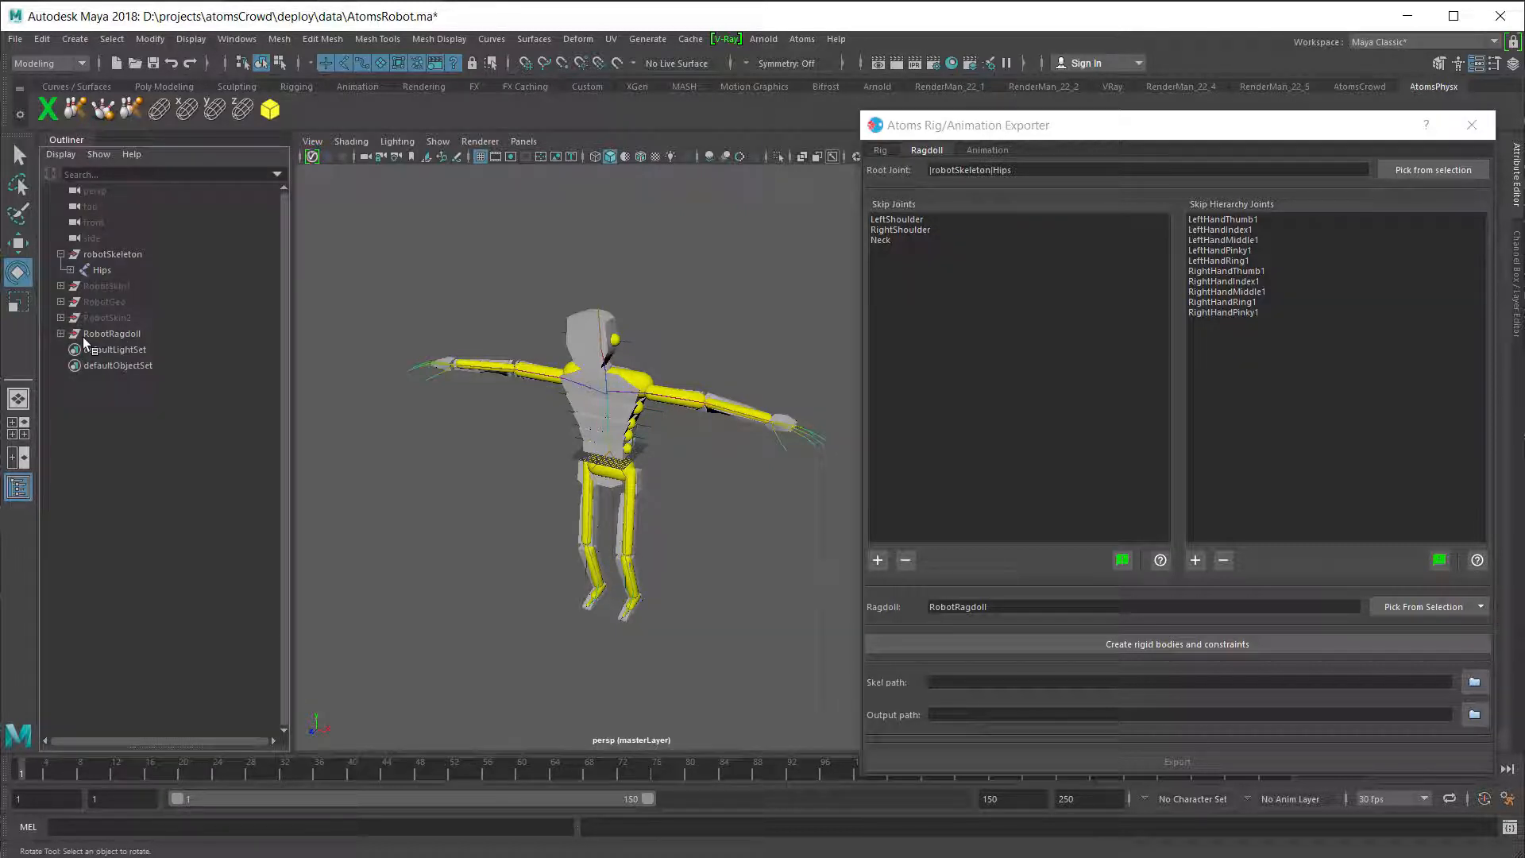
pyautogui.click(148, 39)
pyautogui.click(133, 41)
pyautogui.click(74, 39)
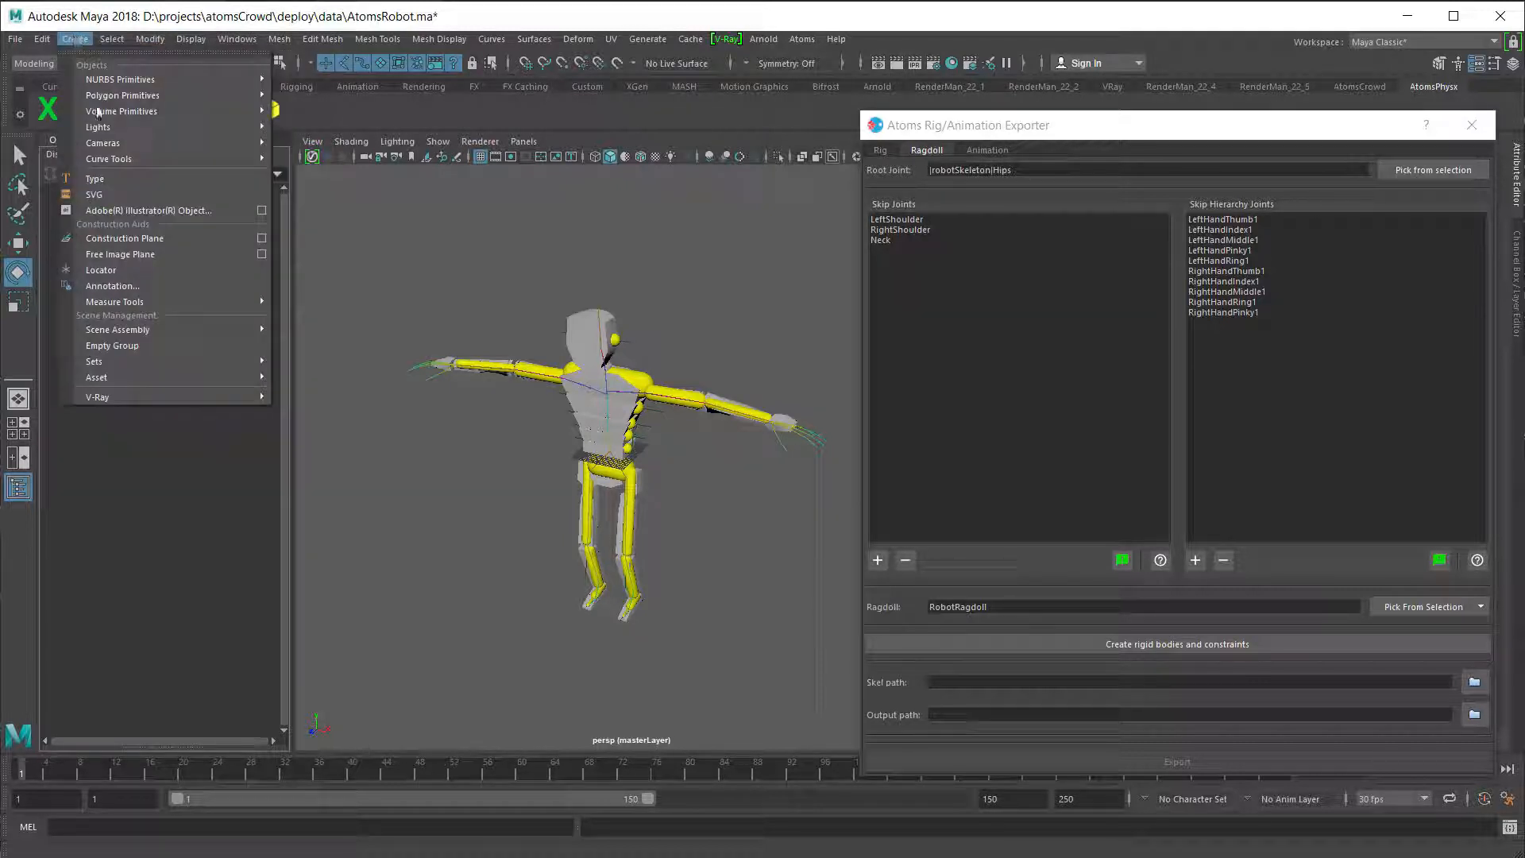
pyautogui.click(118, 346)
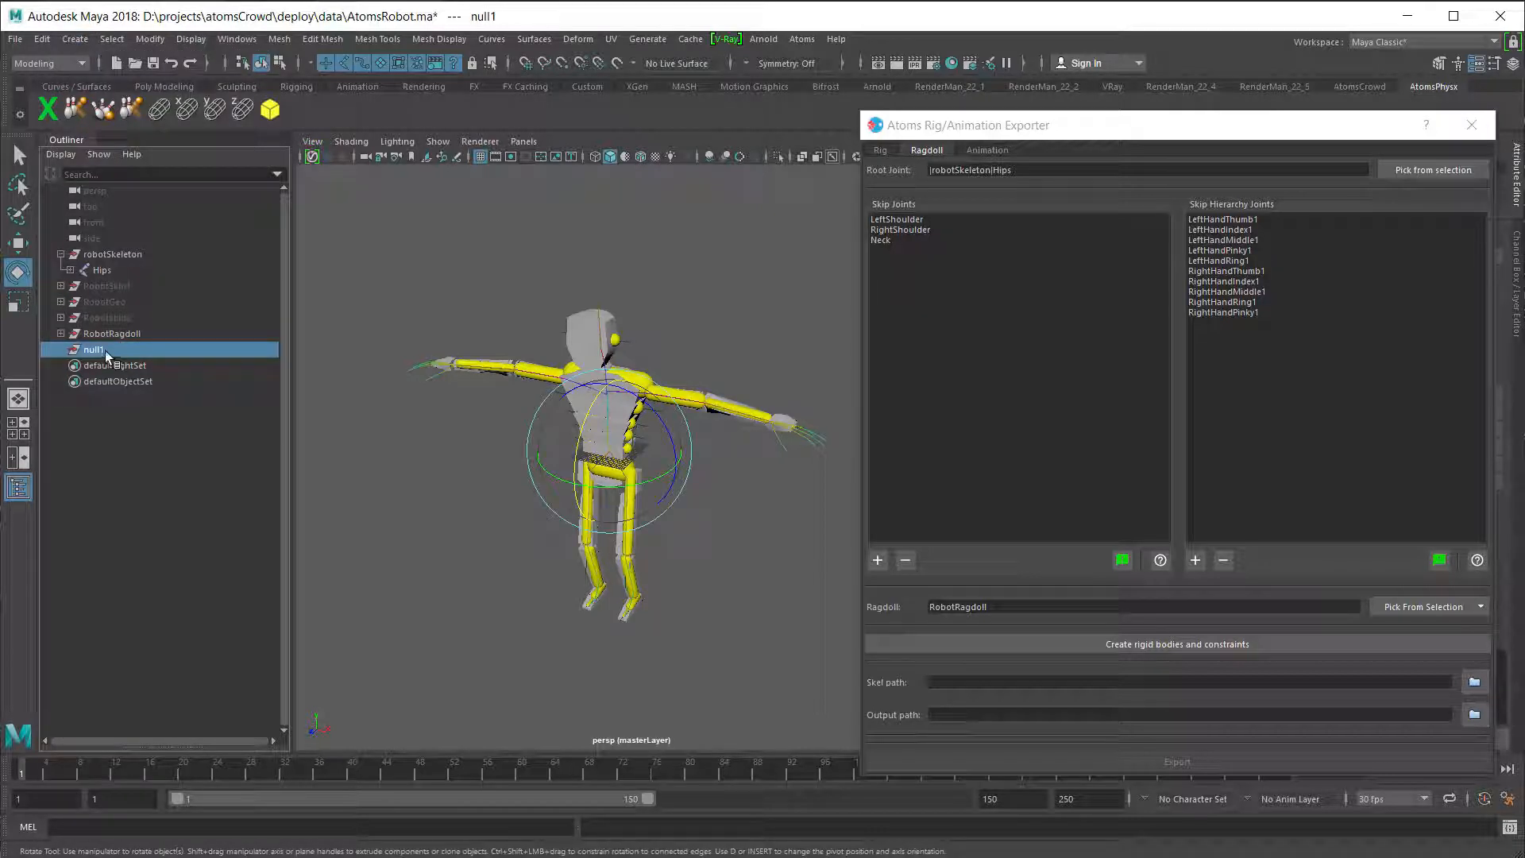
pyautogui.click(98, 333)
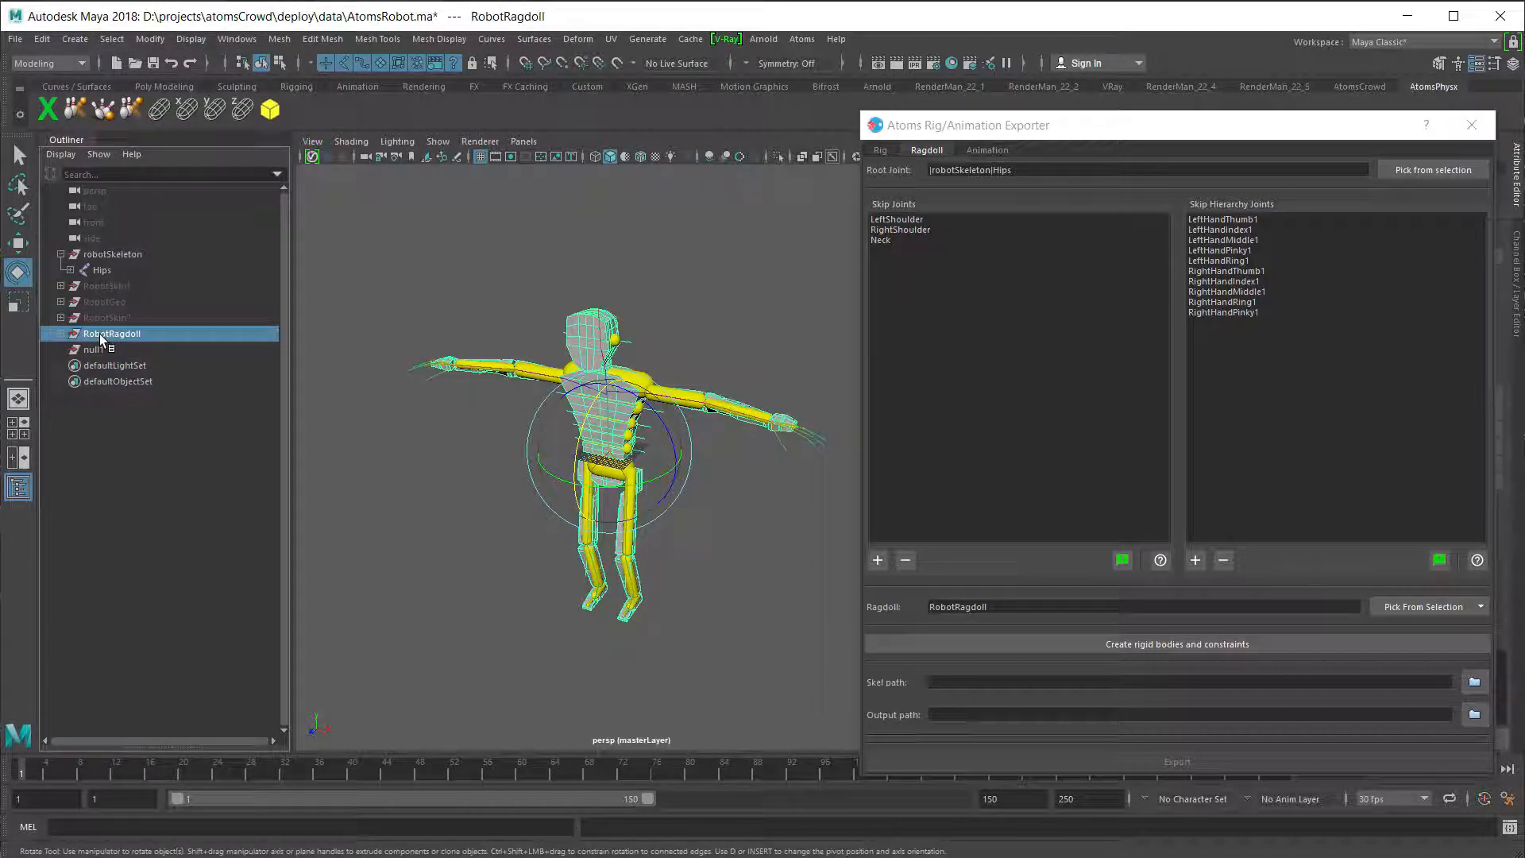
pyautogui.press('Delete')
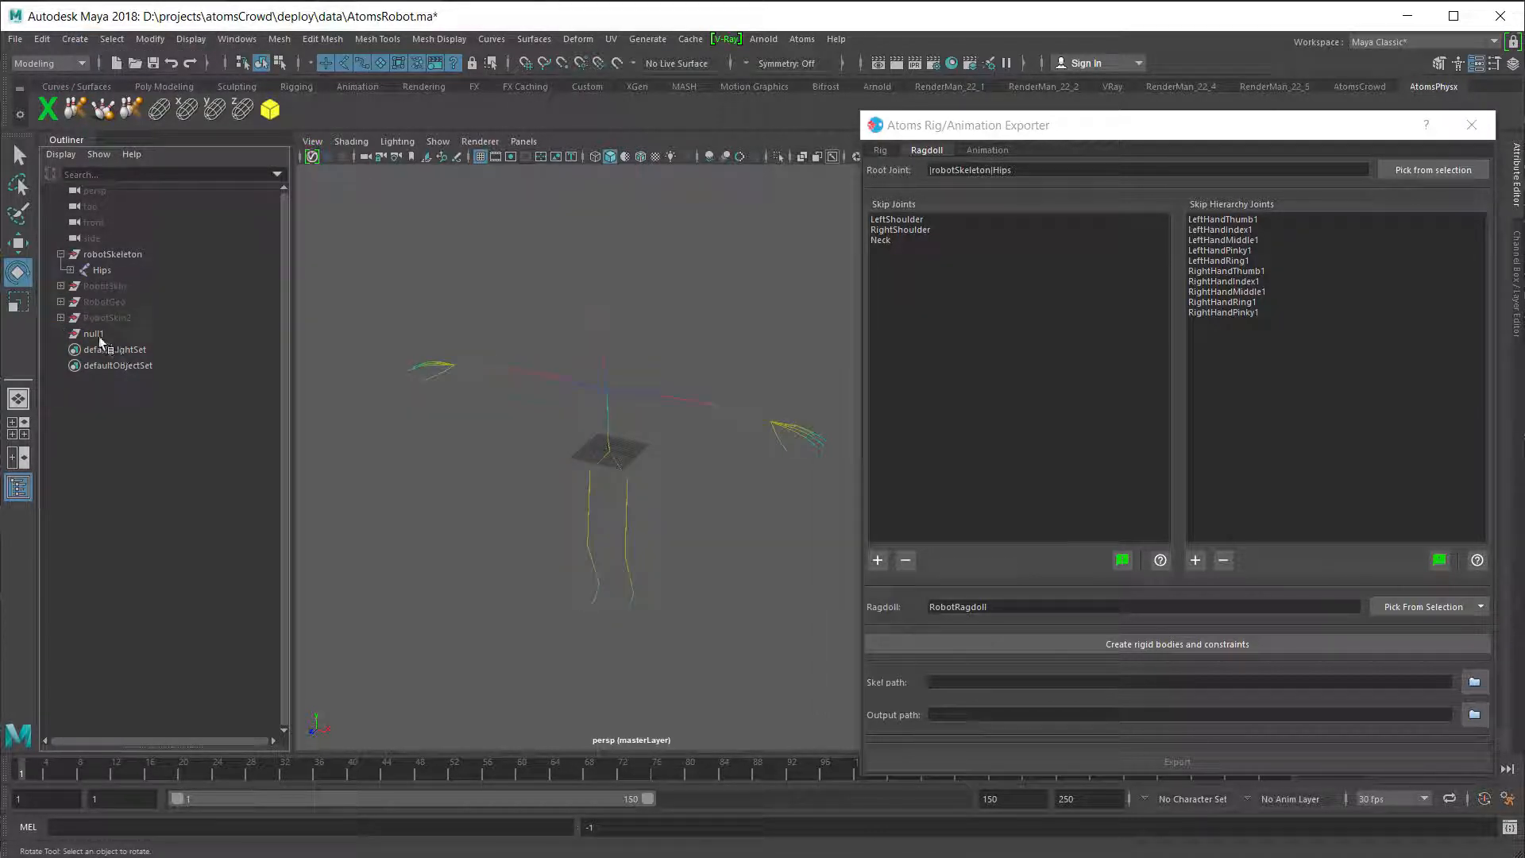
# - Rename the null1 group as ragdoll
pyautogui.click(96, 336)
pyautogui.doubleClick(97, 334)
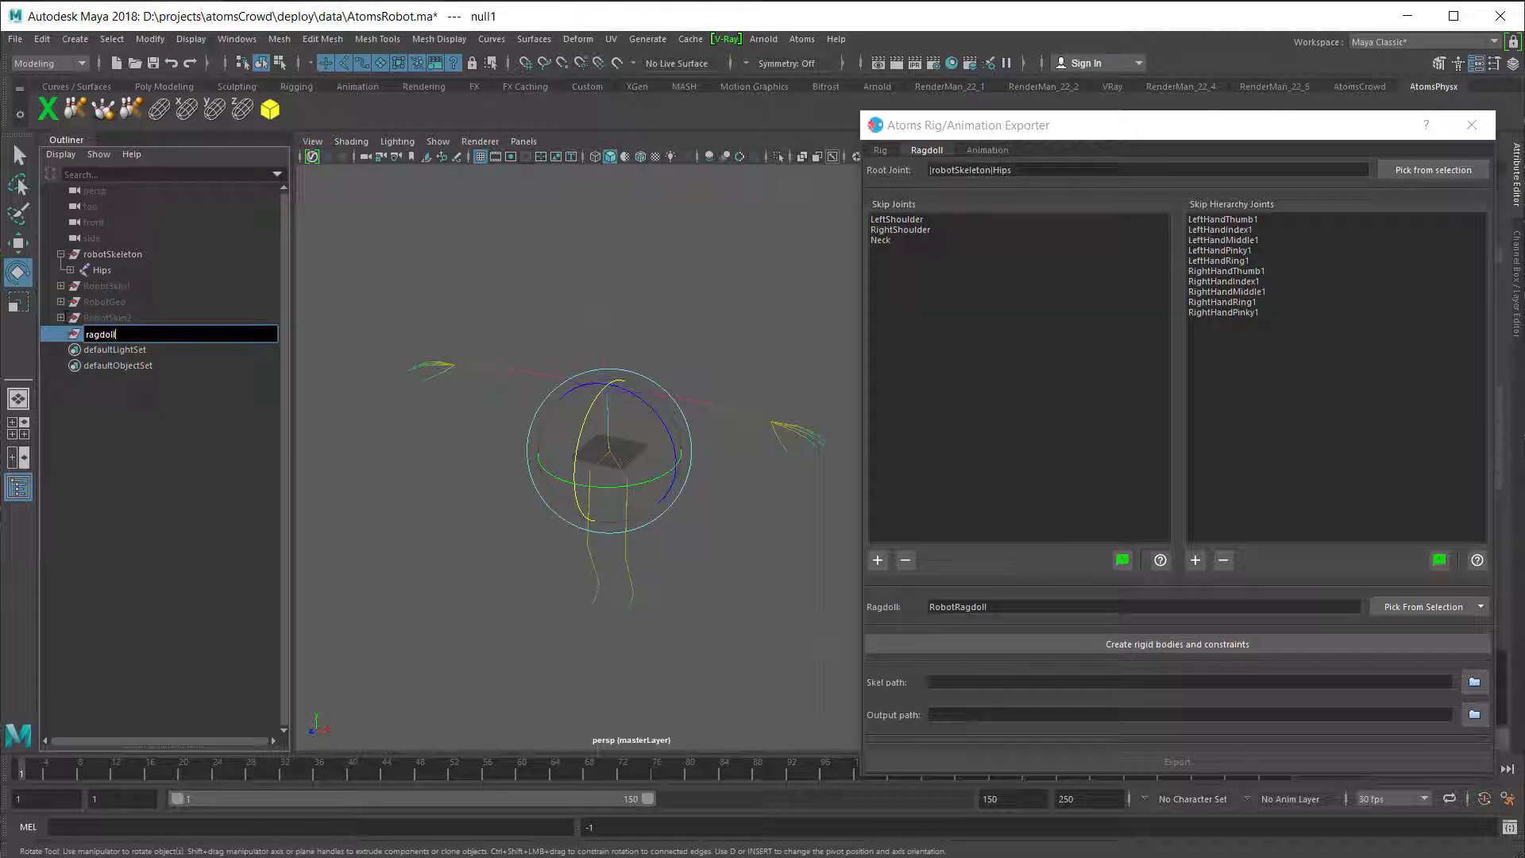
pyautogui.press('Return')
# - Assign the empty ragdoll group as the exporter's ragdoll and generate its rigid bodies and constraints
pyautogui.click(1382, 606)
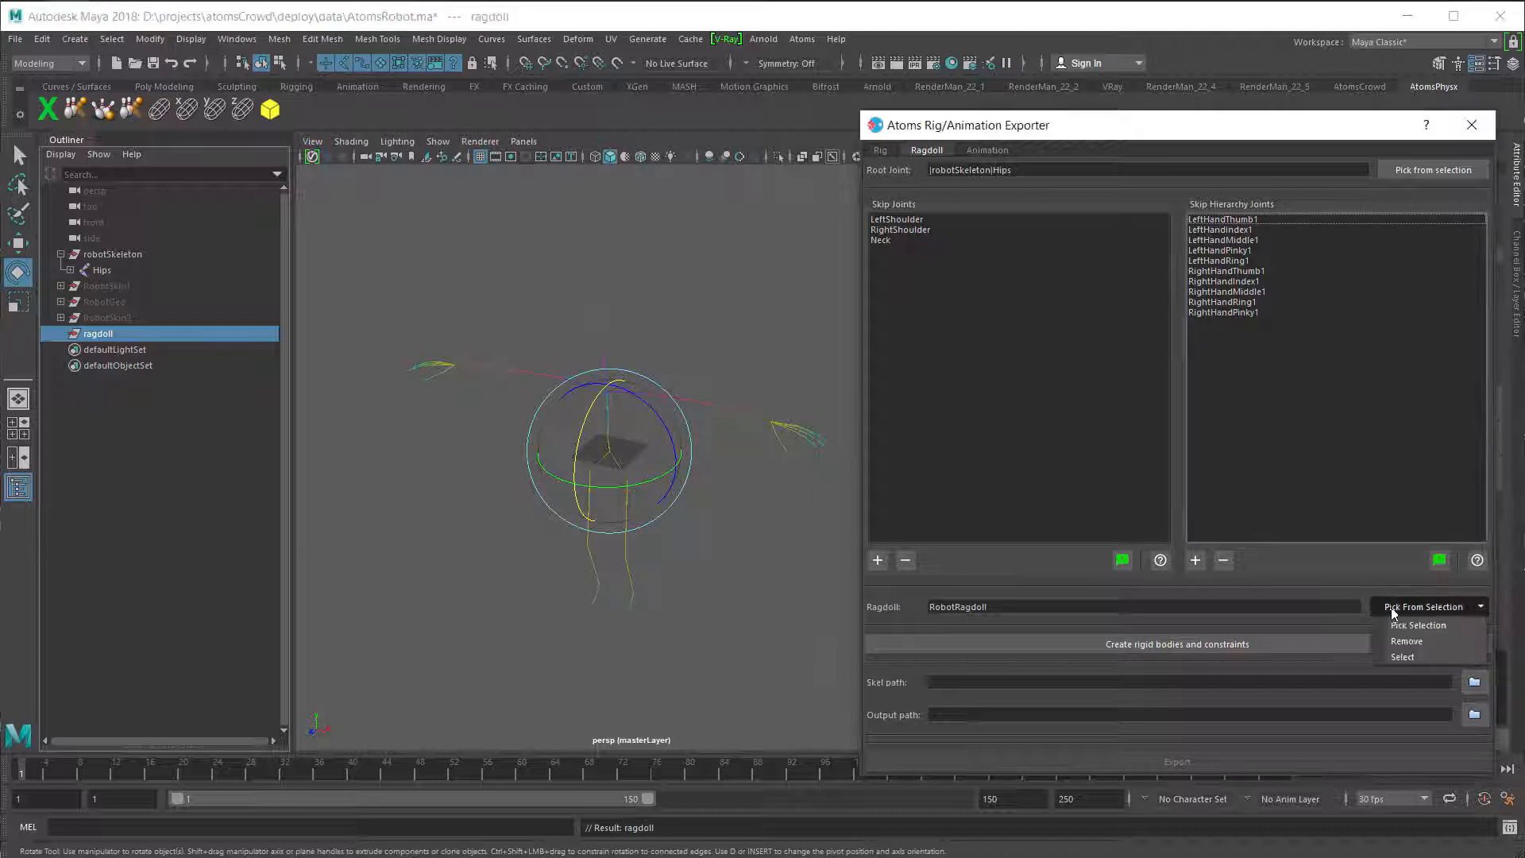
pyautogui.click(1403, 622)
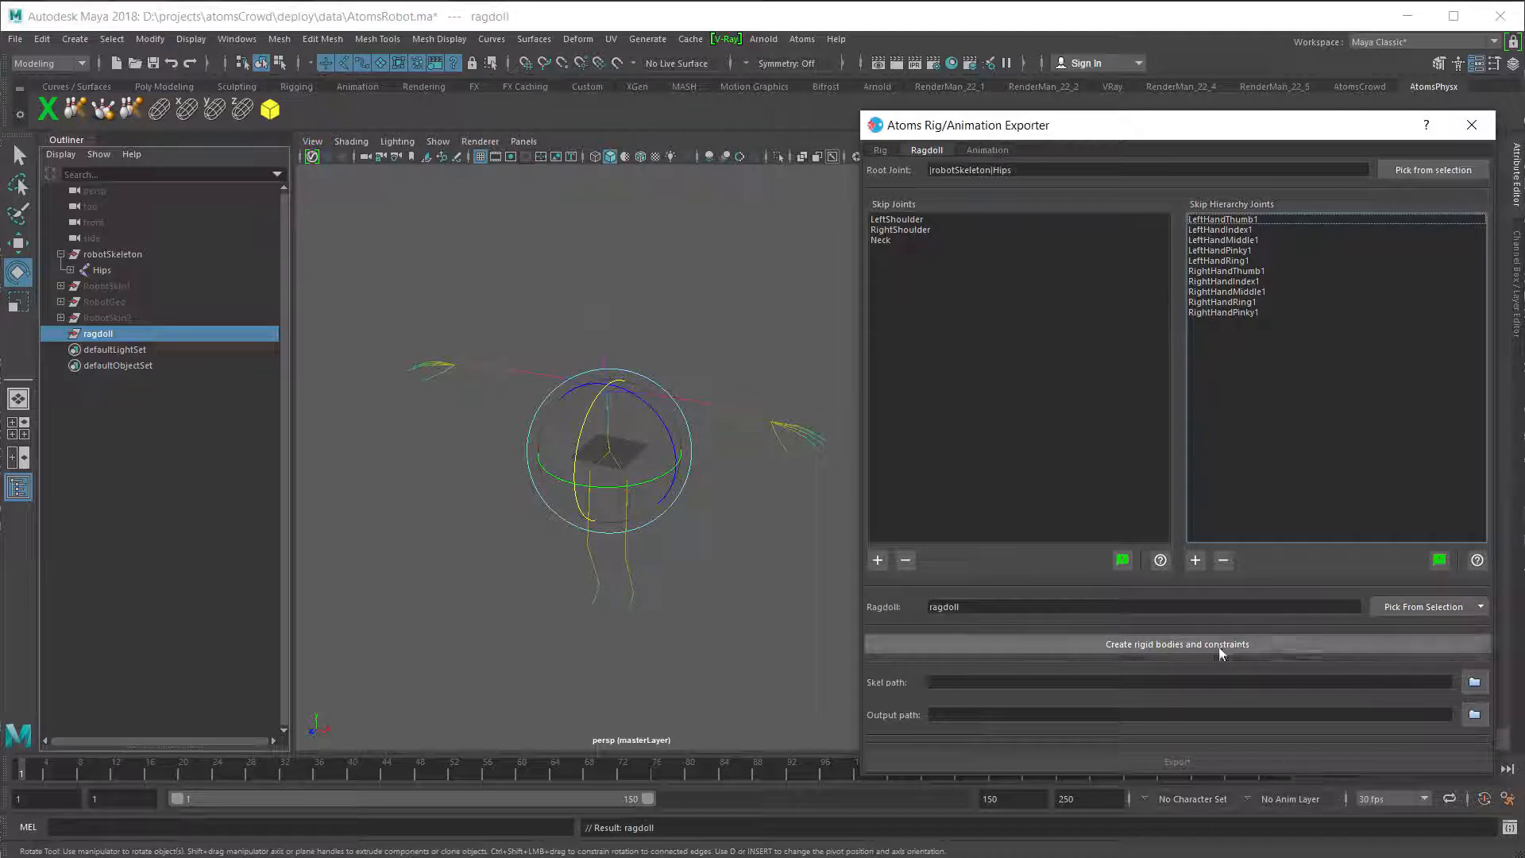
pyautogui.click(1201, 642)
pyautogui.click(1135, 481)
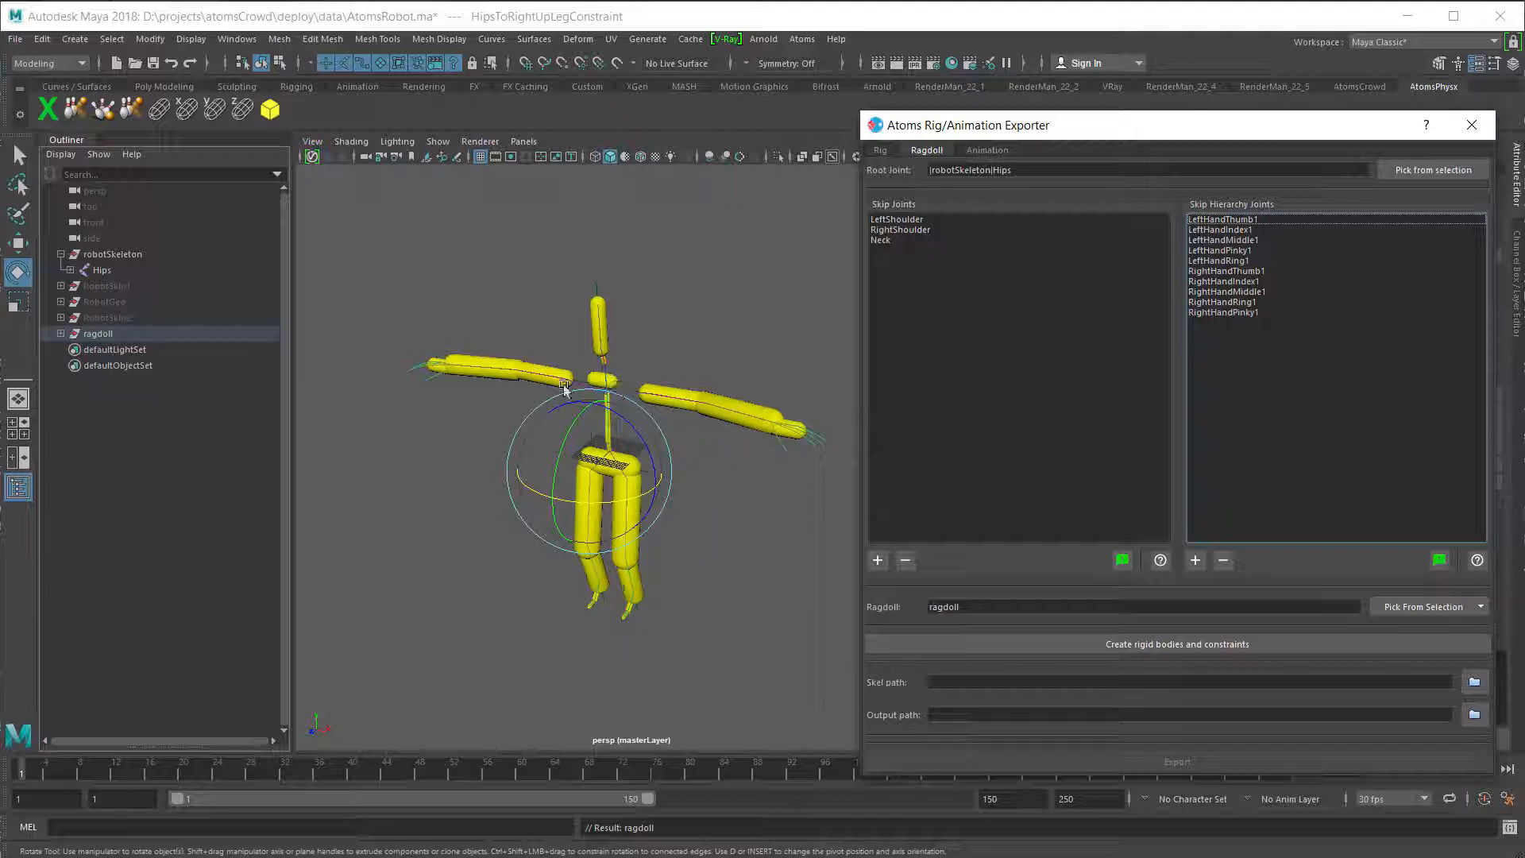
# - Expand the ragdoll group and examine its generated spine capsules, moving the exporter window clear of the viewport
pyautogui.click(61, 333)
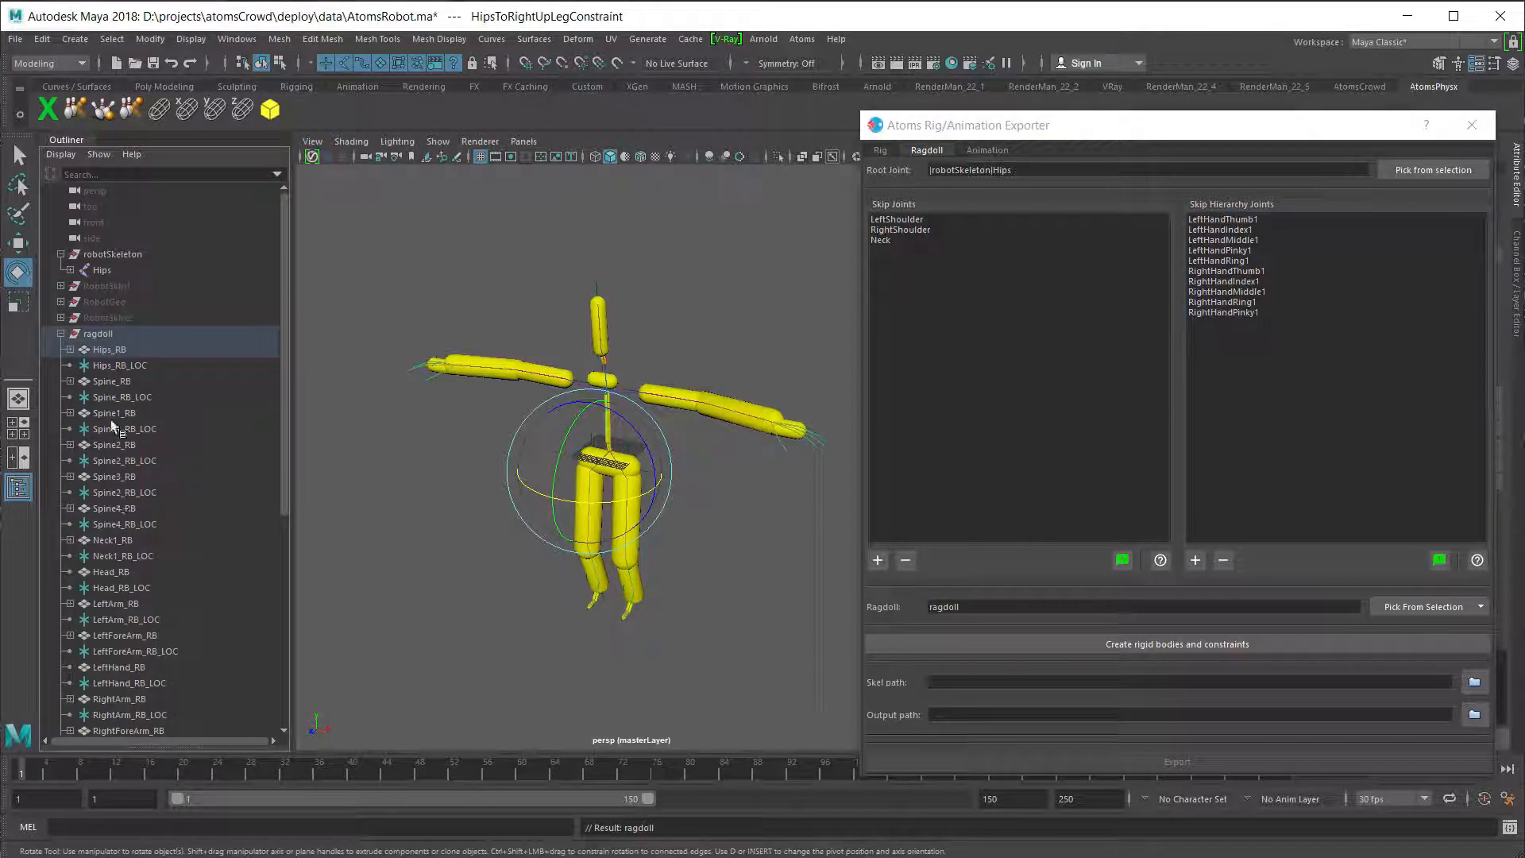
pyautogui.click(110, 382)
pyautogui.click(115, 413)
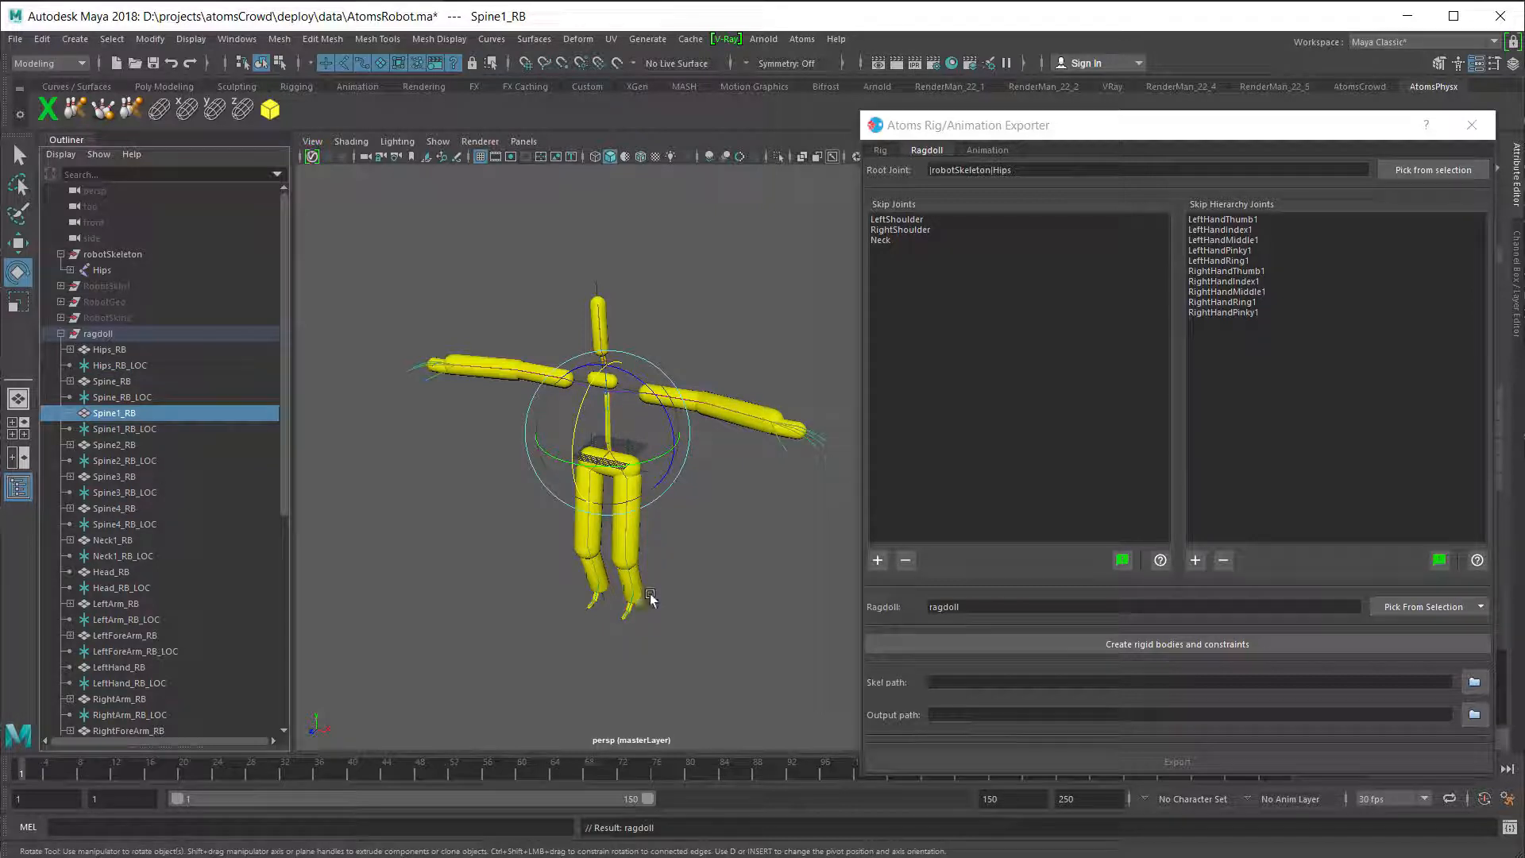
pyautogui.scroll(10, 624, 406)
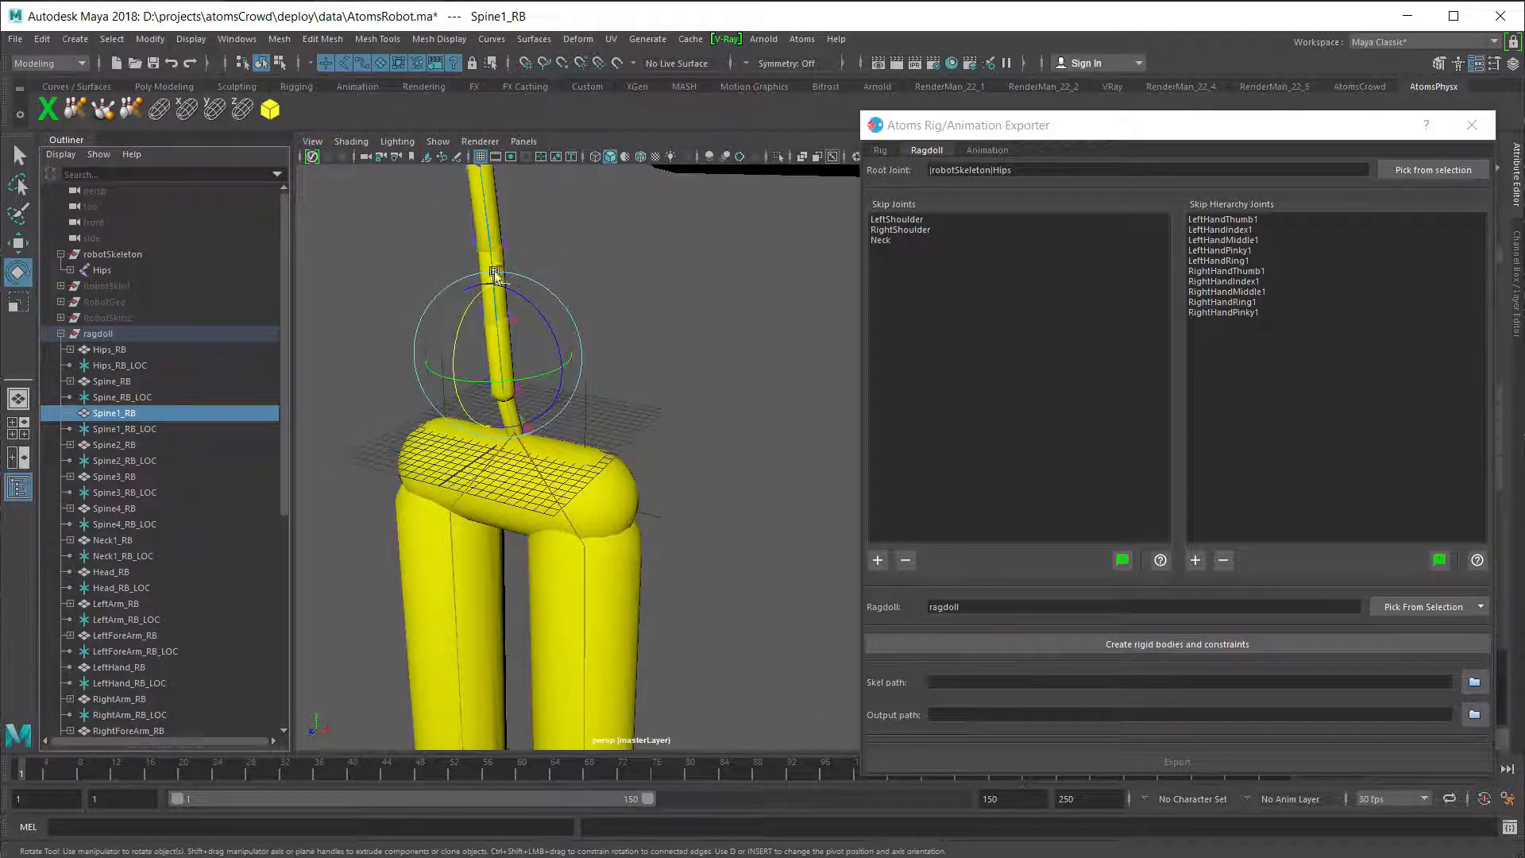
pyautogui.press('f')
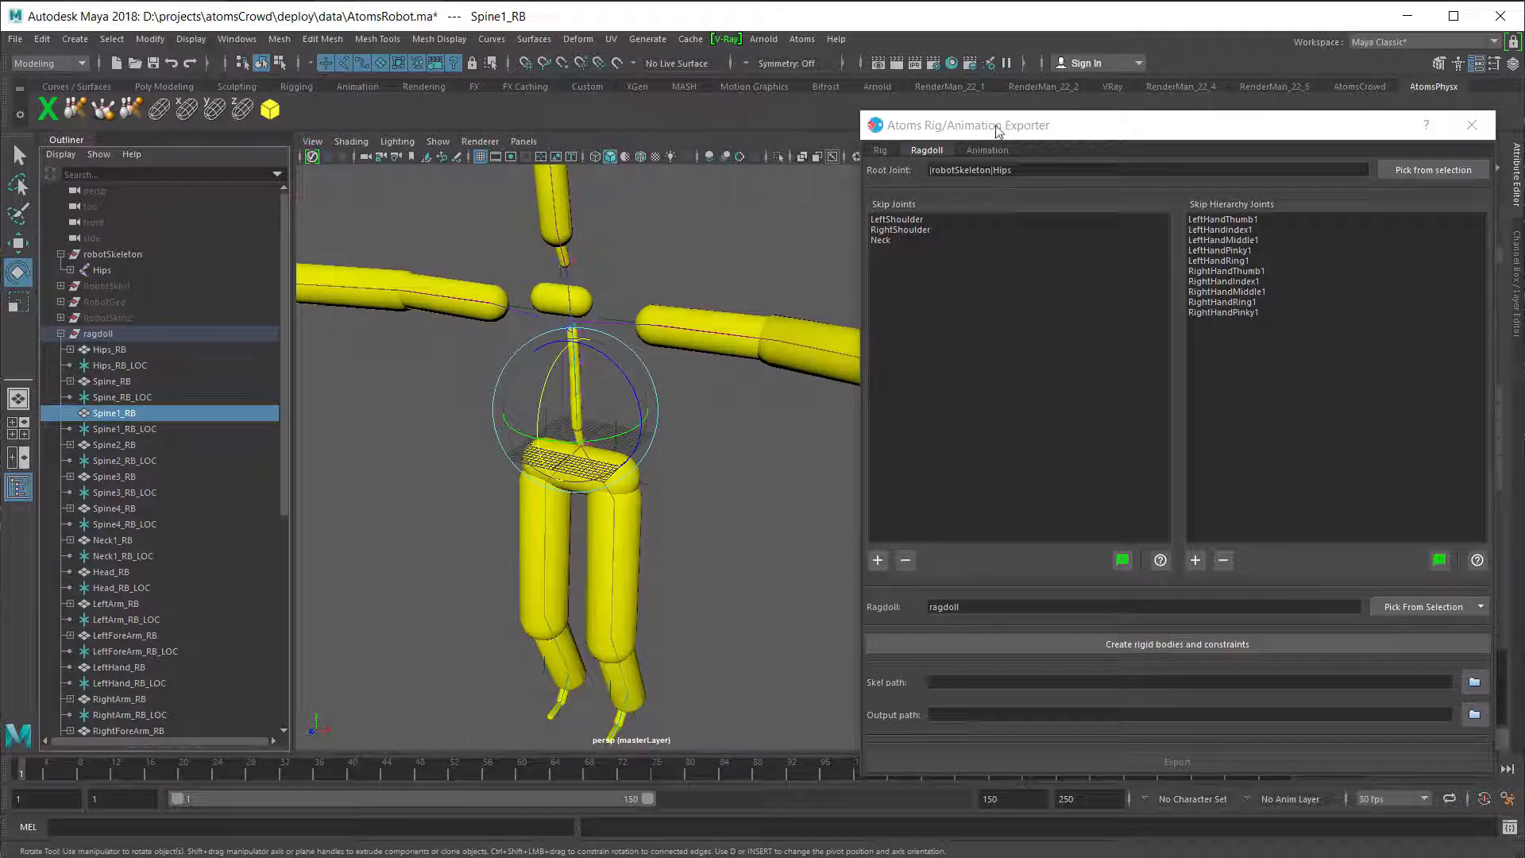
pyautogui.moveTo(995, 126); pyautogui.dragTo(1172, 127)
pyautogui.scroll(-3, 723, 409)
pyautogui.keyDown('alt'); pyautogui.moveTo(723, 408); pyautogui.dragTo(745, 453, button='middle'); pyautogui.keyUp('alt')
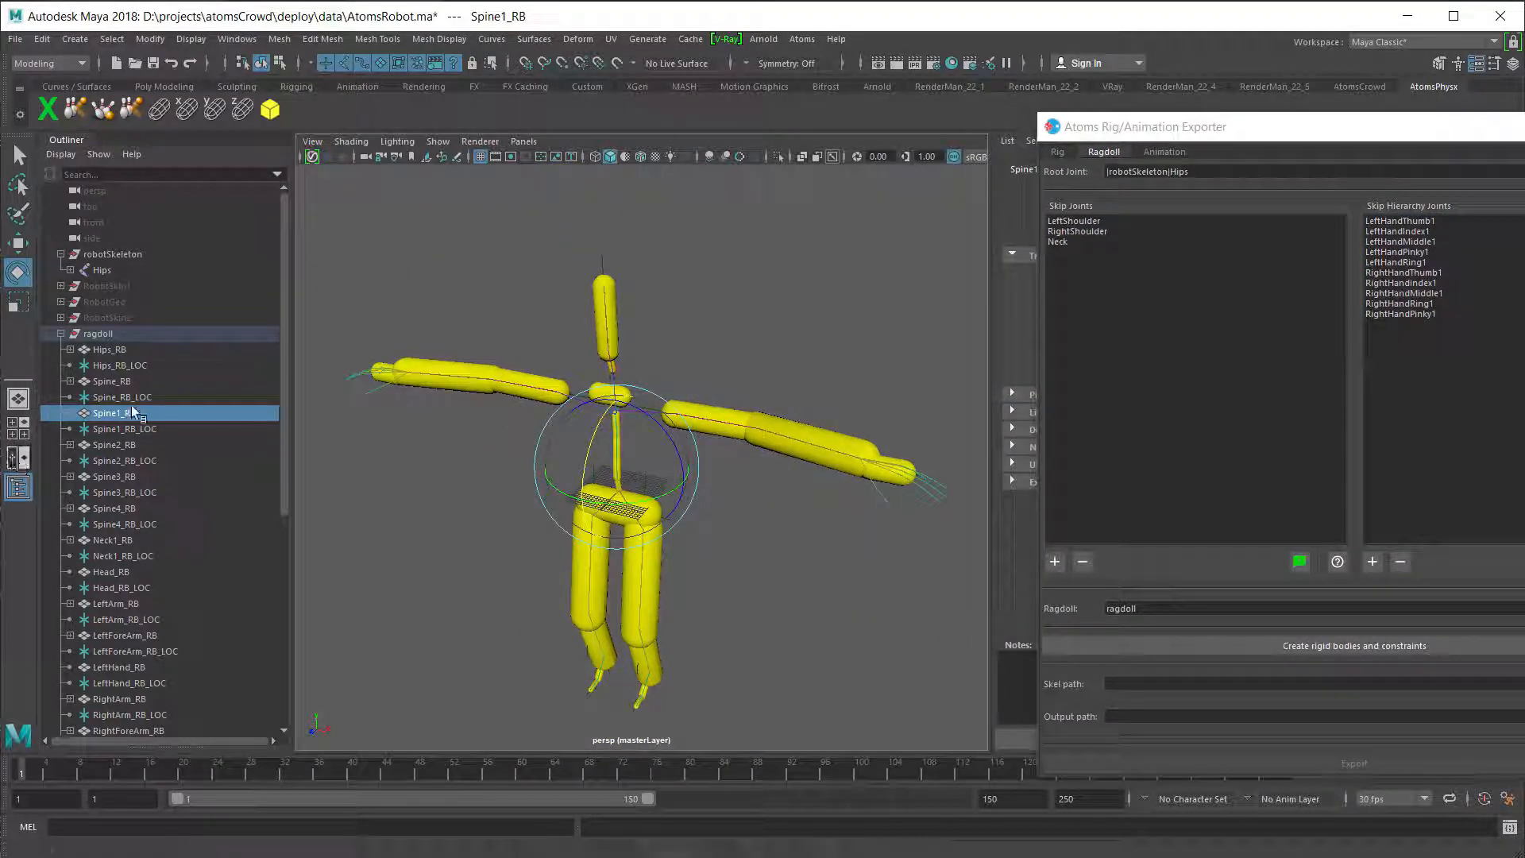
# - Set the capsule up vector to X for Spine_RB, Spine1_RB, Spine2_RB and Spine3_RB
pyautogui.scroll(10, 577, 496)
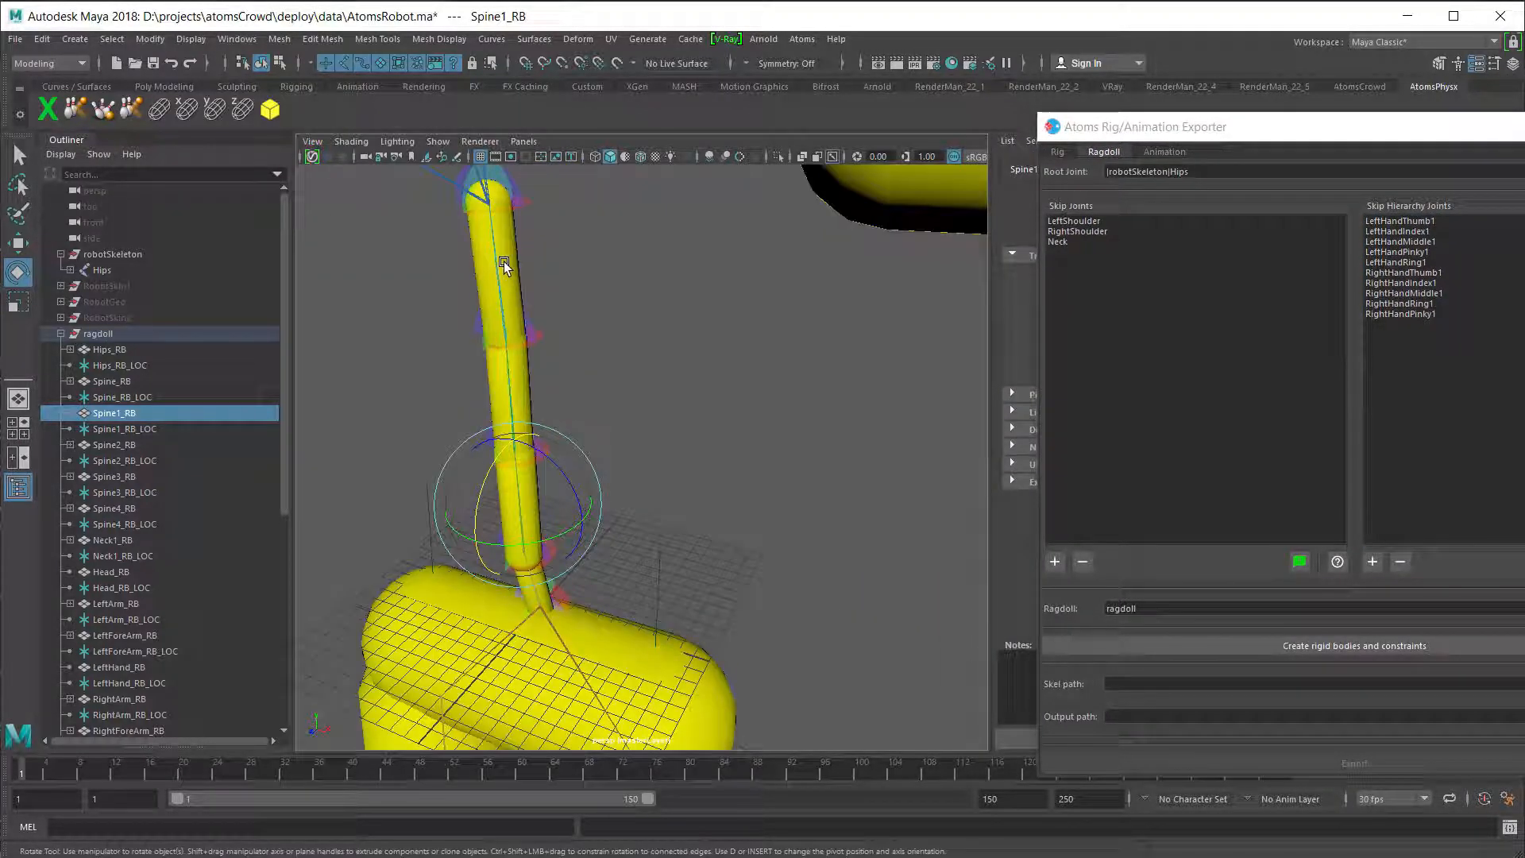
pyautogui.click(505, 259)
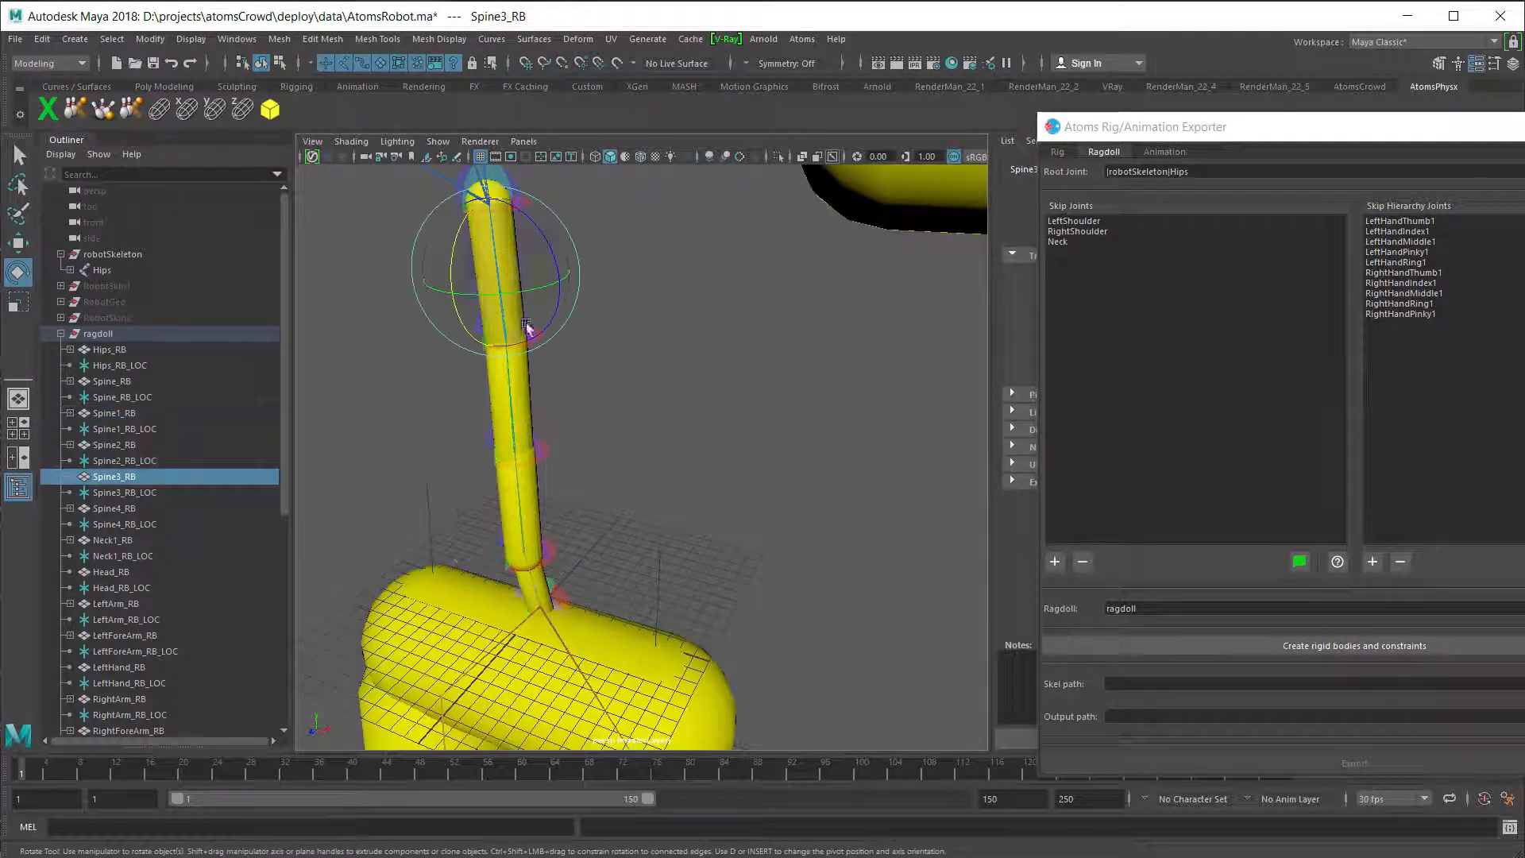
pyautogui.keyDown('shift'); pyautogui.click(522, 418); pyautogui.keyUp('shift')
pyautogui.keyDown('shift'); pyautogui.click(523, 523); pyautogui.keyUp('shift')
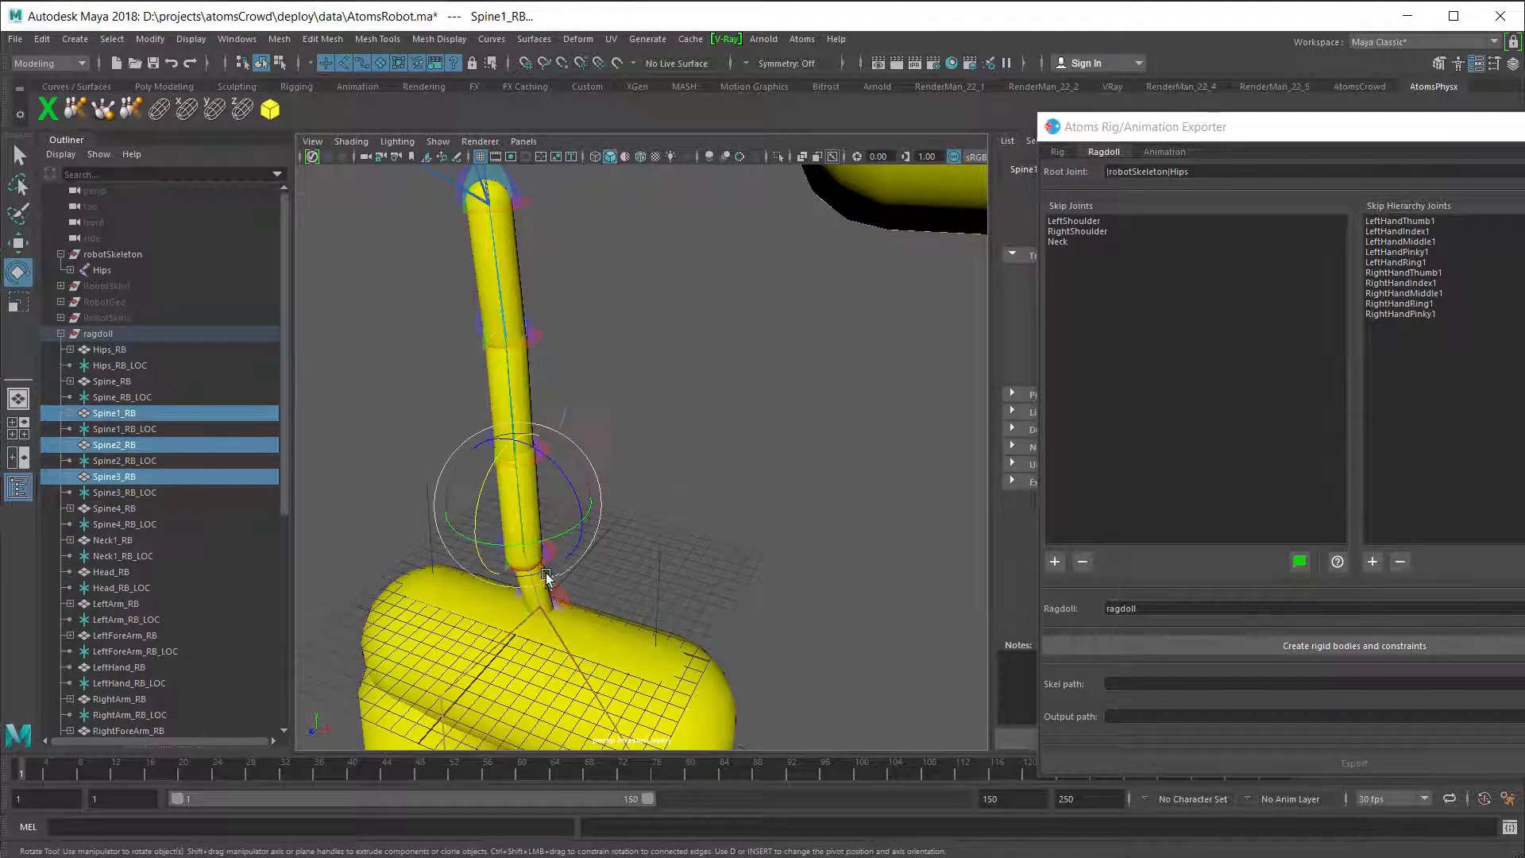
pyautogui.keyDown('alt'); pyautogui.moveTo(523, 523); pyautogui.dragTo(518, 435); pyautogui.keyUp('alt')
pyautogui.keyDown('shift'); pyautogui.click(545, 411); pyautogui.keyUp('shift')
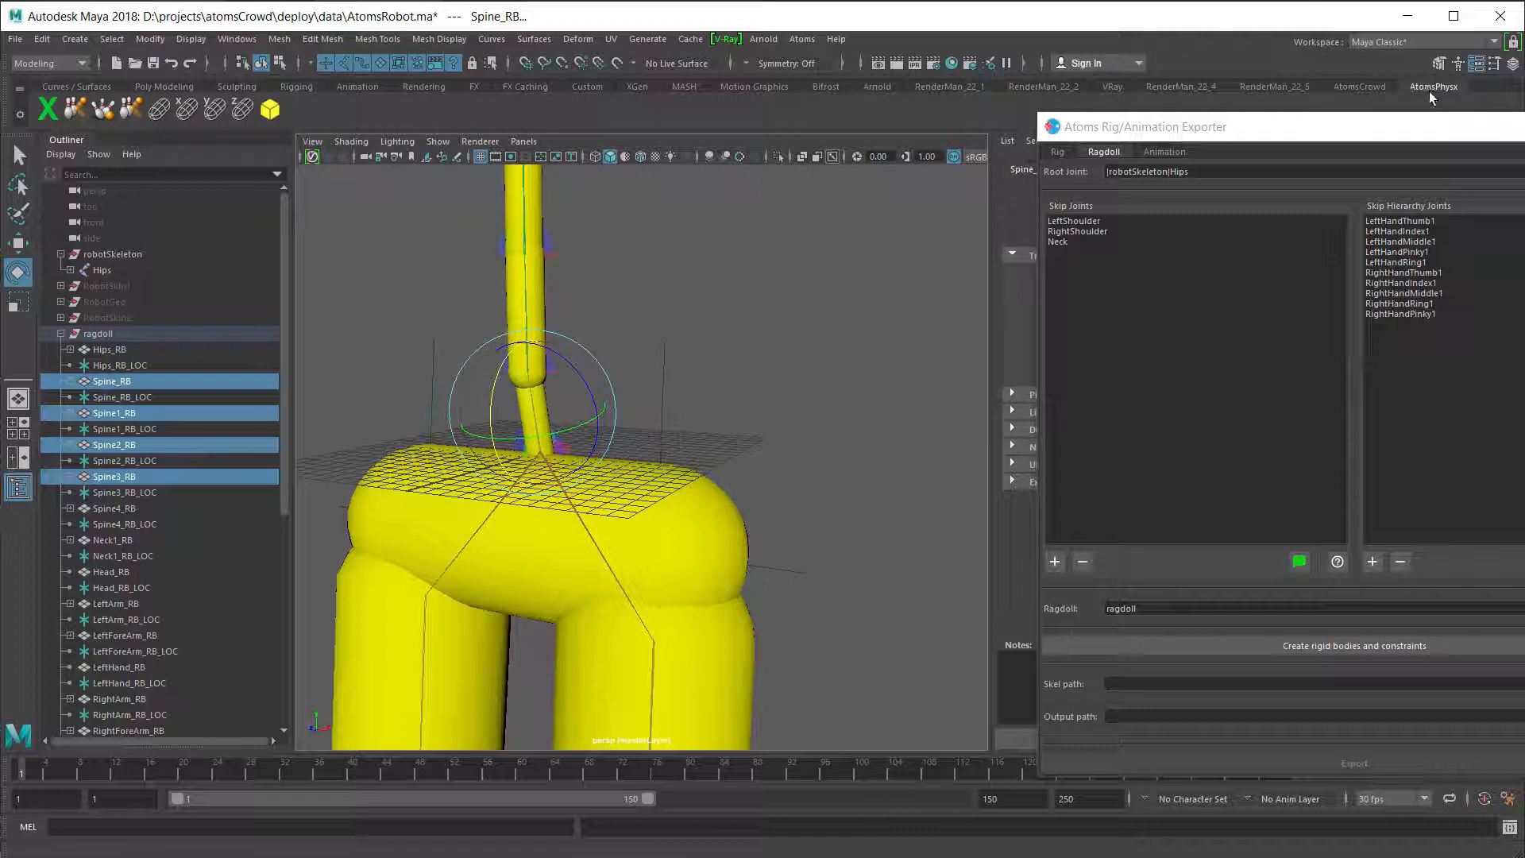
pyautogui.click(185, 105)
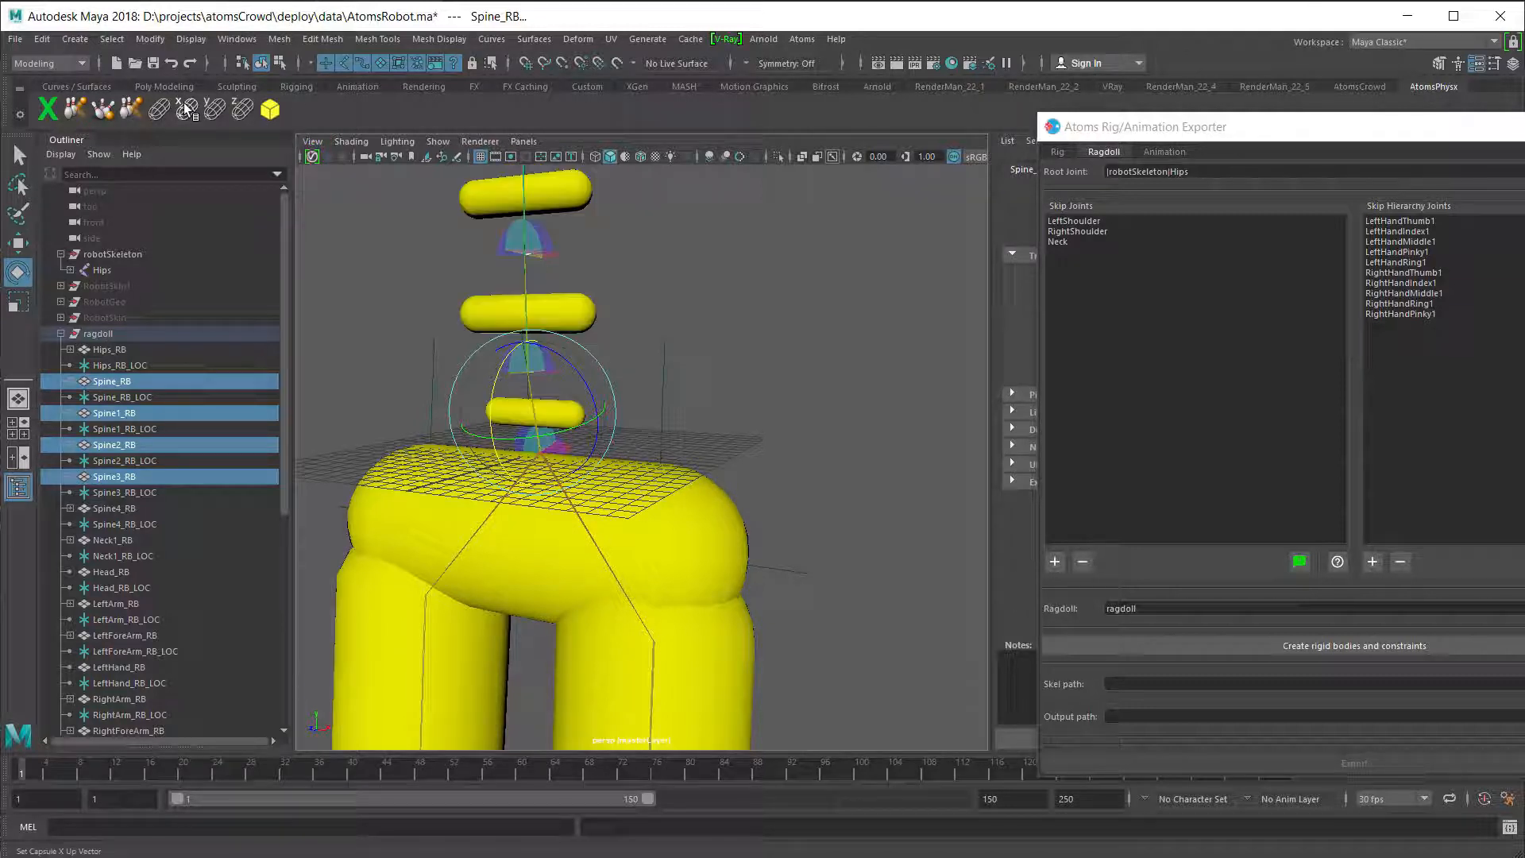
pyautogui.moveTo(719, 415)
pyautogui.keyDown('alt'); pyautogui.mouseDown()
pyautogui.moveTo(725, 518)
pyautogui.moveTo(729, 405)
pyautogui.moveTo(793, 415)
pyautogui.moveTo(717, 369)
pyautogui.moveTo(612, 536)
pyautogui.moveTo(516, 584)
pyautogui.moveTo(555, 384)
pyautogui.moveTo(535, 378)
pyautogui.moveTo(545, 410)
pyautogui.moveTo(677, 426)
pyautogui.moveTo(715, 477)
pyautogui.moveTo(735, 427)
pyautogui.mouseUp(); pyautogui.keyUp('alt')
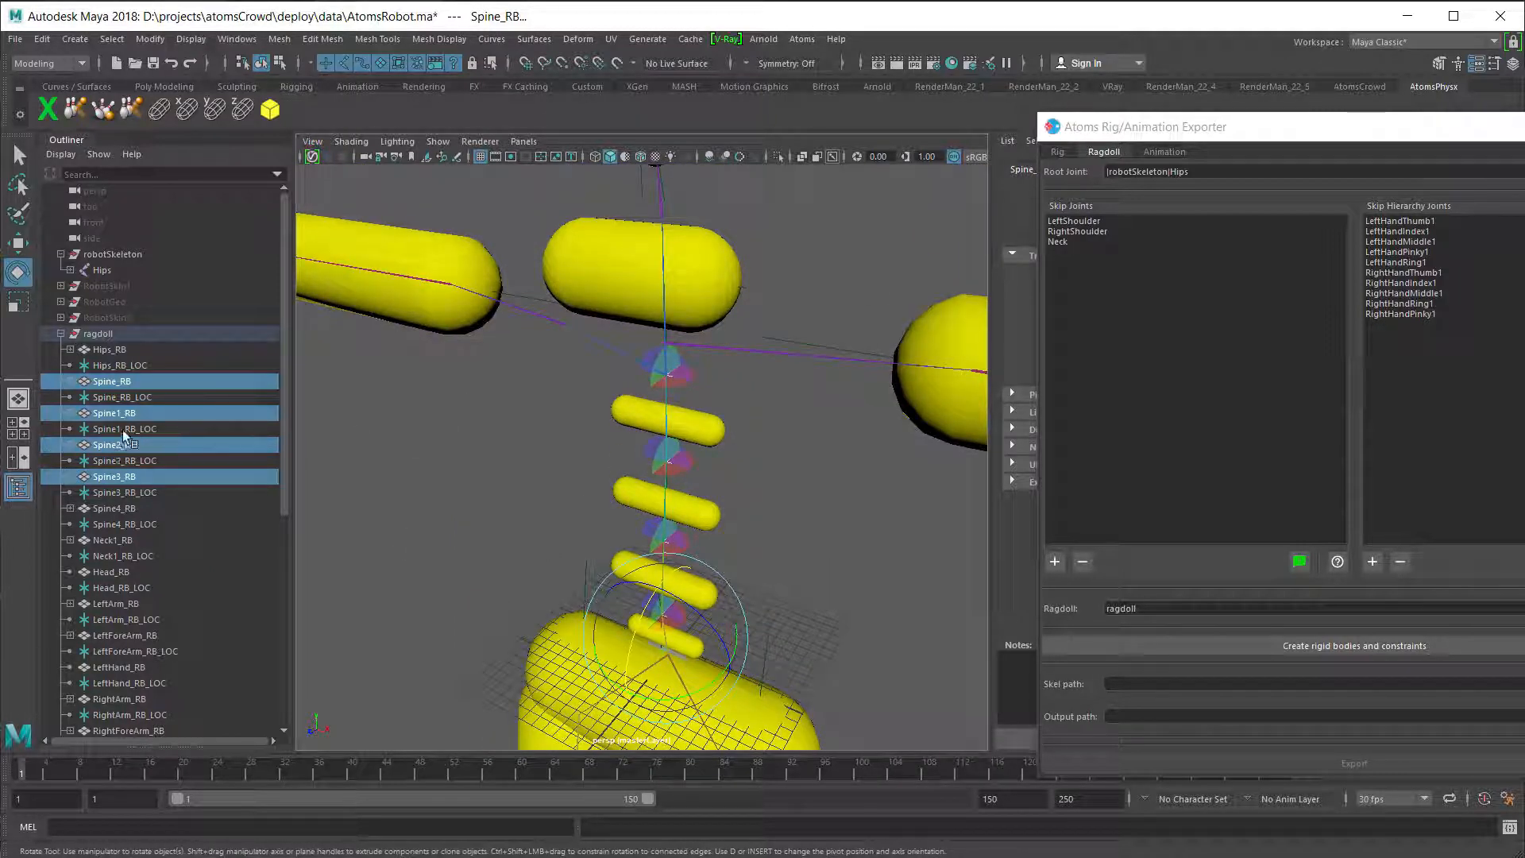
# - Scale the Spine2_RB_LOC locator to lengthen and thicken the Spine2_RB capsule until it spans the torso
pyautogui.click(113, 462)
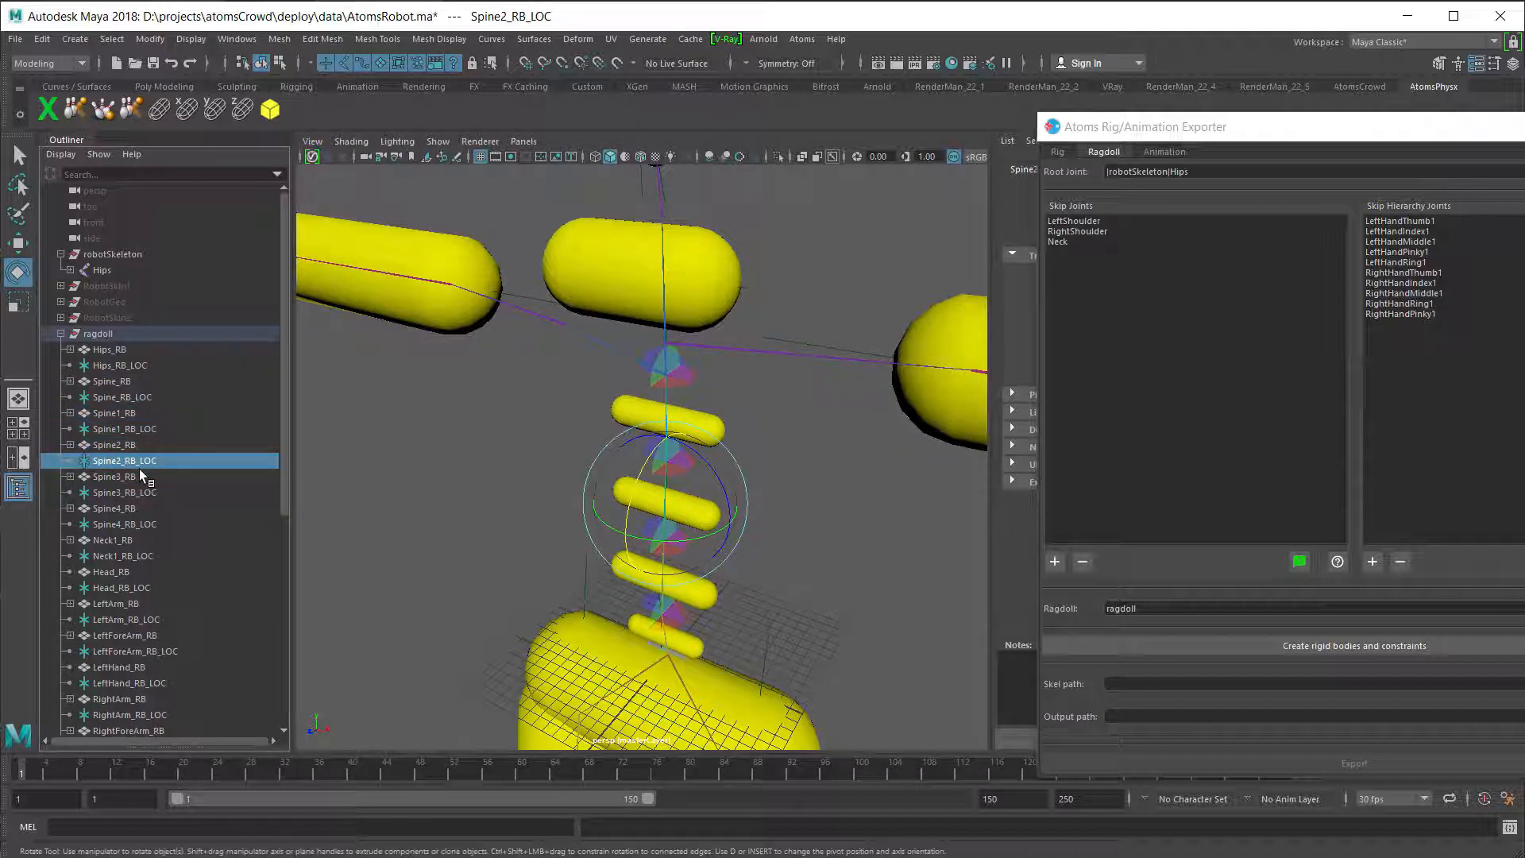
pyautogui.click(114, 444)
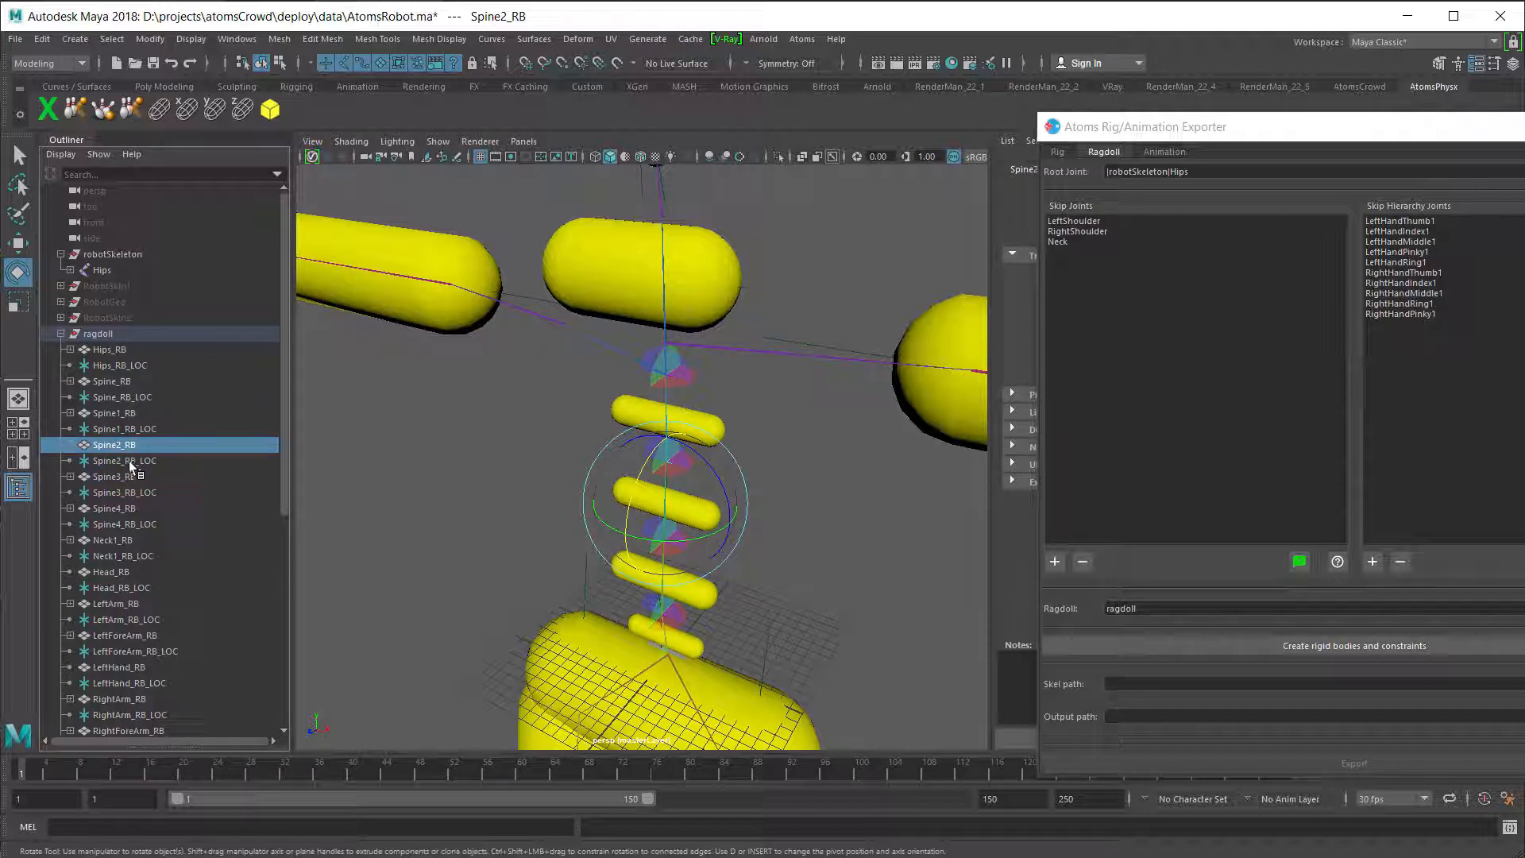
pyautogui.click(132, 463)
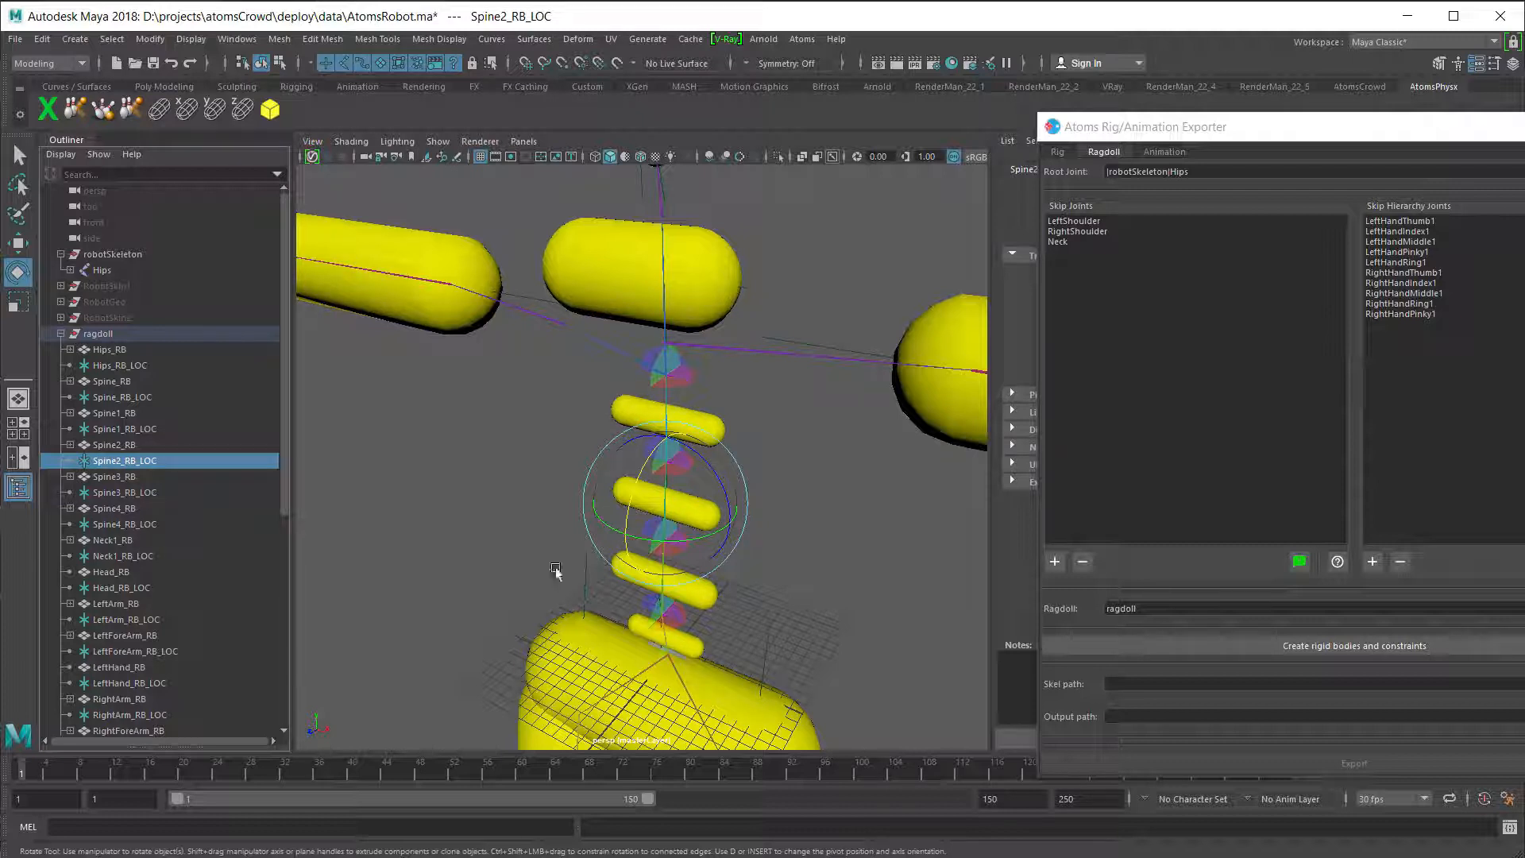
pyautogui.press('w')
pyautogui.press('r')
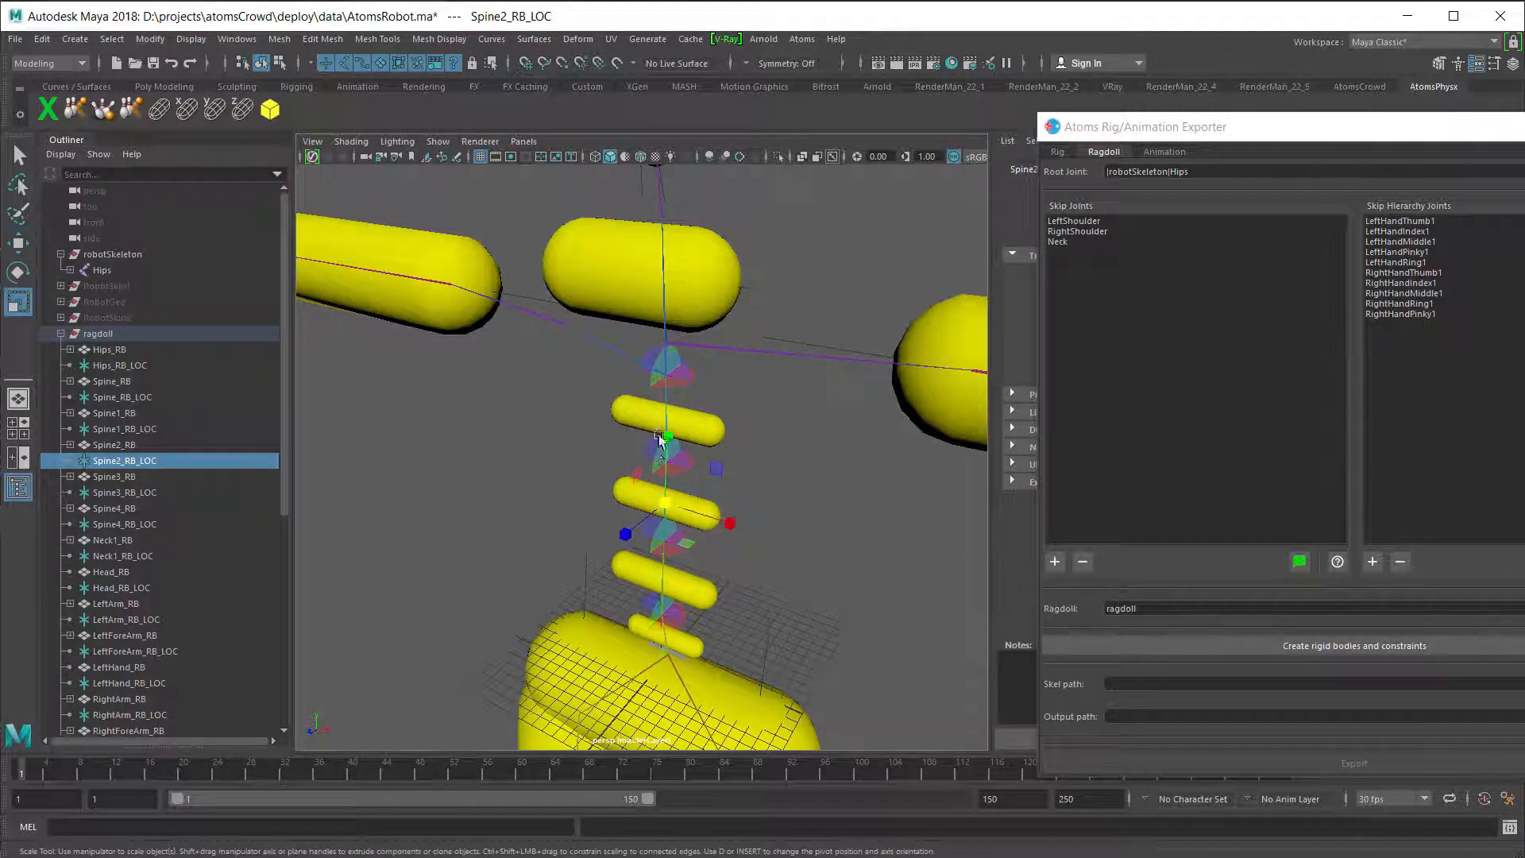
pyautogui.moveTo(672, 437); pyautogui.dragTo(677, 302)
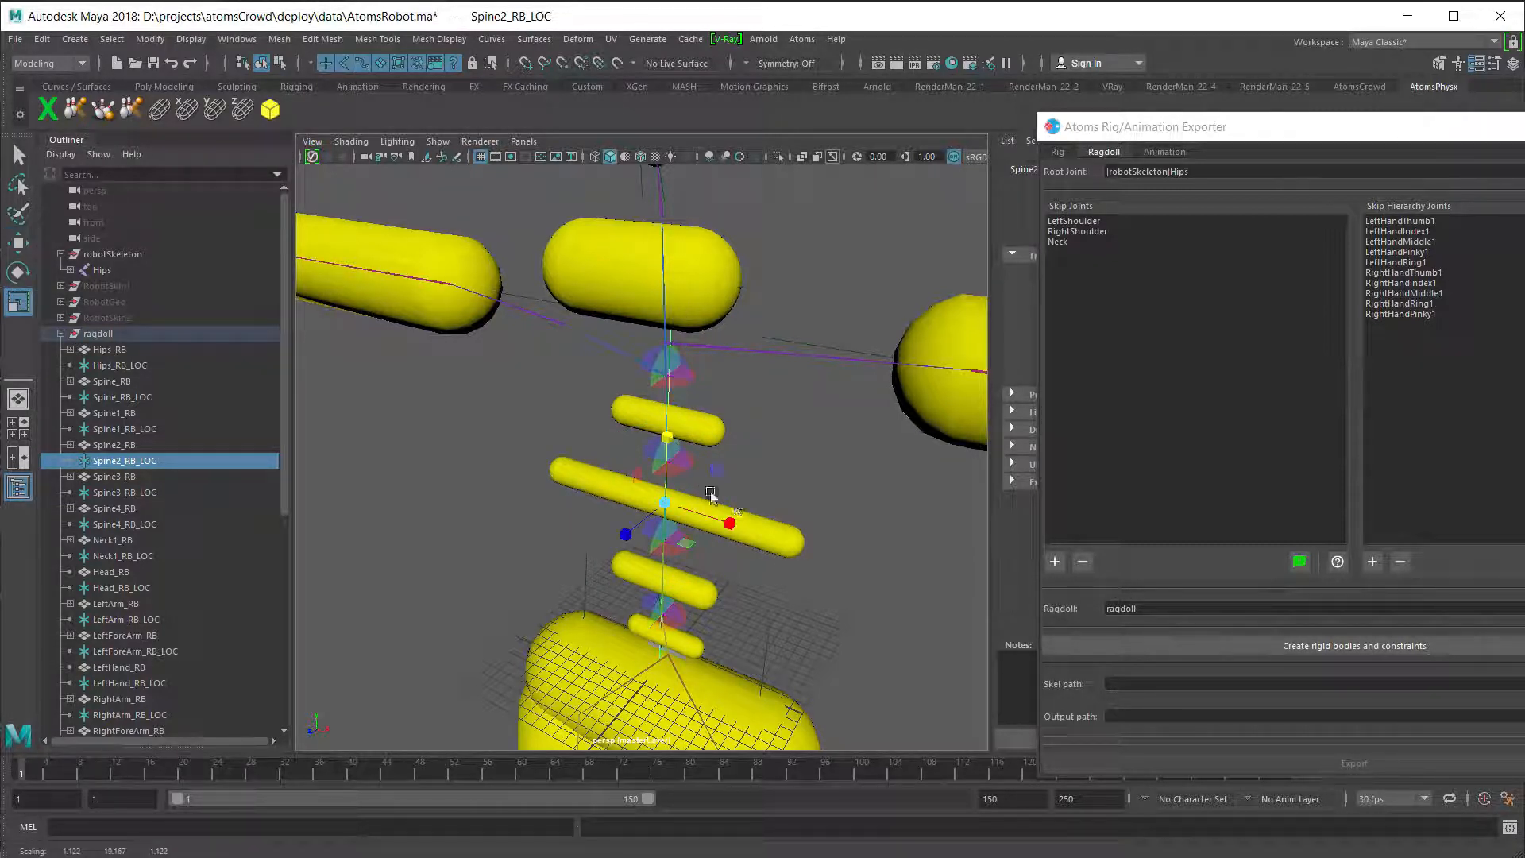
pyautogui.moveTo(732, 526); pyautogui.dragTo(896, 551)
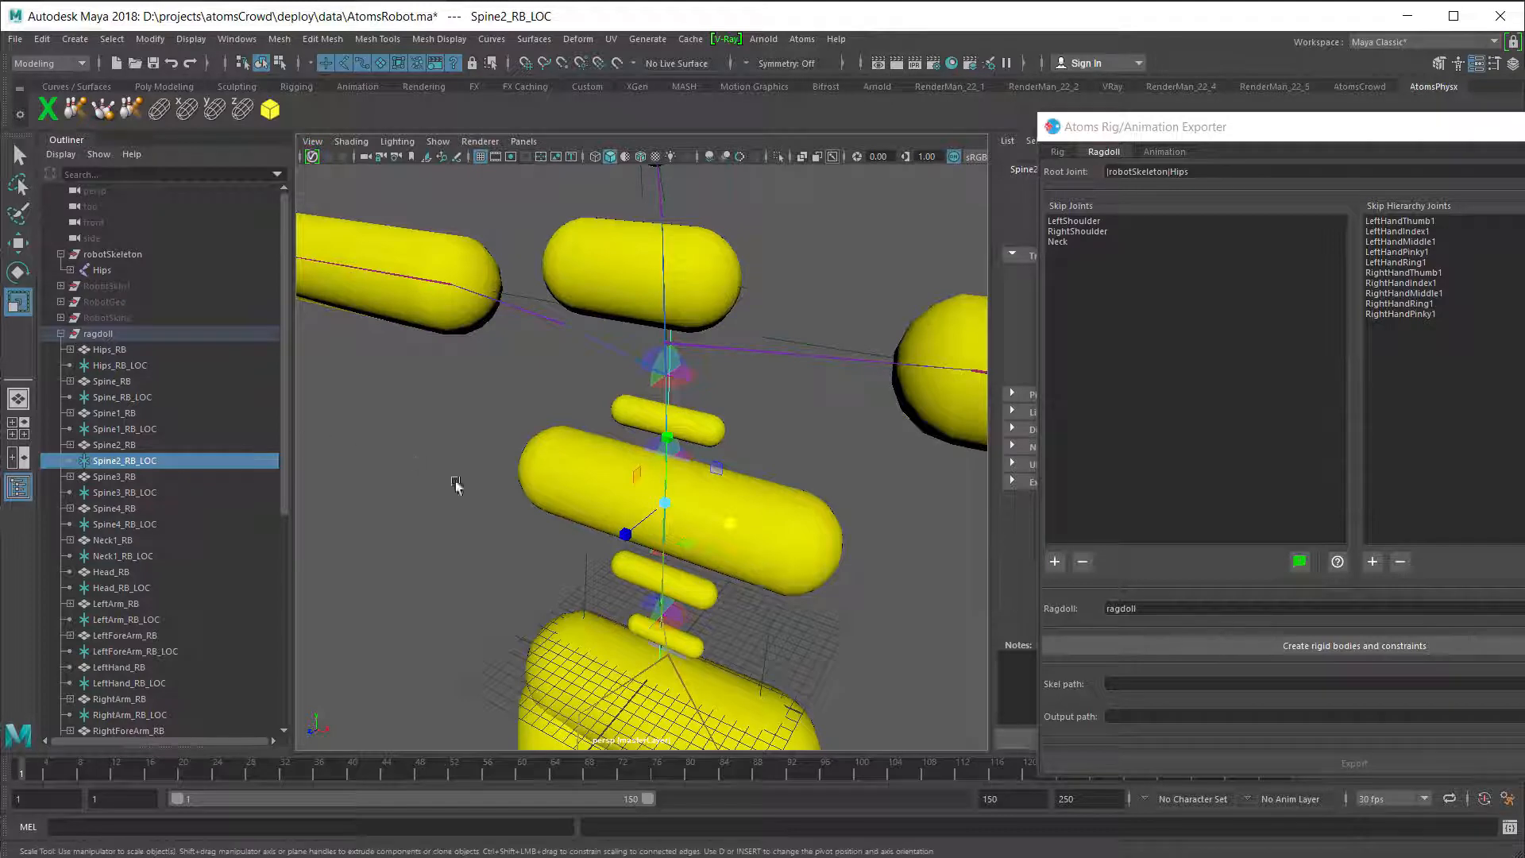
pyautogui.keyDown('alt'); pyautogui.moveTo(731, 537); pyautogui.dragTo(792, 499); pyautogui.keyUp('alt')
pyautogui.keyDown('alt'); pyautogui.moveTo(791, 499); pyautogui.dragTo(691, 482, button='right'); pyautogui.keyUp('alt')
pyautogui.moveTo(691, 482)
pyautogui.keyDown('alt'); pyautogui.mouseDown()
pyautogui.moveTo(667, 480)
pyautogui.moveTo(684, 469)
pyautogui.mouseUp(); pyautogui.keyUp('alt')
pyautogui.moveTo(703, 343); pyautogui.dragTo(691, 340)
pyautogui.keyDown('alt'); pyautogui.moveTo(730, 499); pyautogui.dragTo(727, 506); pyautogui.keyUp('alt')
pyautogui.keyDown('alt'); pyautogui.moveTo(726, 505); pyautogui.dragTo(651, 502, button='right'); pyautogui.keyUp('alt')
pyautogui.keyDown('alt'); pyautogui.moveTo(651, 505); pyautogui.dragTo(729, 535); pyautogui.keyUp('alt')
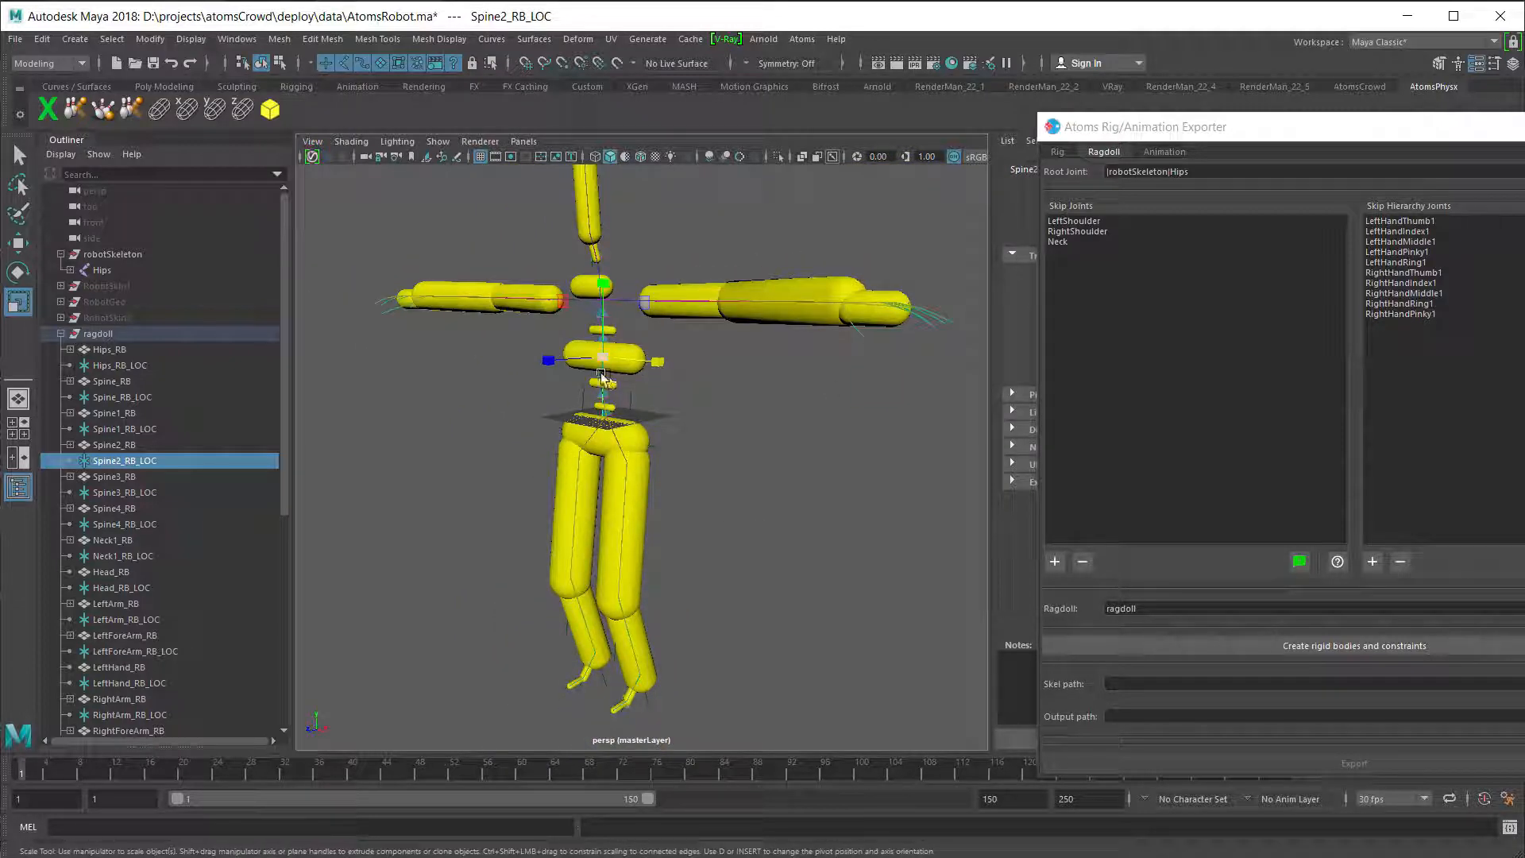
# - Scale the Spine1_RB_LOC locator so the Spine1_RB capsule becomes longer and thicker below the Spine2_RB capsule
pyautogui.scroll(8, 605, 373)
pyautogui.keyDown('alt'); pyautogui.moveTo(612, 374); pyautogui.dragTo(660, 432, button='middle'); pyautogui.keyUp('alt')
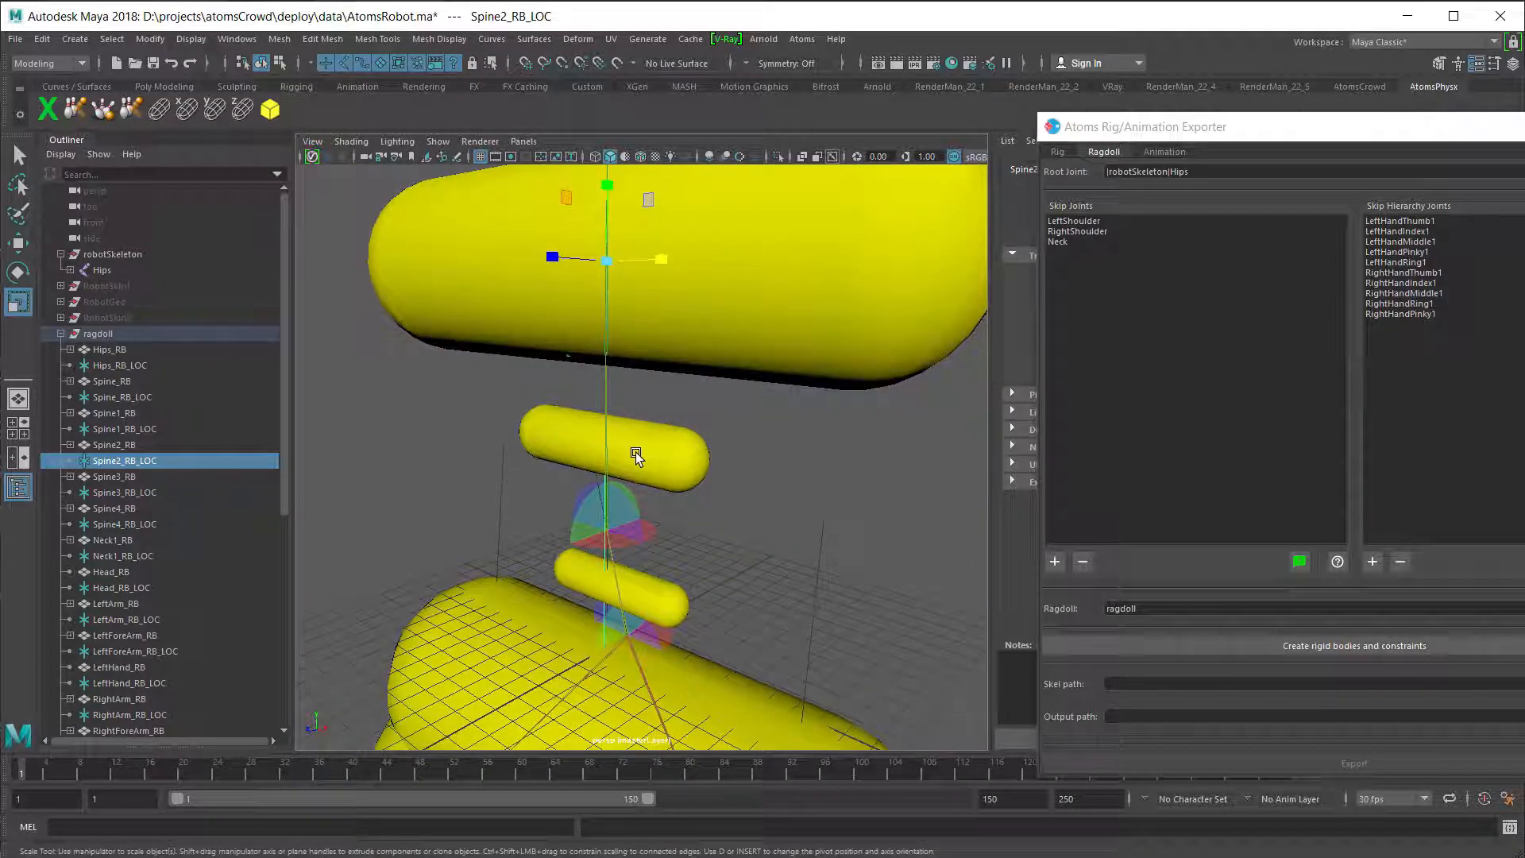
pyautogui.click(635, 451)
pyautogui.click(139, 429)
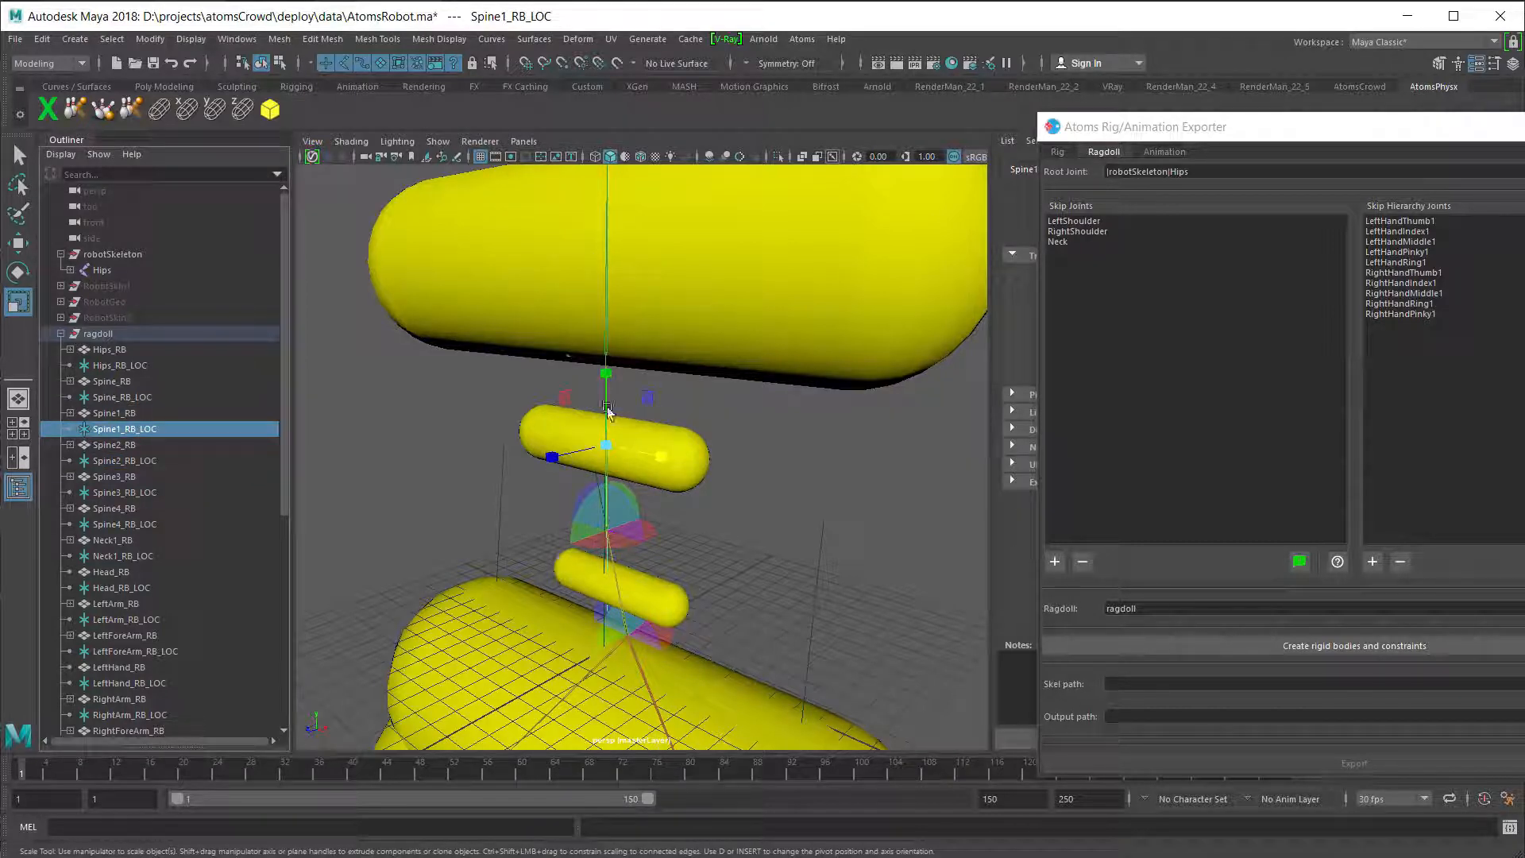
pyautogui.moveTo(607, 374); pyautogui.dragTo(607, 269)
pyautogui.moveTo(661, 456); pyautogui.dragTo(851, 480)
# - Scale the Spine_RB_LOC locator so the Spine_RB capsule fills the gap between the hips and the Spine1_RB capsule
pyautogui.keyDown('alt'); pyautogui.moveTo(656, 628); pyautogui.dragTo(678, 594); pyautogui.keyUp('alt')
pyautogui.click(766, 435)
pyautogui.click(139, 398)
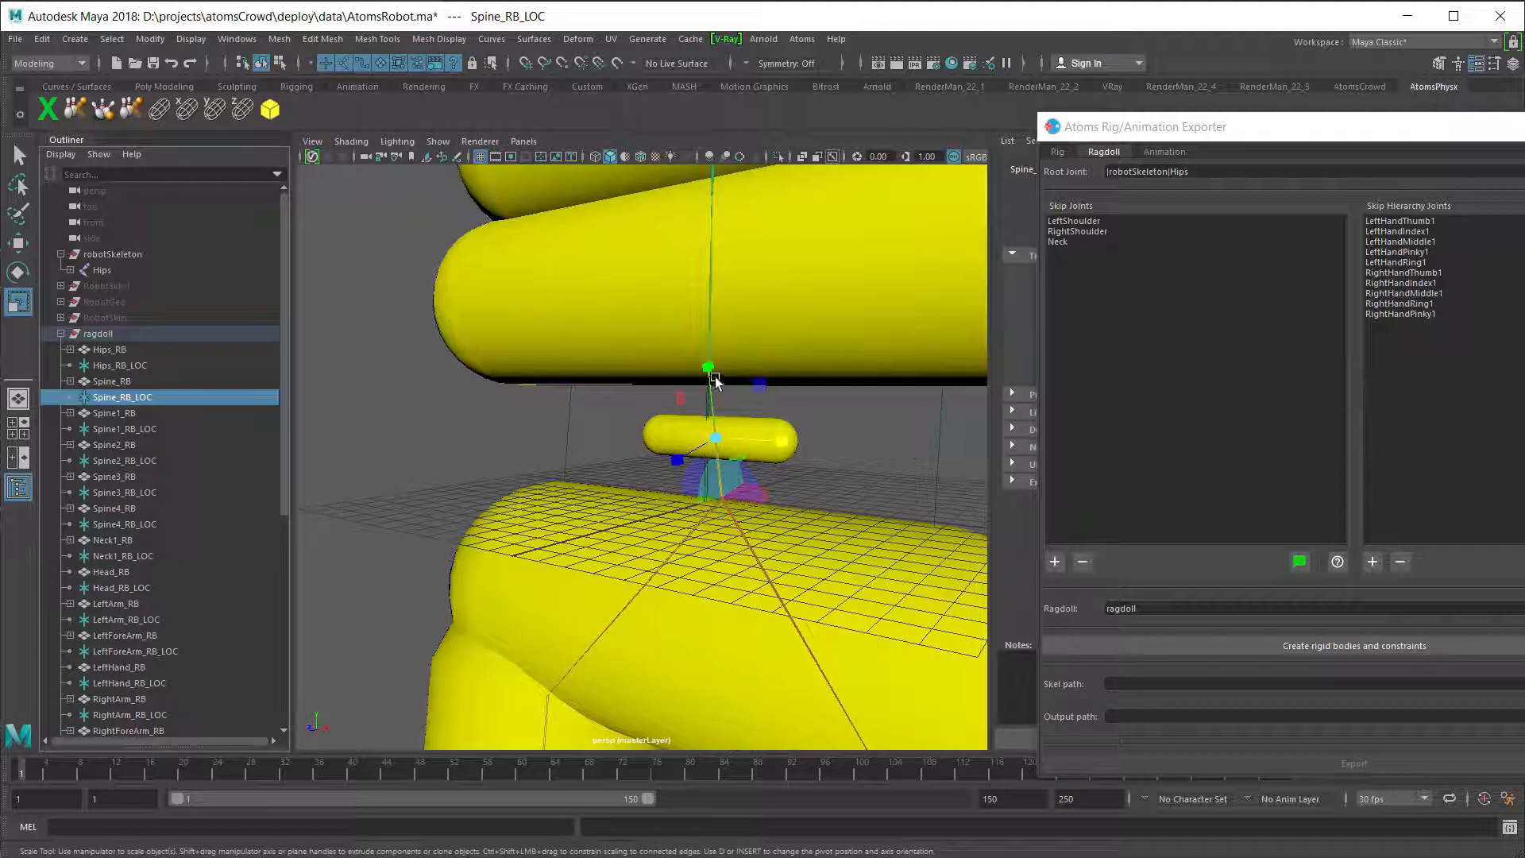
pyautogui.moveTo(709, 367); pyautogui.dragTo(488, 163)
pyautogui.moveTo(781, 440); pyautogui.dragTo(1047, 499)
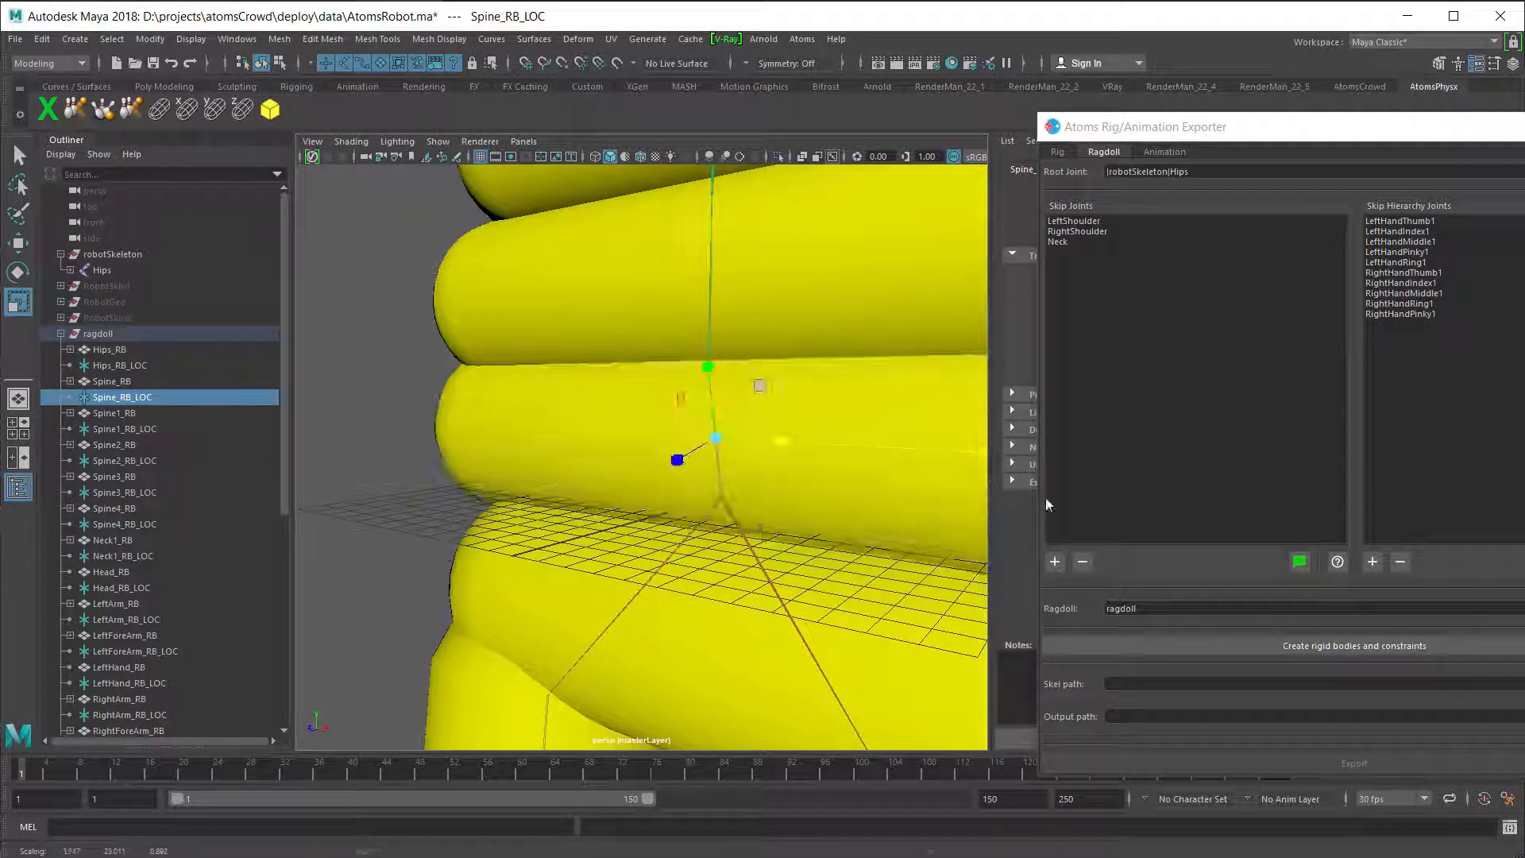
# - Scale the Spine3_RB_LOC locator to thicken and lengthen the Spine3_RB capsule above the Spine2_RB capsule
pyautogui.keyDown('alt'); pyautogui.moveTo(946, 476); pyautogui.dragTo(712, 412, button='right'); pyautogui.keyUp('alt')
pyautogui.keyDown('alt'); pyautogui.moveTo(712, 413); pyautogui.dragTo(746, 676, button='middle'); pyautogui.keyUp('alt')
pyautogui.keyDown('alt'); pyautogui.moveTo(746, 676); pyautogui.dragTo(889, 633, button='right'); pyautogui.keyUp('alt')
pyautogui.keyDown('alt'); pyautogui.moveTo(889, 633); pyautogui.dragTo(801, 431, button='middle'); pyautogui.keyUp('alt')
pyautogui.click(738, 507)
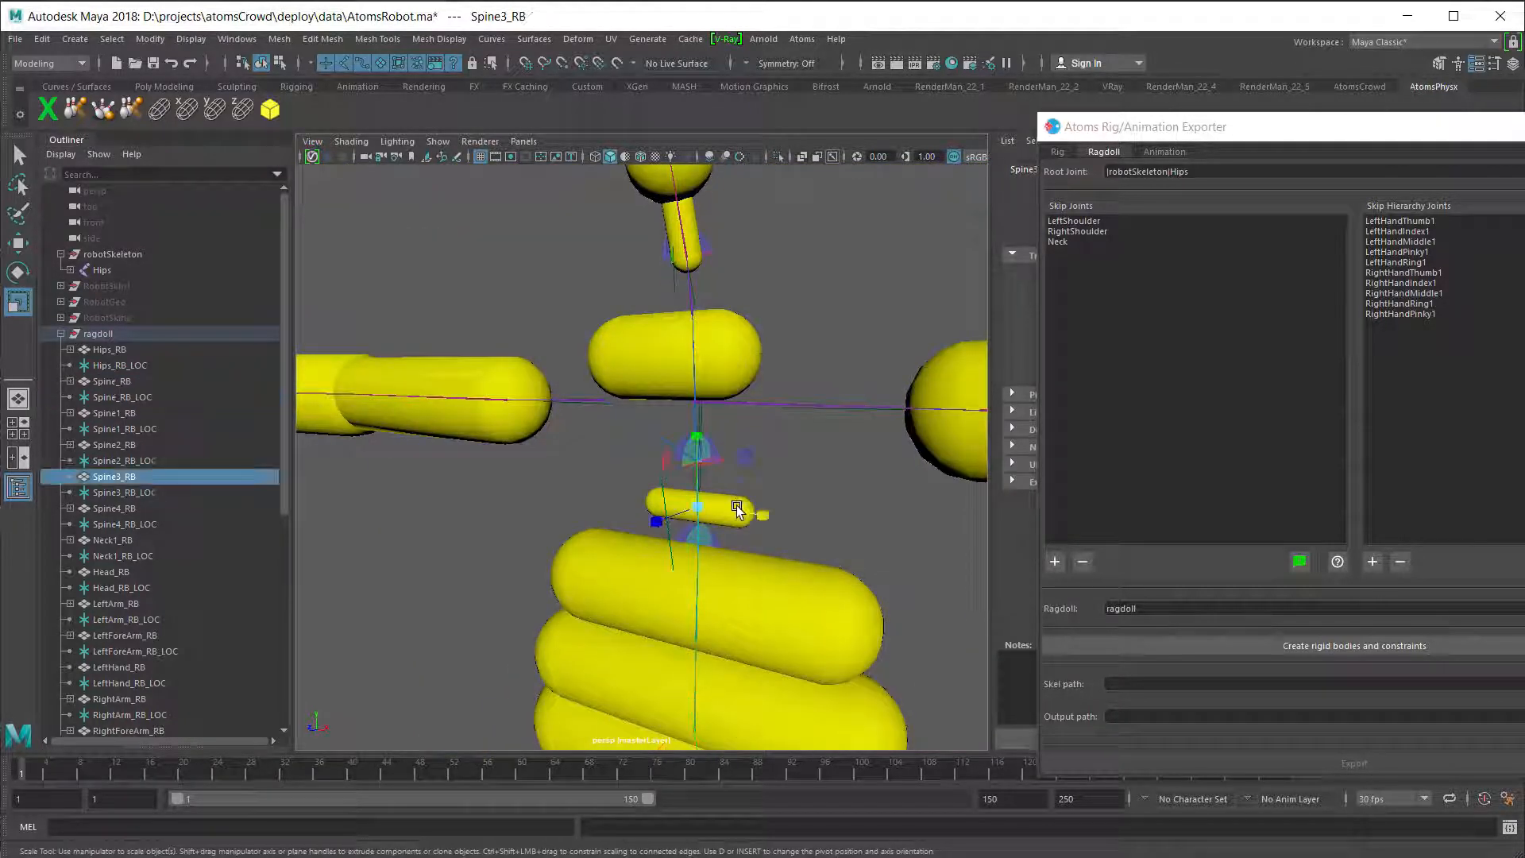
pyautogui.click(138, 495)
pyautogui.moveTo(762, 517); pyautogui.dragTo(957, 534)
pyautogui.moveTo(697, 437); pyautogui.dragTo(675, 202)
# - Scale the Spine4_RB_LOC locator so the Spine4_RB capsule widens and thickens across the upper chest
pyautogui.click(135, 525)
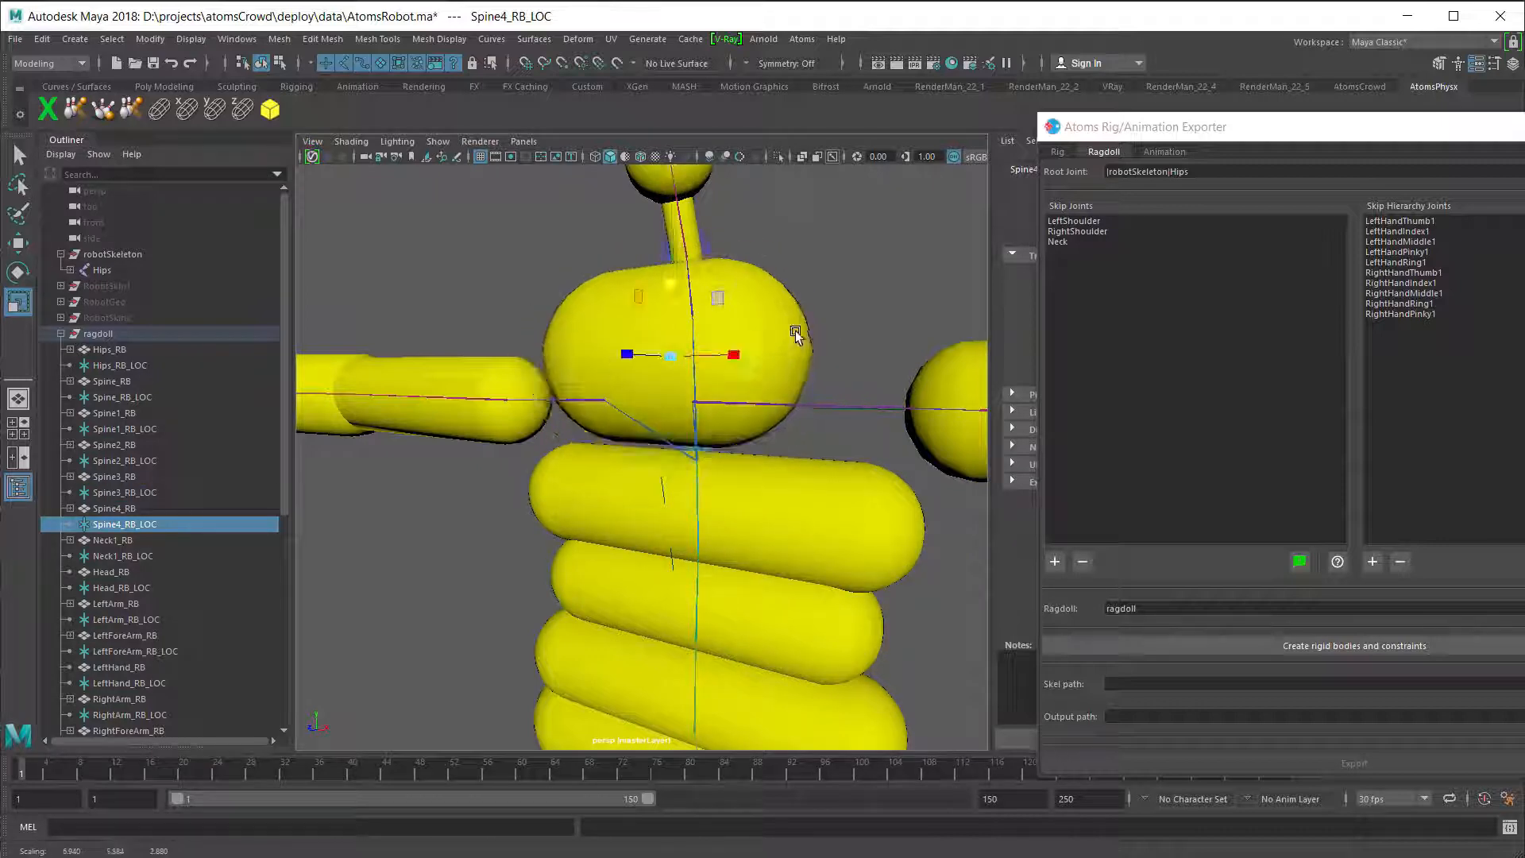
pyautogui.moveTo(733, 354); pyautogui.dragTo(907, 350)
pyautogui.keyDown('alt'); pyautogui.moveTo(818, 460); pyautogui.dragTo(759, 400); pyautogui.keyUp('alt')
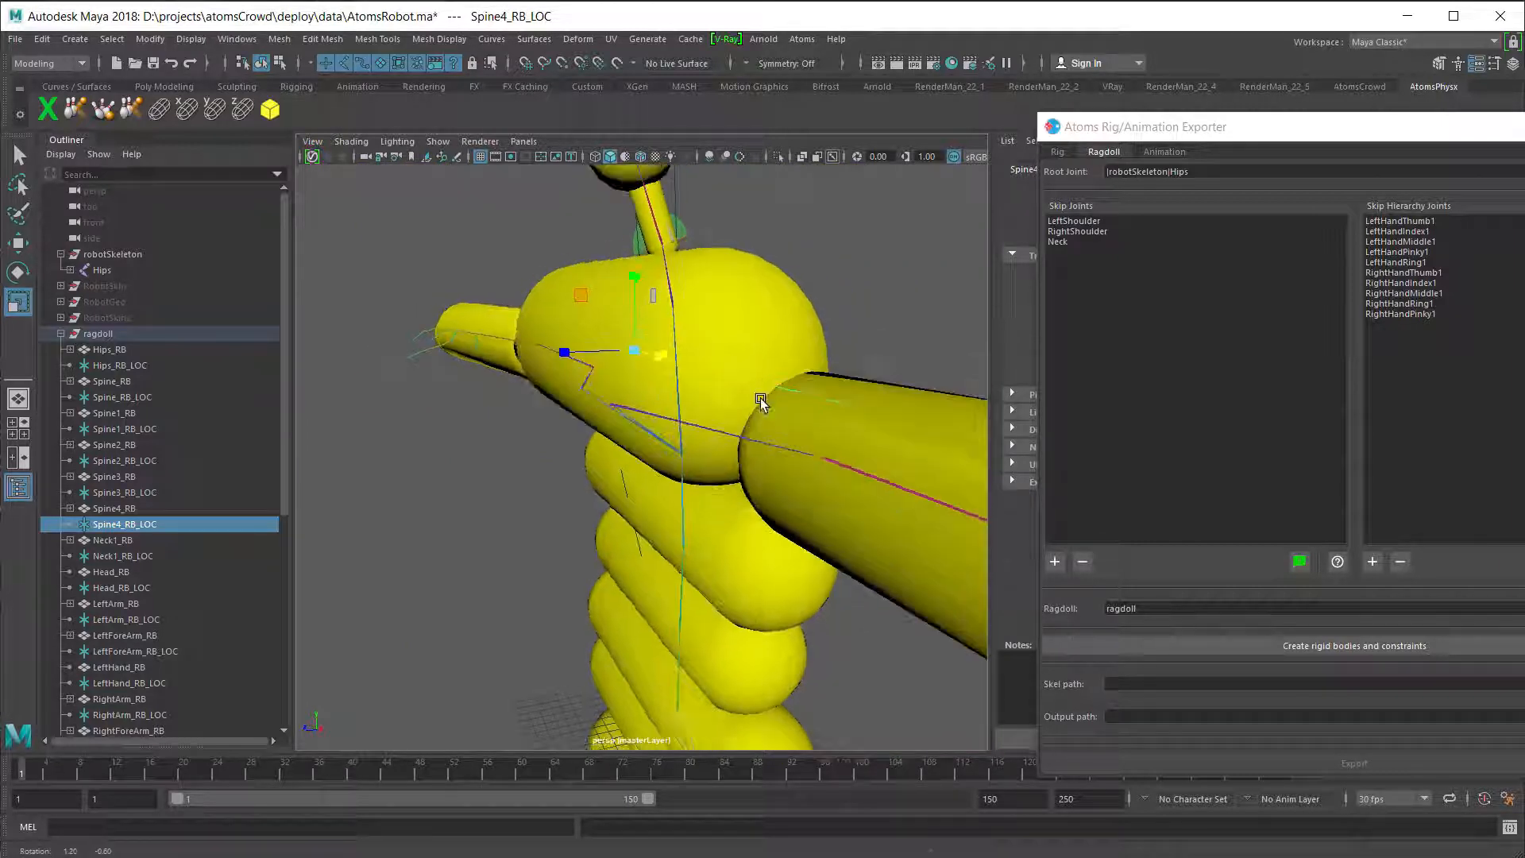
pyautogui.press('w')
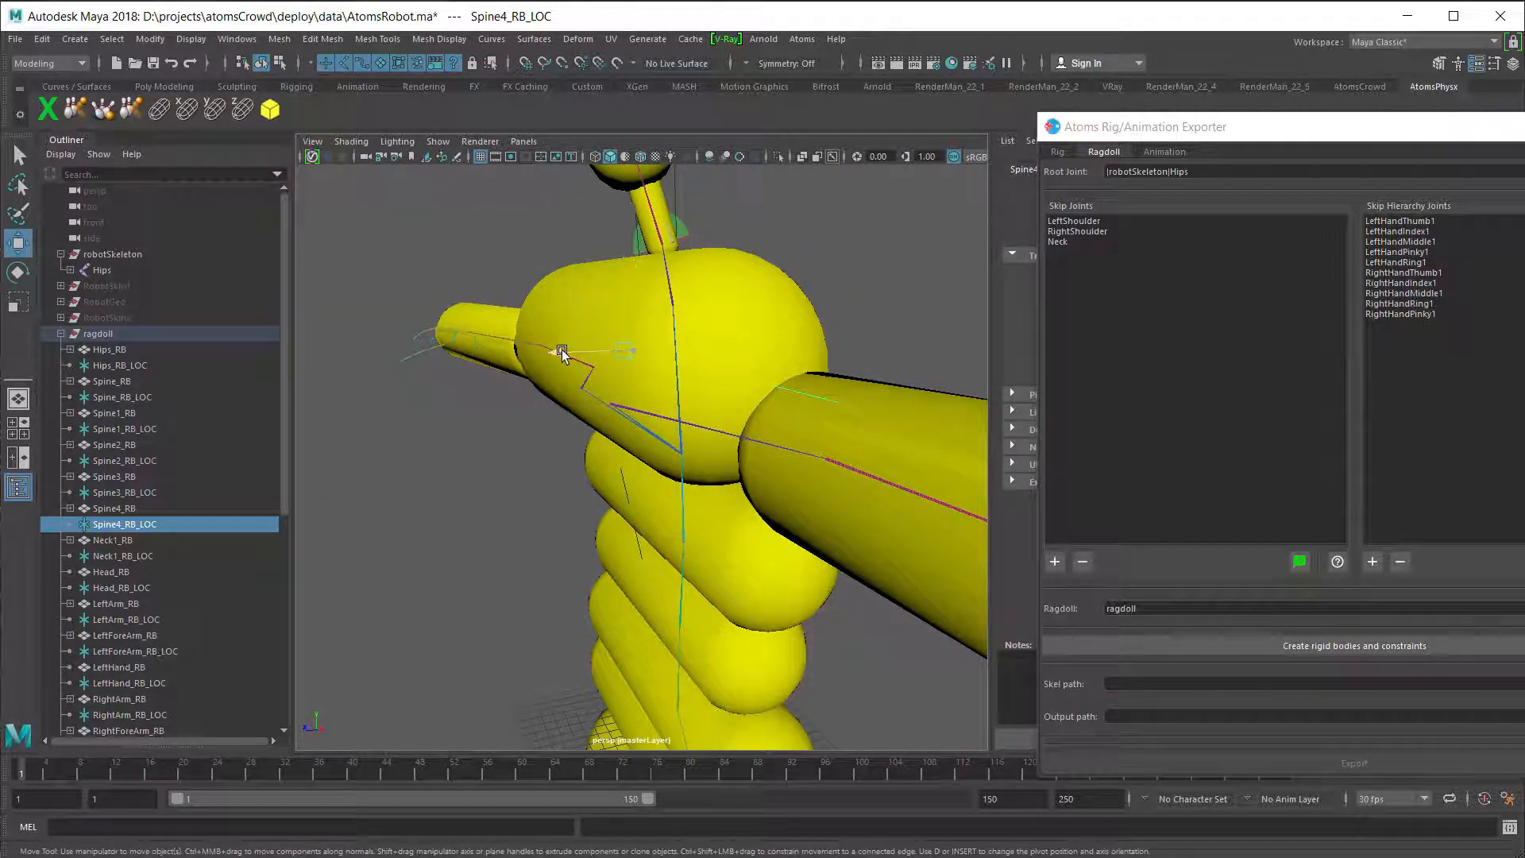
pyautogui.moveTo(561, 357); pyautogui.dragTo(471, 242)
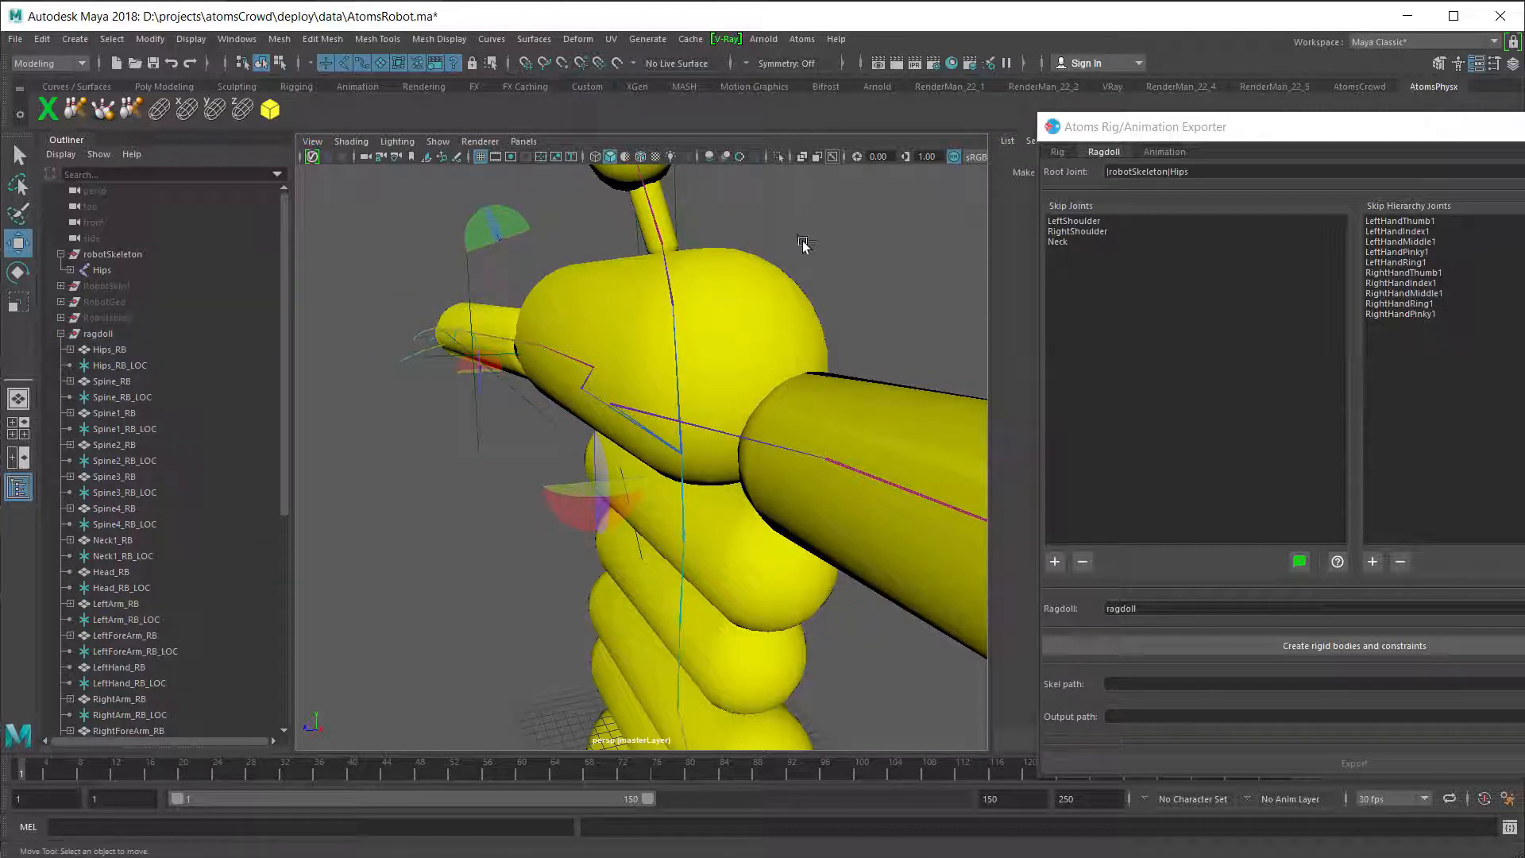
pyautogui.hotkey('ctrl', 'z')
# - Display the feet in wireframe and scale the LeftFoot_RB_LOC locator to thicken the LeftFoot_RB capsule
pyautogui.scroll(-5, 726, 439)
pyautogui.keyDown('alt'); pyautogui.moveTo(726, 439); pyautogui.dragTo(788, 521); pyautogui.keyUp('alt')
pyautogui.keyDown('alt'); pyautogui.moveTo(851, 707); pyautogui.dragTo(750, 507, button='middle'); pyautogui.keyUp('alt')
pyautogui.keyDown('alt'); pyautogui.moveTo(750, 503); pyautogui.dragTo(684, 517); pyautogui.keyUp('alt')
pyautogui.keyDown('alt'); pyautogui.moveTo(683, 517); pyautogui.dragTo(817, 623, button='right'); pyautogui.keyUp('alt')
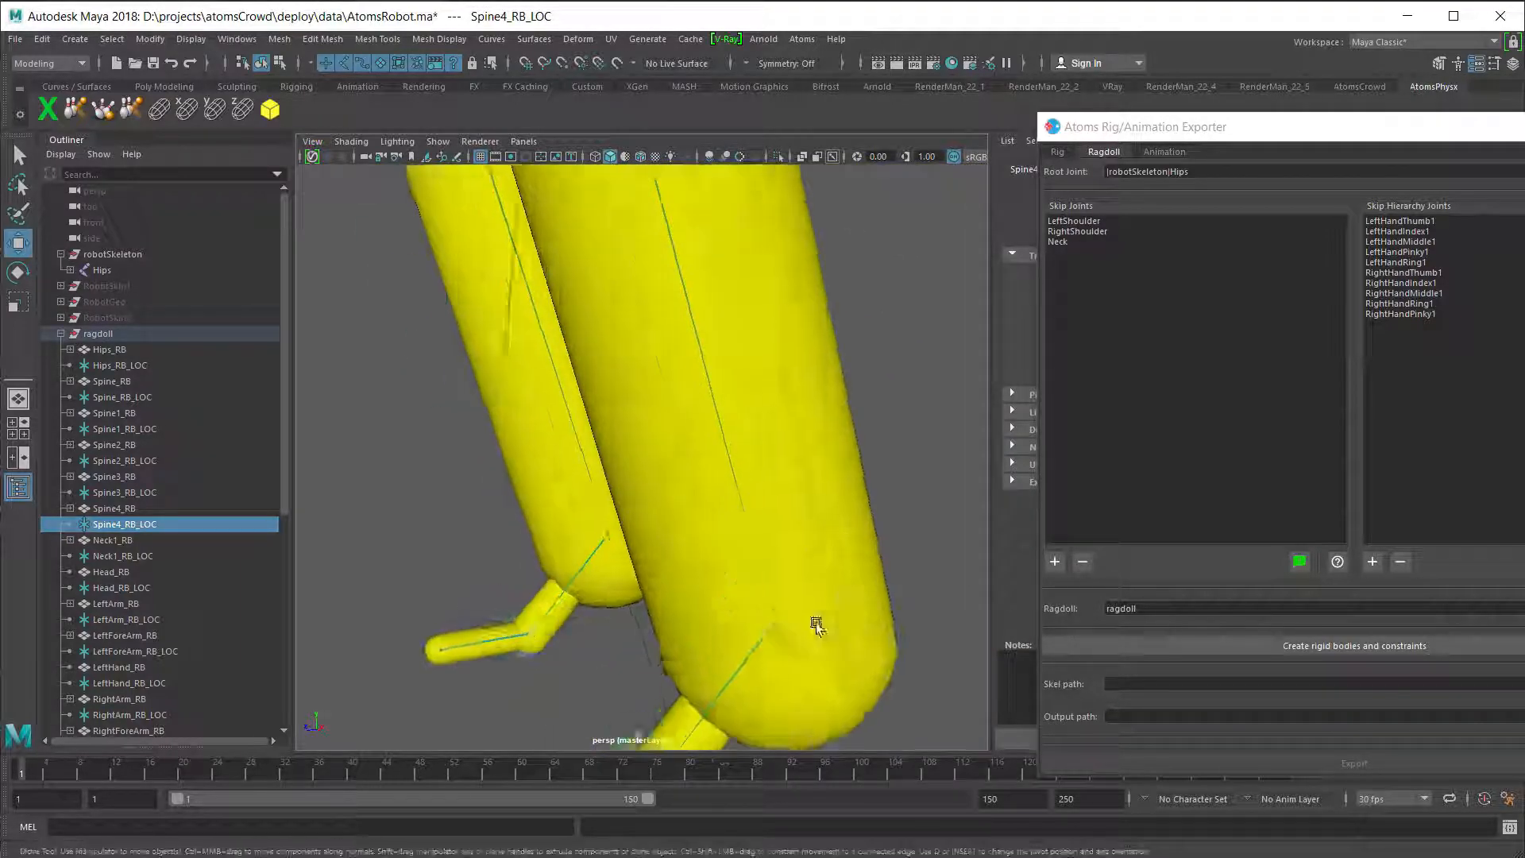
pyautogui.press('4')
pyautogui.keyDown('alt'); pyautogui.moveTo(817, 623); pyautogui.dragTo(718, 633); pyautogui.keyUp('alt')
pyautogui.scroll(3, 685, 610)
pyautogui.click(685, 610)
pyautogui.press('r')
pyautogui.scroll(-3, 721, 550)
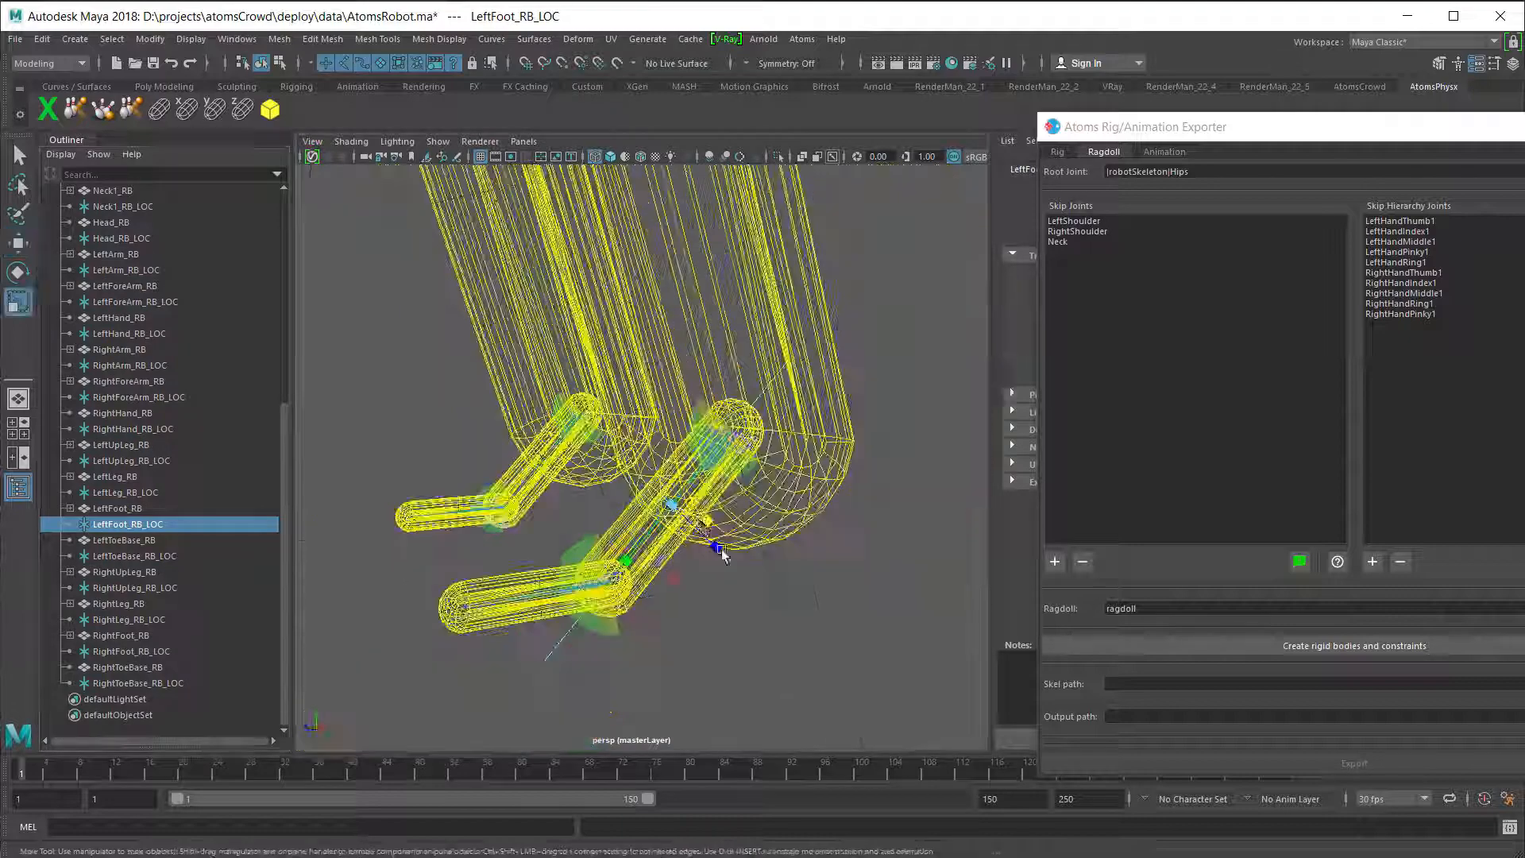
pyautogui.moveTo(722, 549); pyautogui.dragTo(660, 534)
# - Scale the LeftToeBase_RB_LOC locator to thicken the left toe capsule to about the width of the left foot capsule
pyautogui.click(564, 650)
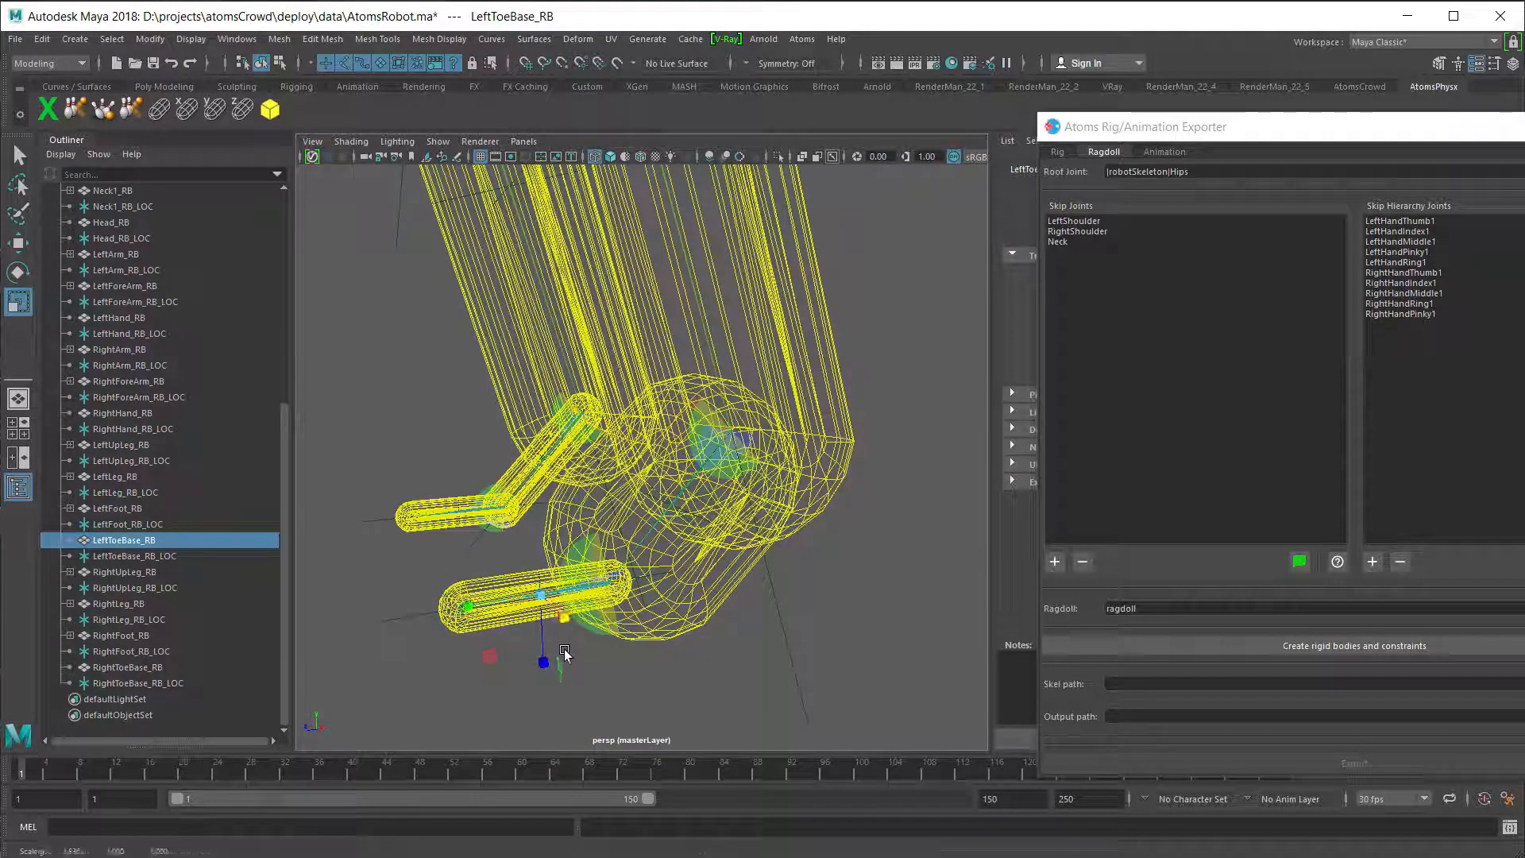
pyautogui.hotkey('ctrl', 'z')
pyautogui.click(146, 555)
pyautogui.moveTo(564, 618); pyautogui.dragTo(715, 677)
pyautogui.keyDown('alt'); pyautogui.moveTo(715, 677); pyautogui.dragTo(862, 683); pyautogui.keyUp('alt')
pyautogui.moveTo(882, 616); pyautogui.dragTo(915, 620)
# - Scale the RightToeBase_RB_LOC and RightFoot_RB_LOC locators to thicken the right toe and foot capsules like the left ones
pyautogui.click(138, 684)
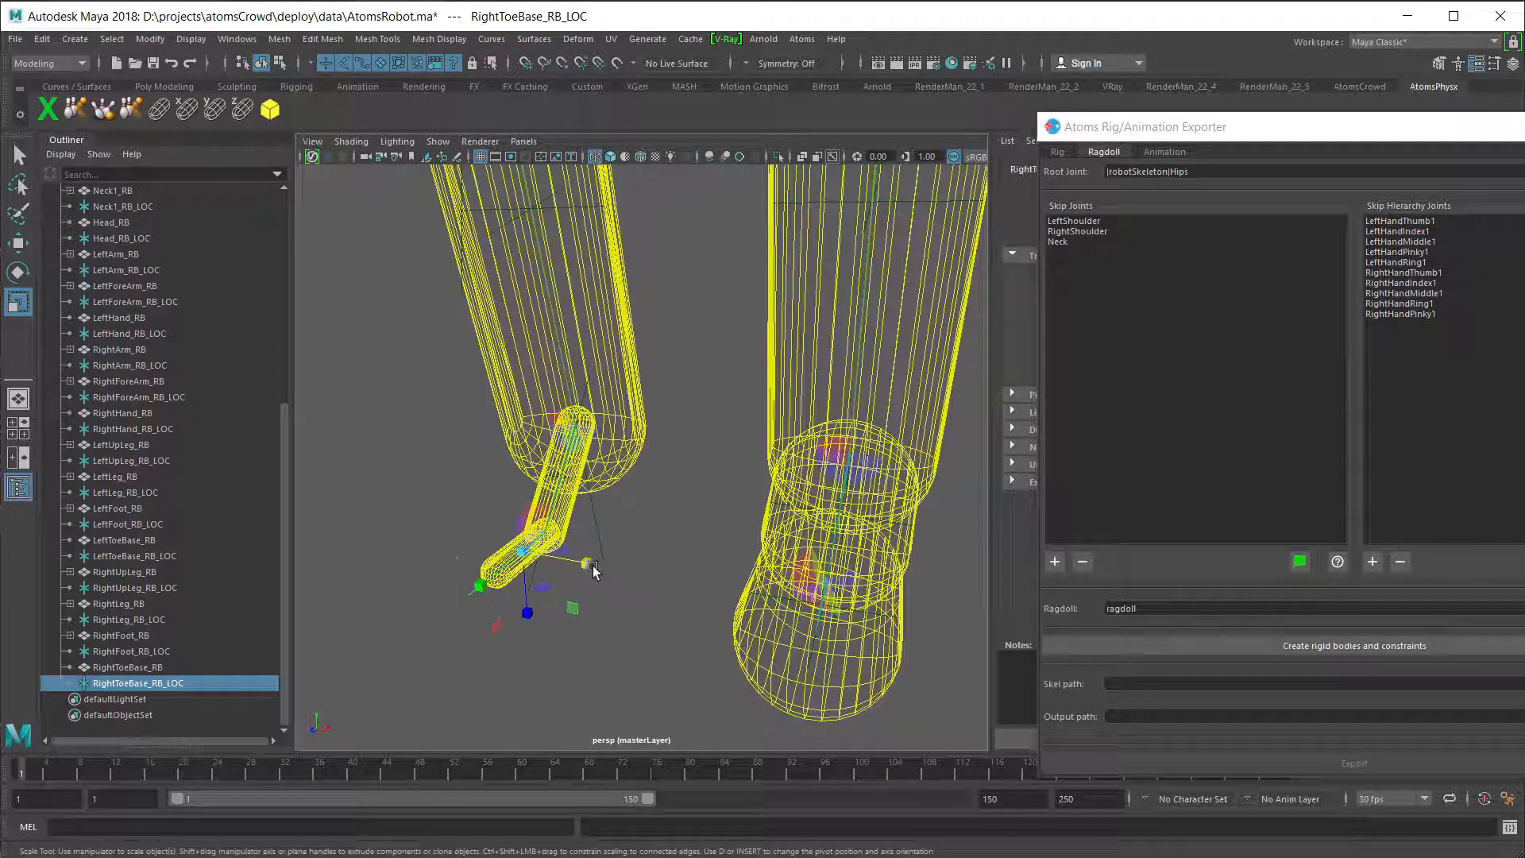
pyautogui.moveTo(586, 565); pyautogui.dragTo(725, 589)
pyautogui.click(156, 650)
pyautogui.moveTo(623, 481); pyautogui.dragTo(739, 494)
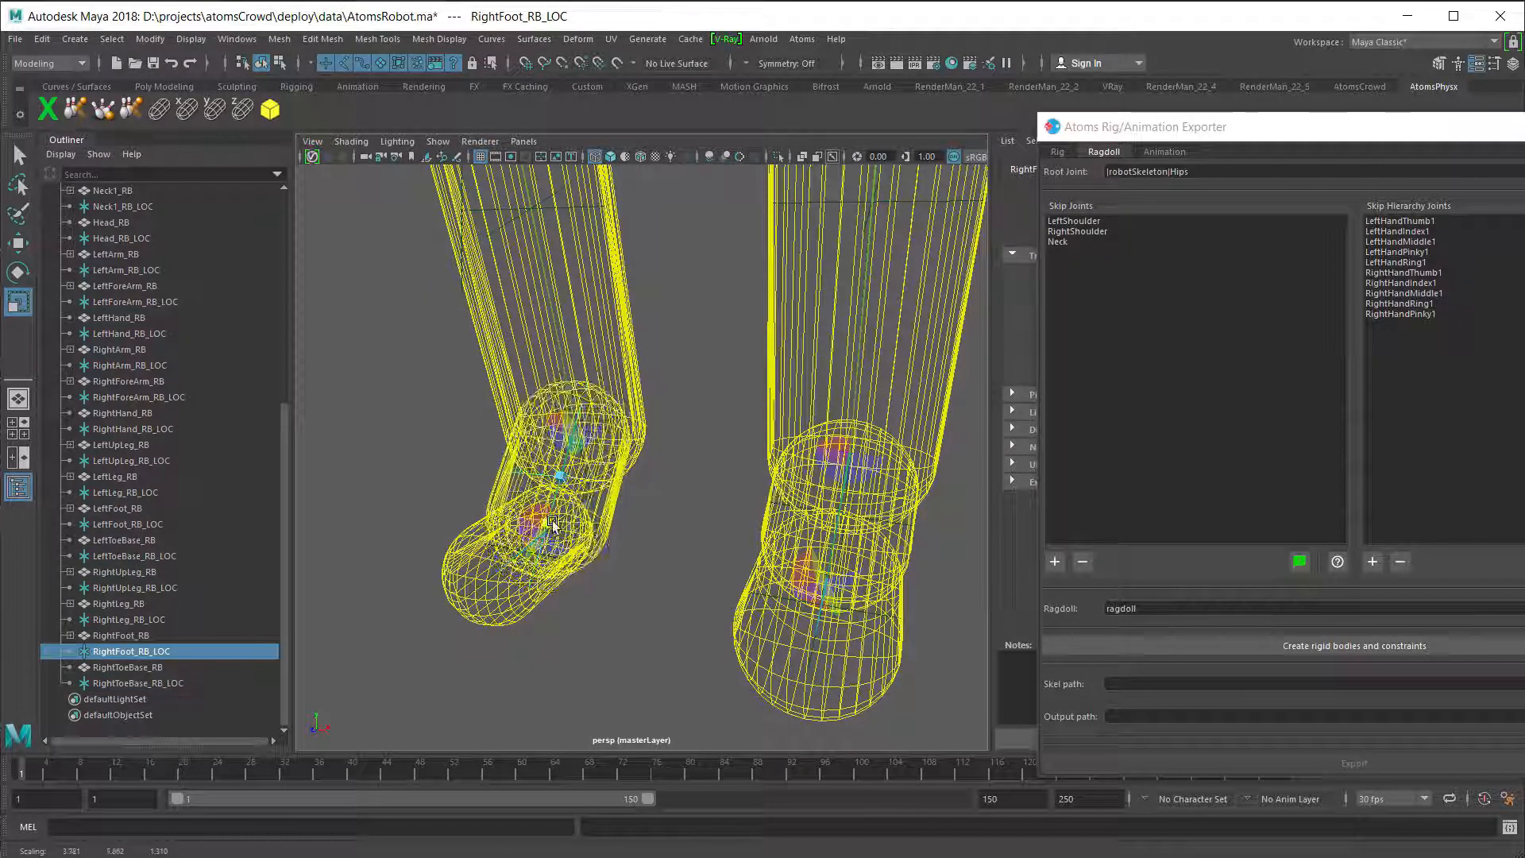
# - Scale the Head_RB_LOC locator to thicken and shorten the Head_RB capsule into a rounded head shape
pyautogui.scroll(-10, 732, 476)
pyautogui.keyDown('alt'); pyautogui.moveTo(727, 358); pyautogui.dragTo(732, 541, button='middle'); pyautogui.keyUp('alt')
pyautogui.scroll(10, 726, 543)
pyautogui.keyDown('alt'); pyautogui.moveTo(727, 543); pyautogui.dragTo(703, 554); pyautogui.keyUp('alt')
pyautogui.click(131, 222)
pyautogui.click(139, 239)
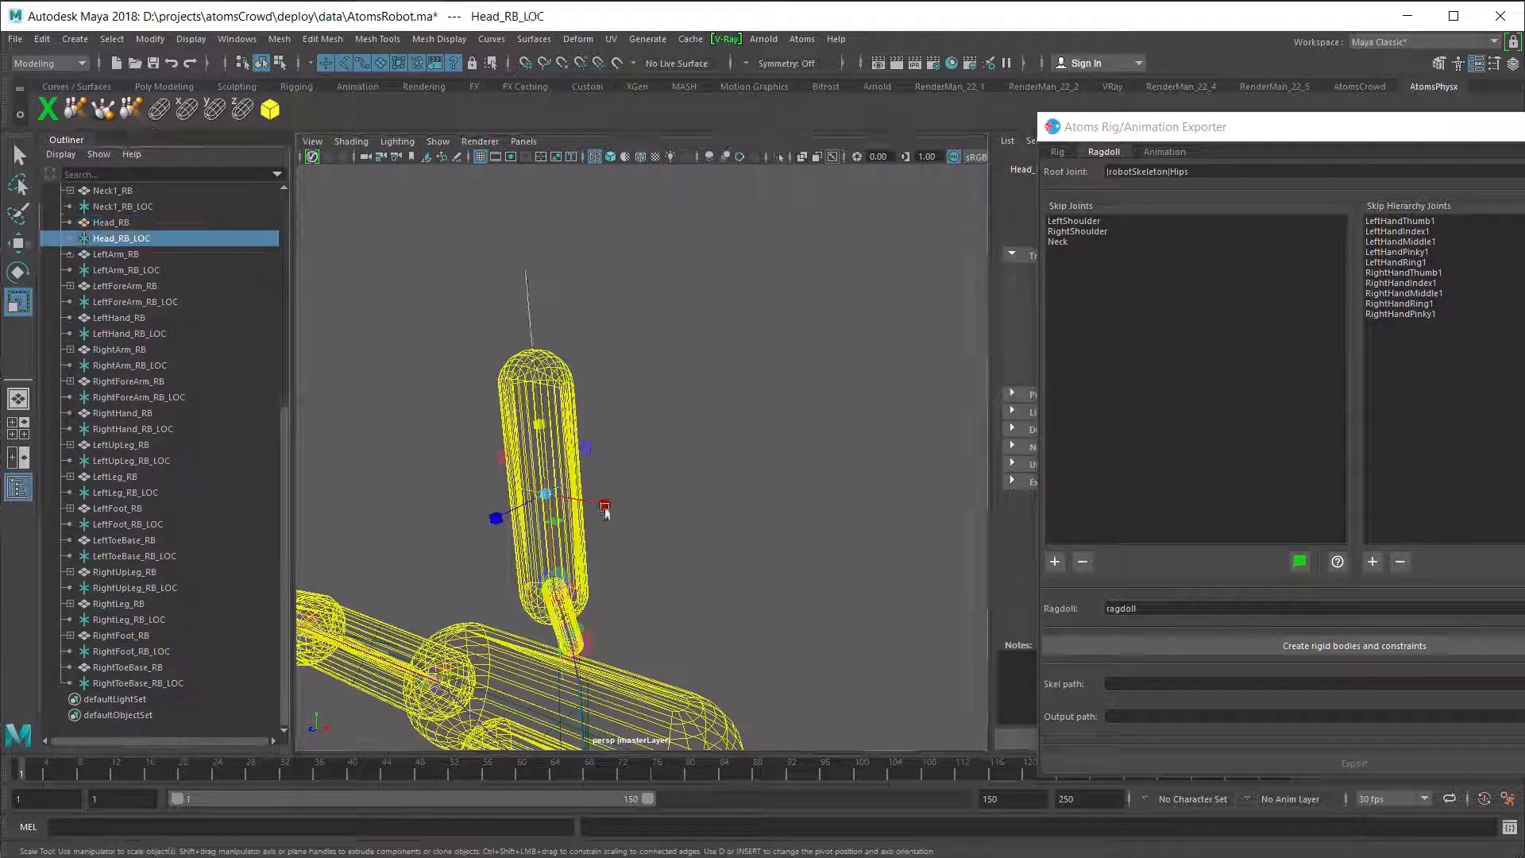
pyautogui.moveTo(606, 506); pyautogui.dragTo(785, 515)
pyautogui.moveTo(541, 429); pyautogui.dragTo(545, 475)
# - Unhide the RobotSkin1 group as a reference for fitting the head capsule
pyautogui.scroll(8, 152, 356)
pyautogui.click(128, 286)
pyautogui.hotkey('shift', 'h')
pyautogui.keyDown('alt'); pyautogui.moveTo(580, 397); pyautogui.dragTo(477, 374); pyautogui.keyUp('alt')
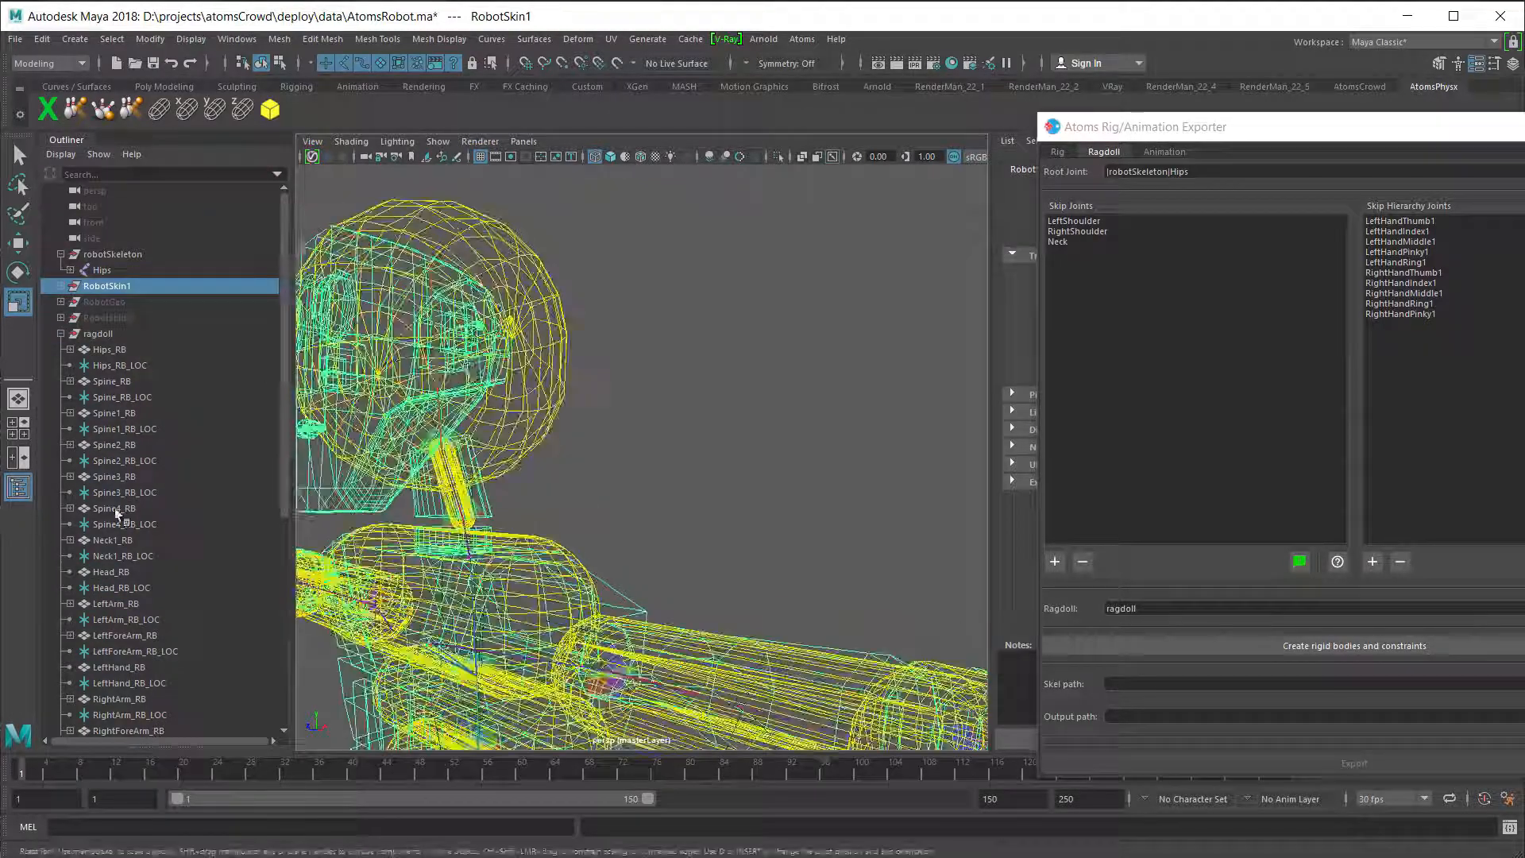
# - Move the Head_RB_LOC locator forward over the robot's head and fine-tune its scale to fit the skin mesh
pyautogui.keyDown('alt'); pyautogui.moveTo(795, 381); pyautogui.dragTo(834, 534, button='middle'); pyautogui.keyUp('alt')
pyautogui.scroll(6, 834, 534)
pyautogui.click(122, 588)
pyautogui.press('w')
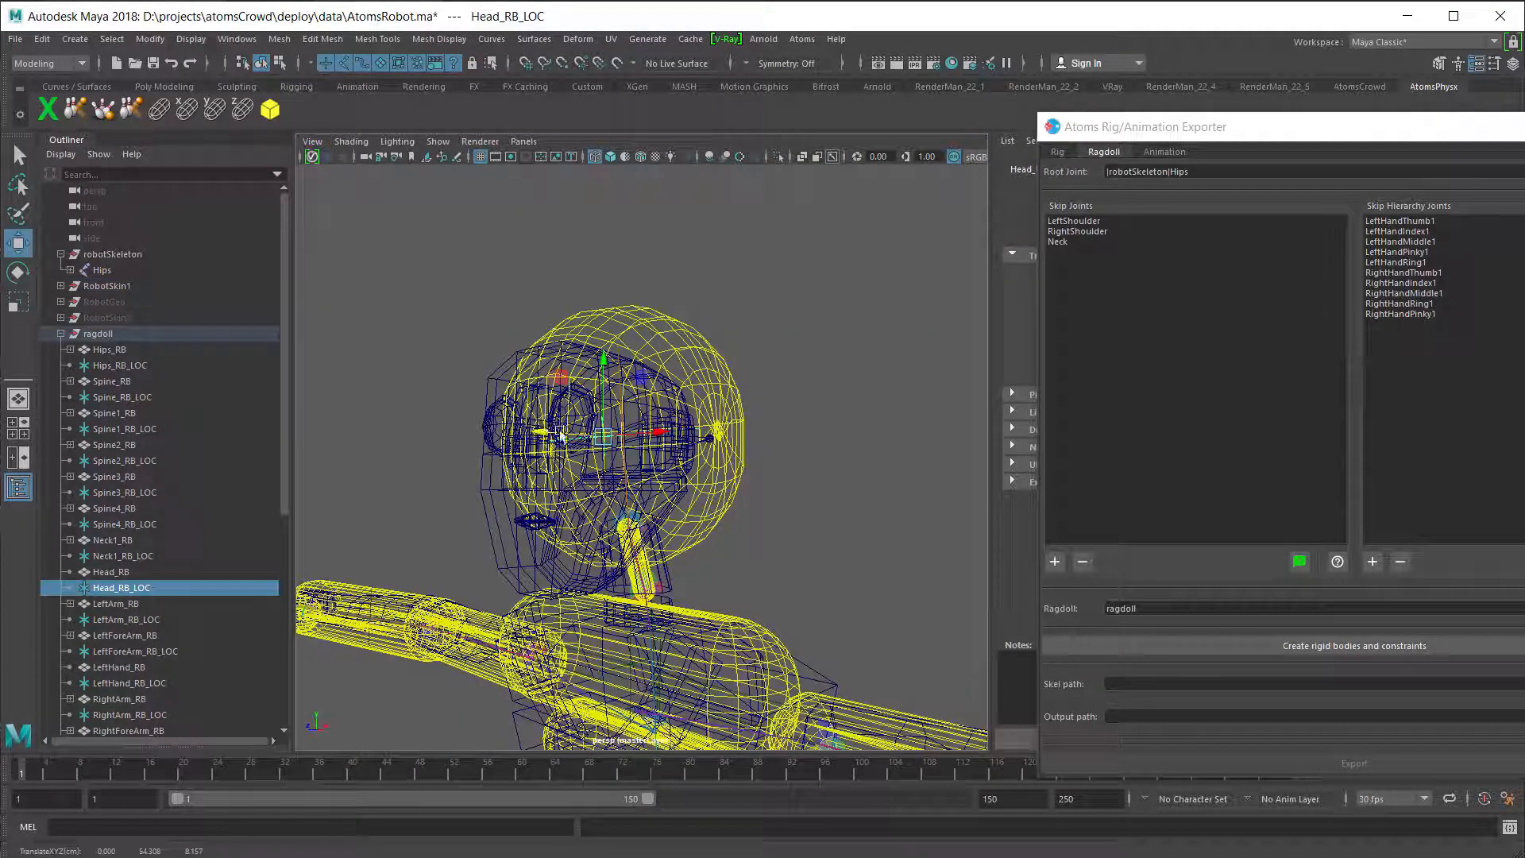
pyautogui.moveTo(1403, 139); pyautogui.dragTo(1408, 87)
pyautogui.moveTo(597, 361); pyautogui.dragTo(511, 389)
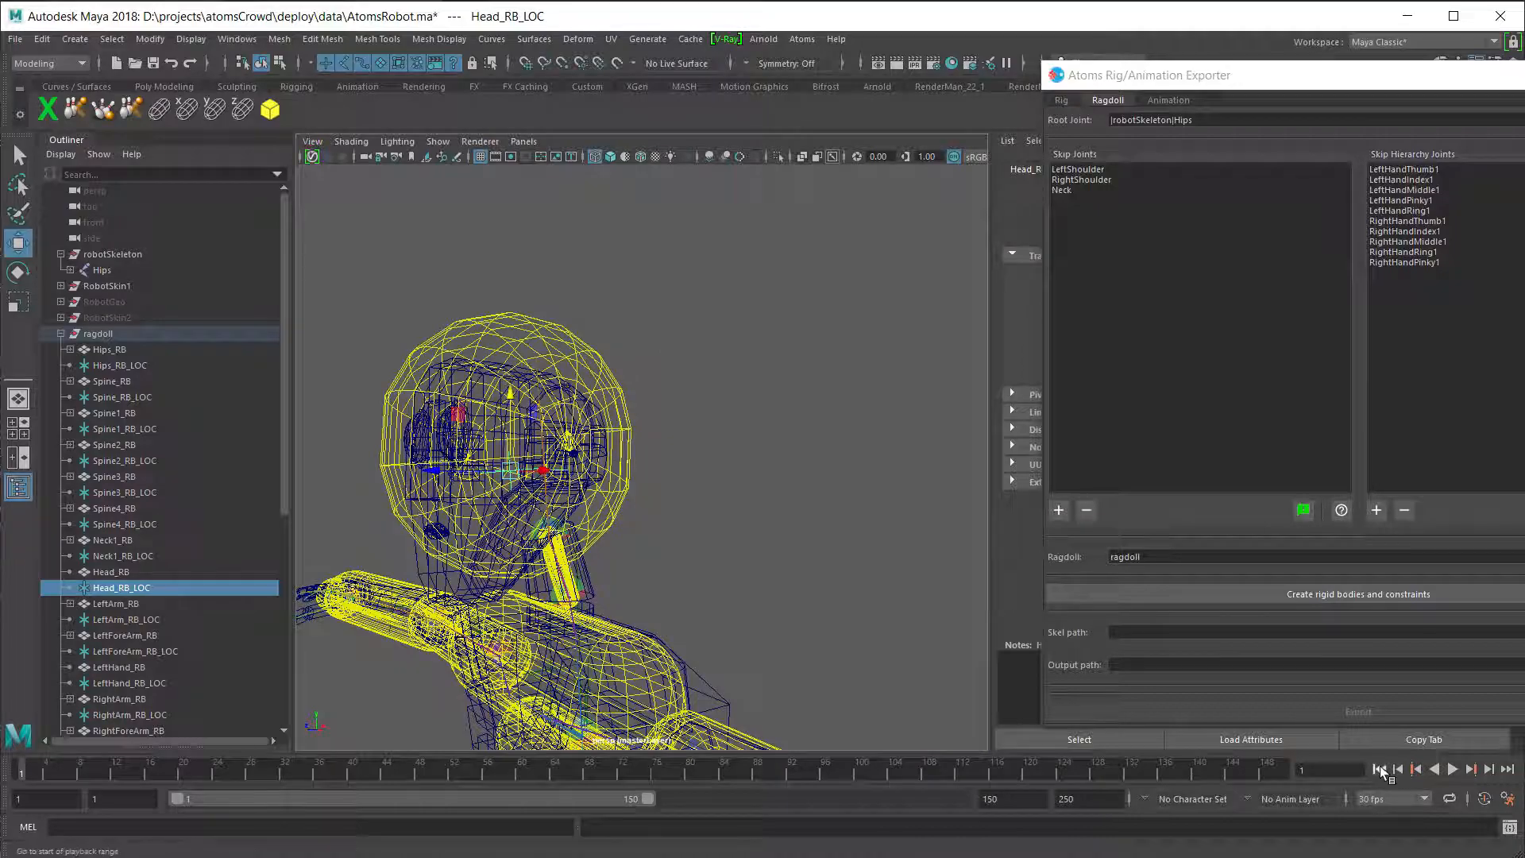
pyautogui.keyDown('alt'); pyautogui.moveTo(572, 461); pyautogui.dragTo(653, 518); pyautogui.keyUp('alt')
pyautogui.press('r')
pyautogui.moveTo(583, 435); pyautogui.dragTo(581, 447)
# - Scale the Neck1_RB_LOC locator to thicken the neck capsule between the head and the chest
pyautogui.keyDown('alt'); pyautogui.moveTo(634, 405); pyautogui.dragTo(795, 475, button='right'); pyautogui.keyUp('alt')
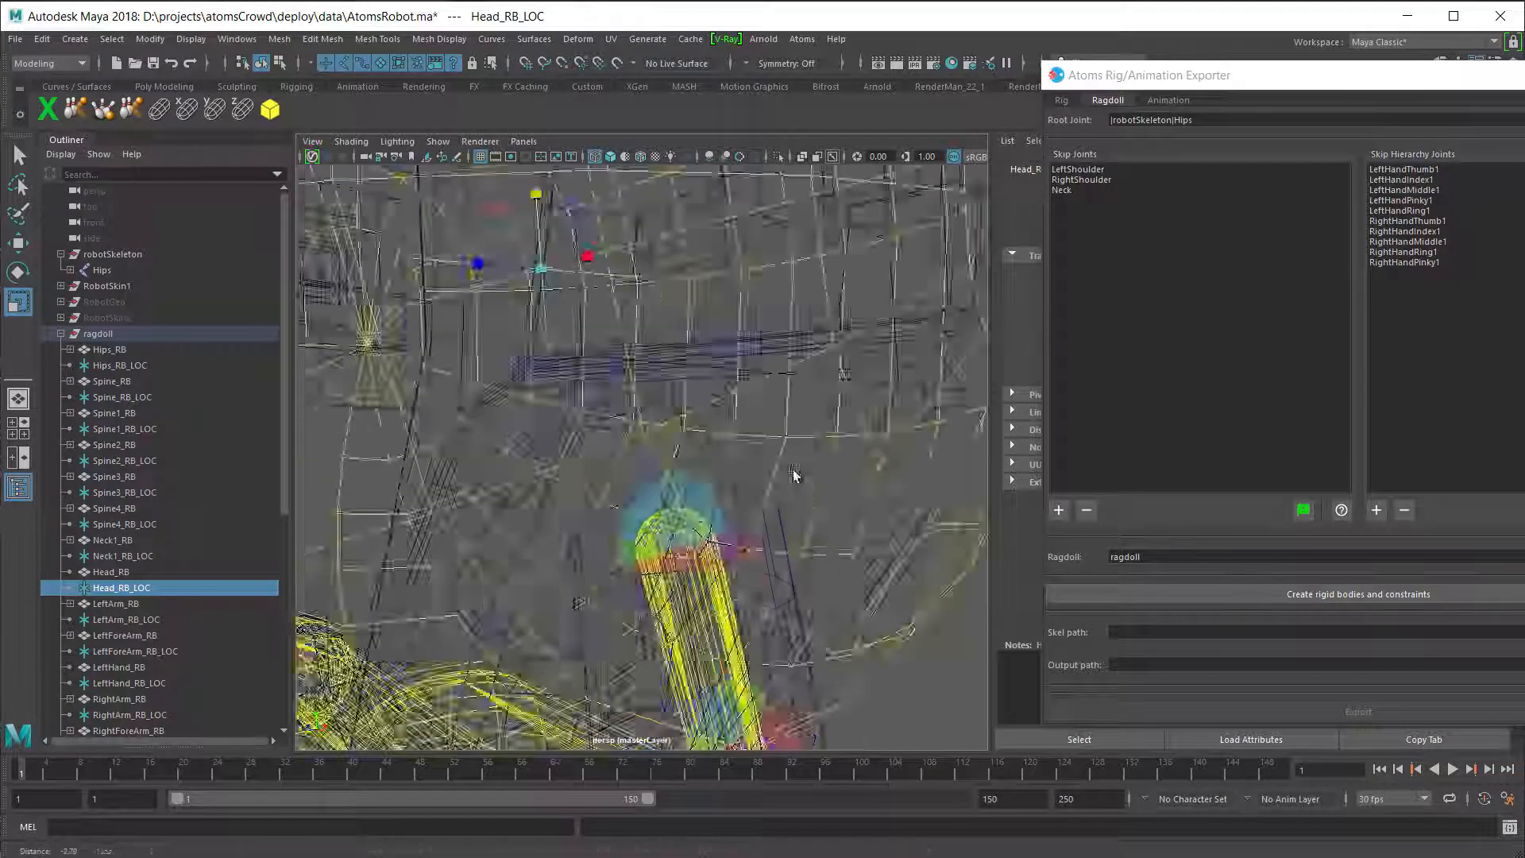
pyautogui.keyDown('alt'); pyautogui.moveTo(795, 475); pyautogui.dragTo(648, 404, button='middle'); pyautogui.keyUp('alt')
pyautogui.keyDown('alt'); pyautogui.moveTo(648, 404); pyautogui.dragTo(692, 479, button='right'); pyautogui.keyUp('alt')
pyautogui.click(611, 415)
pyautogui.click(133, 559)
pyautogui.moveTo(650, 400); pyautogui.dragTo(762, 429)
pyautogui.keyDown('alt'); pyautogui.moveTo(827, 500); pyautogui.dragTo(741, 476, button='right'); pyautogui.keyUp('alt')
pyautogui.keyDown('alt'); pyautogui.moveTo(741, 475); pyautogui.dragTo(806, 469); pyautogui.keyUp('alt')
# - Move the exporter window aside and examine how the capsules fit the robot skin from head to feet
pyautogui.moveTo(1460, 84); pyautogui.dragTo(1374, 106)
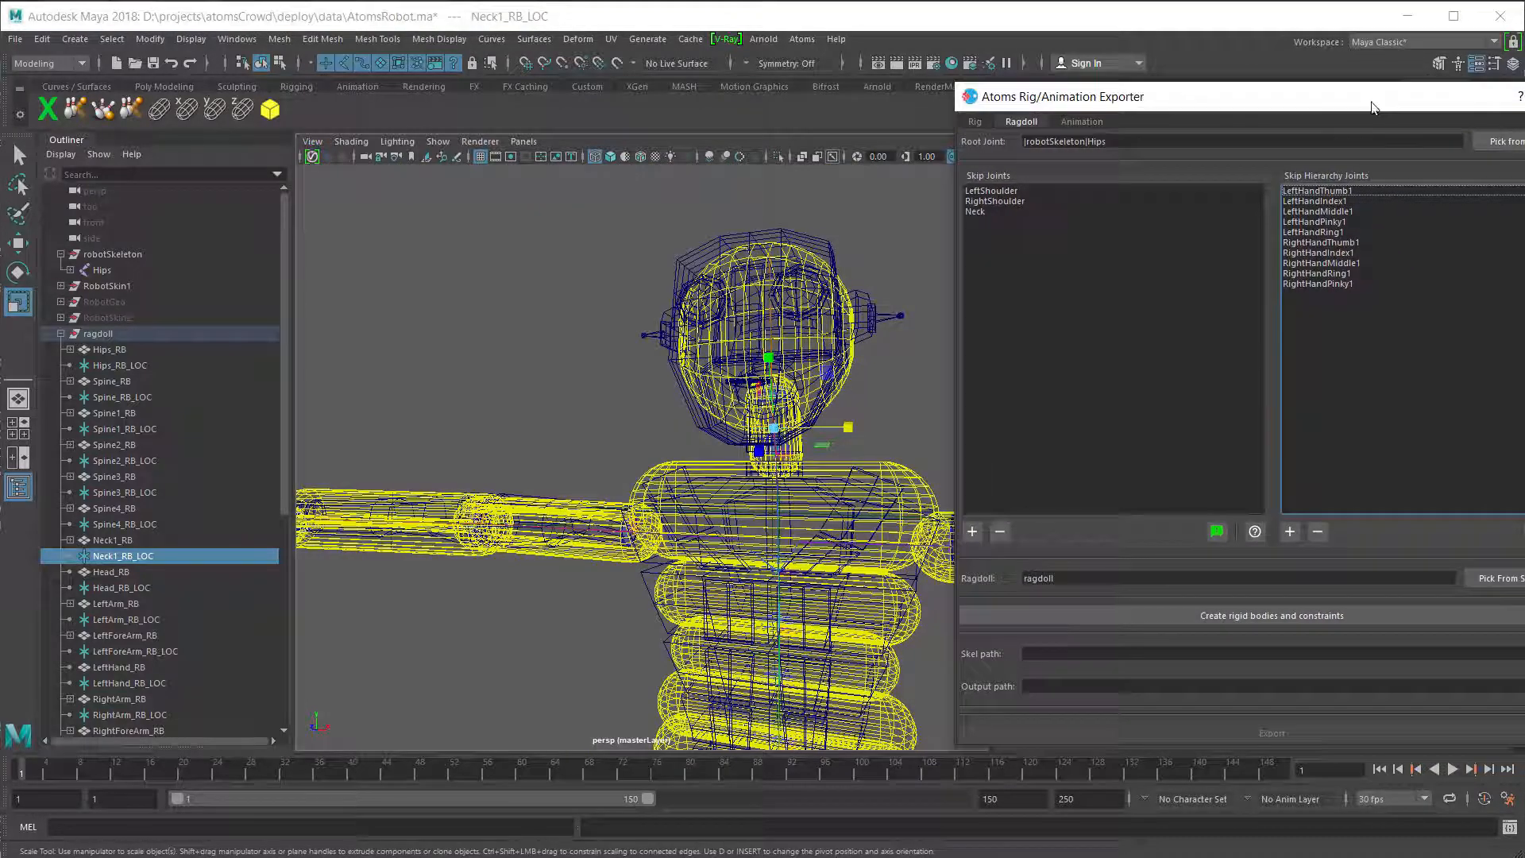
pyautogui.moveTo(1268, 103); pyautogui.dragTo(1524, 181)
pyautogui.keyDown('alt'); pyautogui.moveTo(798, 486); pyautogui.dragTo(779, 565, button='right'); pyautogui.keyUp('alt')
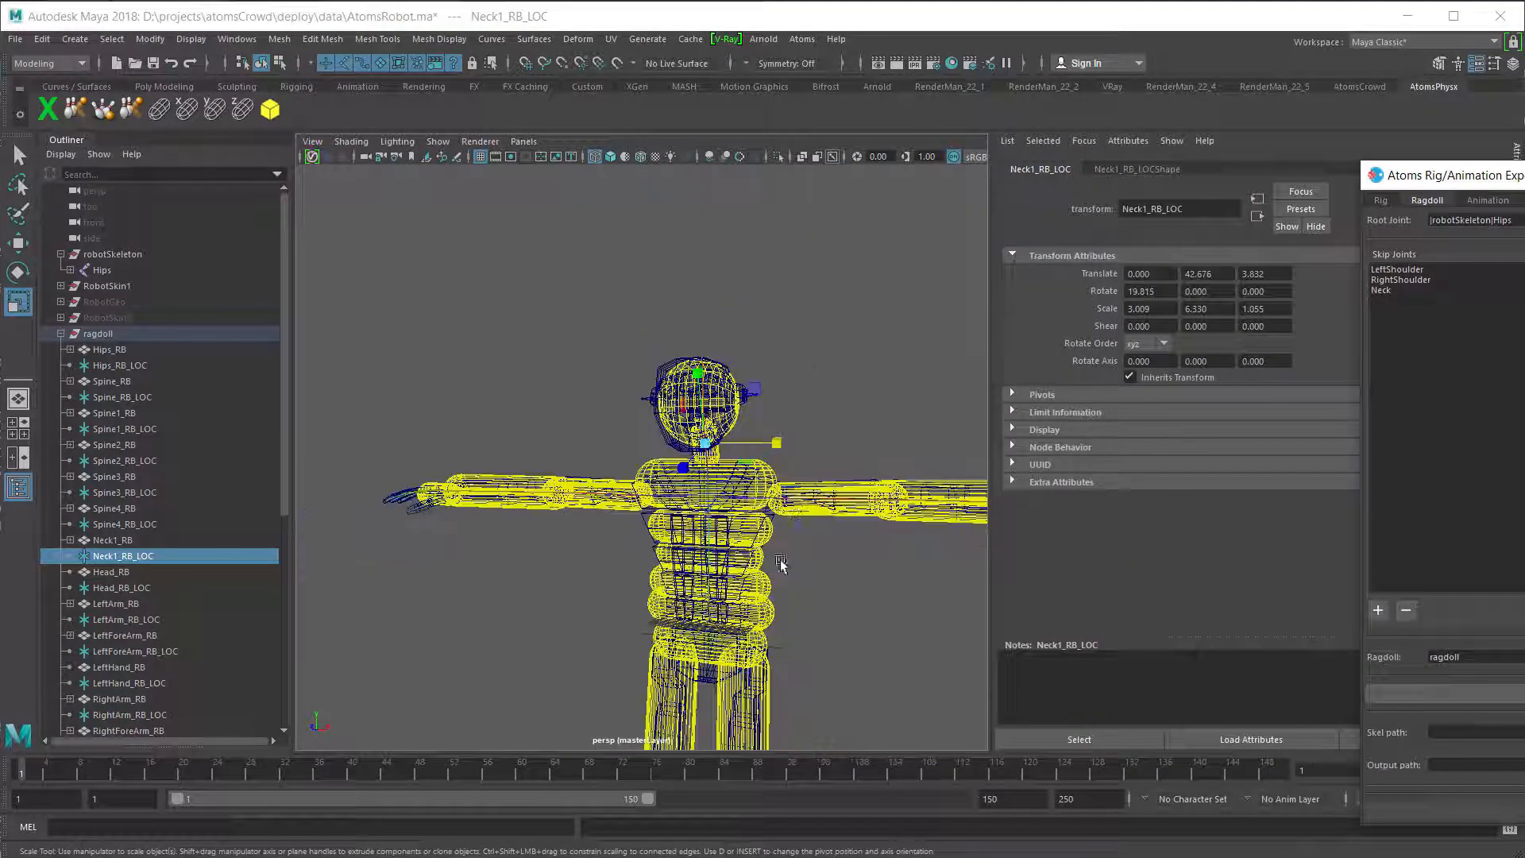
pyautogui.keyDown('alt'); pyautogui.moveTo(779, 565); pyautogui.dragTo(727, 512); pyautogui.keyUp('alt')
pyautogui.keyDown('alt'); pyautogui.moveTo(727, 512); pyautogui.dragTo(706, 320, button='middle'); pyautogui.keyUp('alt')
pyautogui.keyDown('alt'); pyautogui.moveTo(706, 320); pyautogui.dragTo(701, 553); pyautogui.keyUp('alt')
pyautogui.keyDown('alt'); pyautogui.moveTo(700, 552); pyautogui.dragTo(735, 465, button='middle'); pyautogui.keyUp('alt')
pyautogui.keyDown('alt'); pyautogui.moveTo(735, 465); pyautogui.dragTo(731, 393); pyautogui.keyUp('alt')
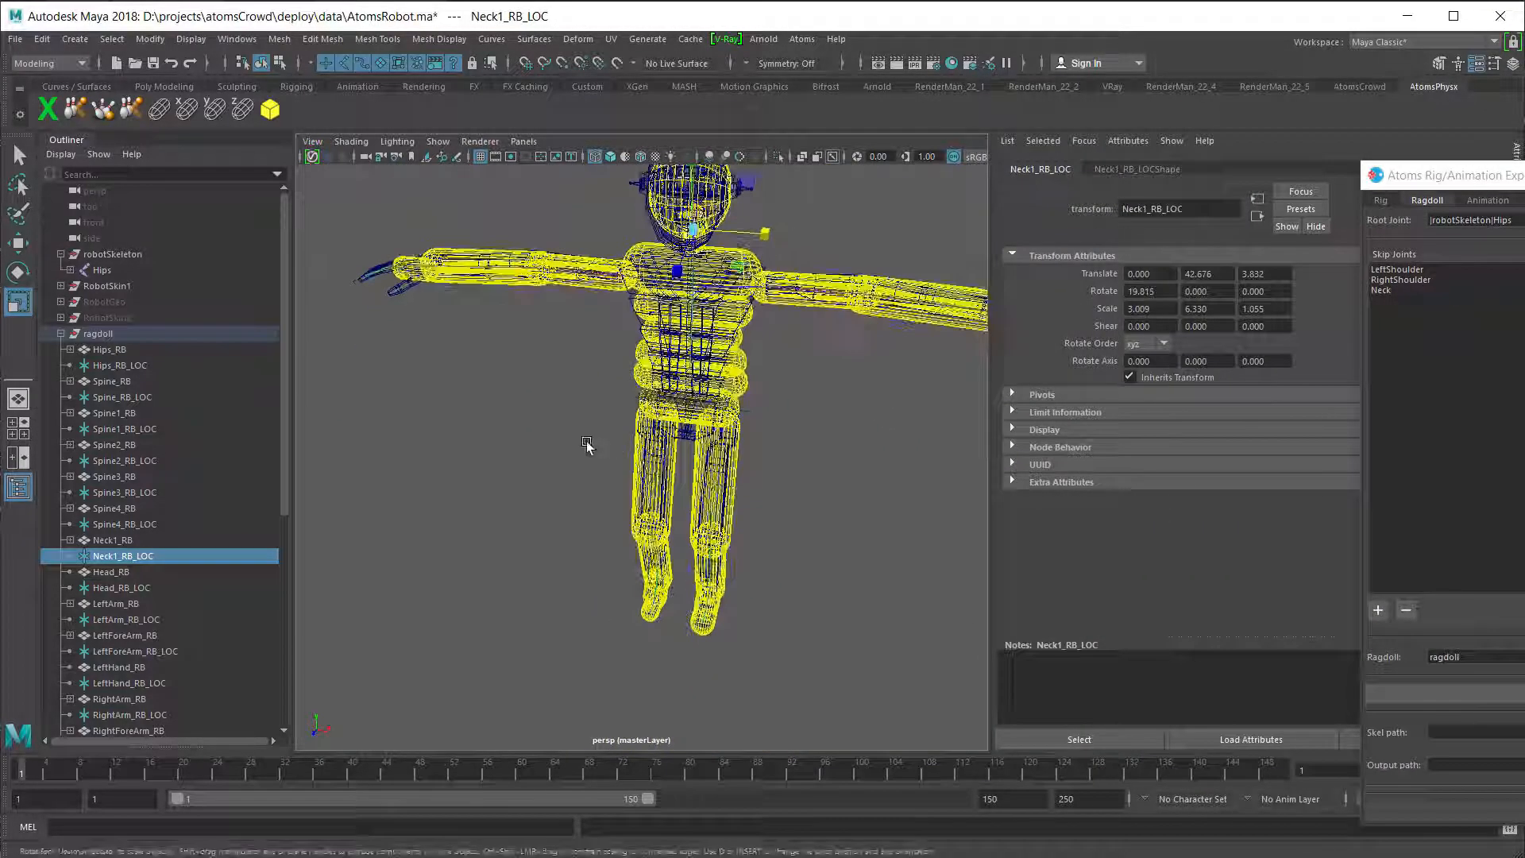
# - Create a polygon plane primitive to serve as the ground
pyautogui.click(583, 440)
pyautogui.press('space')
pyautogui.click(404, 380)
pyautogui.moveTo(436, 449)
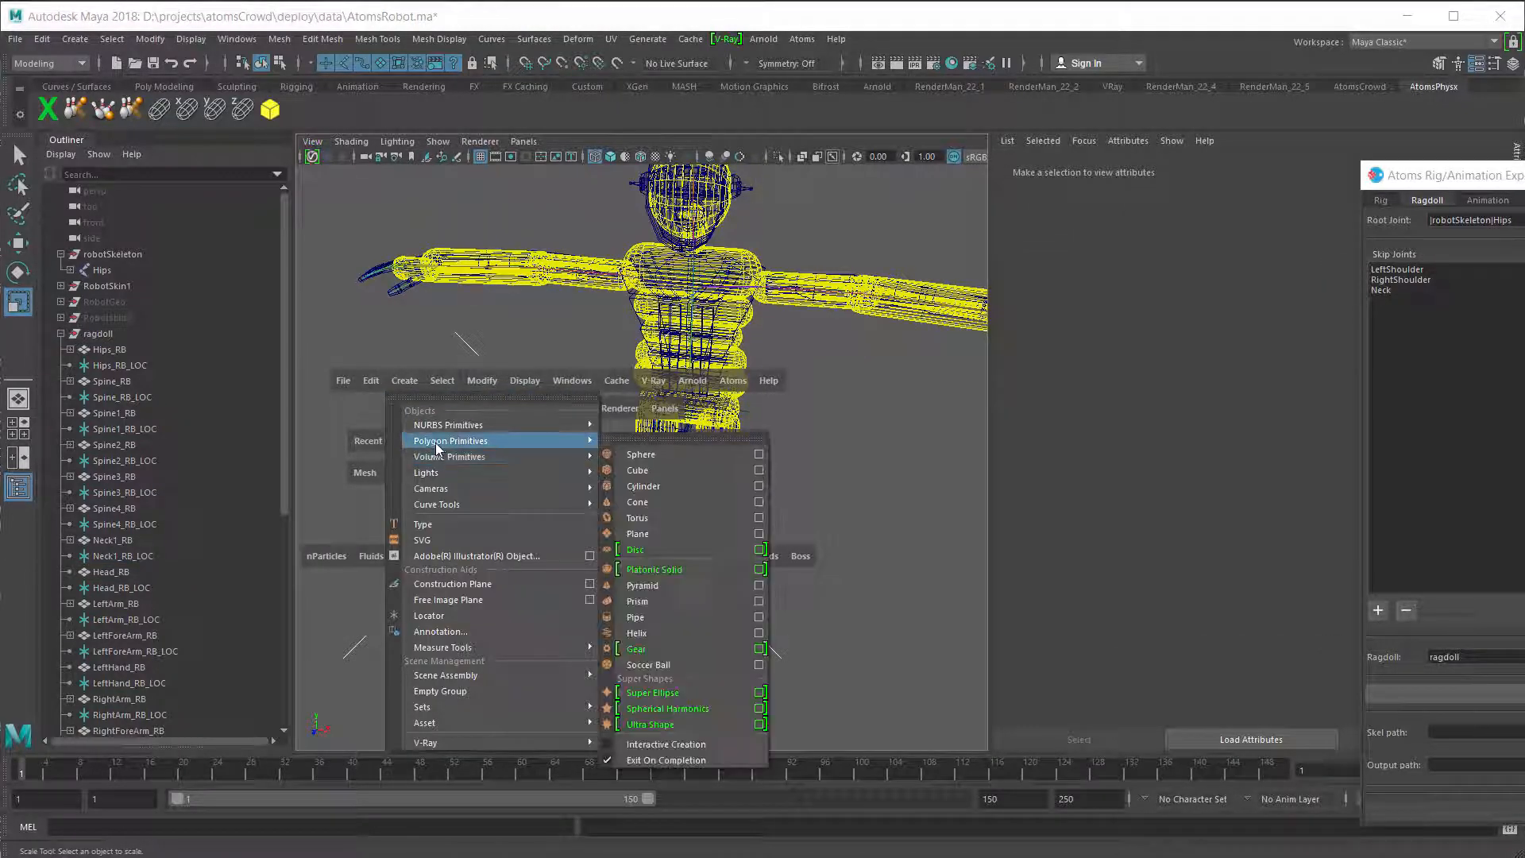
pyautogui.click(685, 533)
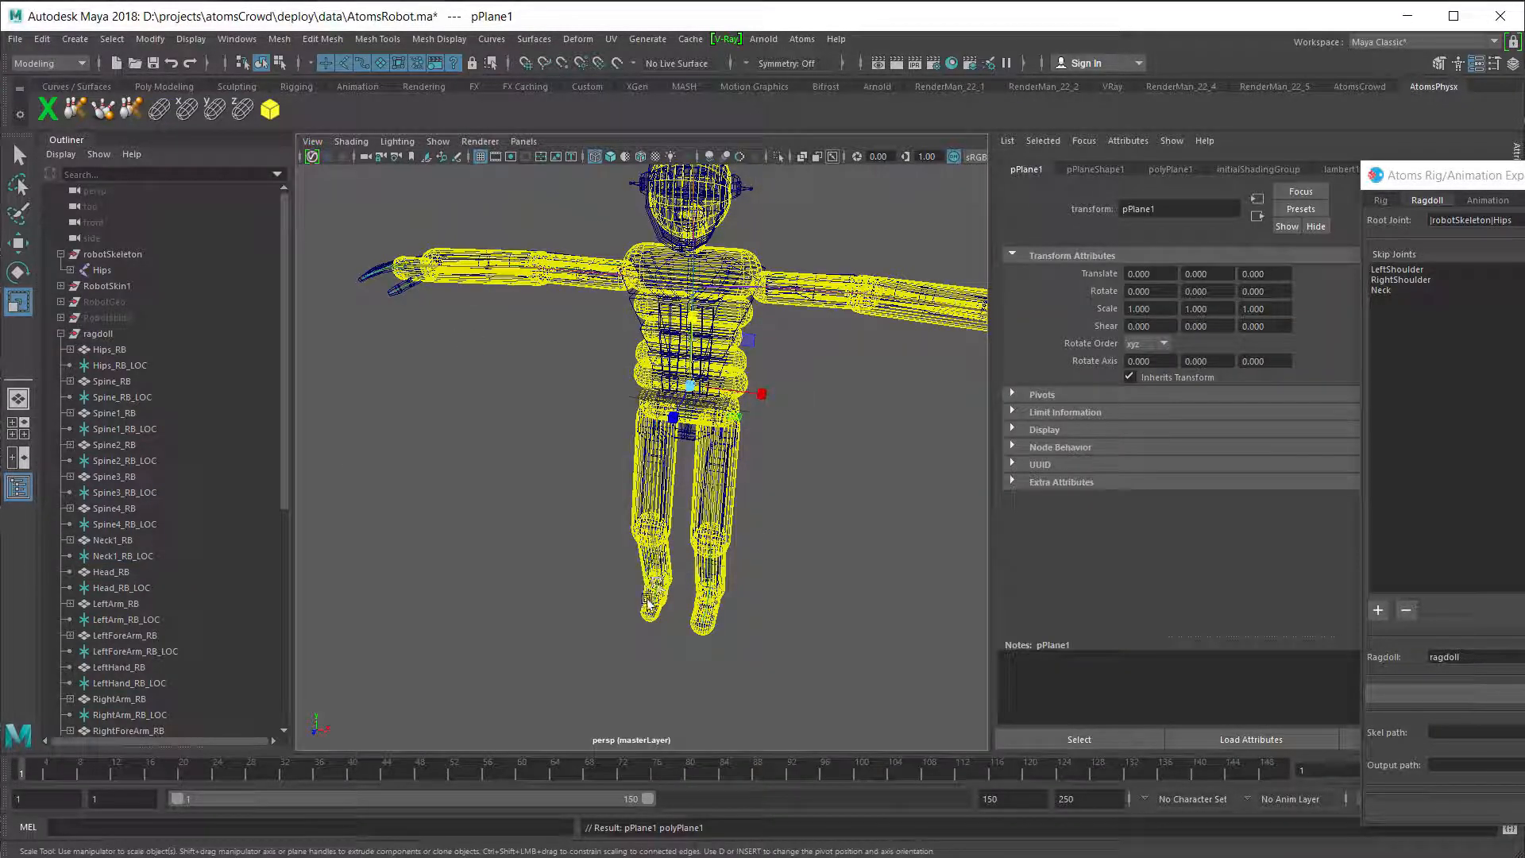
# - Scale the plane uniformly to about 243 and lower it to about Y -88.7, just beneath the feet
pyautogui.moveTo(690, 392); pyautogui.dragTo(1450, 414)
pyautogui.press('w')
pyautogui.moveTo(693, 313); pyautogui.dragTo(690, 522)
pyautogui.keyDown('alt'); pyautogui.moveTo(685, 565); pyautogui.dragTo(692, 608); pyautogui.keyUp('alt')
# - Switch the viewport to shaded display and hide the RobotSkin1 group
pyautogui.press('5')
pyautogui.keyDown('alt'); pyautogui.moveTo(683, 547); pyautogui.dragTo(544, 443); pyautogui.keyUp('alt')
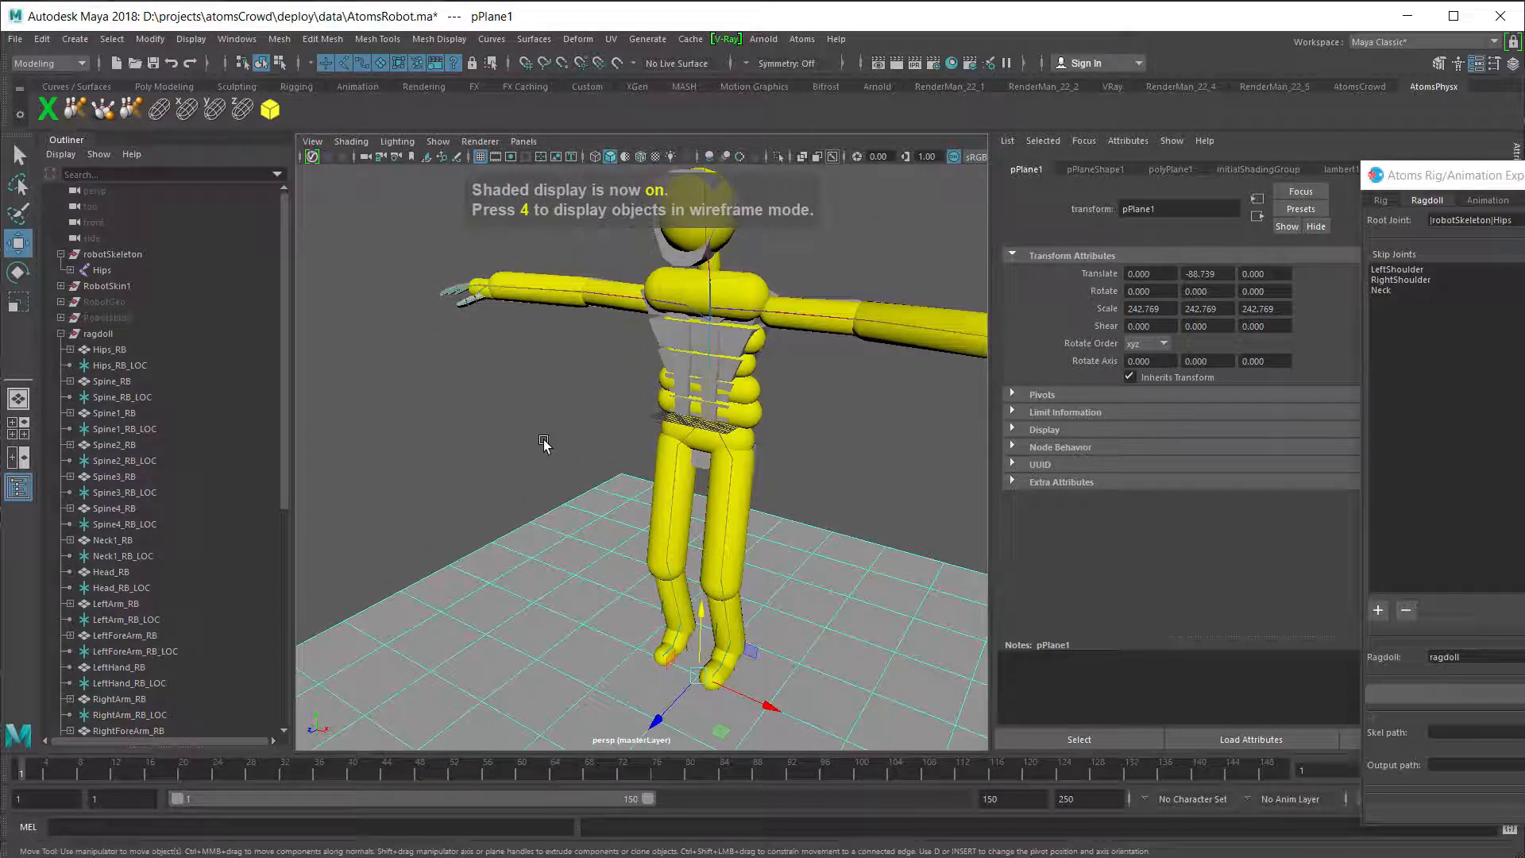
pyautogui.click(126, 281)
pyautogui.hotkey('ctrl', 'h')
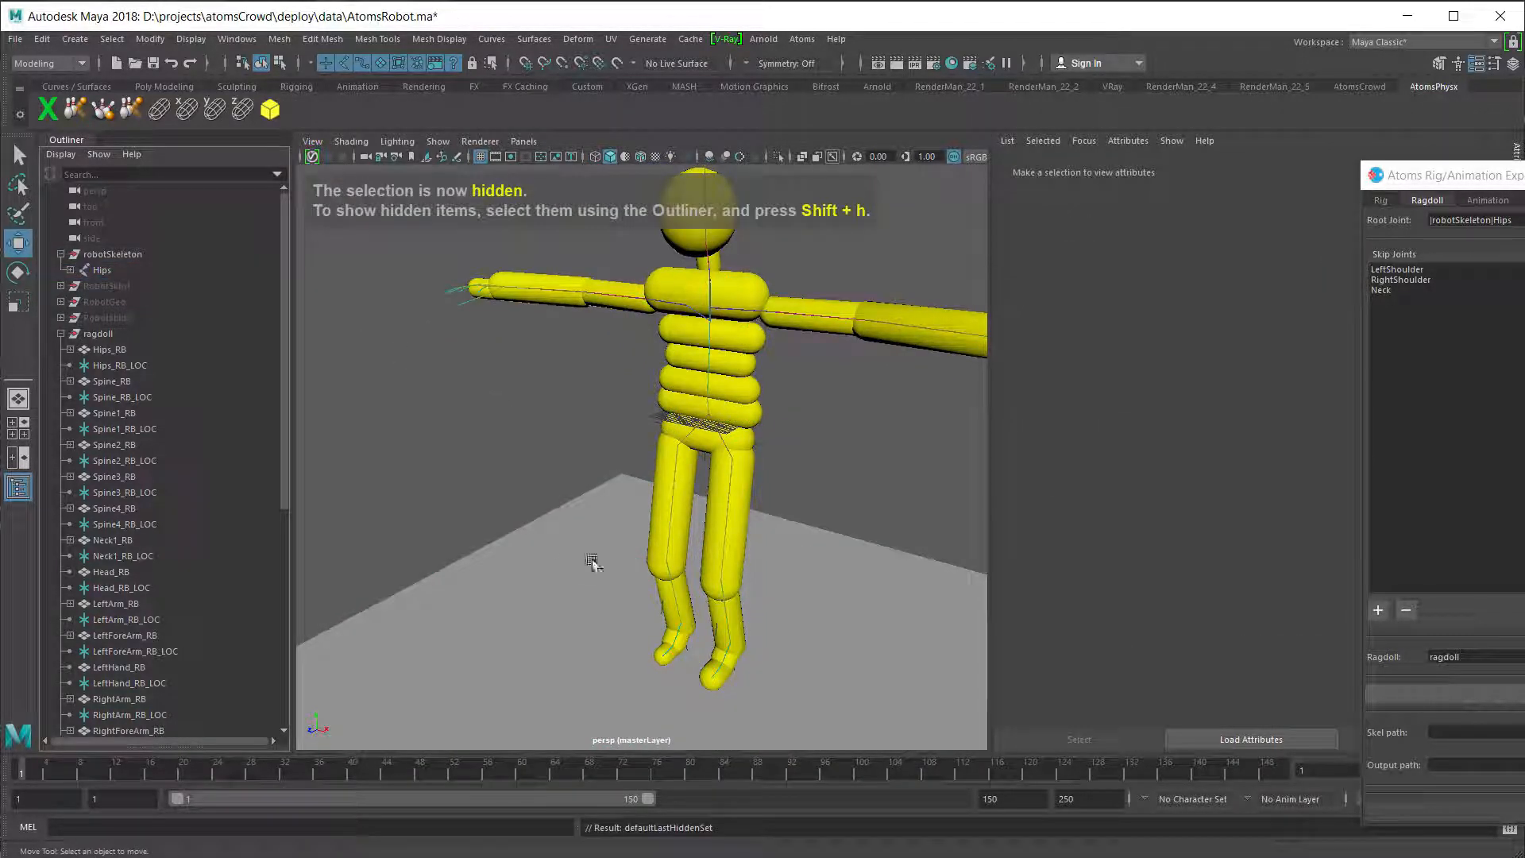
# - Create an Atoms PhysX rigid body from the ground plane and set its mesh type to Plane
pyautogui.click(591, 557)
pyautogui.click(796, 41)
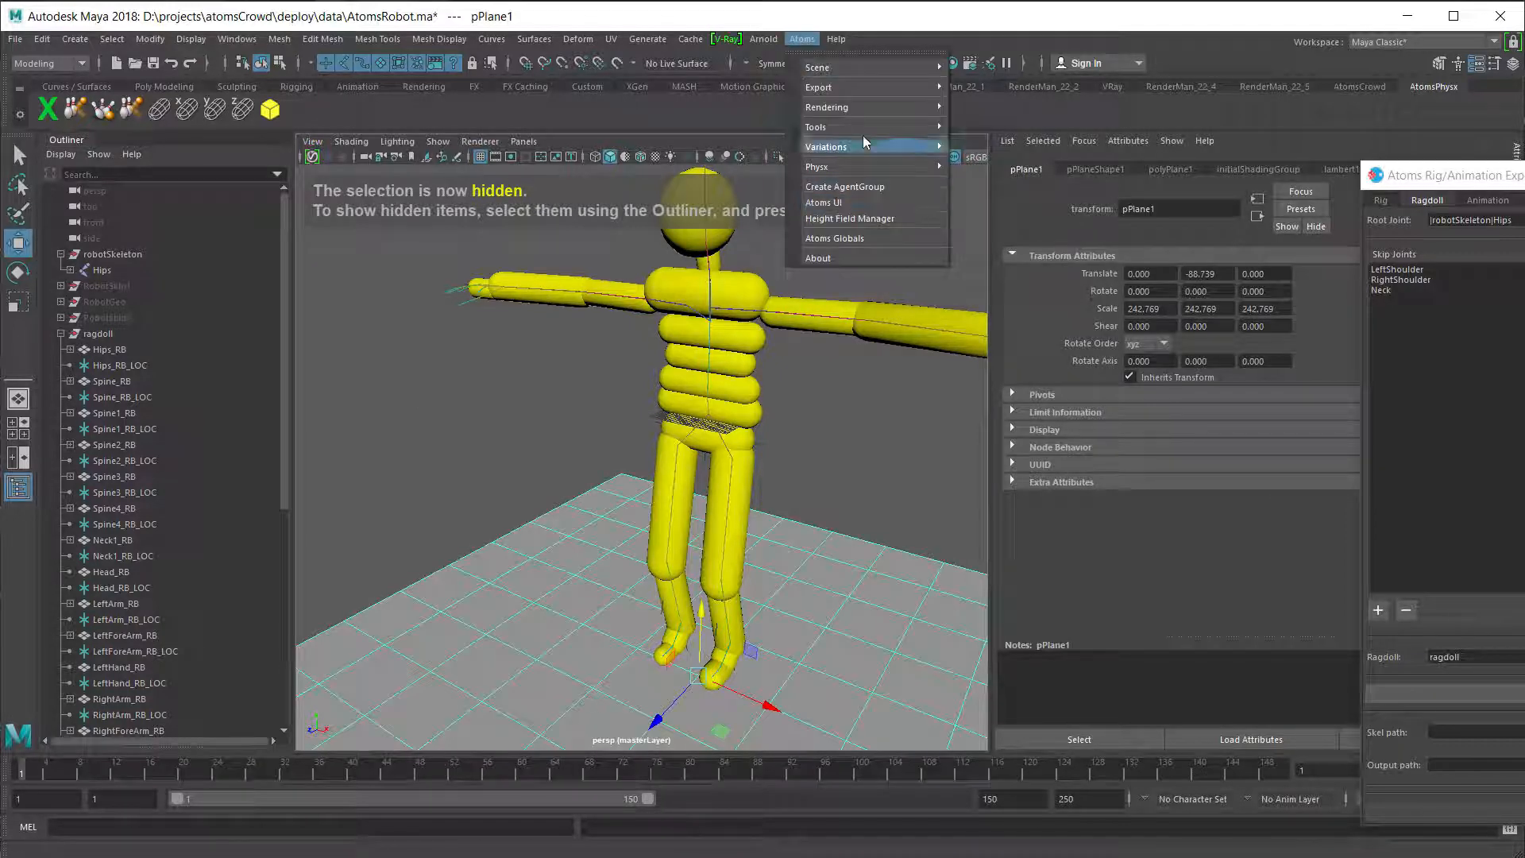
pyautogui.moveTo(860, 166)
pyautogui.click(1057, 169)
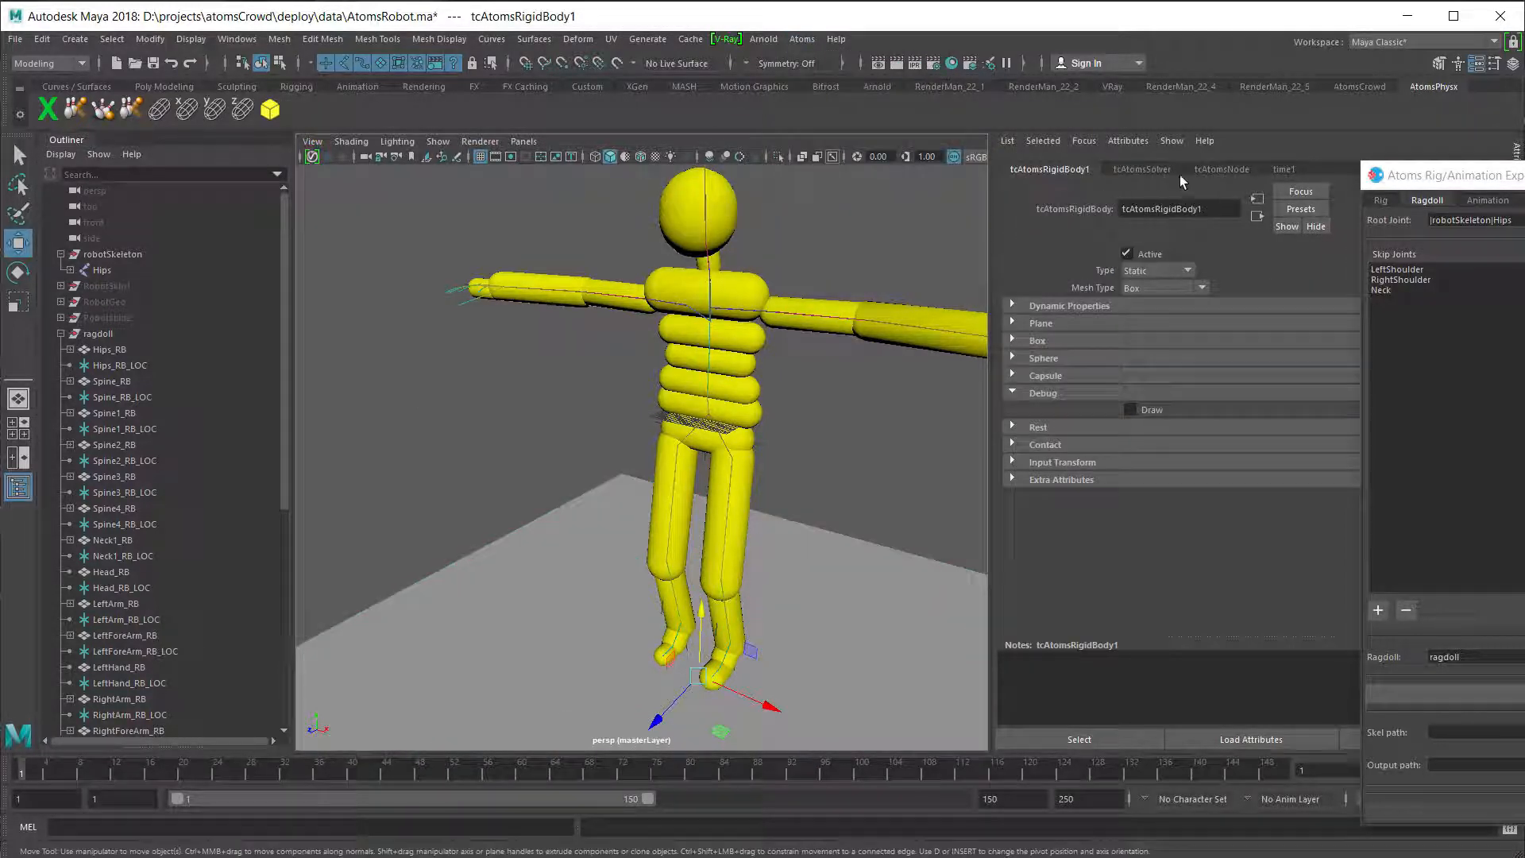
pyautogui.click(1152, 169)
pyautogui.click(1027, 170)
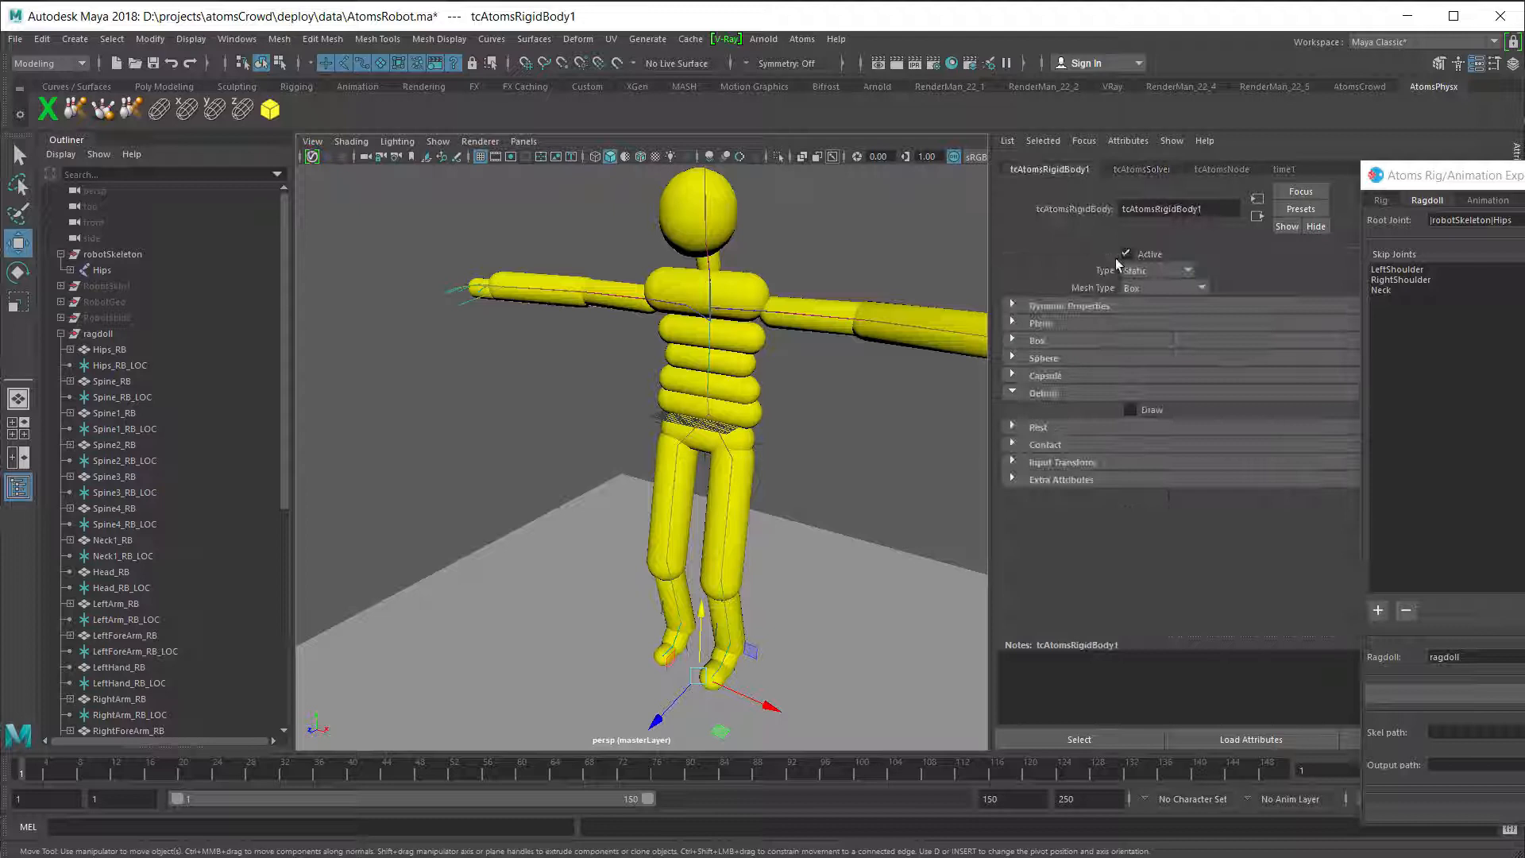
pyautogui.click(1149, 291)
pyautogui.click(1144, 307)
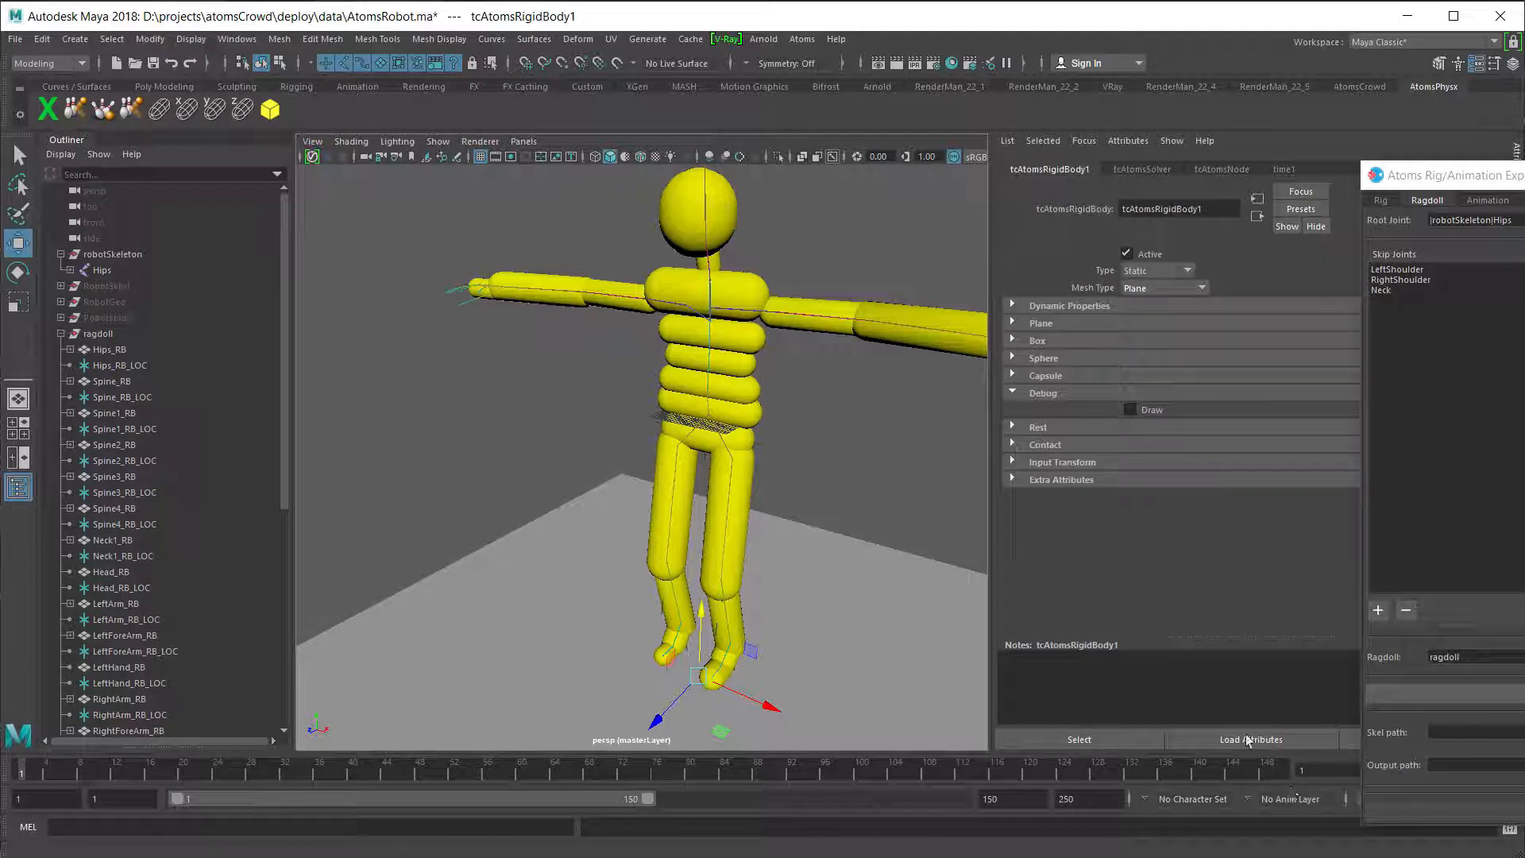
# - Set the Atoms solver's PhysX scale to 100 and move the exporter window clear of the playback controls
pyautogui.click(1152, 170)
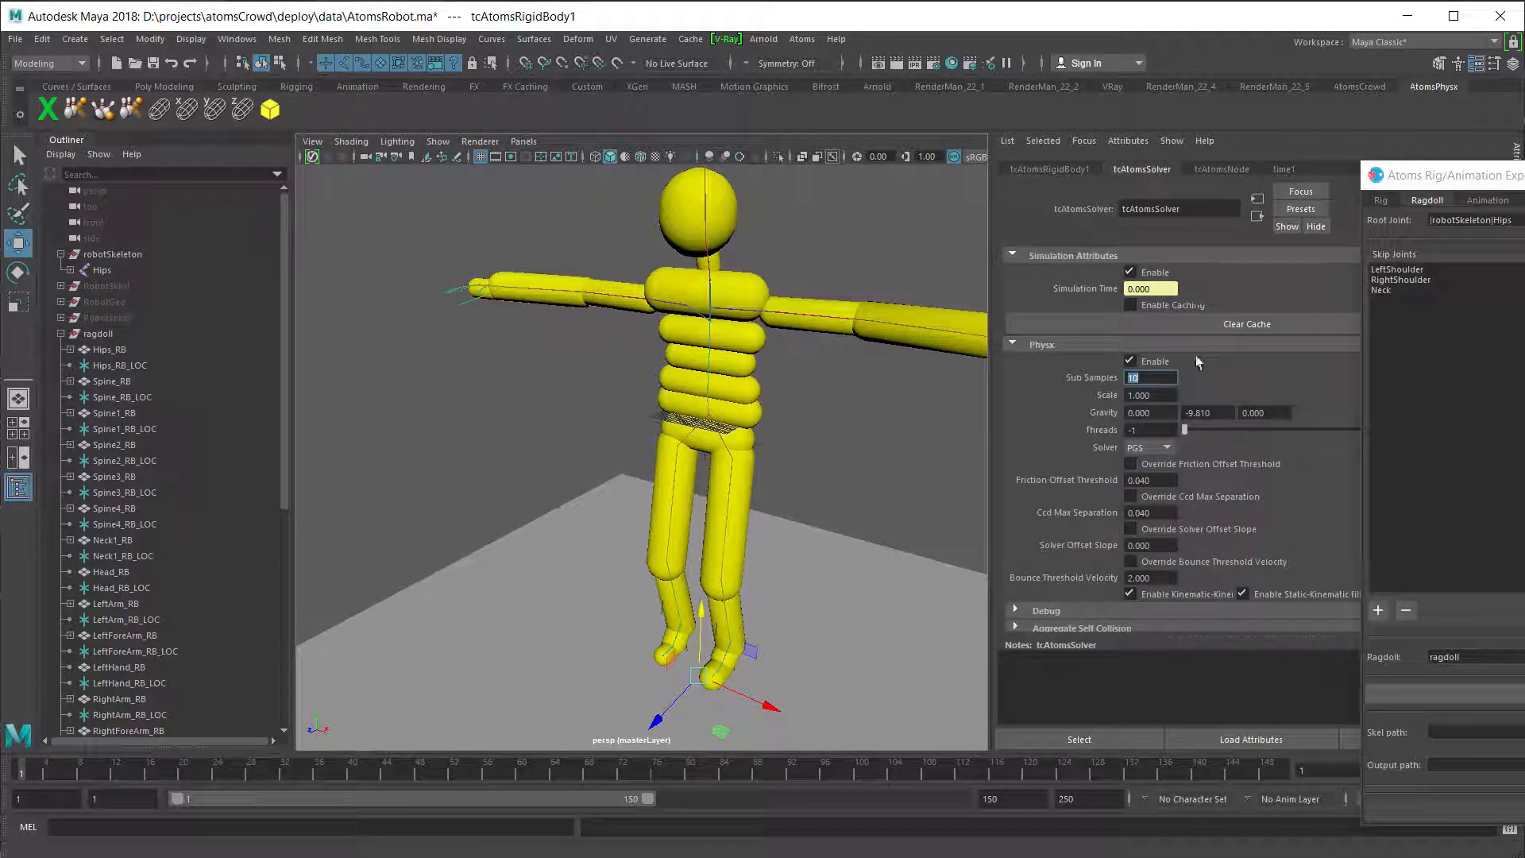
pyautogui.press('Tab')
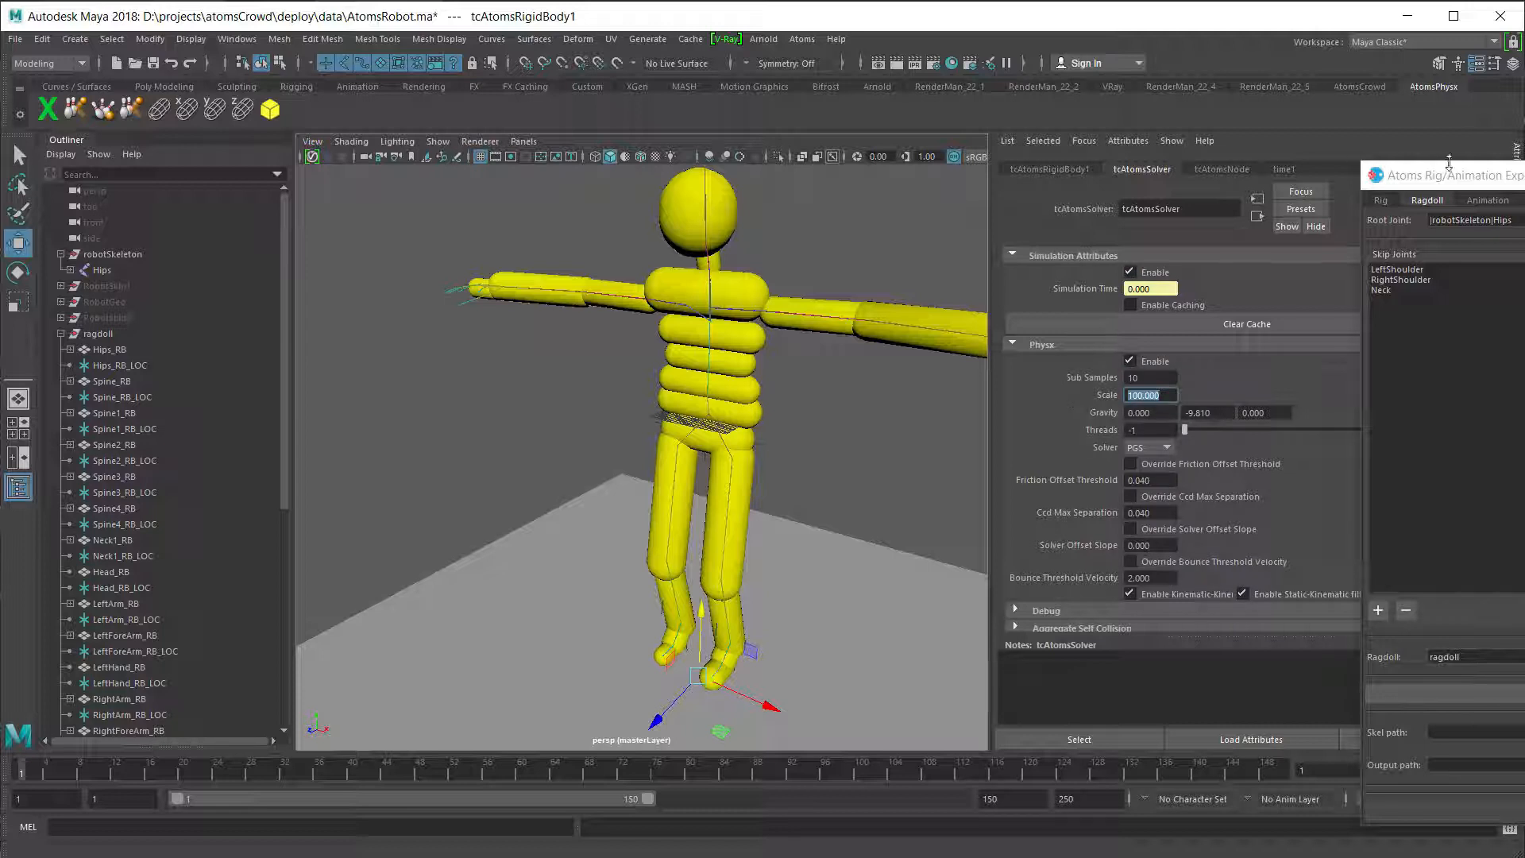
pyautogui.moveTo(1451, 176); pyautogui.dragTo(1393, 22)
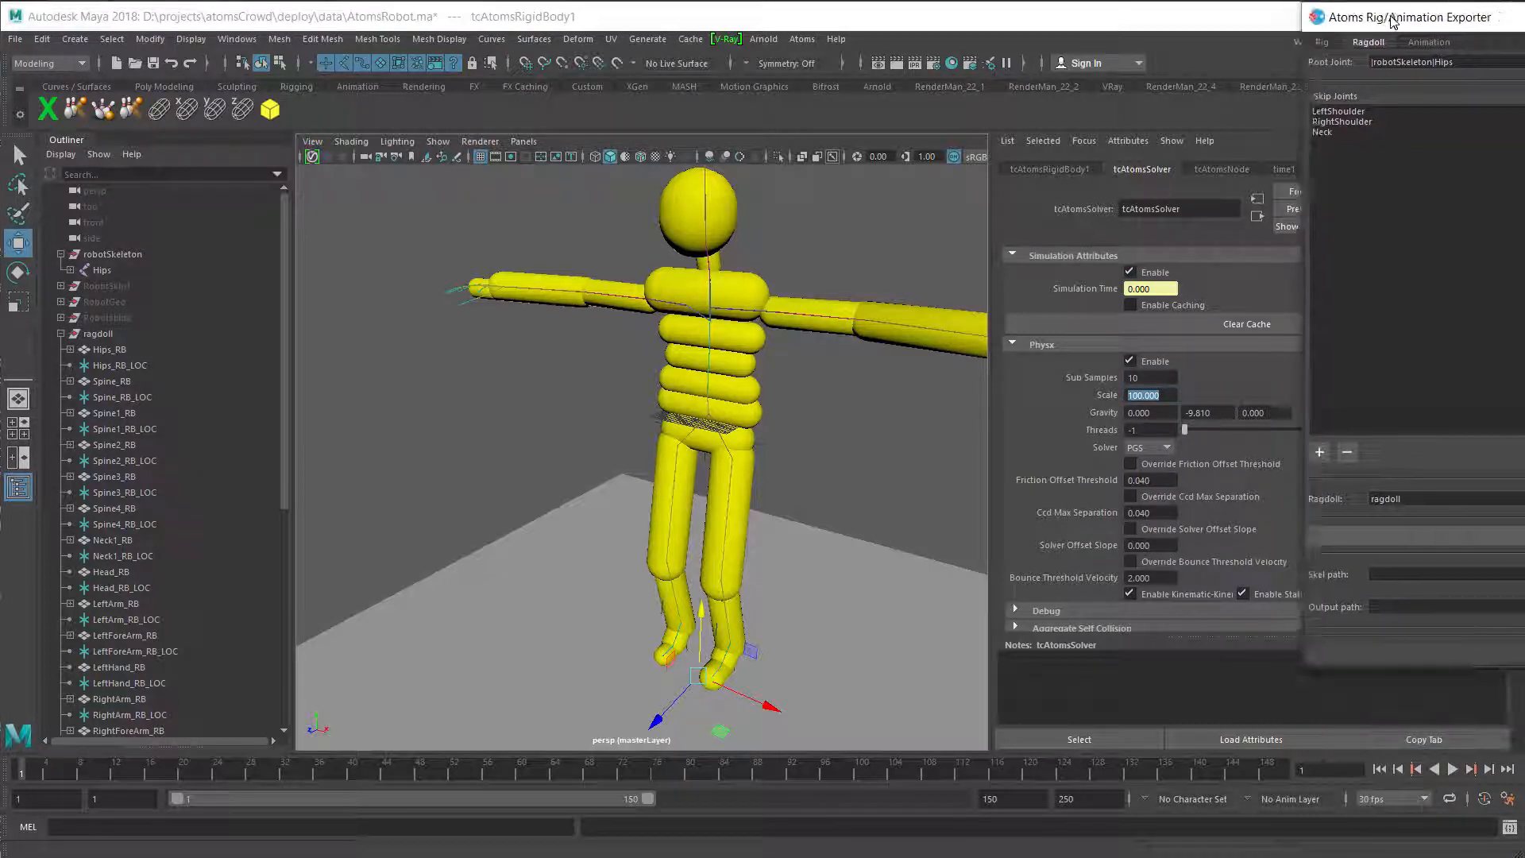
# - Play the ragdoll simulation from the first frame with the ground in view, stop it and return to the start
pyautogui.click(1381, 771)
pyautogui.scroll(-3, 726, 549)
pyautogui.keyDown('alt'); pyautogui.moveTo(726, 434); pyautogui.dragTo(666, 305, button='middle'); pyautogui.keyUp('alt')
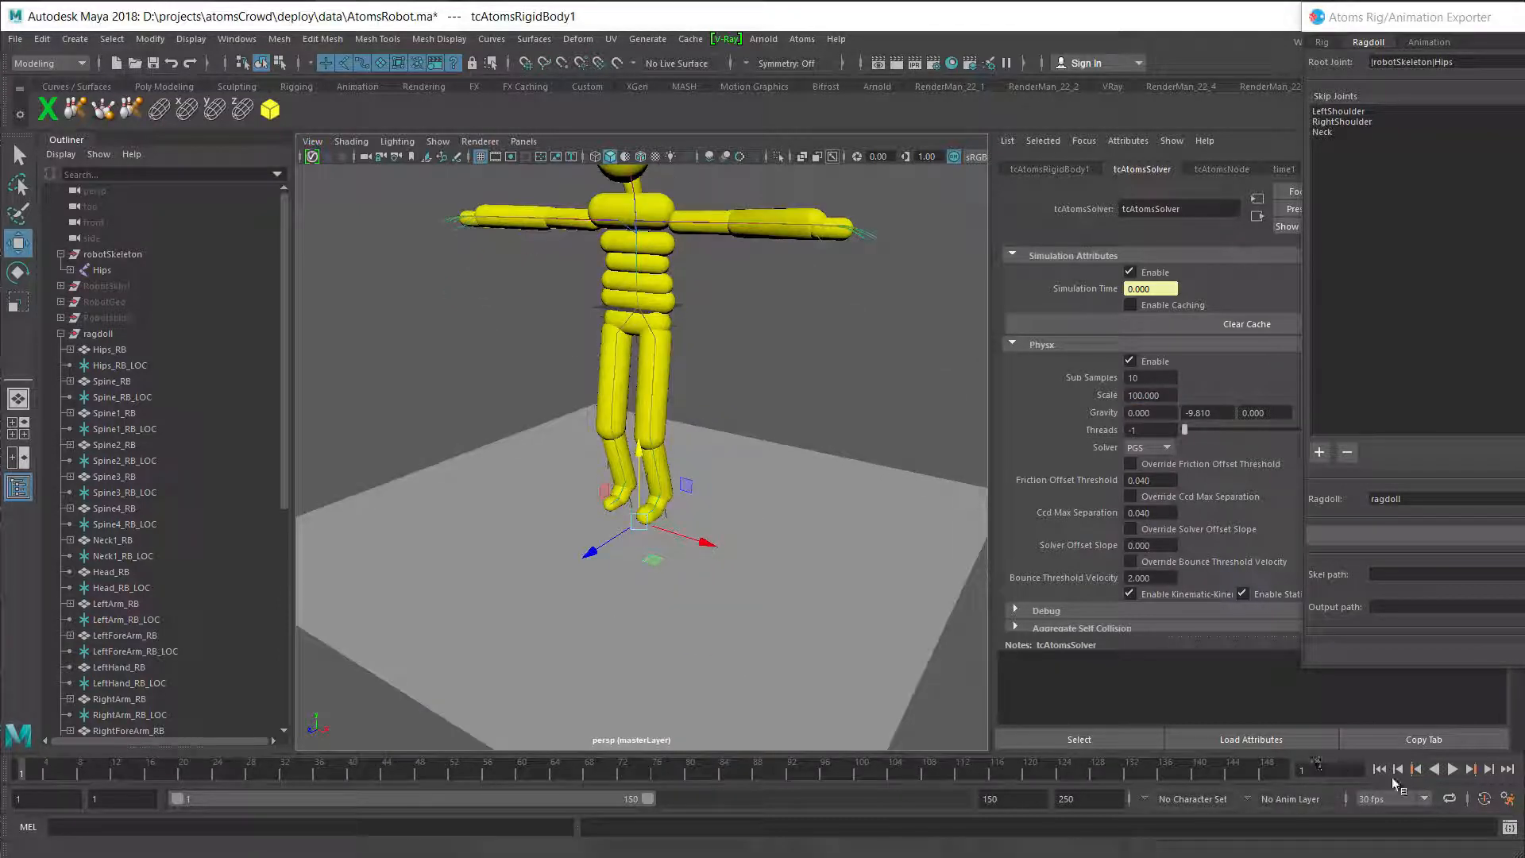
pyautogui.click(1453, 769)
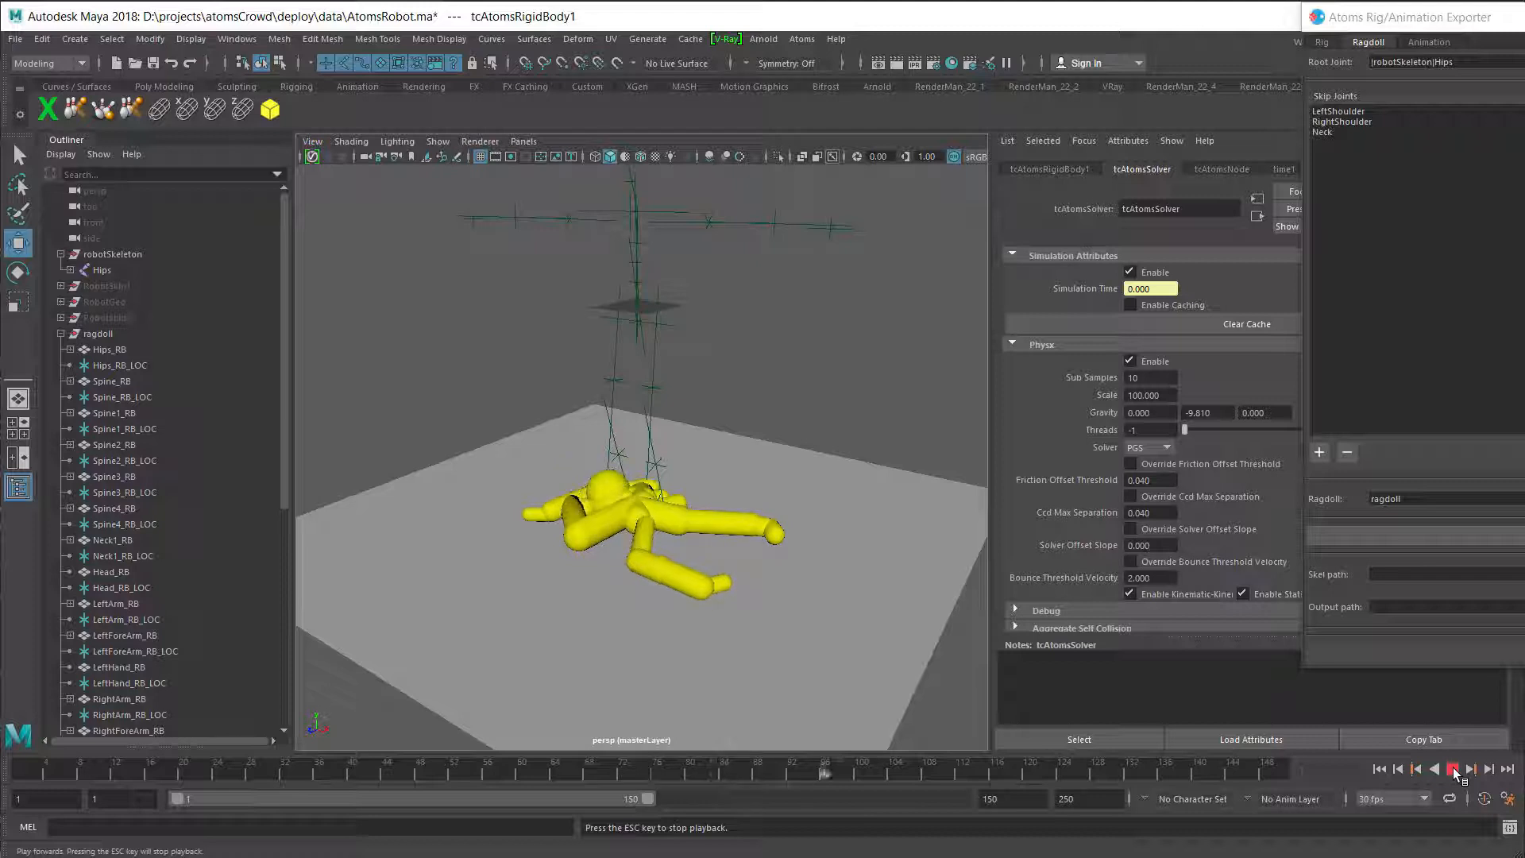
pyautogui.click(1454, 769)
pyautogui.click(1379, 769)
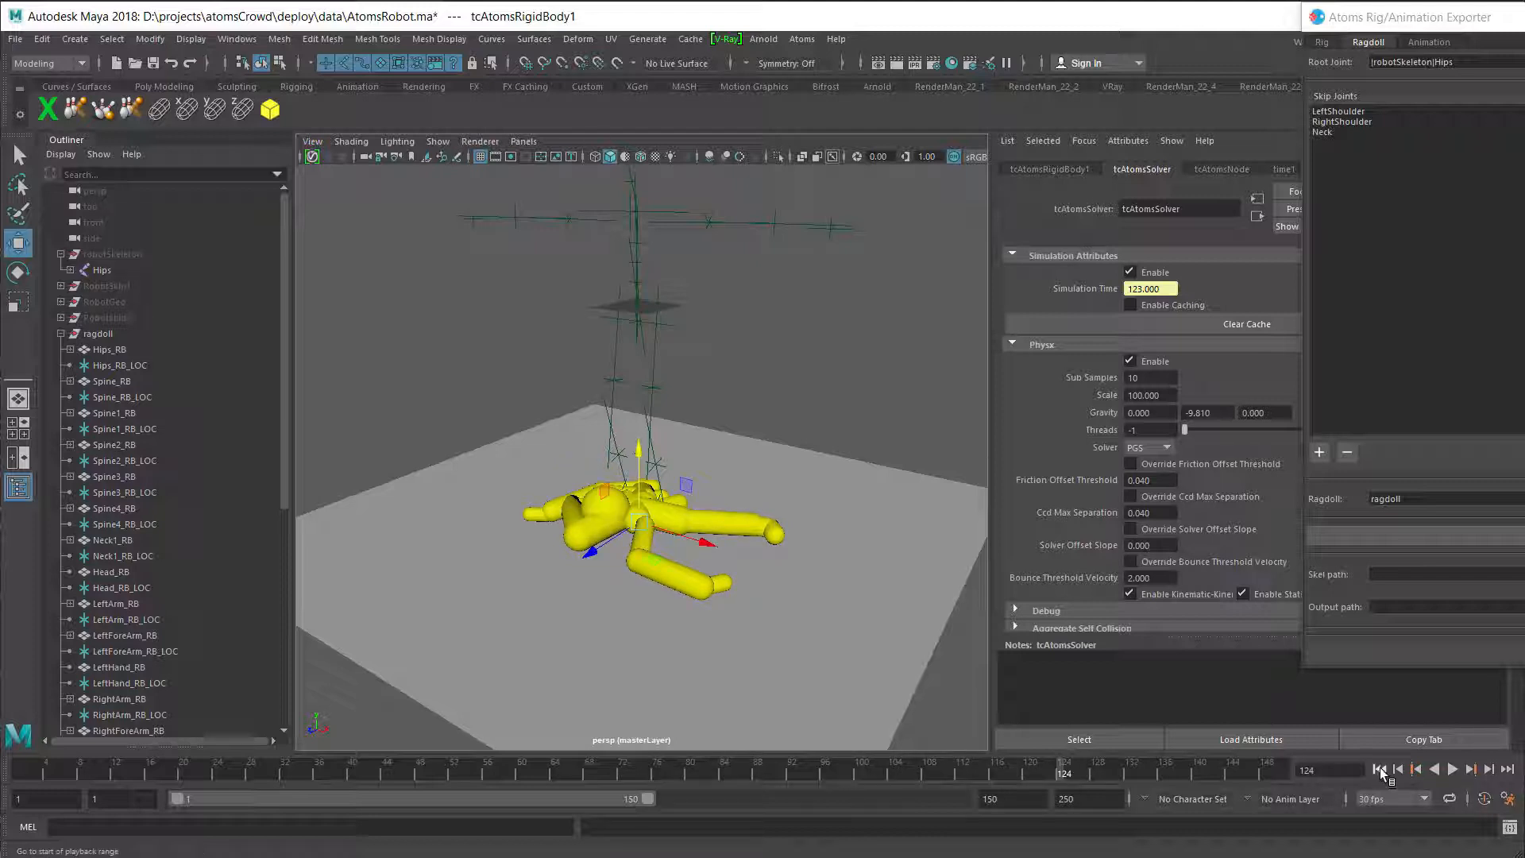
# - Examine the leg, hip, spine and chest capsules up close for gaps and overlaps
pyautogui.keyDown('alt'); pyautogui.moveTo(523, 441); pyautogui.dragTo(593, 334); pyautogui.keyUp('alt')
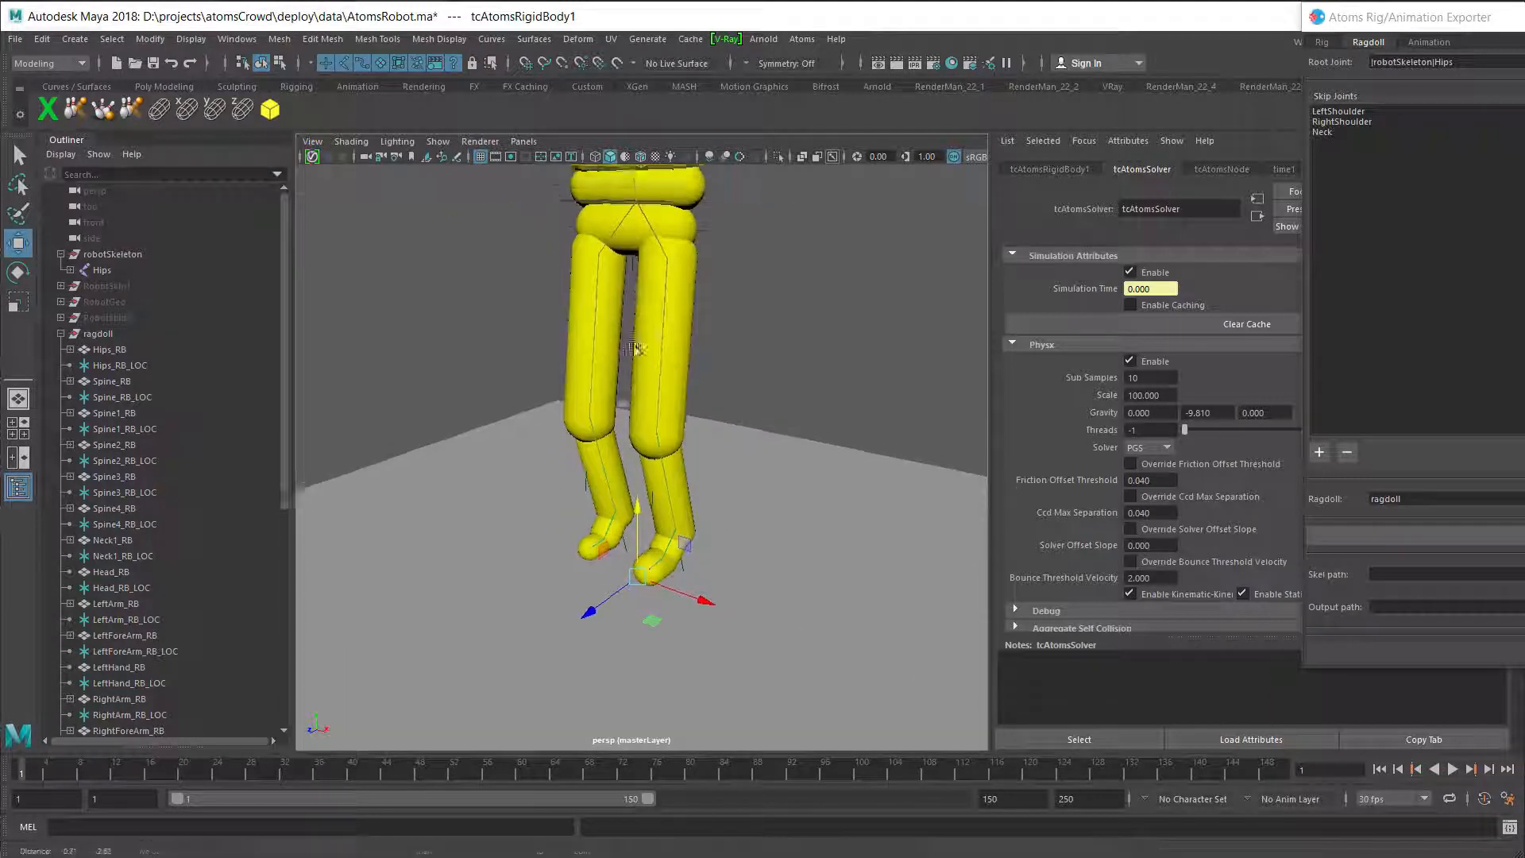
pyautogui.keyDown('alt'); pyautogui.moveTo(604, 341); pyautogui.dragTo(697, 472, button='right'); pyautogui.keyUp('alt')
pyautogui.keyDown('alt'); pyautogui.moveTo(697, 472); pyautogui.dragTo(659, 467); pyautogui.keyUp('alt')
pyautogui.keyDown('alt'); pyautogui.moveTo(660, 466); pyautogui.dragTo(698, 358, button='right'); pyautogui.keyUp('alt')
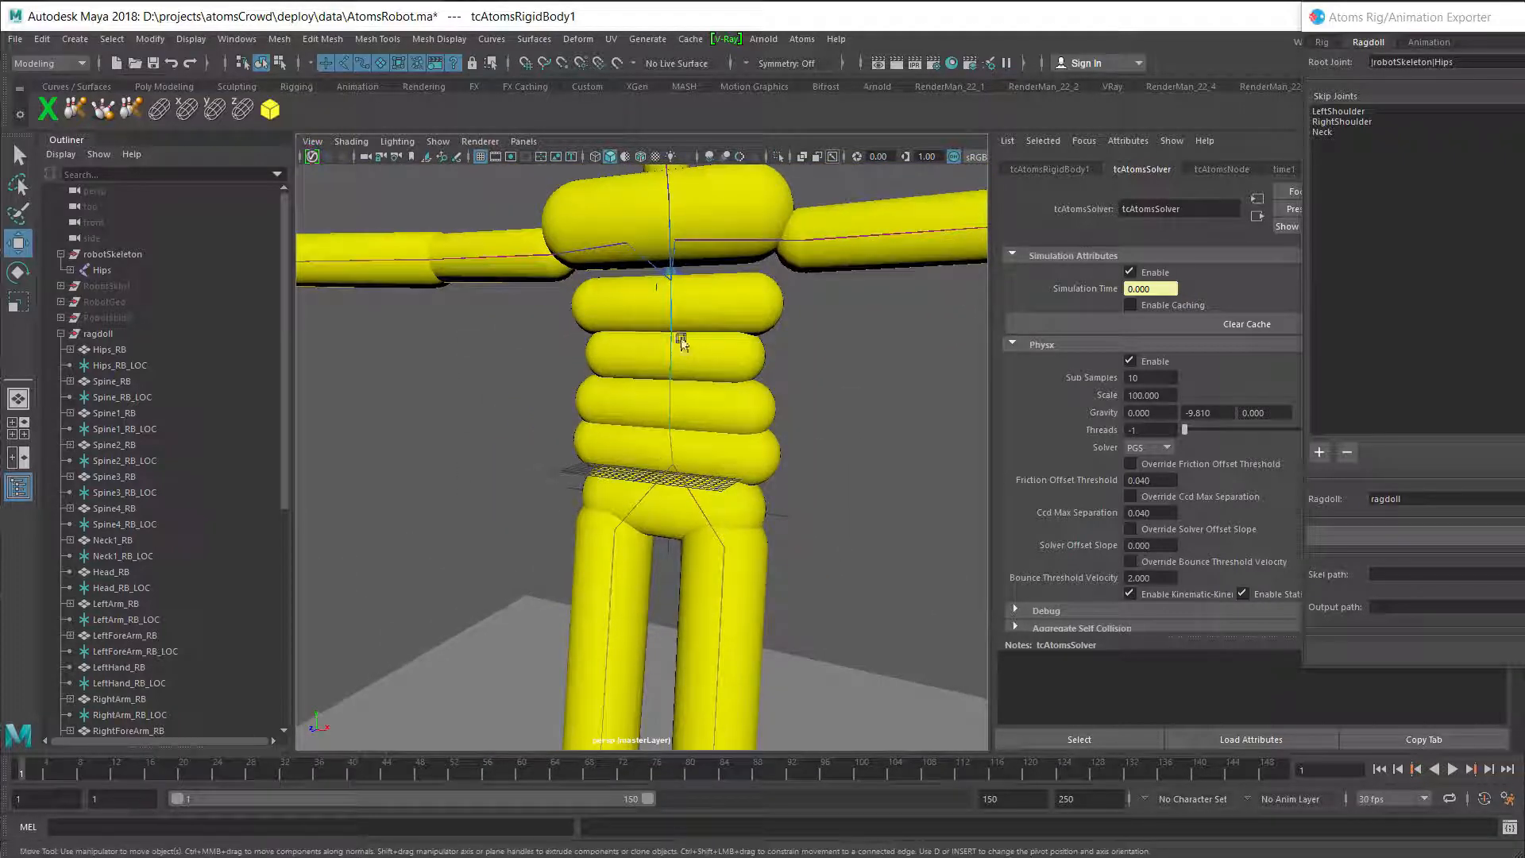
pyautogui.keyDown('alt'); pyautogui.moveTo(691, 348); pyautogui.dragTo(755, 341); pyautogui.keyUp('alt')
pyautogui.keyDown('alt'); pyautogui.moveTo(755, 341); pyautogui.dragTo(724, 560, button='right'); pyautogui.keyUp('alt')
pyautogui.keyDown('alt'); pyautogui.moveTo(724, 560); pyautogui.dragTo(699, 548); pyautogui.keyUp('alt')
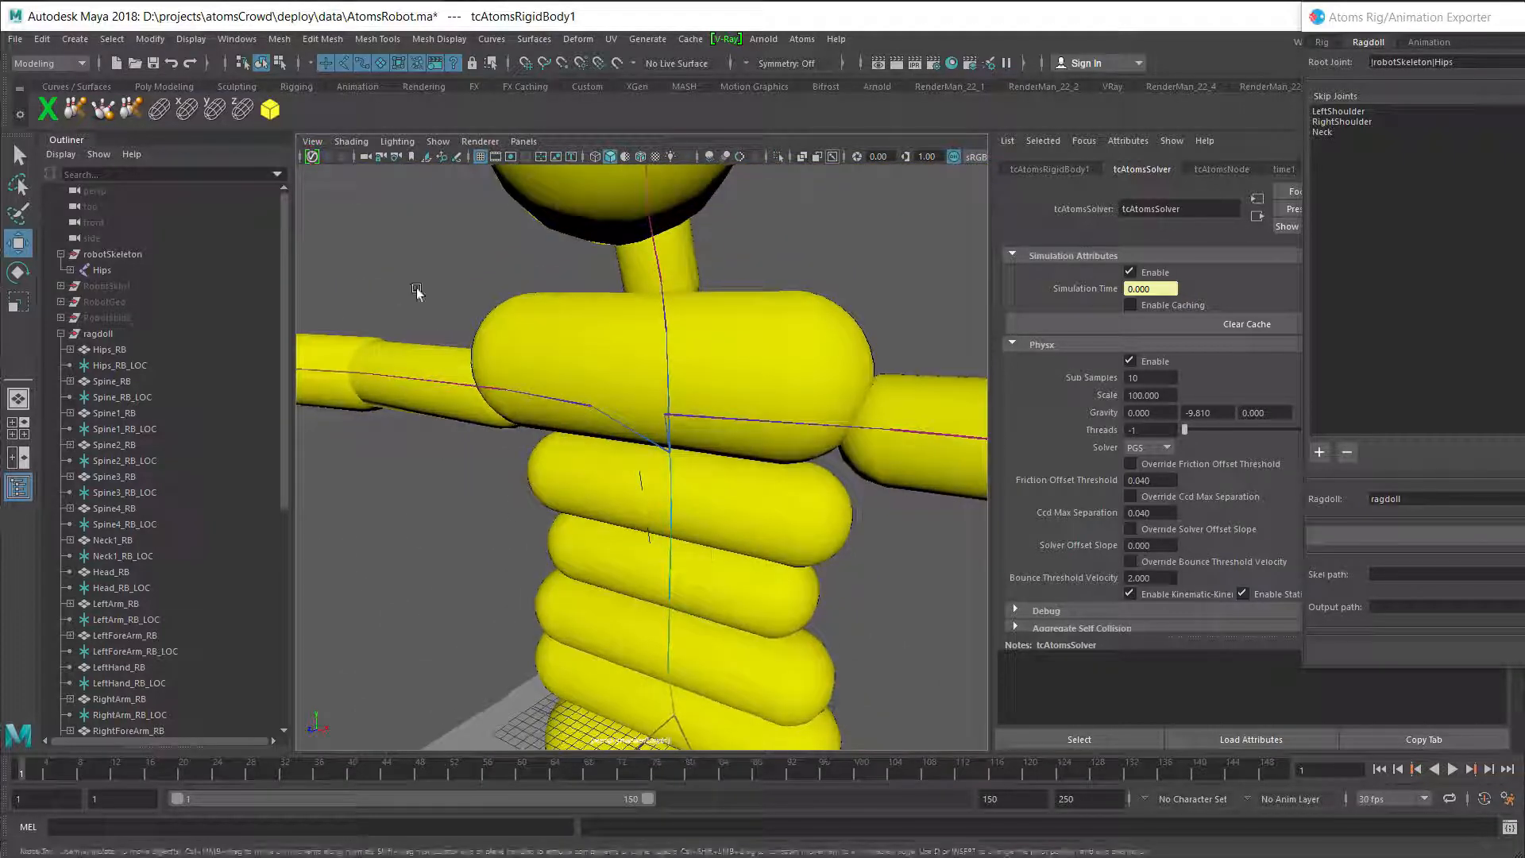
# - Select all rigid bodies and locators of the ragdoll and switch their display from solid capsules to the joint constraint limits
pyautogui.click(109, 349)
pyautogui.scroll(-8, 158, 476)
pyautogui.keyDown('shift'); pyautogui.click(145, 667); pyautogui.keyUp('shift')
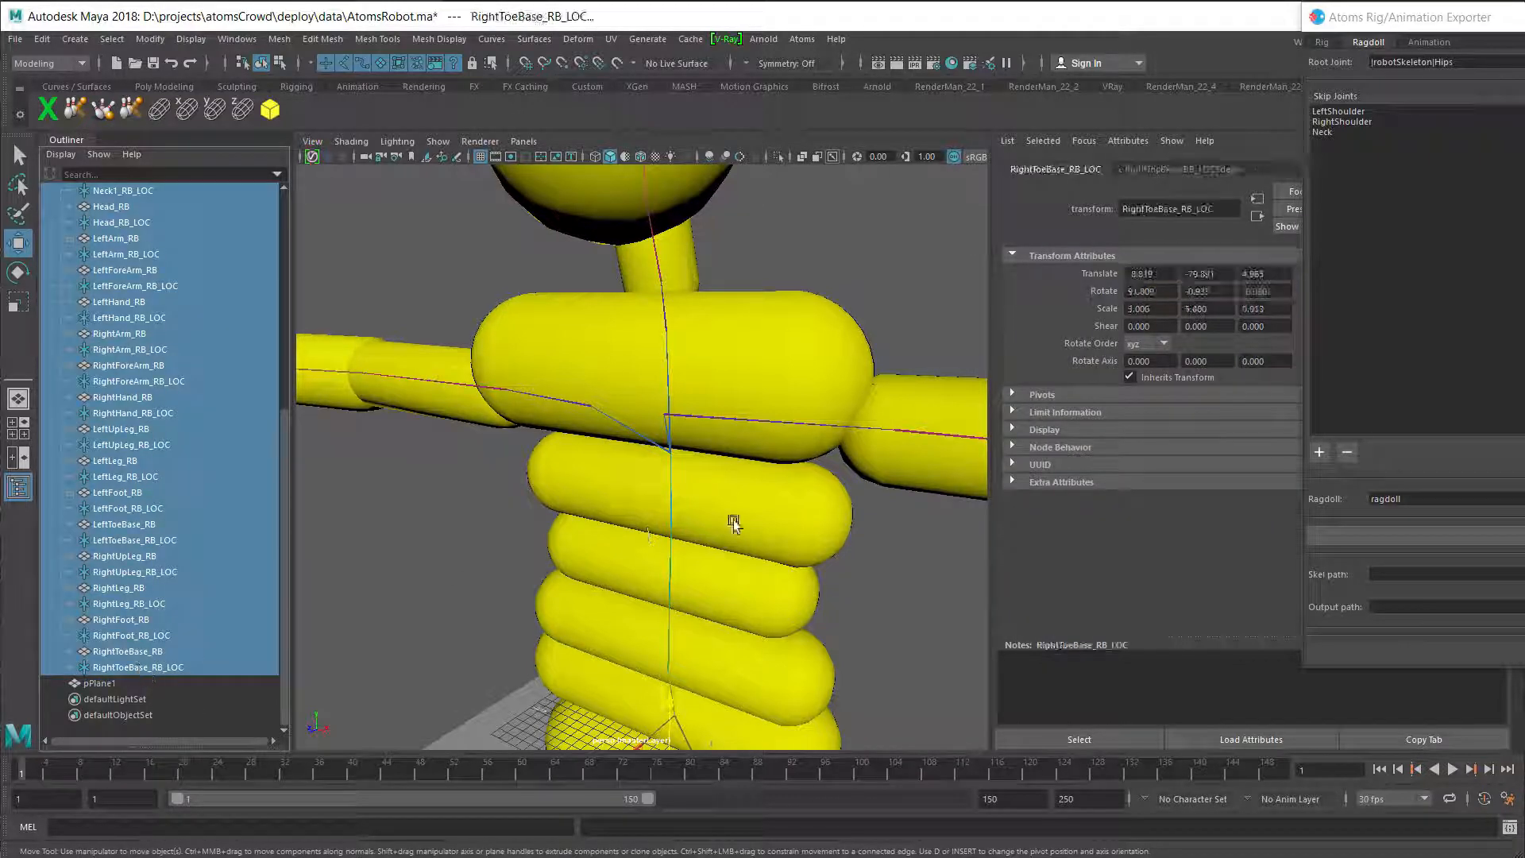
pyautogui.moveTo(732, 520)
pyautogui.keyDown('alt'); pyautogui.mouseDown(button='right')
pyautogui.moveTo(766, 540)
pyautogui.moveTo(739, 508)
pyautogui.mouseUp(button='right'); pyautogui.keyUp('alt')
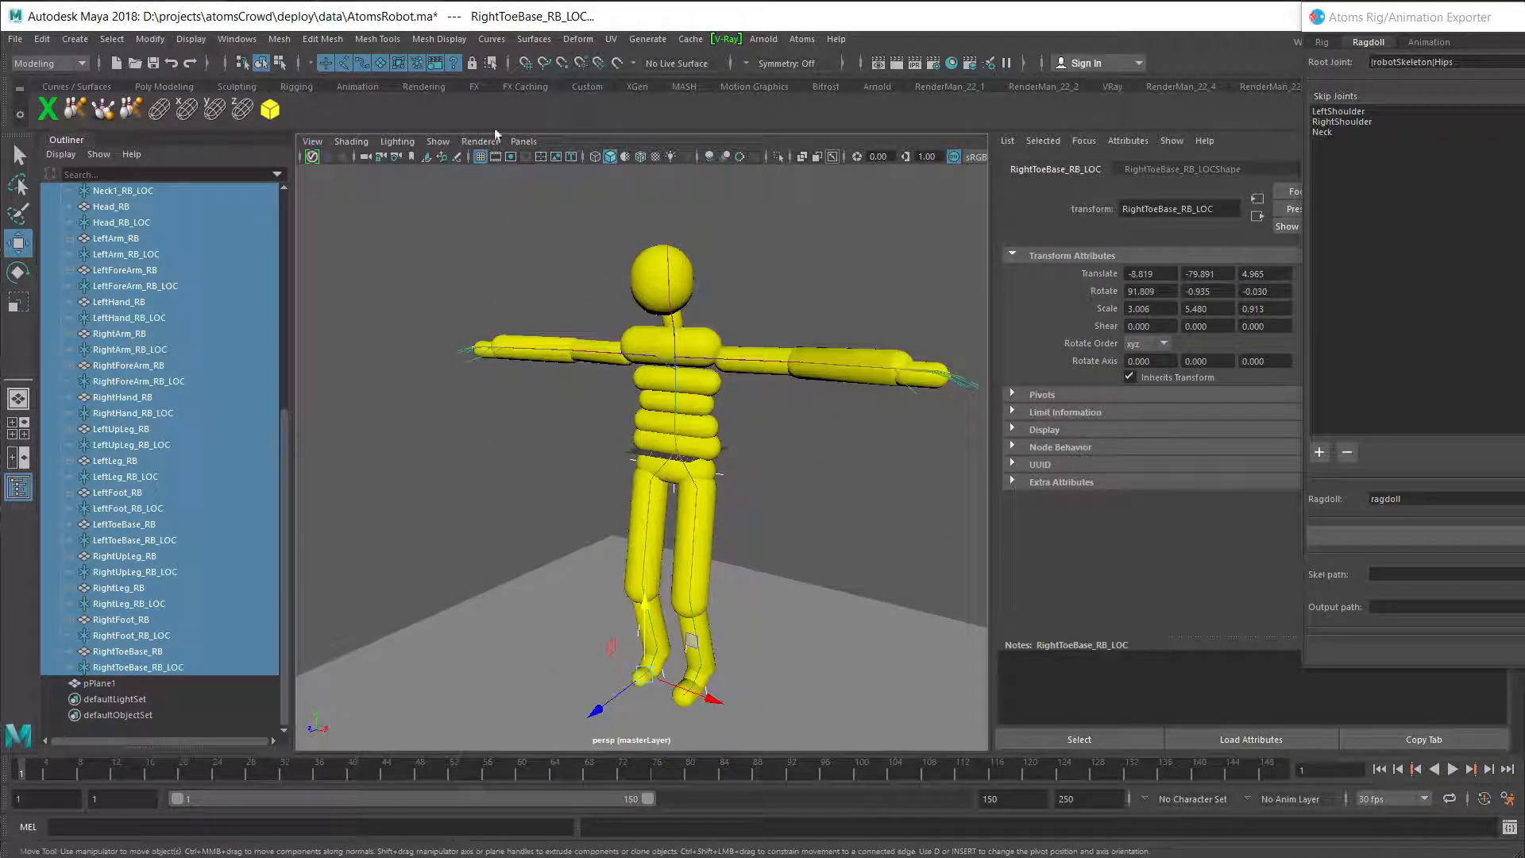
pyautogui.click(271, 109)
pyautogui.click(270, 110)
pyautogui.click(271, 109)
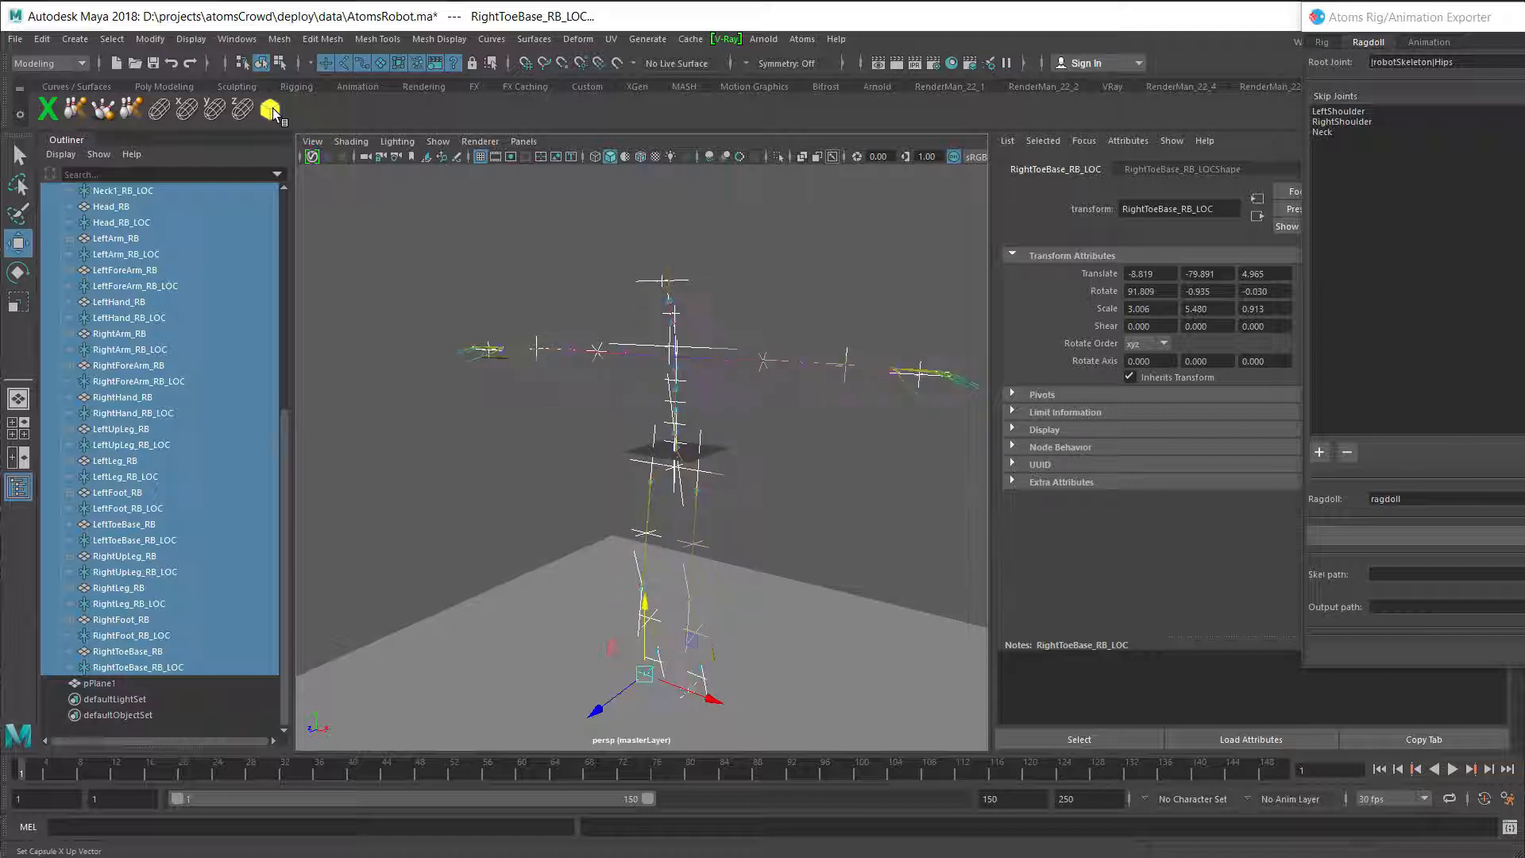
pyautogui.click(271, 109)
pyautogui.click(271, 110)
pyautogui.scroll(5, 719, 467)
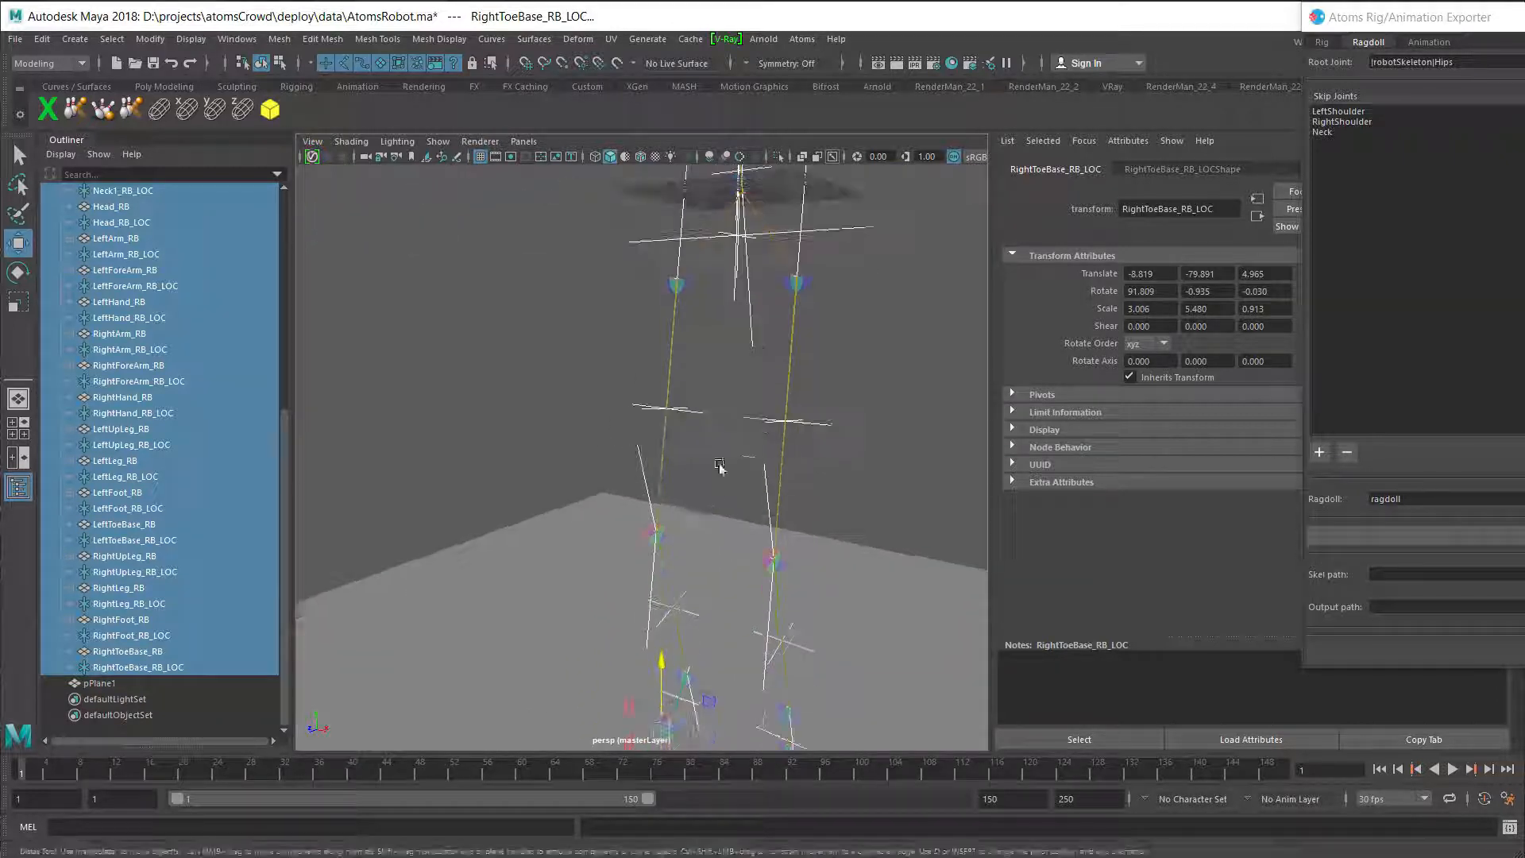
# - Select the hips-to-spine constraint and open its D6, twist and pyramid limit settings
pyautogui.keyDown('alt'); pyautogui.moveTo(720, 467); pyautogui.dragTo(891, 427); pyautogui.keyUp('alt')
pyautogui.click(893, 412)
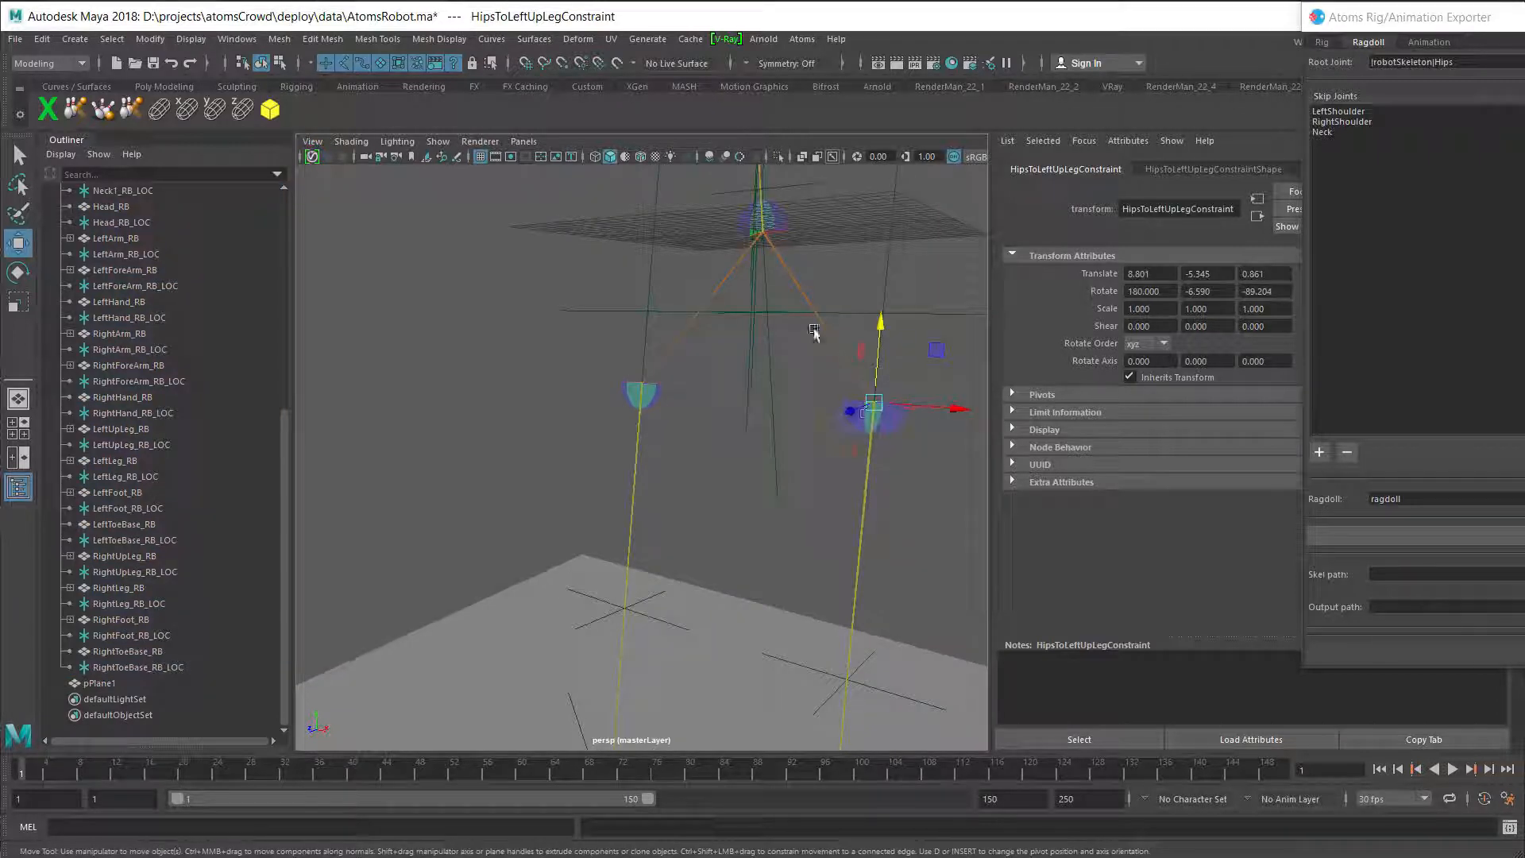
pyautogui.keyDown('alt'); pyautogui.moveTo(814, 332); pyautogui.dragTo(830, 384); pyautogui.keyUp('alt')
pyautogui.click(795, 365)
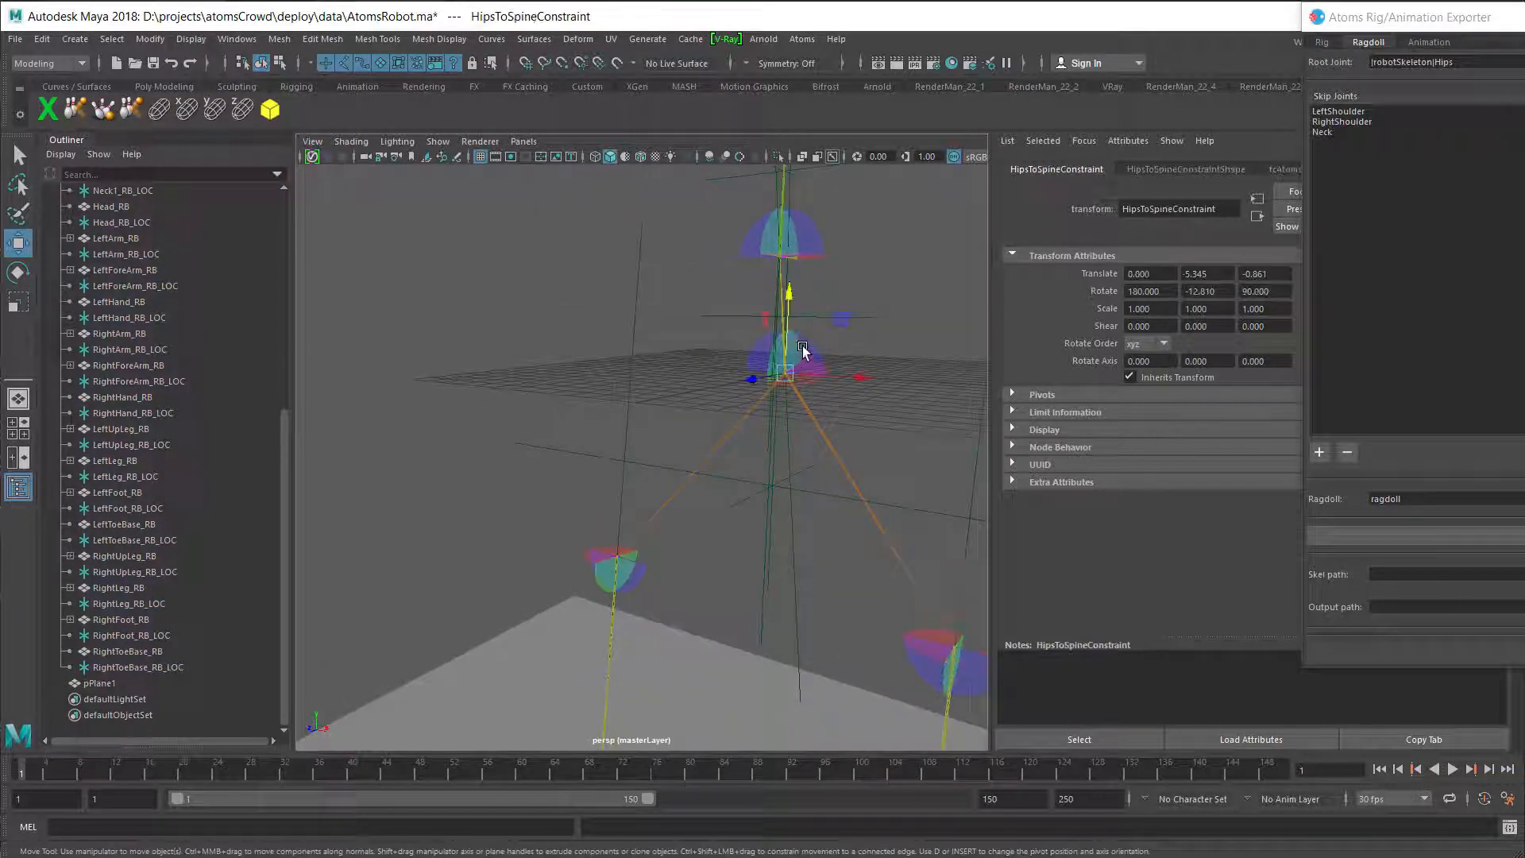
pyautogui.click(1211, 170)
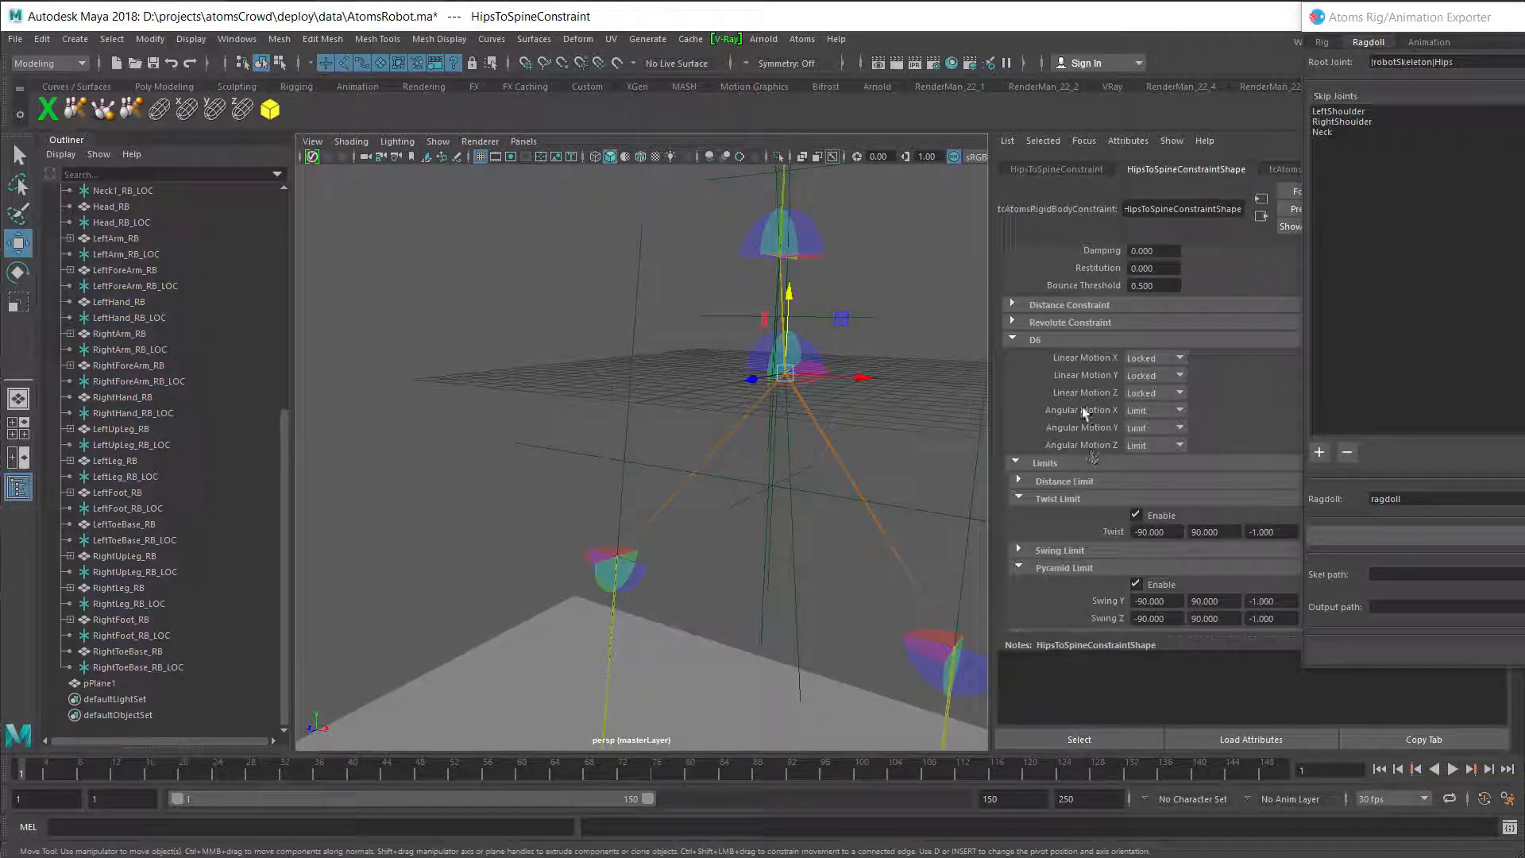
# - Set the hips-to-spine constraint's twist, Swing Y and Swing Z limits each to -10 and 10
pyautogui.click(1153, 531)
pyautogui.write('-10')
pyautogui.press('Tab')
pyautogui.write('-10')
pyautogui.press('Tab')
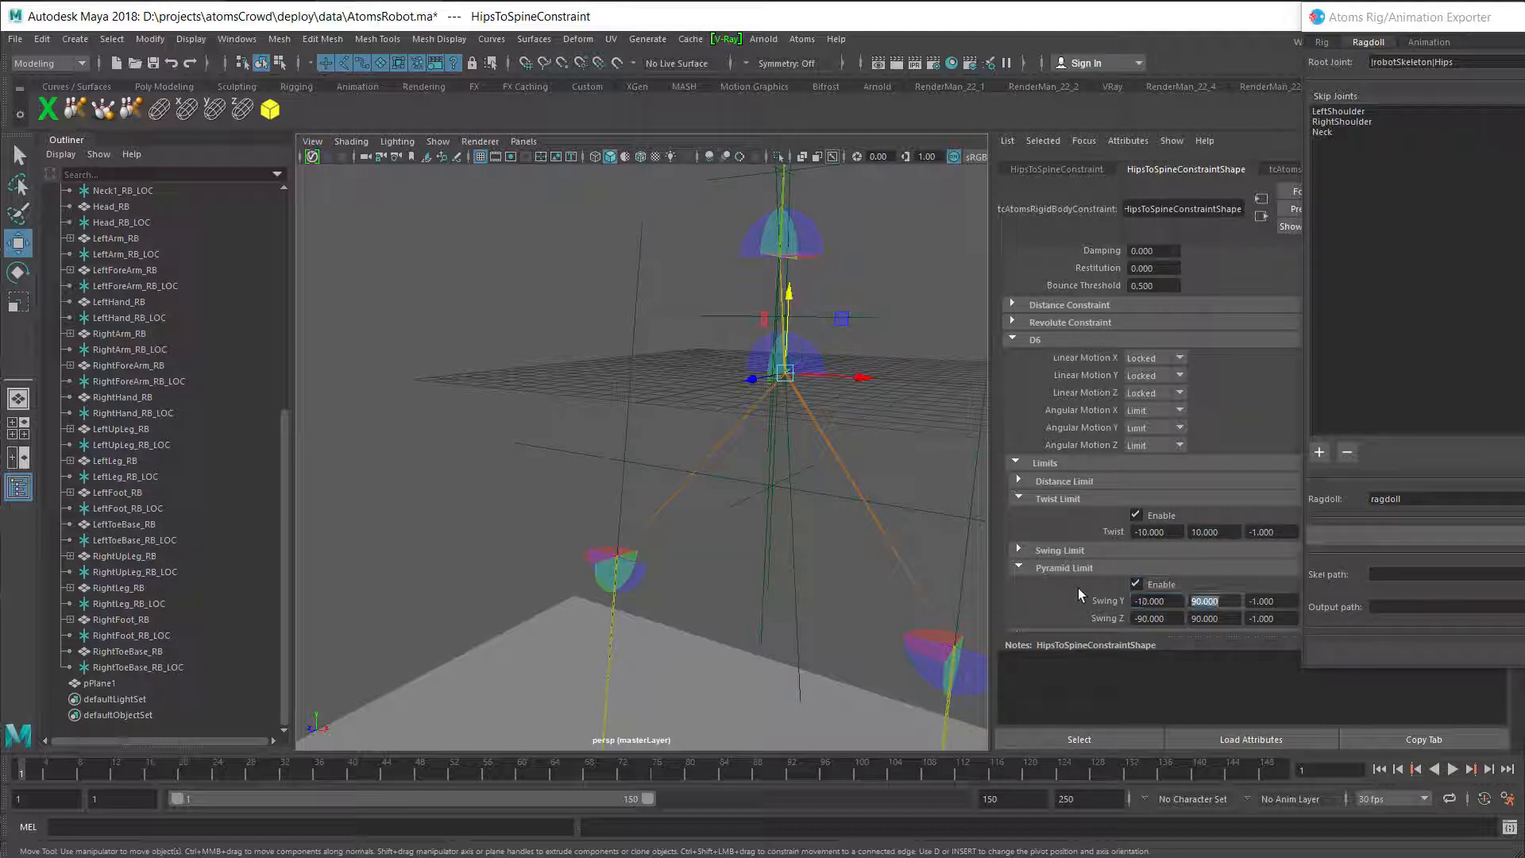
pyautogui.write('10')
pyautogui.press('Tab')
pyautogui.press('Tab')
pyautogui.write('-10')
pyautogui.press('Tab')
pyautogui.write('10')
pyautogui.press('Return')
# - Set the lower Swing Y limit of the Spine-to-Spine1 constraint to -10
pyautogui.click(809, 249)
pyautogui.moveTo(1166, 601); pyautogui.dragTo(1071, 589)
pyautogui.write('-10')
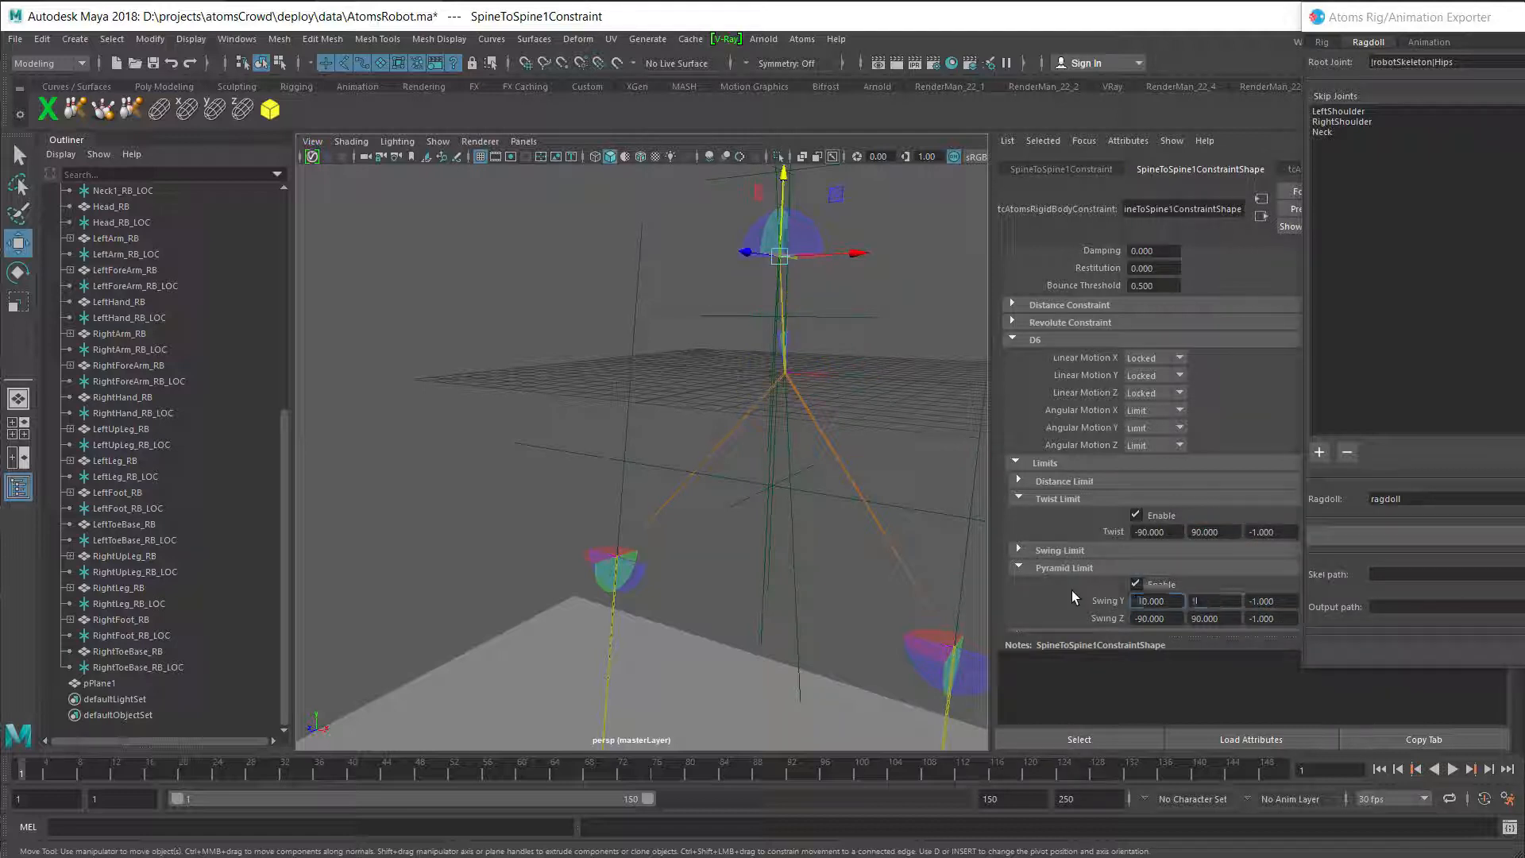
# - Set the Swing Y limits of the Spine1-to-Spine2 constraint to -10 and 10
pyautogui.keyDown('alt'); pyautogui.moveTo(790, 386); pyautogui.dragTo(749, 508, button='middle'); pyautogui.keyUp('alt')
pyautogui.click(747, 505)
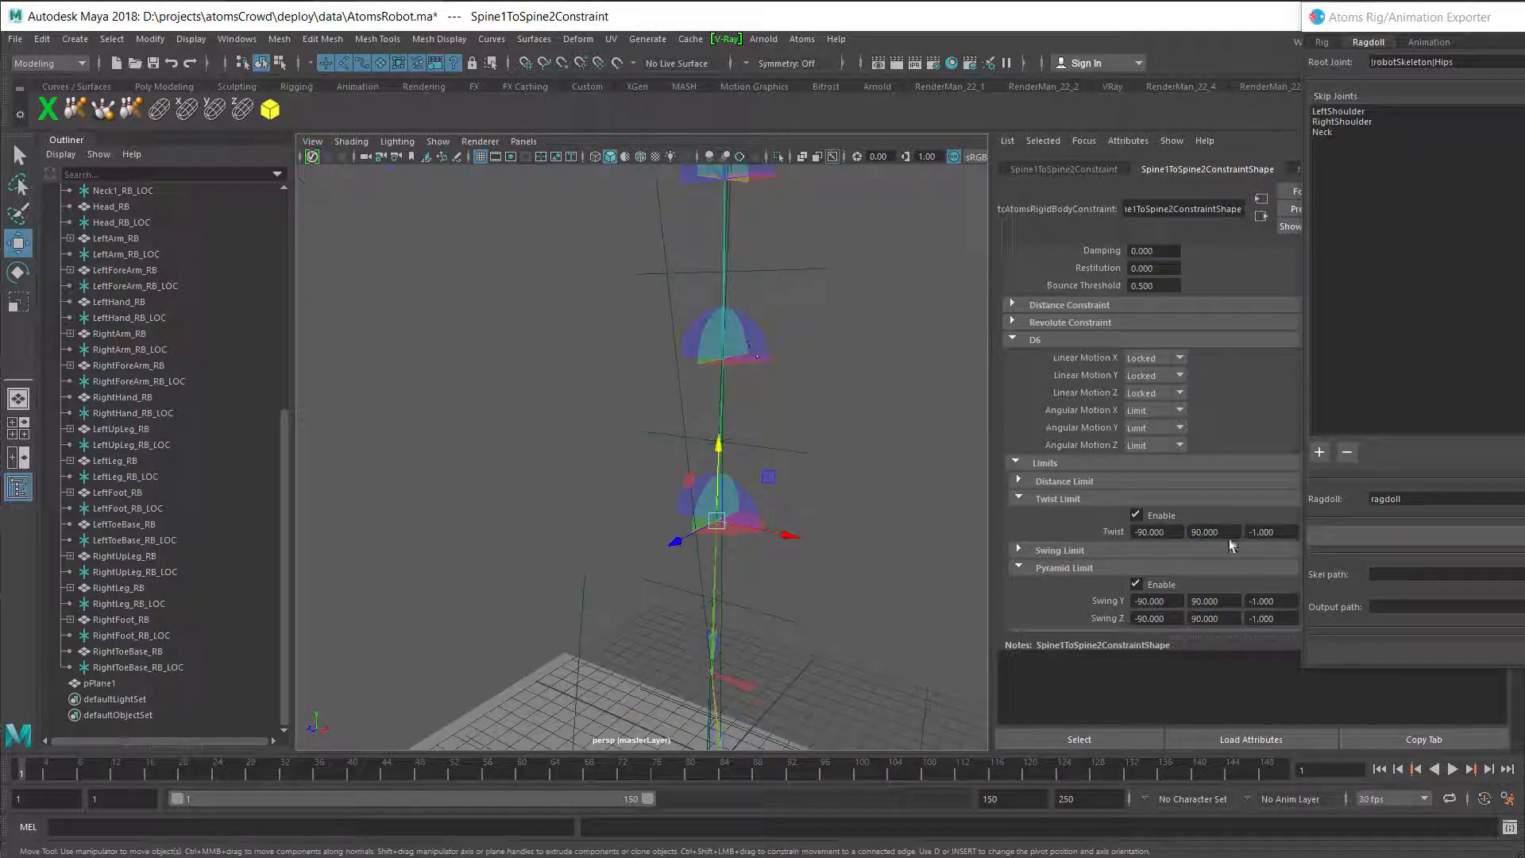
pyautogui.moveTo(1171, 603); pyautogui.dragTo(1038, 600)
pyautogui.write('-10')
pyautogui.press('Tab')
pyautogui.write('10')
# - Set the twist and Swing Y limits of the Spine2-to-Spine3 constraint to -10 and 10
pyautogui.click(750, 348)
pyautogui.moveTo(1168, 532); pyautogui.dragTo(1110, 525)
pyautogui.write('-10')
pyautogui.press('Tab')
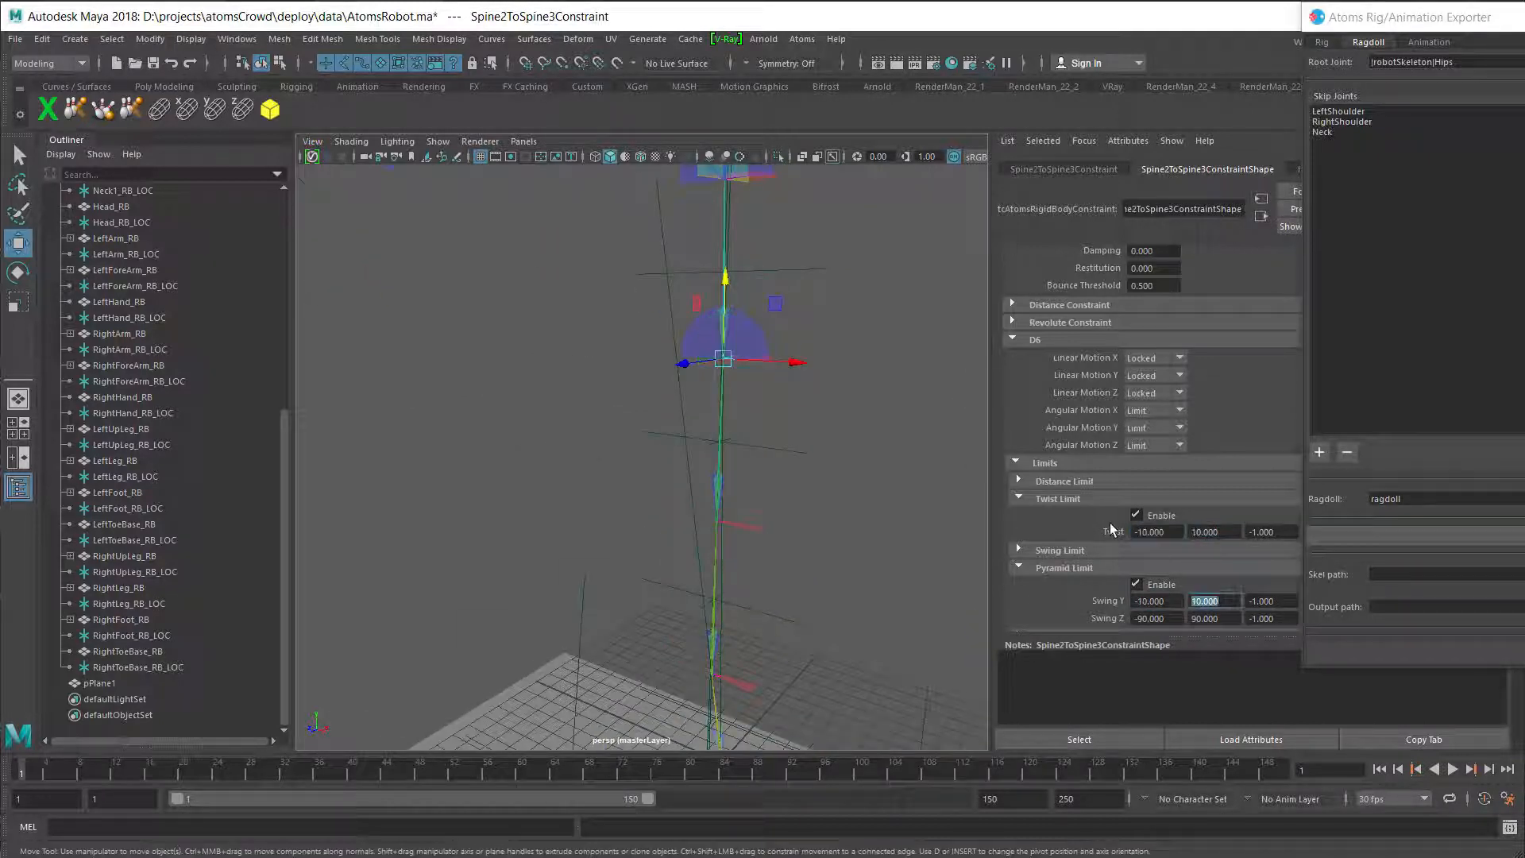
# - Set the twist and Swing Y limits of the Spine3-to-Spine4 constraint to -10 and 10
pyautogui.keyDown('alt'); pyautogui.moveTo(755, 262); pyautogui.dragTo(787, 444, button='middle'); pyautogui.keyUp('alt')
pyautogui.click(782, 397)
pyautogui.moveTo(1168, 533); pyautogui.dragTo(1093, 526)
pyautogui.write('-10')
pyautogui.press('Tab')
pyautogui.write('10')
pyautogui.press('Tab')
pyautogui.moveTo(1168, 601); pyautogui.dragTo(1082, 601)
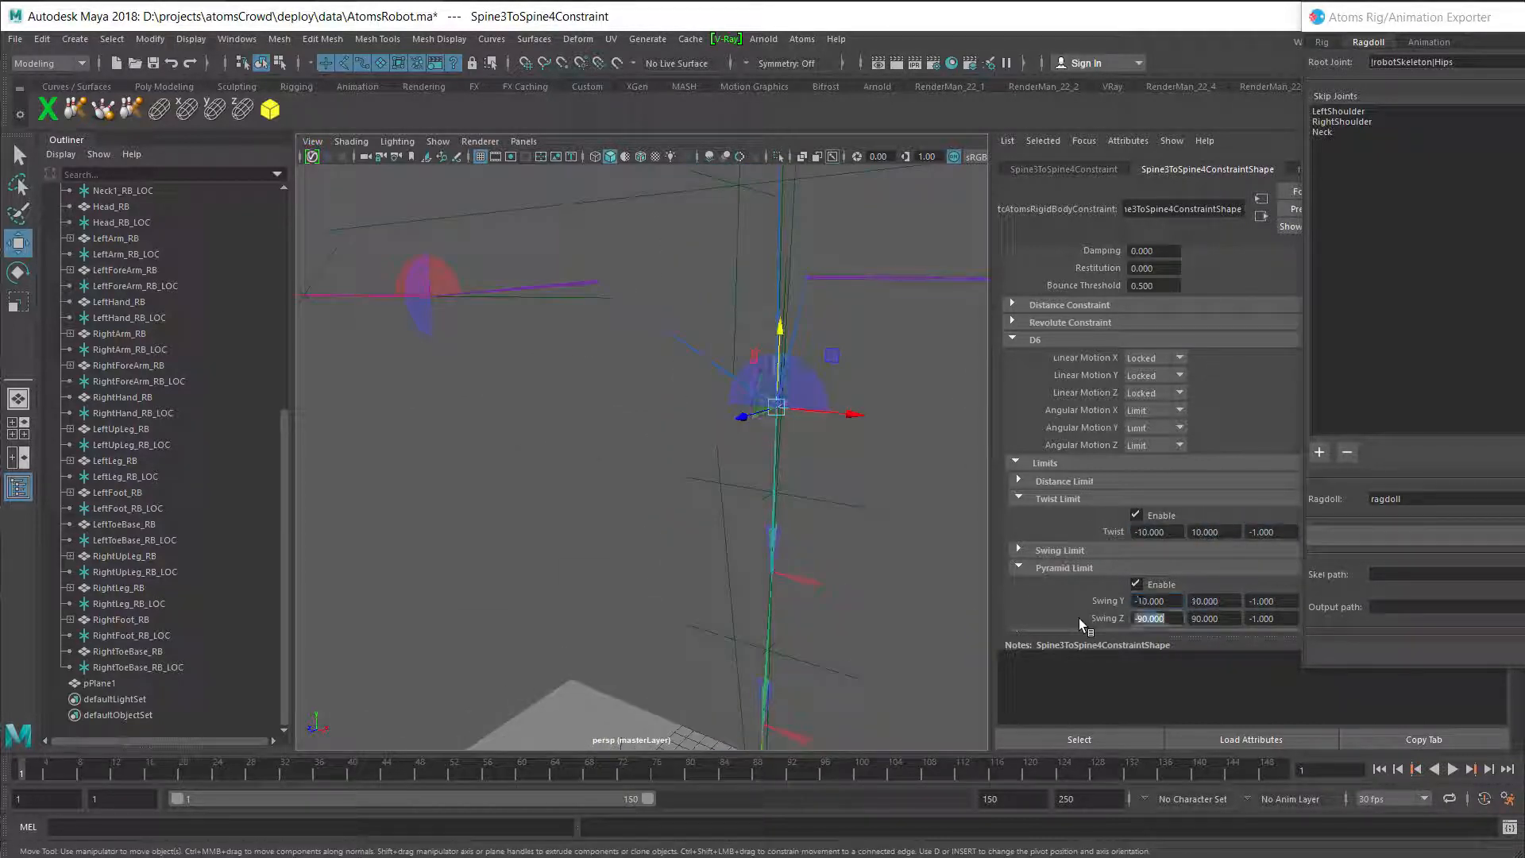
# - Set the Spine4-to-Neck1 constraint's twist limits to -20 and 20 and its lower Swing Y limit to -20
pyautogui.keyDown('alt'); pyautogui.moveTo(740, 400); pyautogui.dragTo(702, 490); pyautogui.keyUp('alt')
pyautogui.click(699, 490)
pyautogui.moveTo(1168, 533); pyautogui.dragTo(1062, 514)
pyautogui.write('-20')
pyautogui.press('Tab')
pyautogui.write('20')
pyautogui.press('Tab')
pyautogui.press('Tab')
pyautogui.write('-20')
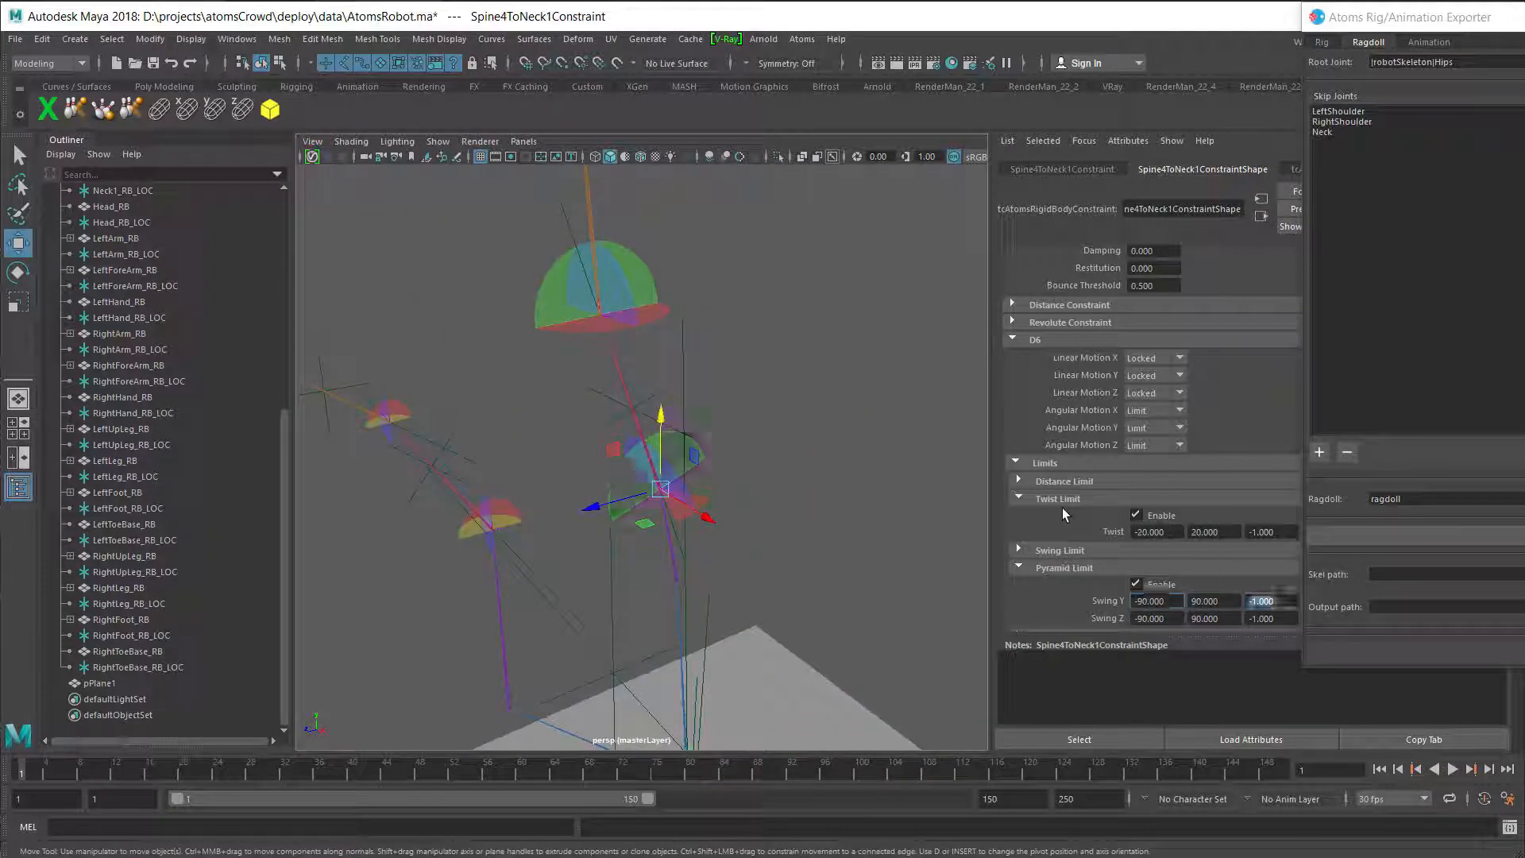
# - Set the Spine4-to-LeftArm constraint's twist limits to -20 and 20 and its lower Swing Y limit to -40
pyautogui.click(628, 274)
pyautogui.keyDown('alt'); pyautogui.moveTo(628, 274); pyautogui.dragTo(737, 457); pyautogui.keyUp('alt')
pyautogui.click(737, 456)
pyautogui.moveTo(1168, 532); pyautogui.dragTo(1066, 525)
pyautogui.write('-20')
pyautogui.press('Tab')
pyautogui.write('20')
pyautogui.moveTo(1168, 602); pyautogui.dragTo(1114, 601)
pyautogui.write('-4')
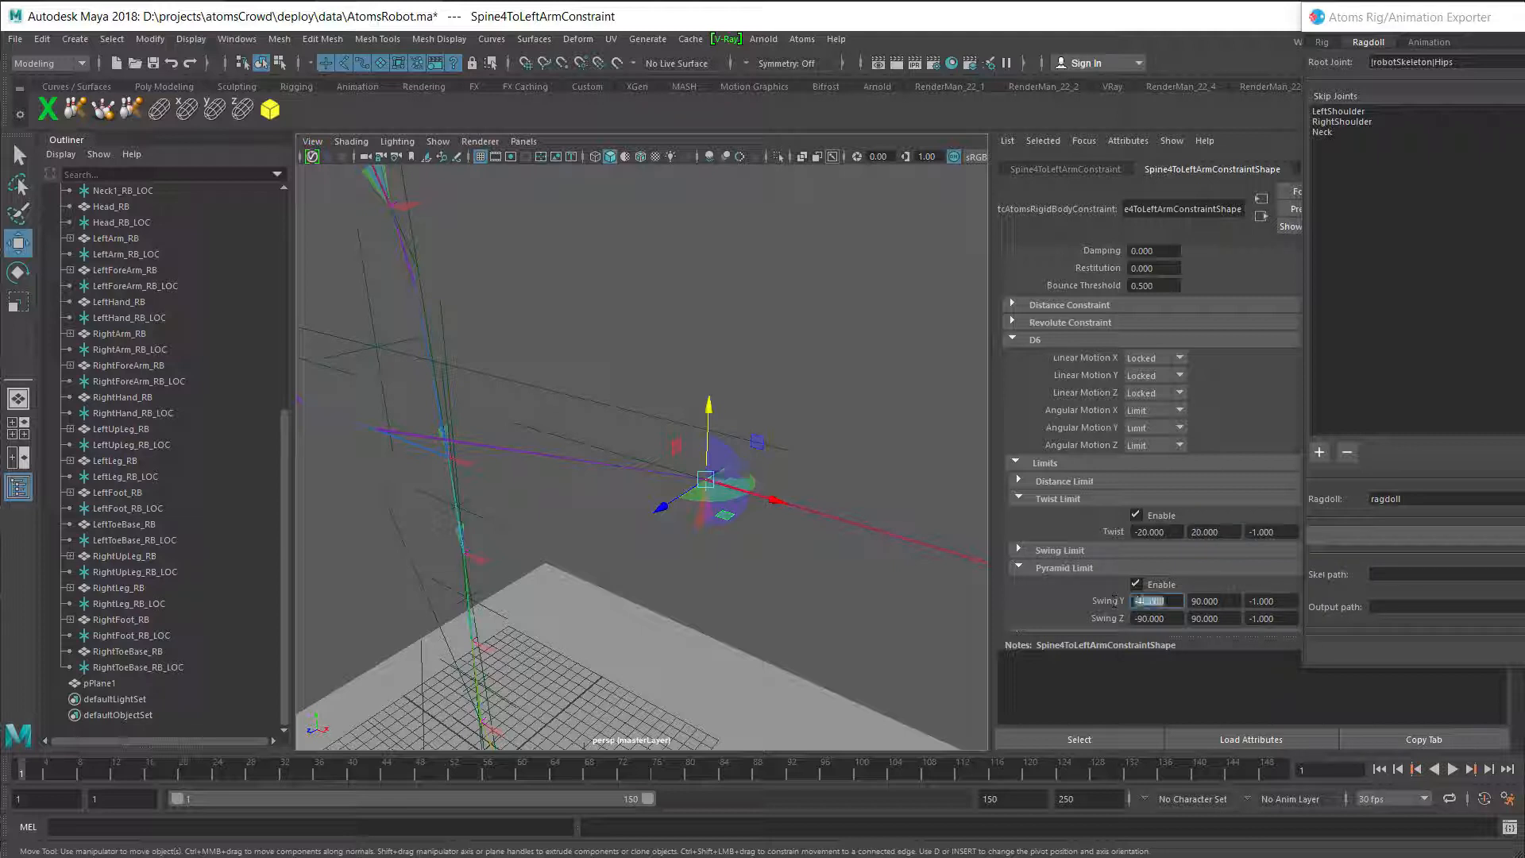
# - Lock Angular Motion X and Z on the left elbow constraint and set its lower Swing Y limit to -20
pyautogui.keyDown('alt'); pyautogui.moveTo(969, 571); pyautogui.dragTo(675, 454, button='middle'); pyautogui.keyUp('alt')
pyautogui.click(676, 452)
pyautogui.click(1158, 411)
pyautogui.click(1159, 430)
pyautogui.click(1160, 446)
pyautogui.click(1161, 465)
pyautogui.moveTo(1168, 602); pyautogui.dragTo(1074, 575)
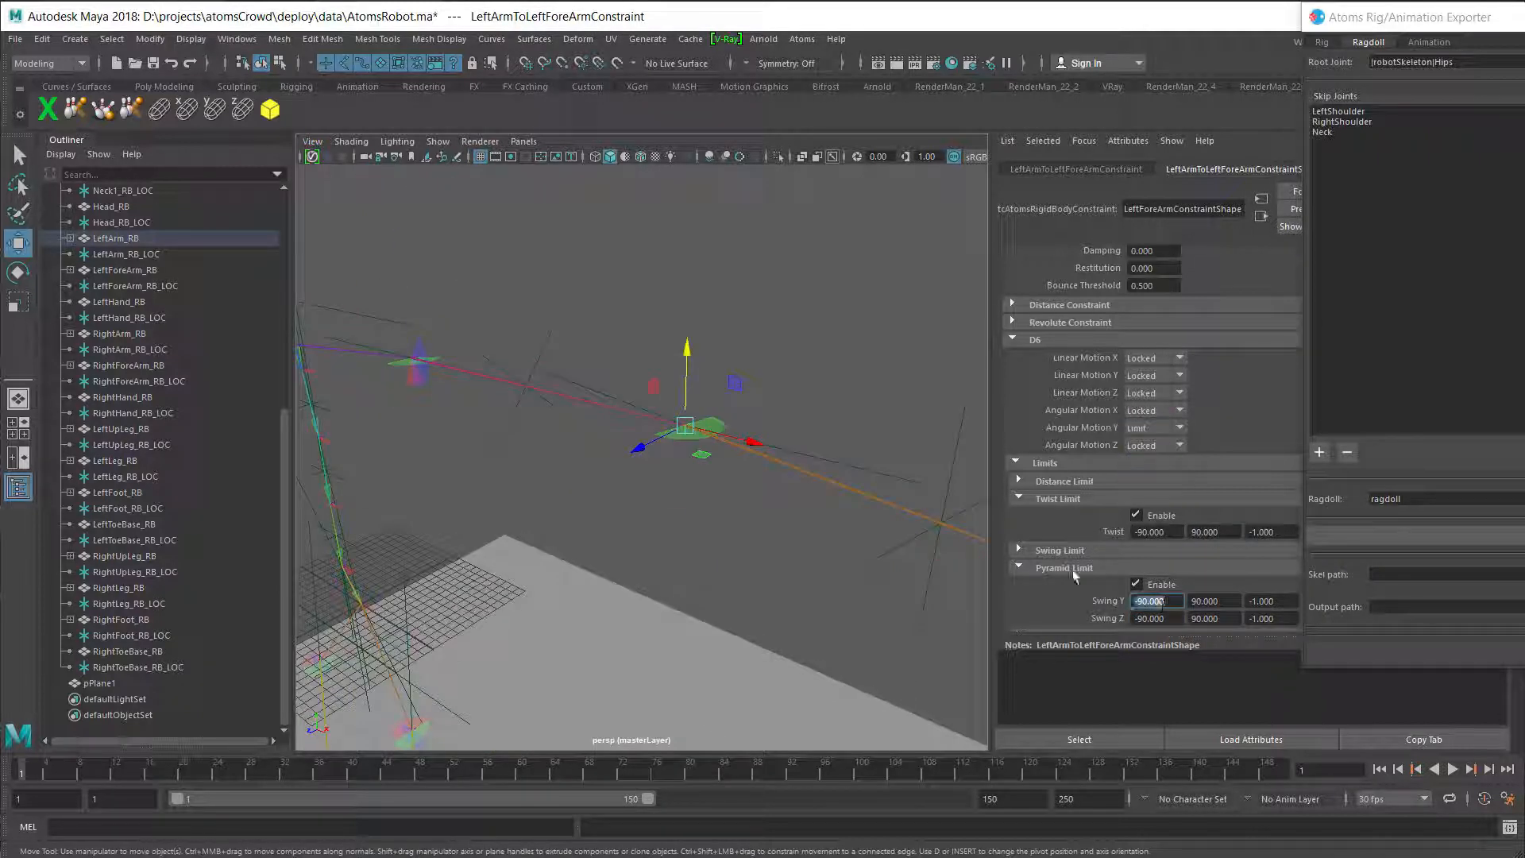
pyautogui.write('-20')
# - Select the left forearm-to-hand constraint and set its twist limits to -30 and 30
pyautogui.click(656, 468)
pyautogui.moveTo(1168, 292); pyautogui.dragTo(1116, 292)
pyautogui.click(732, 415)
pyautogui.click(713, 433)
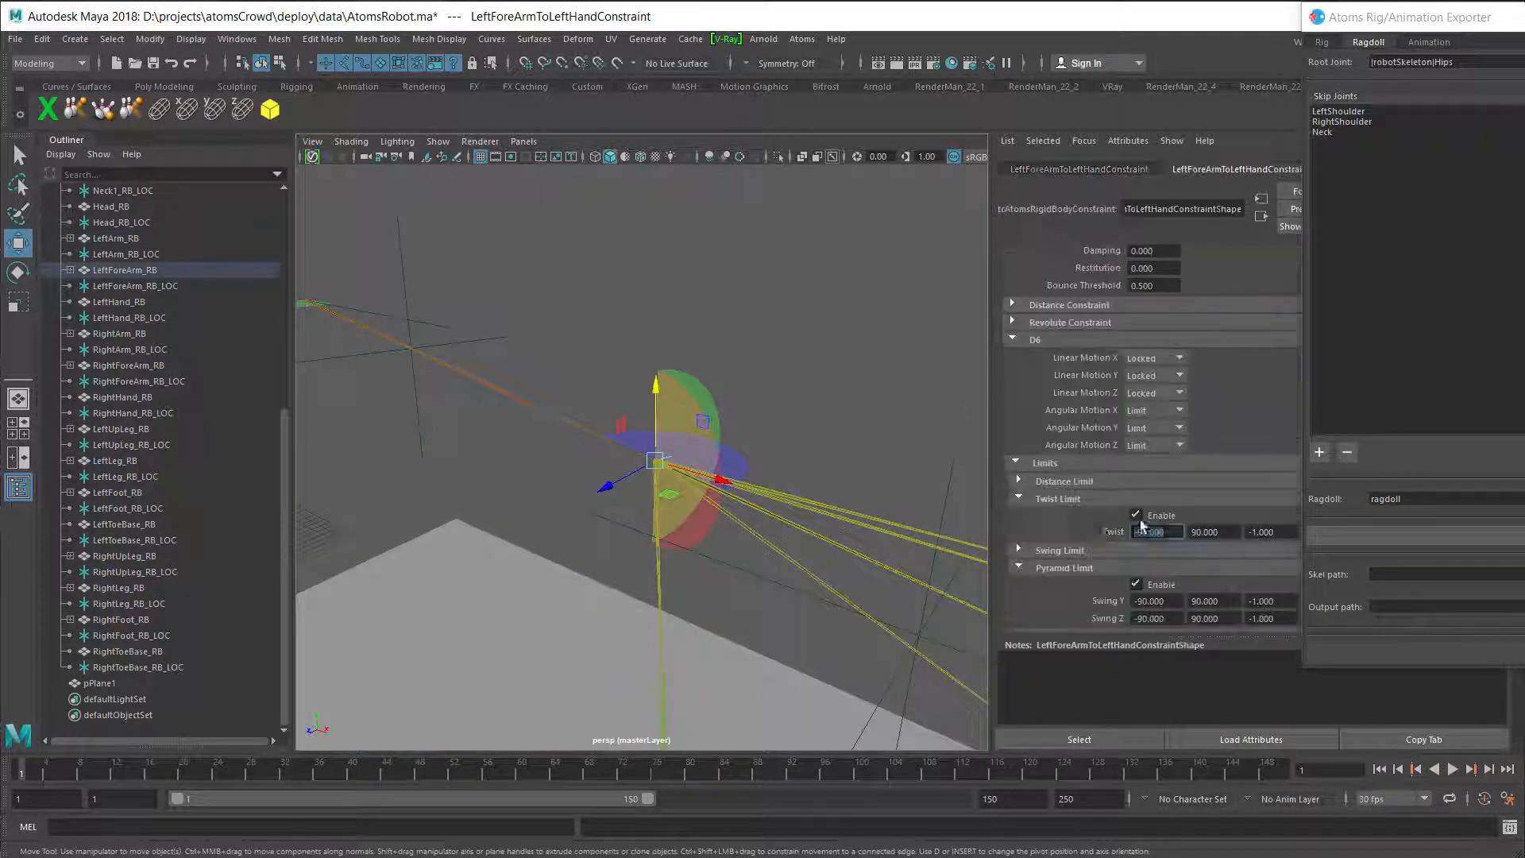
pyautogui.moveTo(1166, 532); pyautogui.dragTo(1100, 531)
pyautogui.write('-30')
pyautogui.press('Tab')
pyautogui.write('30')
# - Set the left forearm-to-hand constraint's Swing Y and Swing Z limits to -30 and 30
pyautogui.moveTo(1169, 602); pyautogui.dragTo(1087, 600)
pyautogui.write('-30')
pyautogui.press('Tab')
pyautogui.write('30')
pyautogui.press('Tab')
pyautogui.press('Tab')
pyautogui.write('-30')
pyautogui.press('Tab')
pyautogui.write('30')
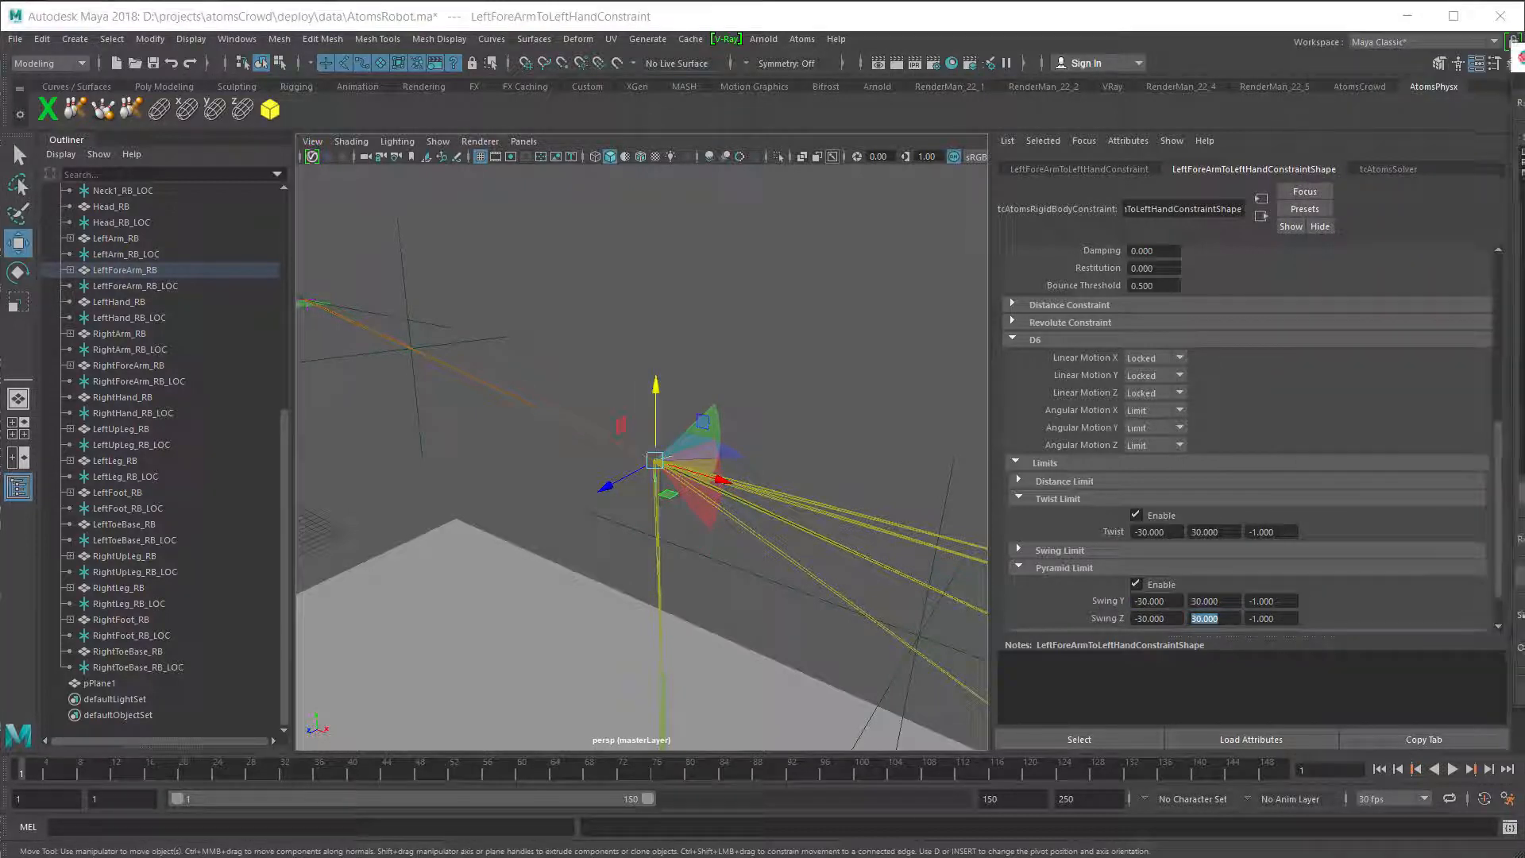
# - Set the Spine4-to-RightArm constraint's twist limits to -20 and 20 and its lower Swing Y limit to -40
pyautogui.click(748, 423)
pyautogui.moveTo(1171, 533); pyautogui.dragTo(1083, 517)
pyautogui.write('-20')
pyautogui.press('Tab')
pyautogui.write('20')
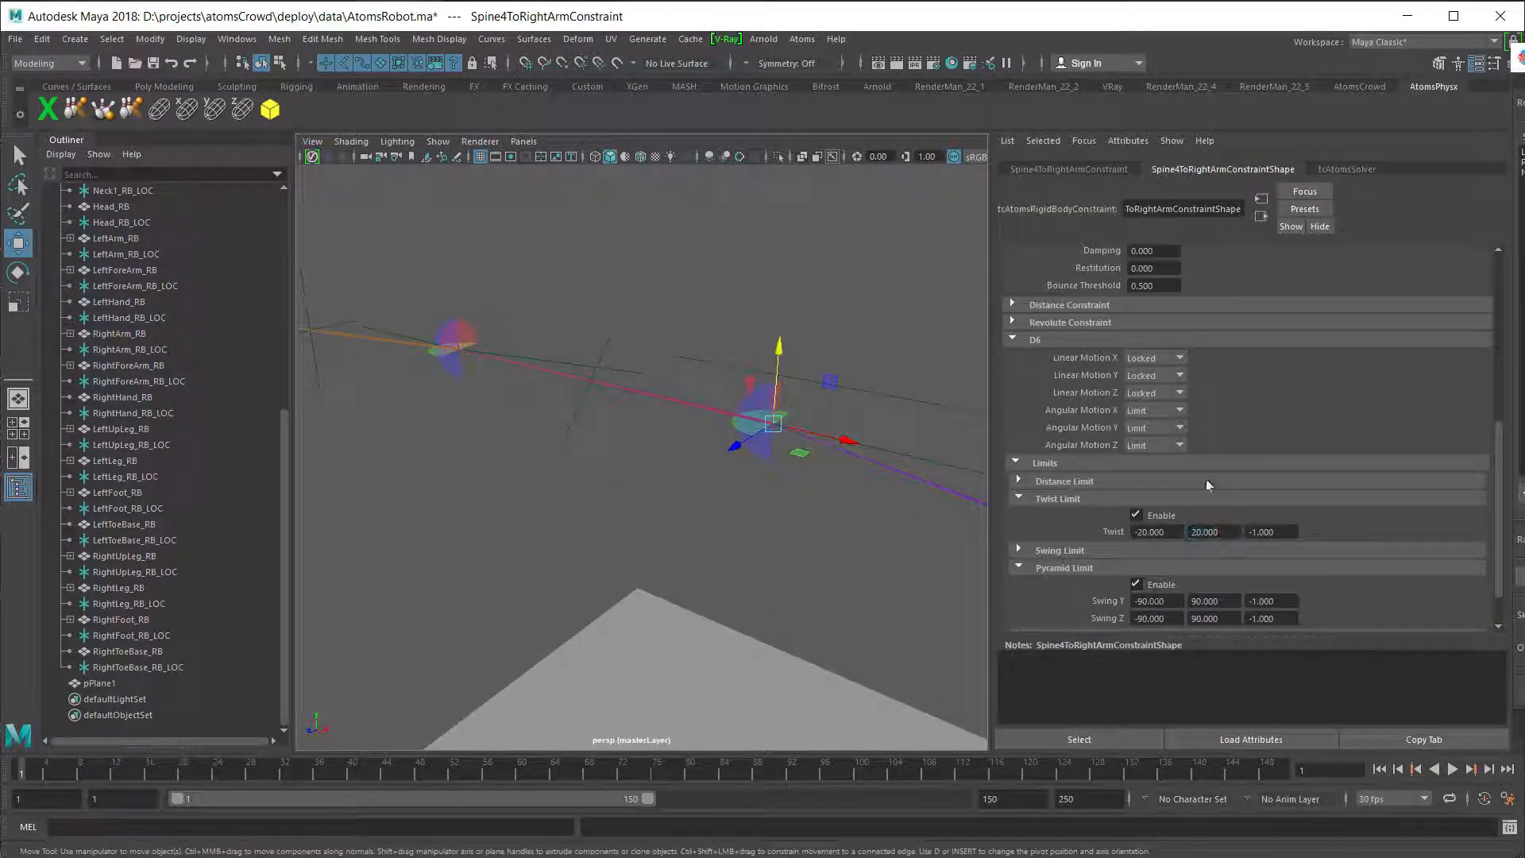
pyautogui.write('-40')
pyautogui.press('Return')
pyautogui.moveTo(1171, 602); pyautogui.dragTo(1097, 618)
pyautogui.press('Tab')
pyautogui.moveTo(1170, 532); pyautogui.dragTo(1040, 524)
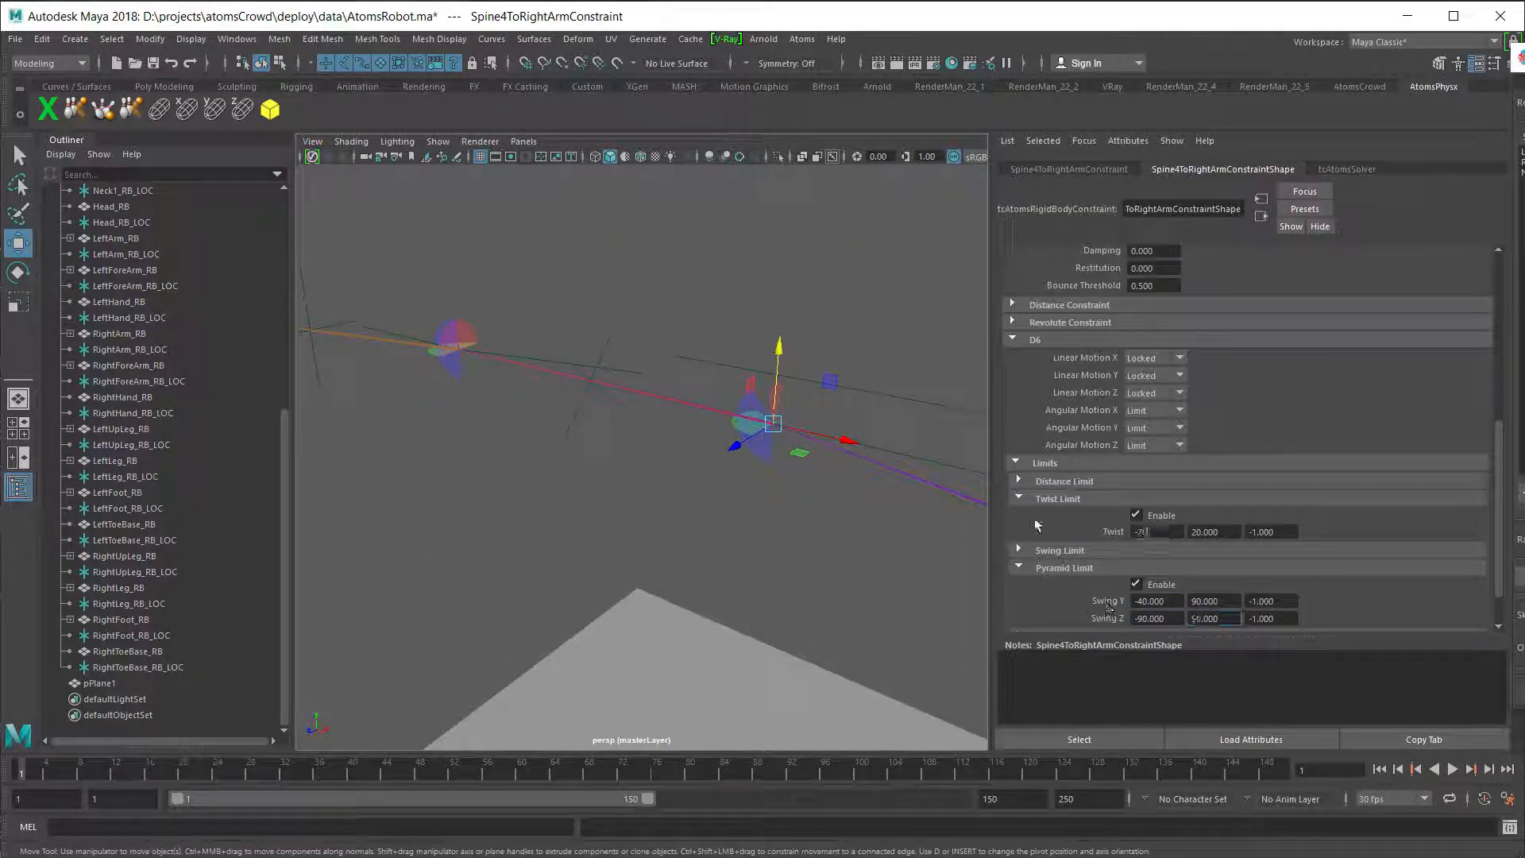
# - Lock Angular Motion X and Z on the right elbow constraint and set its lower Swing Y limit to -20
pyautogui.click(457, 342)
pyautogui.click(1155, 411)
pyautogui.click(1143, 426)
pyautogui.click(1155, 446)
pyautogui.click(1149, 461)
pyautogui.moveTo(1172, 602); pyautogui.dragTo(1105, 601)
pyautogui.write('0')
pyautogui.press('Return')
pyautogui.keyDown('alt'); pyautogui.moveTo(627, 490); pyautogui.dragTo(858, 540, button='middle'); pyautogui.keyUp('alt')
# - Reorient the right forearm-to-hand constraint with the Rotate tool and reopen its limit settings
pyautogui.click(538, 398)
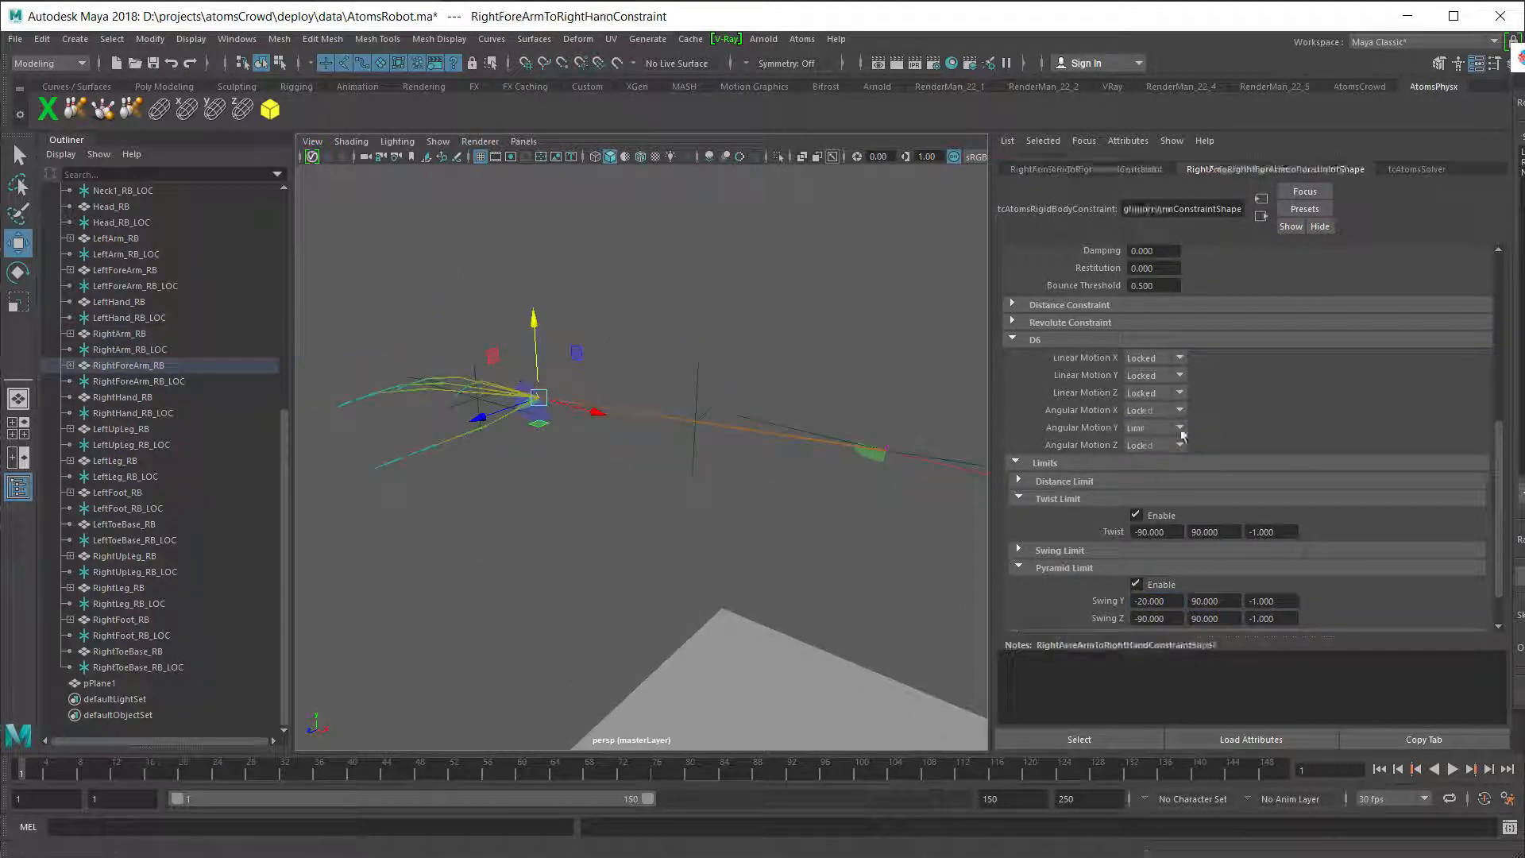
pyautogui.click(1087, 169)
pyautogui.moveTo(1272, 292); pyautogui.dragTo(1072, 289)
pyautogui.keyDown('alt'); pyautogui.moveTo(501, 485); pyautogui.dragTo(691, 483); pyautogui.keyUp('alt')
pyautogui.press('e')
pyautogui.click(1275, 169)
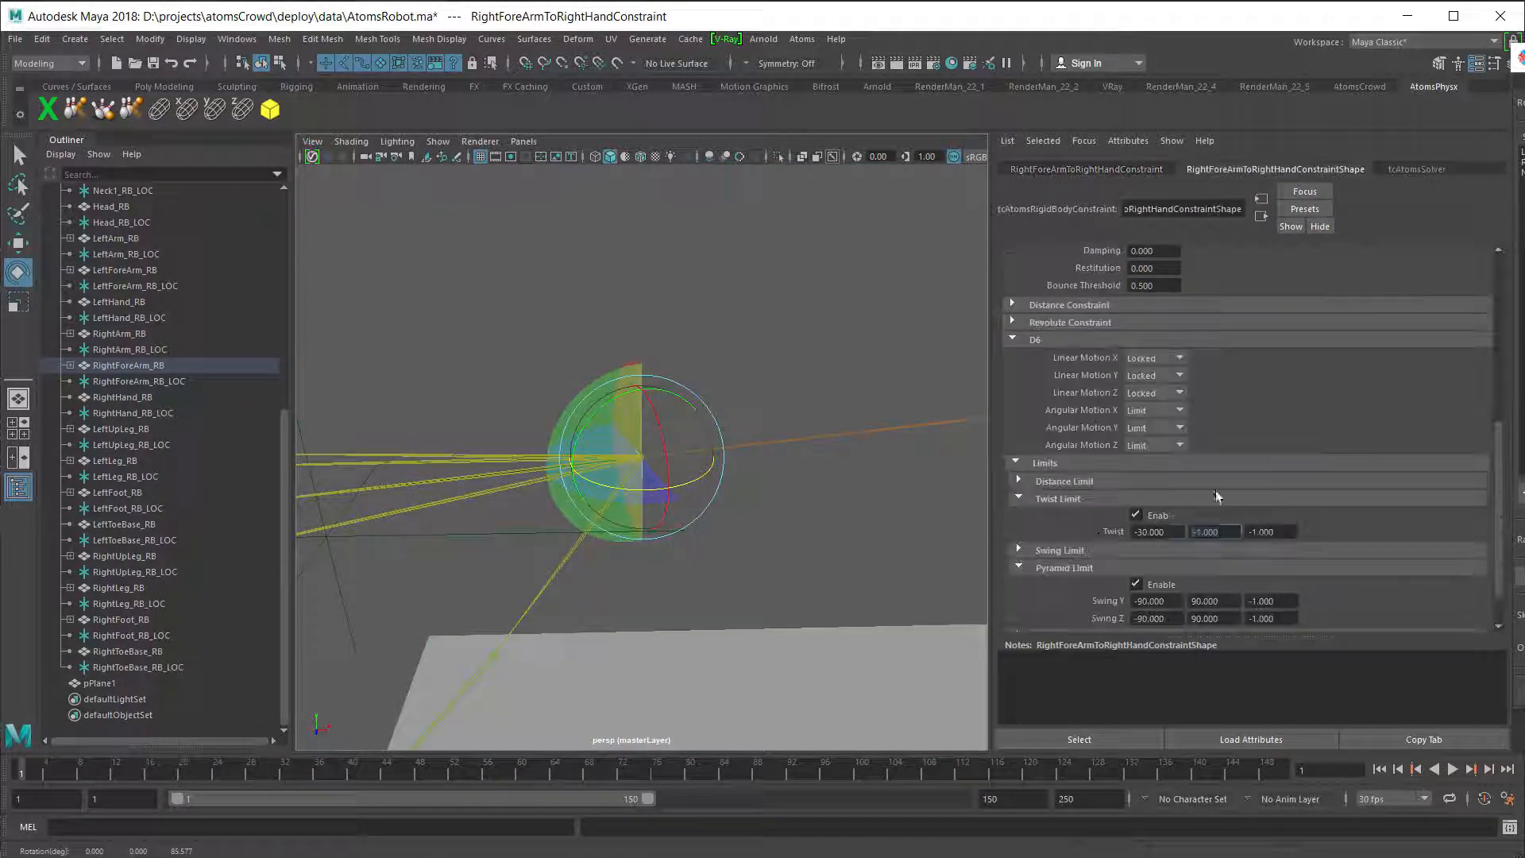
# - Set the right forearm-to-hand constraint's twist and Swing Y limits to -30 and 30
pyautogui.moveTo(1171, 533); pyautogui.dragTo(1099, 535)
pyautogui.write('-30')
pyautogui.press('Tab')
pyautogui.write('30')
pyautogui.press('Tab')
pyautogui.press('Tab')
pyautogui.write('30')
pyautogui.press('Tab')
pyautogui.write('30')
pyautogui.press('Return')
# - Lock Angular Motion X and Z on the left knee constraint, leaving only Y limited
pyautogui.scroll(-8, 453, 511)
pyautogui.click(782, 474)
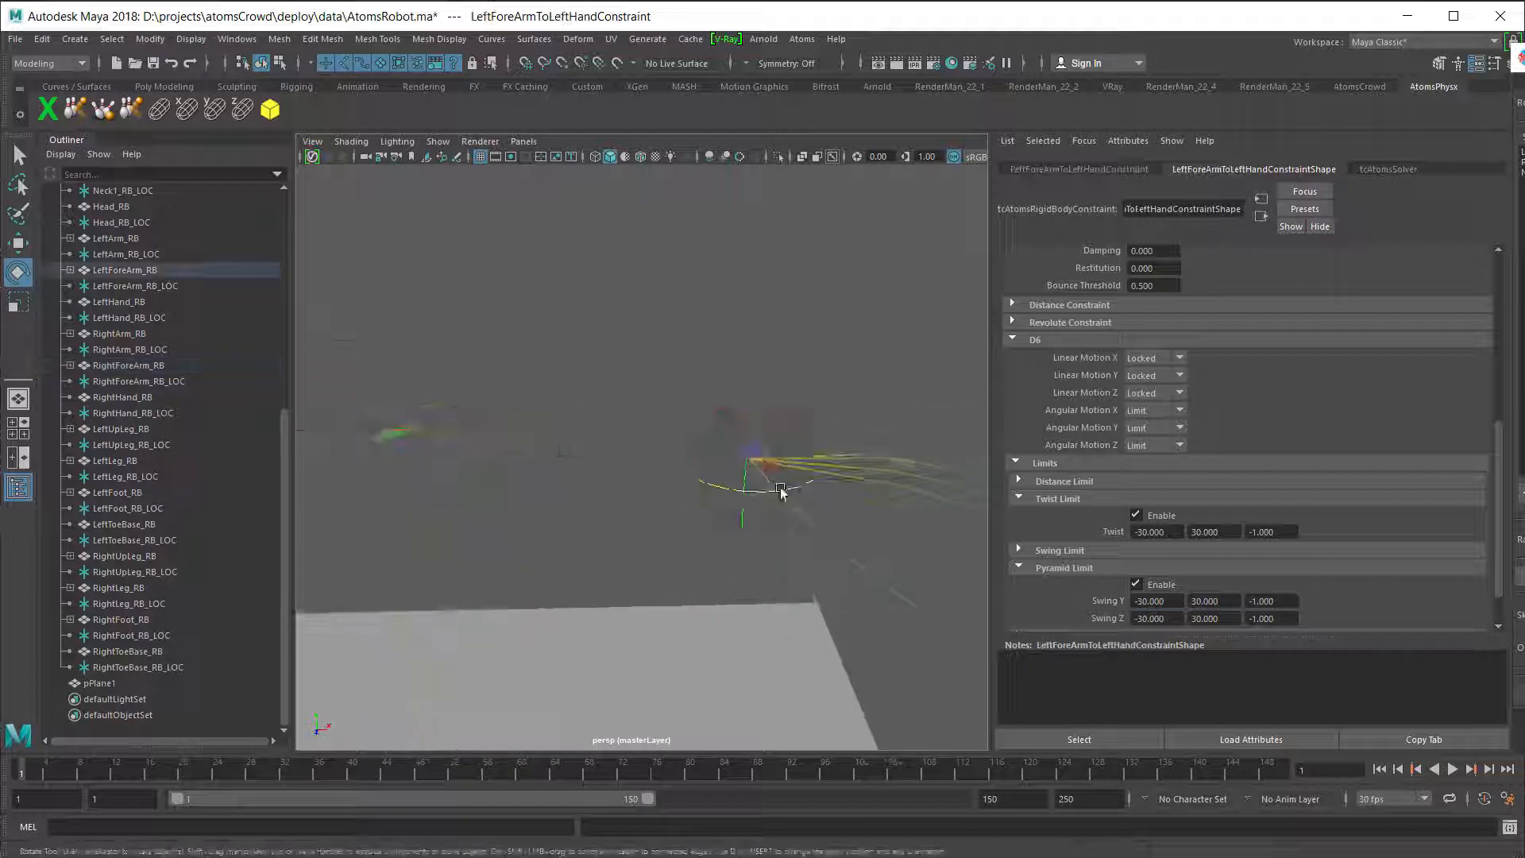
pyautogui.moveTo(780, 493)
pyautogui.keyDown('alt'); pyautogui.mouseDown()
pyautogui.moveTo(698, 535)
pyautogui.moveTo(858, 390)
pyautogui.moveTo(763, 514)
pyautogui.mouseUp(); pyautogui.keyUp('alt')
pyautogui.click(764, 510)
pyautogui.press('f')
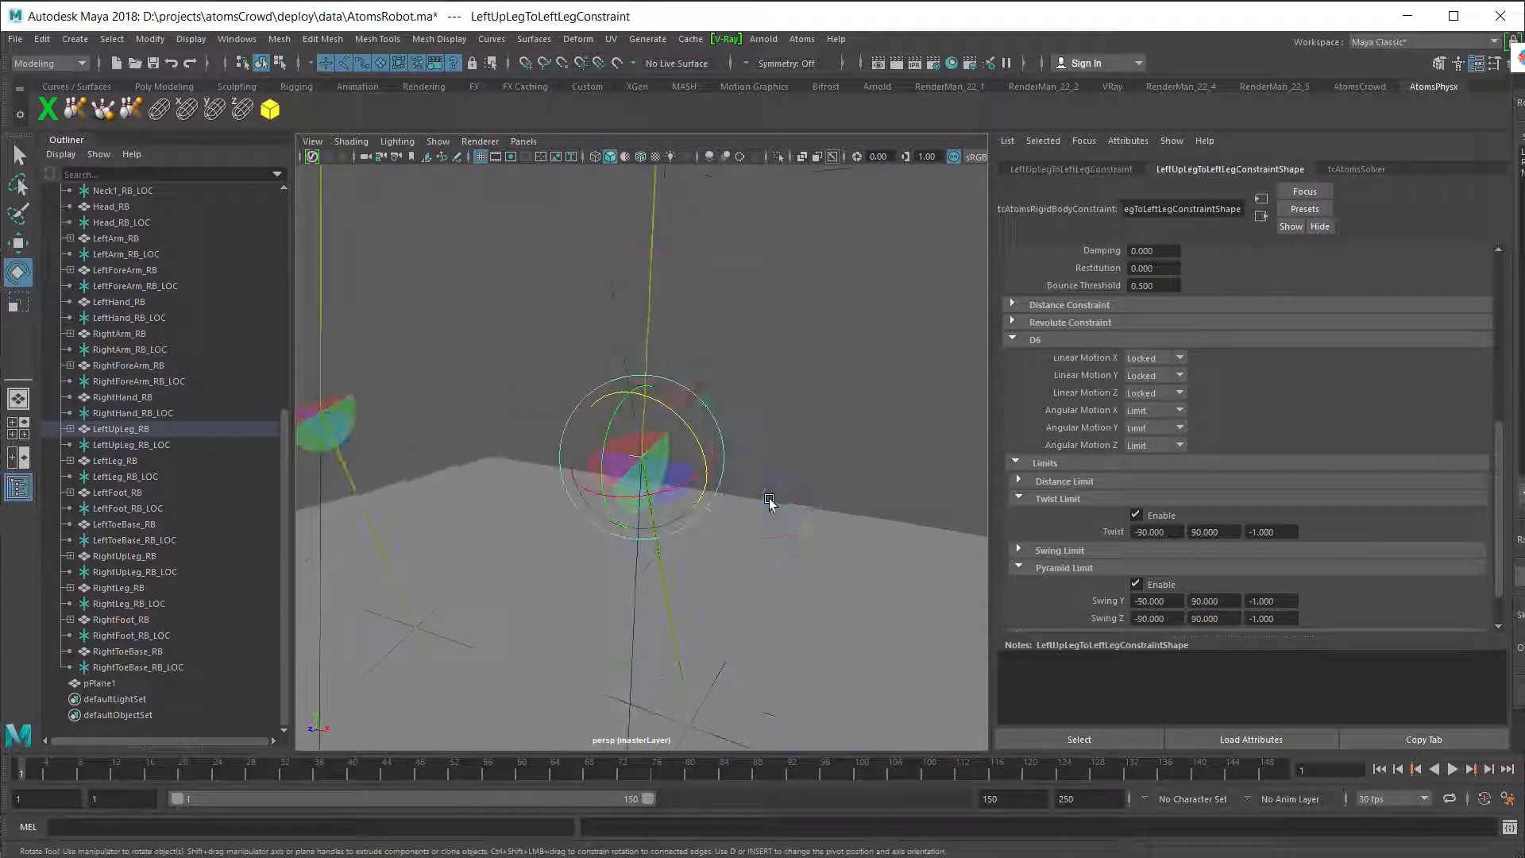
pyautogui.click(1153, 467)
pyautogui.keyDown('alt'); pyautogui.moveTo(715, 636); pyautogui.dragTo(739, 421, button='middle'); pyautogui.keyUp('alt')
pyautogui.click(732, 638)
pyautogui.click(653, 397)
# - Set the left knee constraint's upper Swing Y limit to 20
pyautogui.moveTo(1181, 605); pyautogui.dragTo(1117, 595)
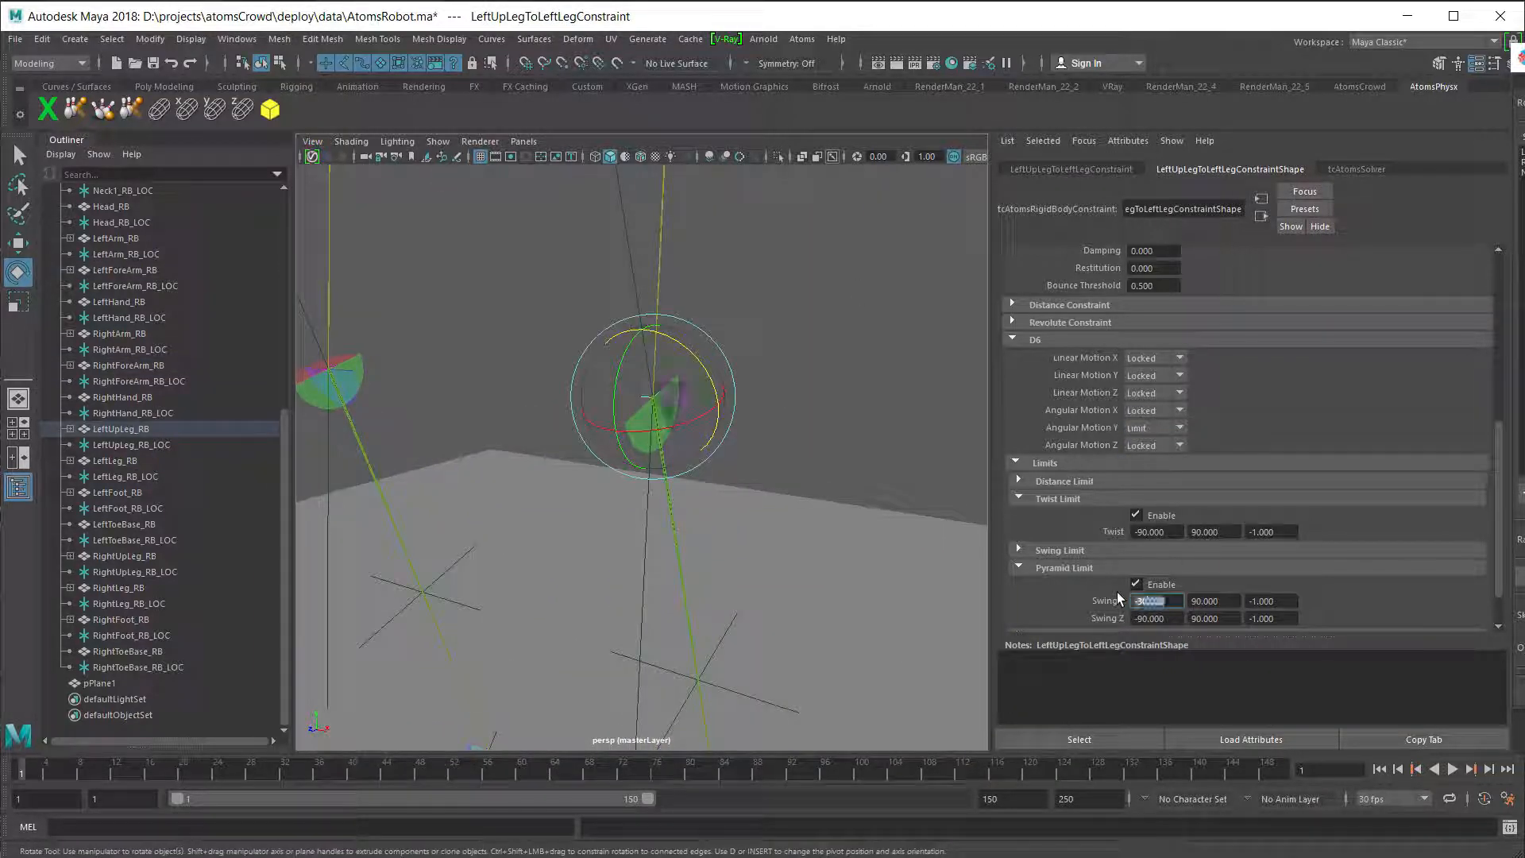
pyautogui.press('Tab')
pyautogui.write('20')
pyautogui.press('Return')
# - Set the left leg-to-foot constraint's twist limits to -20 and 20 and its lower Swing Y limit to -30
pyautogui.keyDown('alt'); pyautogui.moveTo(707, 676); pyautogui.dragTo(685, 341, button='middle'); pyautogui.keyUp('alt')
pyautogui.click(692, 524)
pyautogui.moveTo(1174, 532); pyautogui.dragTo(1114, 527)
pyautogui.write('-20')
pyautogui.press('Tab')
pyautogui.write('20')
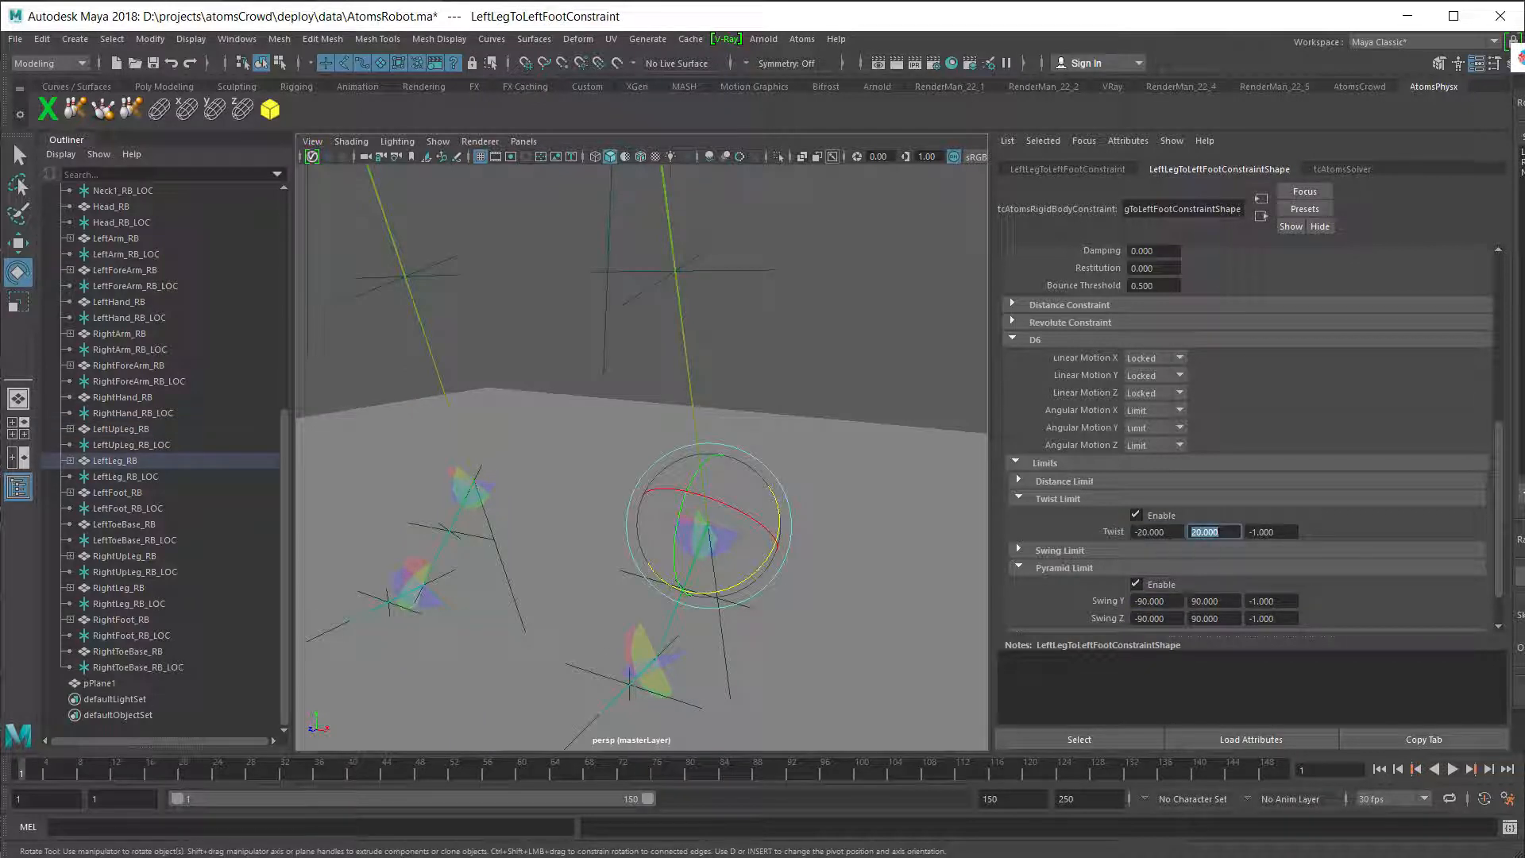
pyautogui.moveTo(1174, 602); pyautogui.dragTo(1123, 591)
pyautogui.write('-30')
pyautogui.press('Tab')
pyautogui.press('Tab')
pyautogui.press('Tab')
# - Rotate the left foot-to-toe constraint freehand and lock its Angular Motion X
pyautogui.keyDown('alt'); pyautogui.moveTo(636, 636); pyautogui.dragTo(645, 602, button='middle'); pyautogui.keyUp('alt')
pyautogui.click(657, 616)
pyautogui.moveTo(700, 565); pyautogui.dragTo(727, 604)
pyautogui.click(1155, 411)
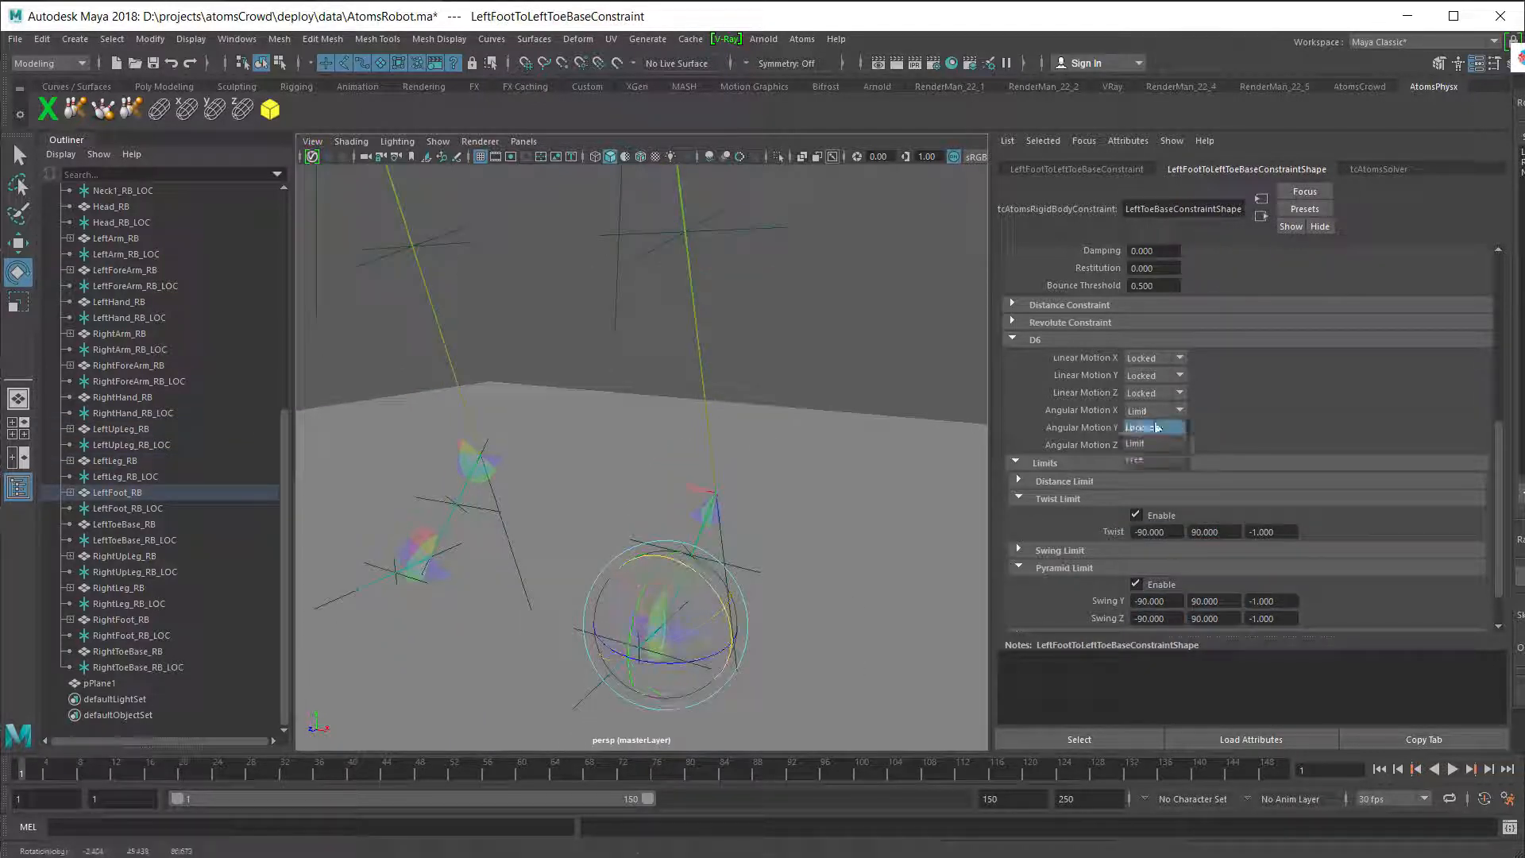
# - Lock Angular Motion X on the right foot-to-toe constraint and set its lower Swing Y limit to -30
pyautogui.keyDown('alt'); pyautogui.moveTo(477, 559); pyautogui.dragTo(635, 549, button='middle'); pyautogui.keyUp('alt')
pyautogui.click(564, 549)
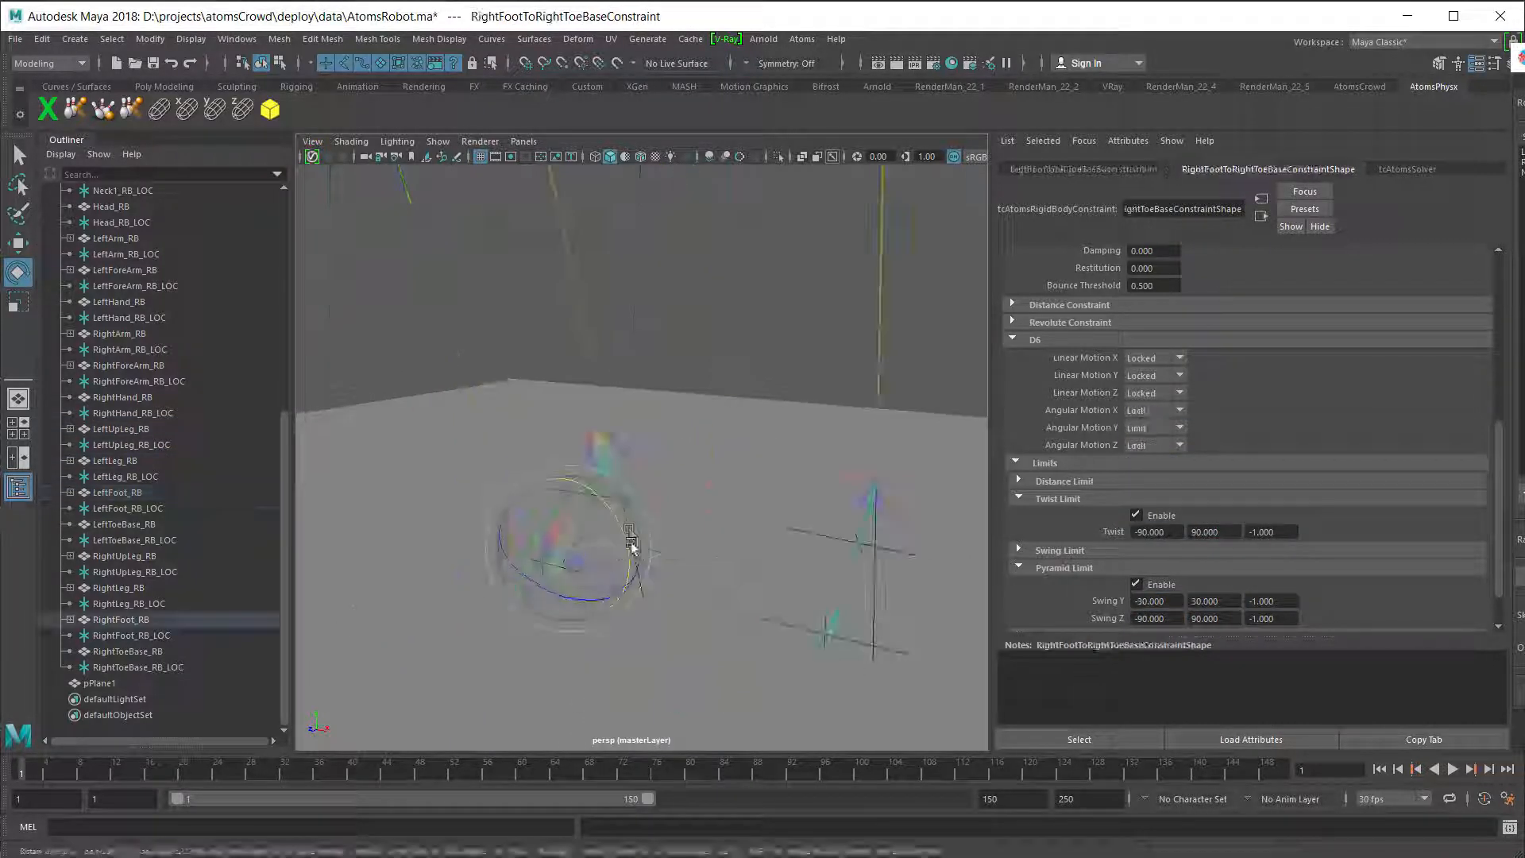
pyautogui.click(1155, 411)
pyautogui.click(1175, 427)
pyautogui.moveTo(1174, 602); pyautogui.dragTo(1084, 574)
pyautogui.write('-30')
pyautogui.press('Tab')
# - Set the right leg-to-foot constraint's twist limits to -20 and 20 and its lower Swing Y limit to -30
pyautogui.click(602, 404)
pyautogui.moveTo(1174, 532); pyautogui.dragTo(1092, 517)
pyautogui.write('-20')
pyautogui.press('Tab')
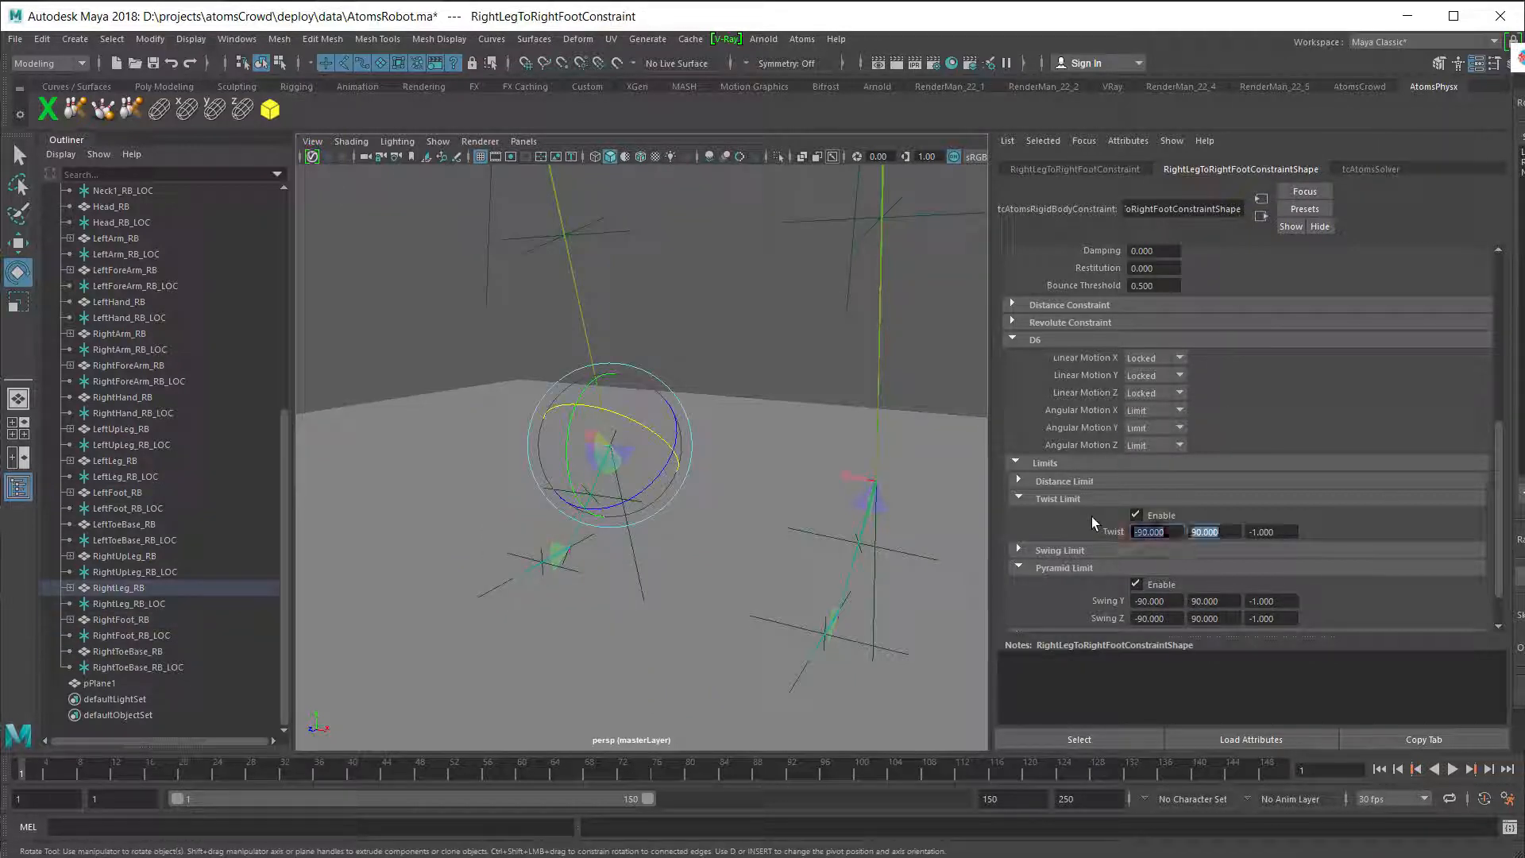
pyautogui.write('20')
pyautogui.write('-30')
pyautogui.moveTo(1174, 601); pyautogui.dragTo(1066, 588)
# - Lock Angular Motion X and Z on the right knee constraint and set its upper Swing Y limit to 20
pyautogui.click(764, 444)
pyautogui.click(1155, 411)
pyautogui.click(1152, 395)
pyautogui.click(1155, 446)
pyautogui.click(1152, 430)
pyautogui.press('Tab')
pyautogui.write('20')
# - Limit both hip-to-upper-leg constraints, giving the left one twist -10 to 10, Swing Y from -40 and Swing Z -30 to 30
pyautogui.keyDown('alt'); pyautogui.moveTo(787, 317); pyautogui.dragTo(792, 569, button='middle'); pyautogui.keyUp('alt')
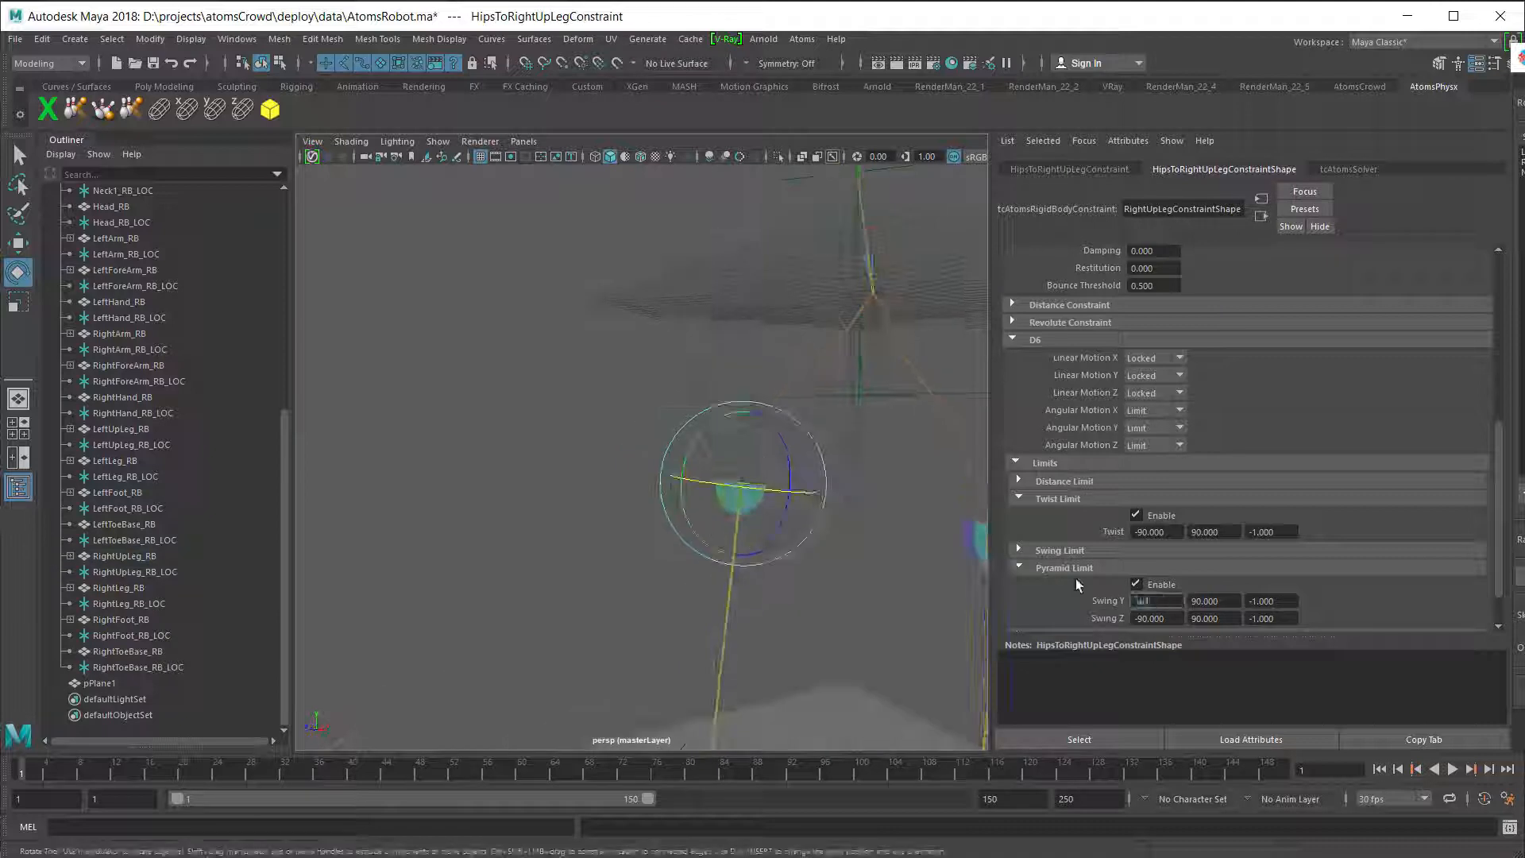
pyautogui.write('-30')
pyautogui.press('Tab')
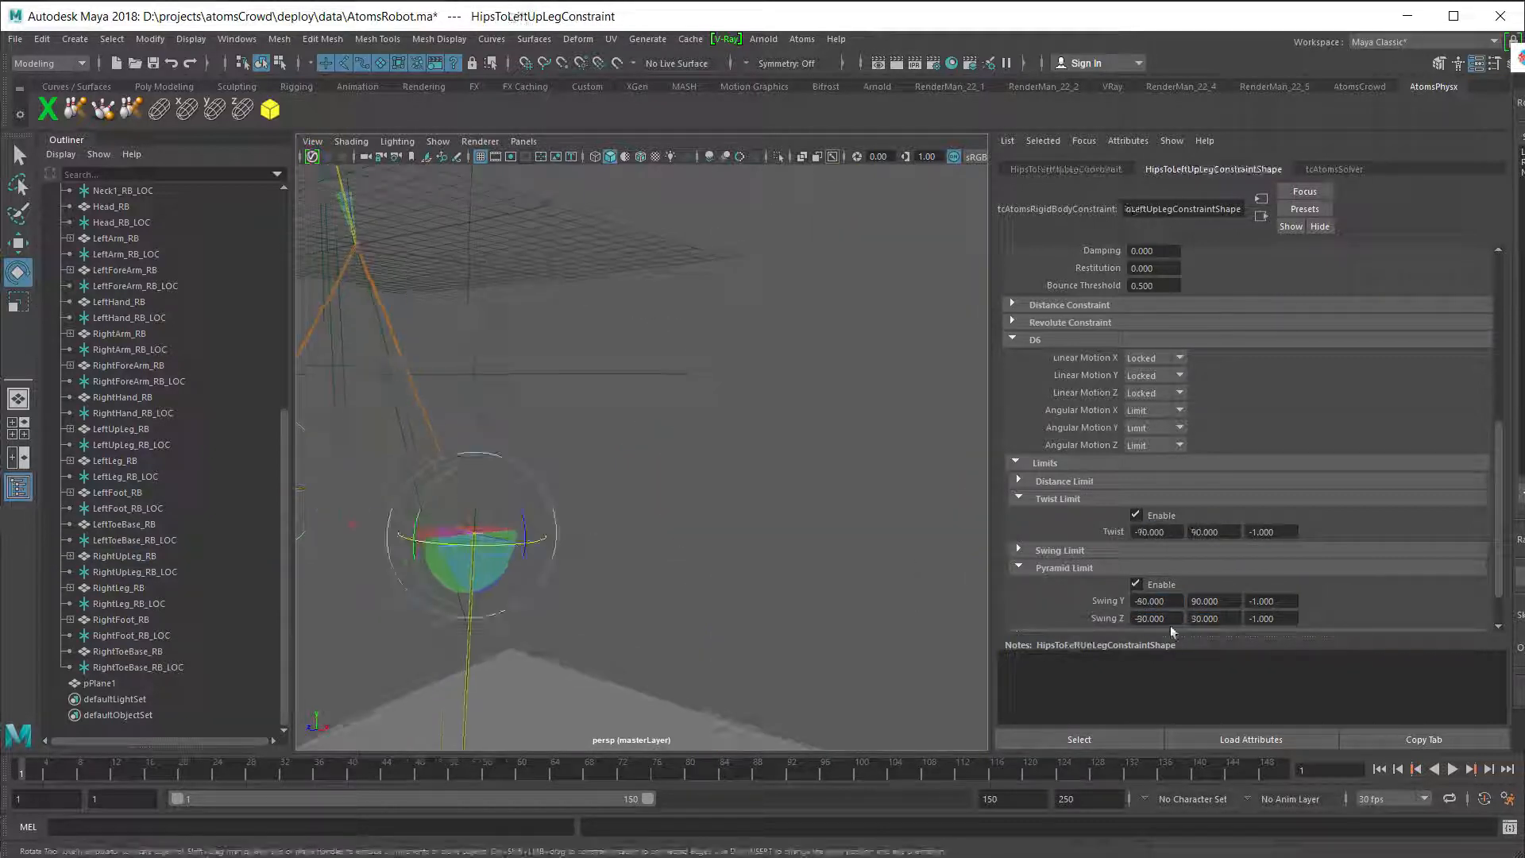
pyautogui.press('Tab')
pyautogui.press('Tab')
pyautogui.press('Tab')
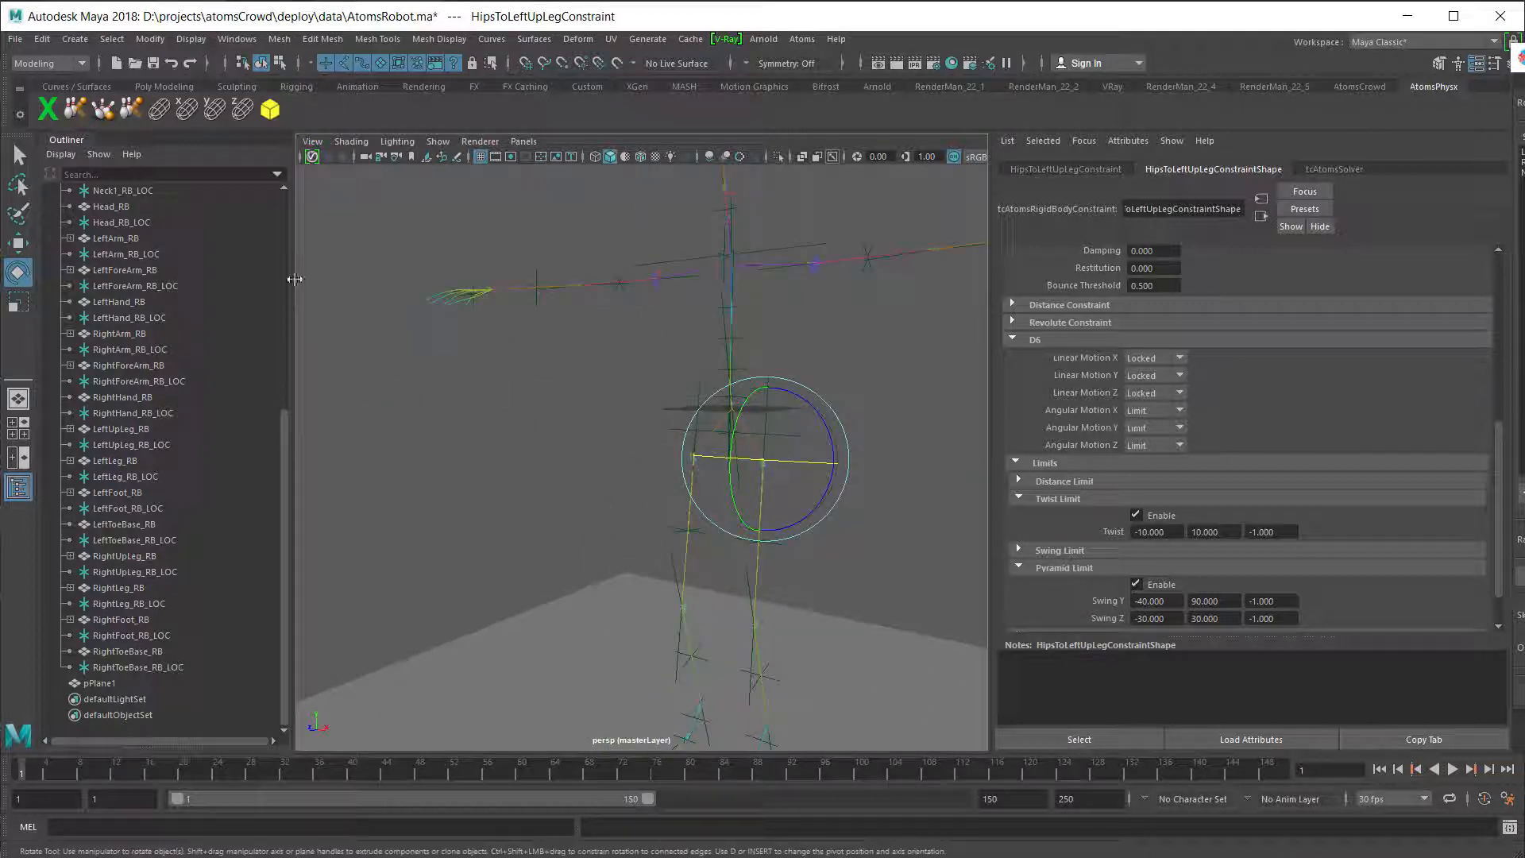
# - Select everything from Hips_RB to RightToeBase_RB_LOC in the ragdoll group and turn on the solid capsule display
pyautogui.click(146, 667)
pyautogui.scroll(15, 151, 557)
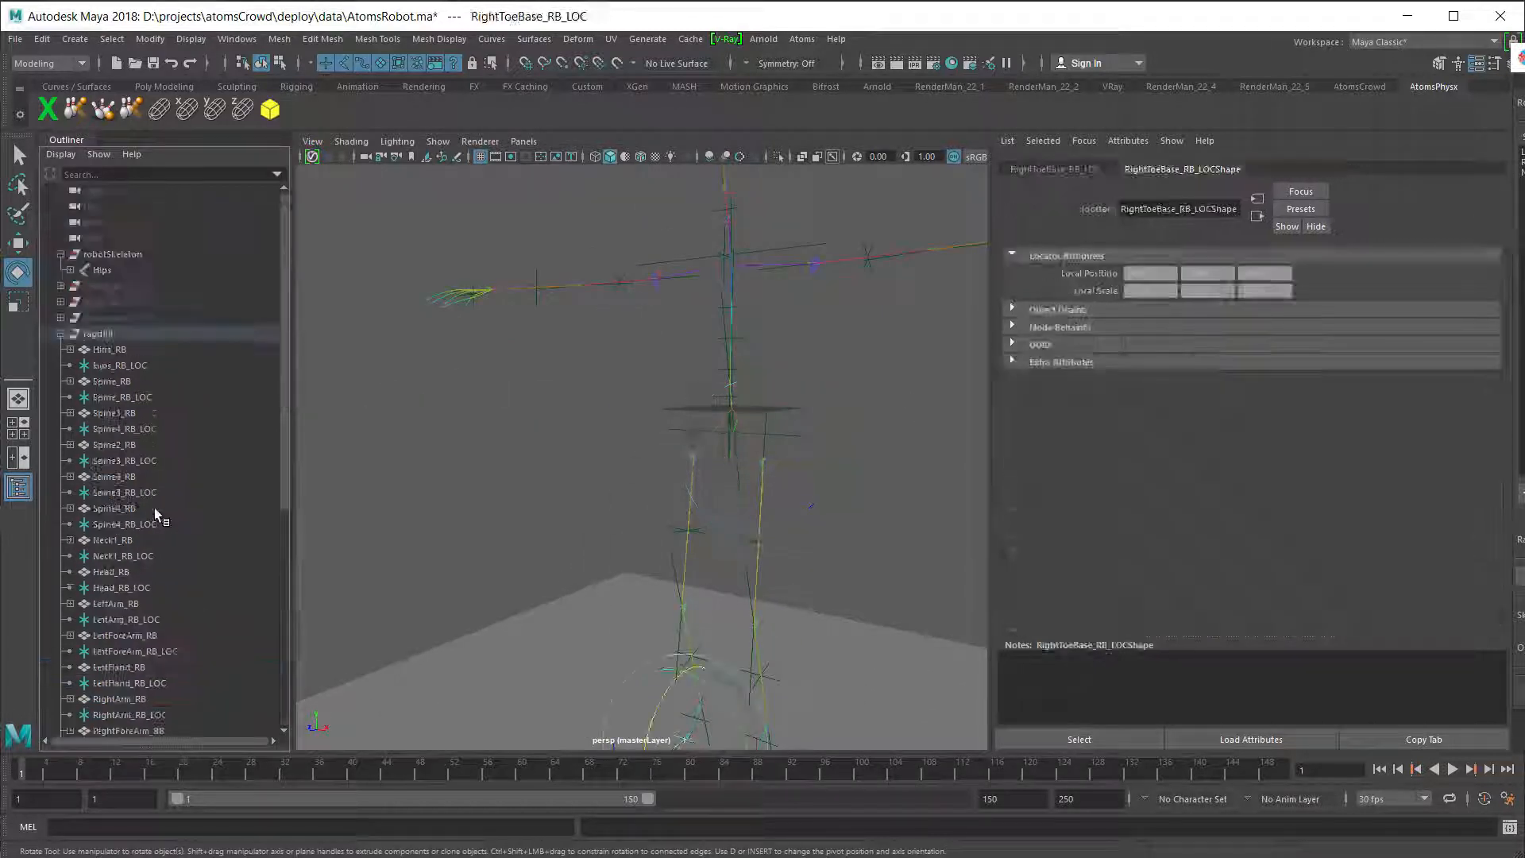
pyautogui.keyDown('shift'); pyautogui.click(119, 350); pyautogui.keyUp('shift')
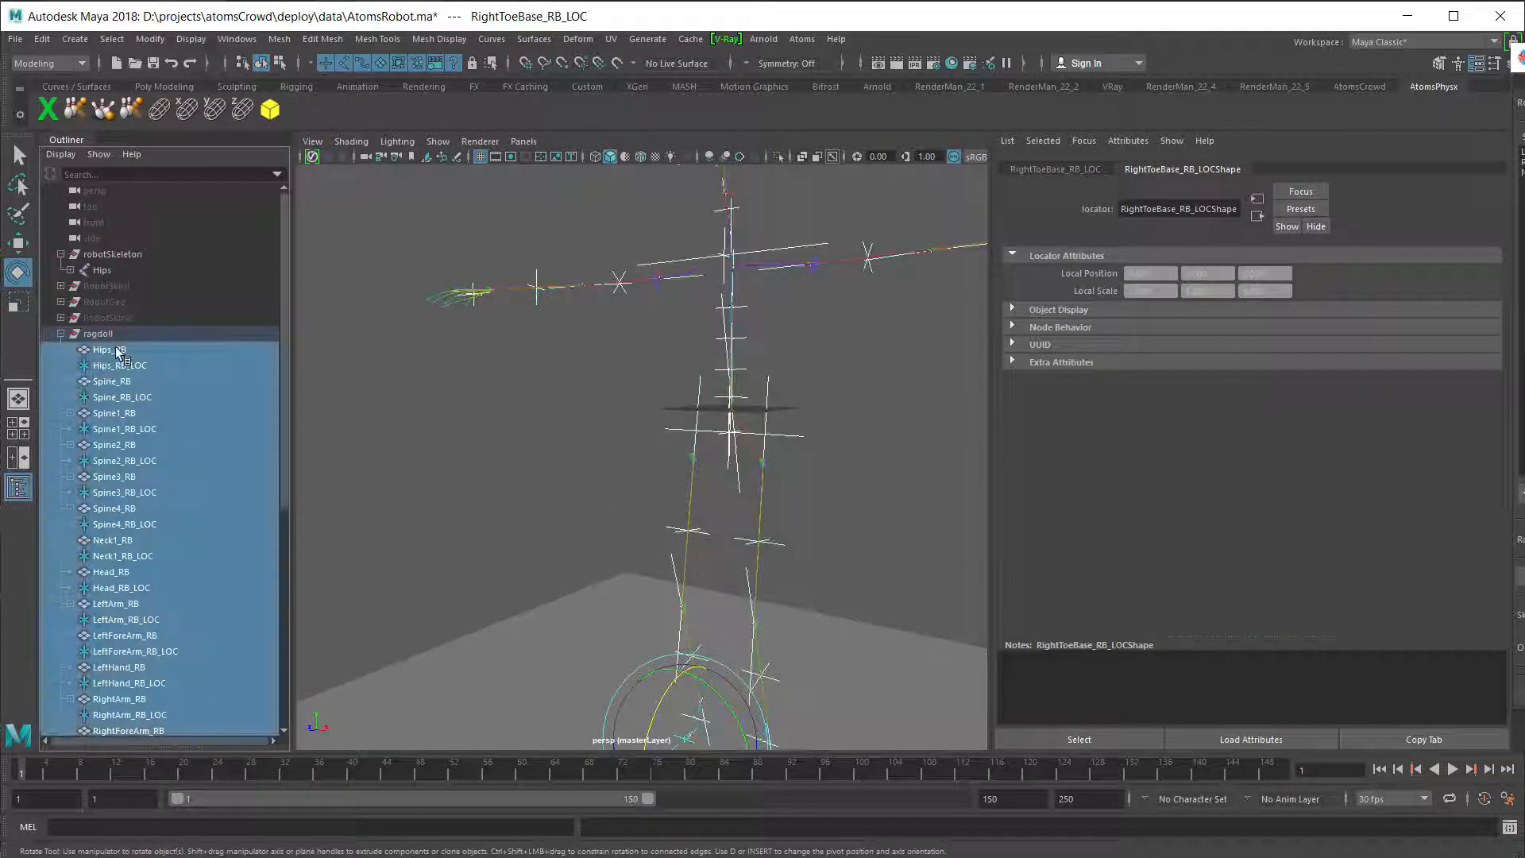
pyautogui.click(275, 110)
pyautogui.scroll(-5, 646, 452)
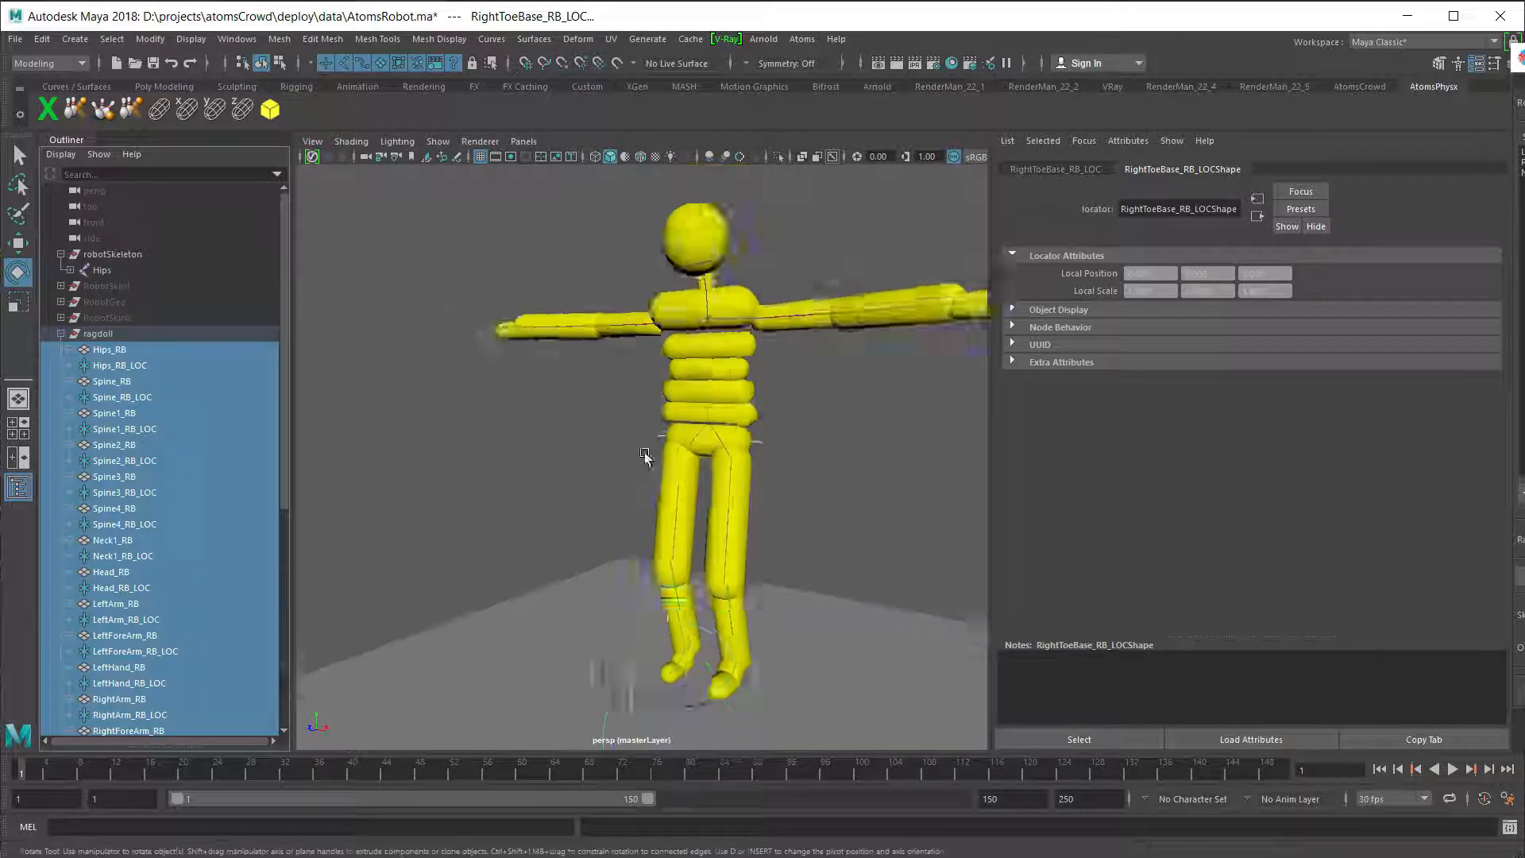
# - Play the ragdoll simulation twice to check the joint limits and return to the first frame
pyautogui.click(1457, 770)
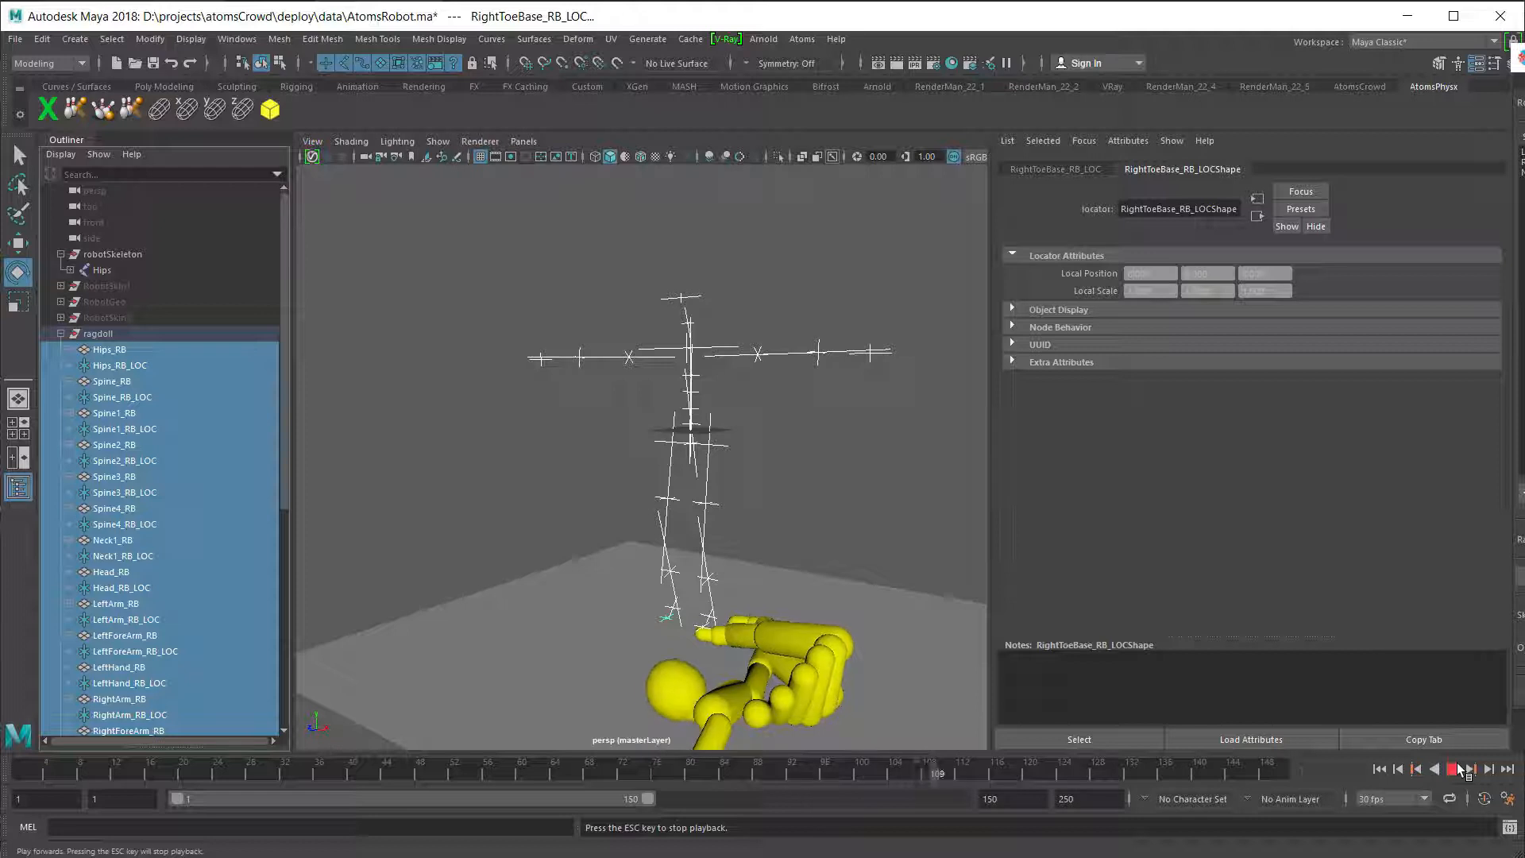
pyautogui.click(1459, 770)
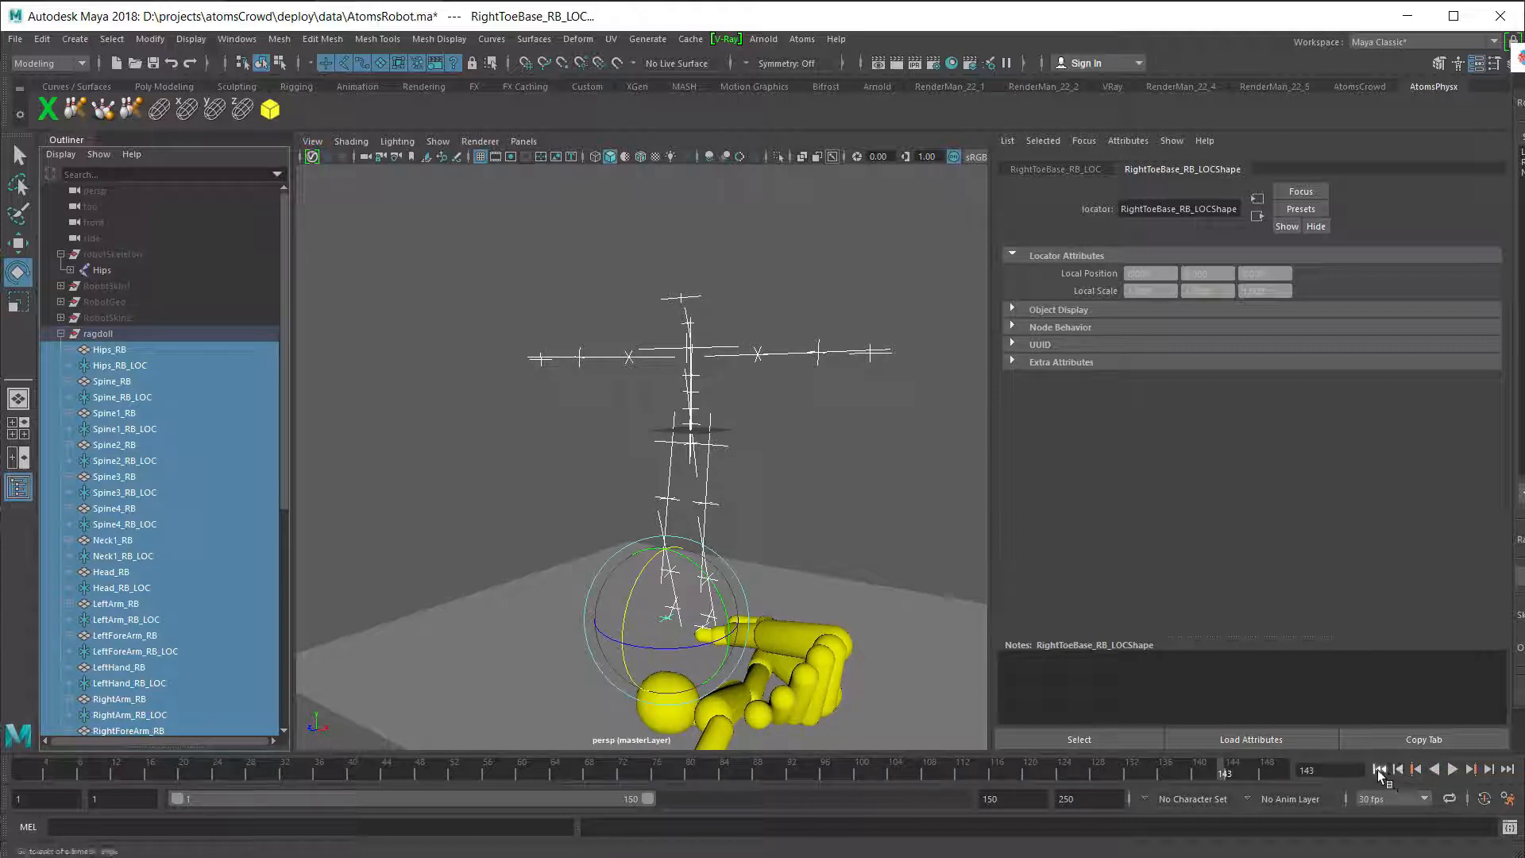
pyautogui.click(1380, 769)
pyautogui.click(1453, 770)
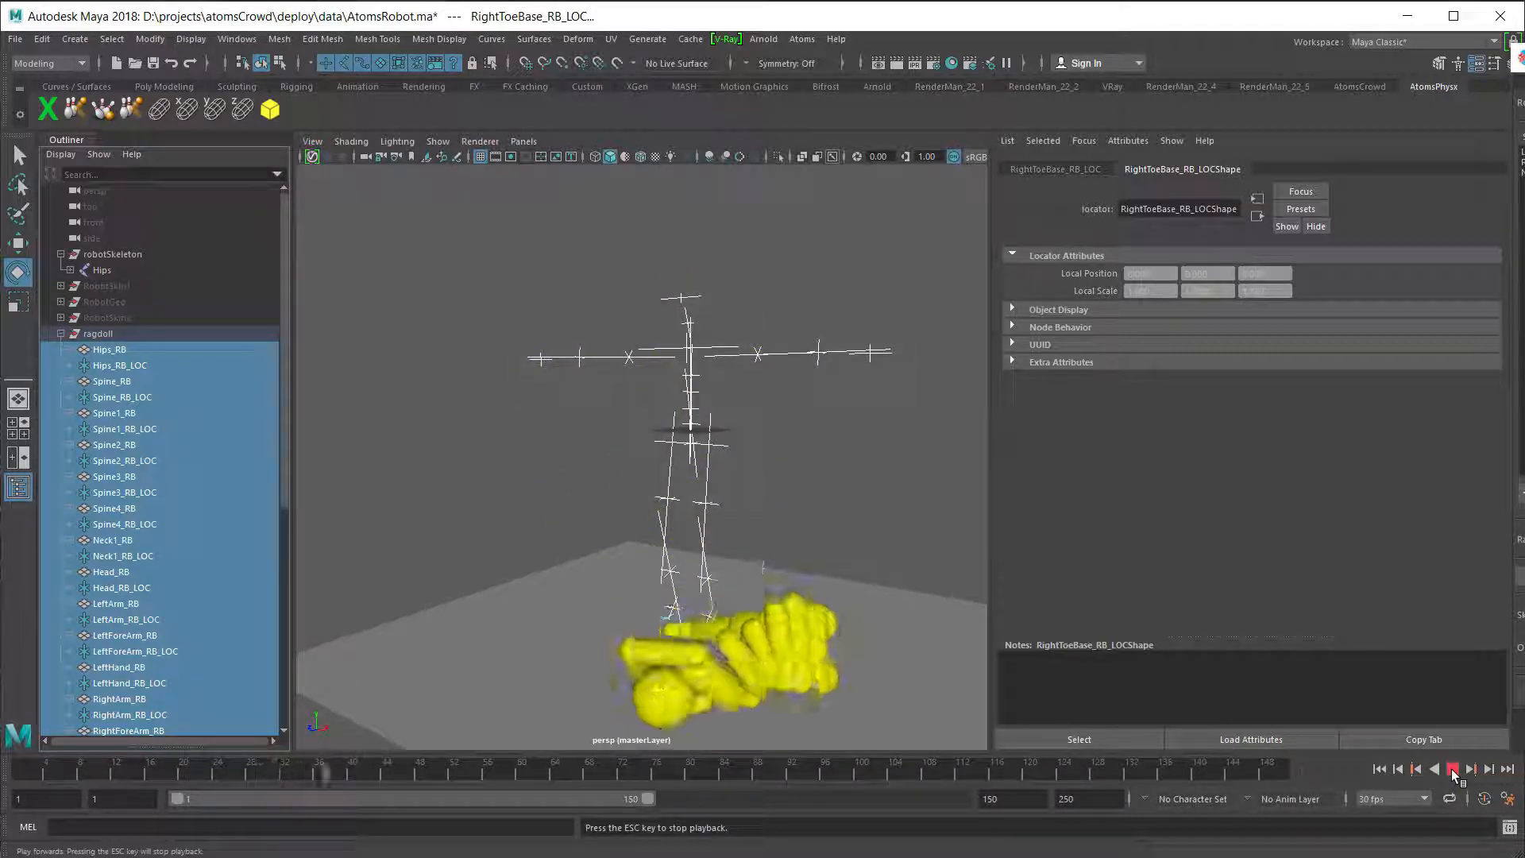
pyautogui.click(1453, 770)
pyautogui.click(1382, 769)
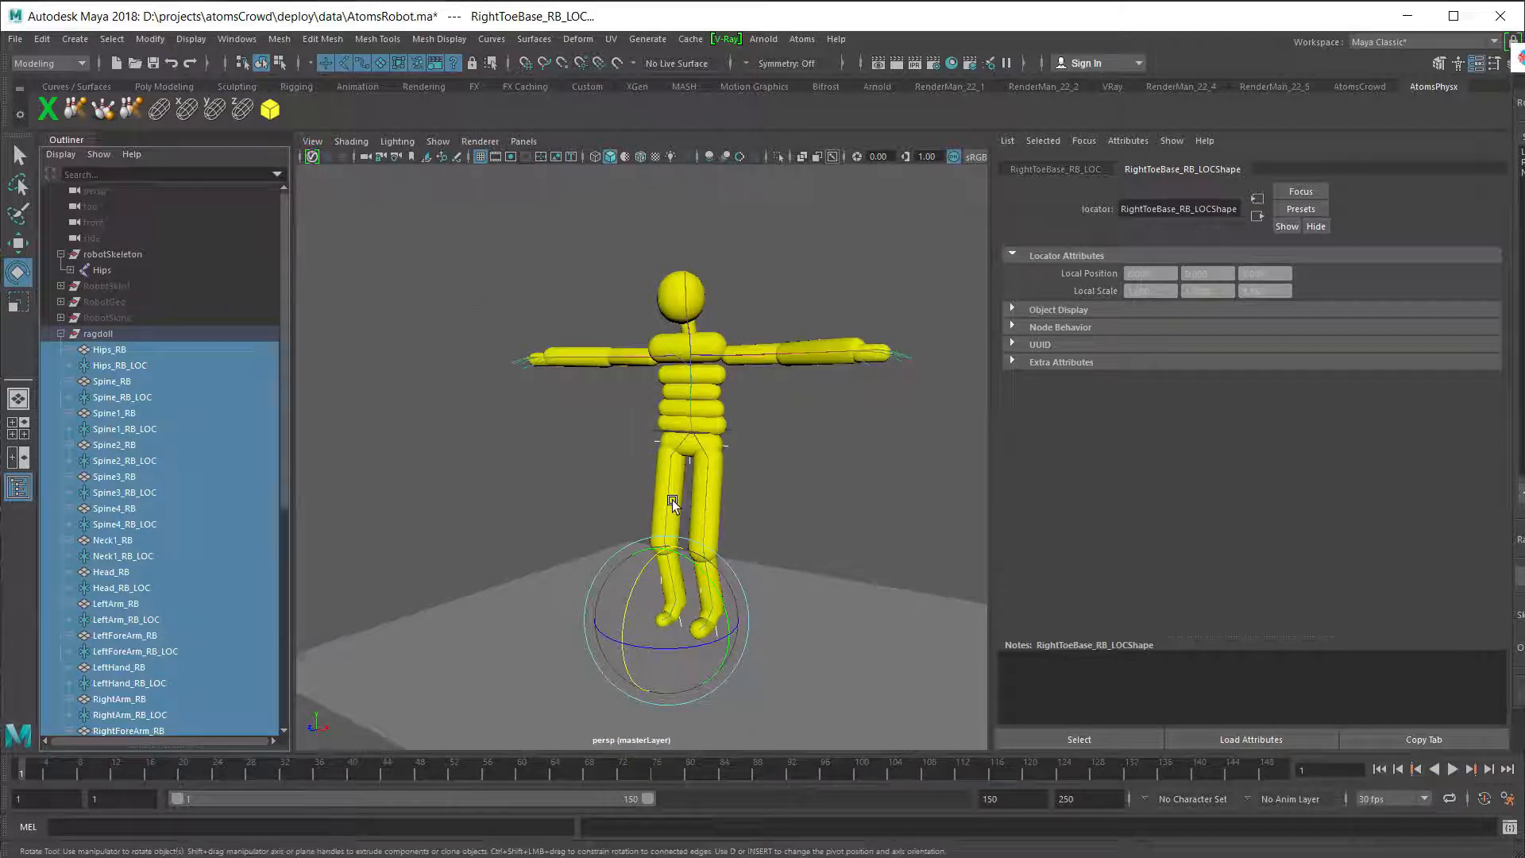
# - Set the mass of the hips rigid body to 5
pyautogui.scroll(10, 718, 451)
pyautogui.click(954, 362)
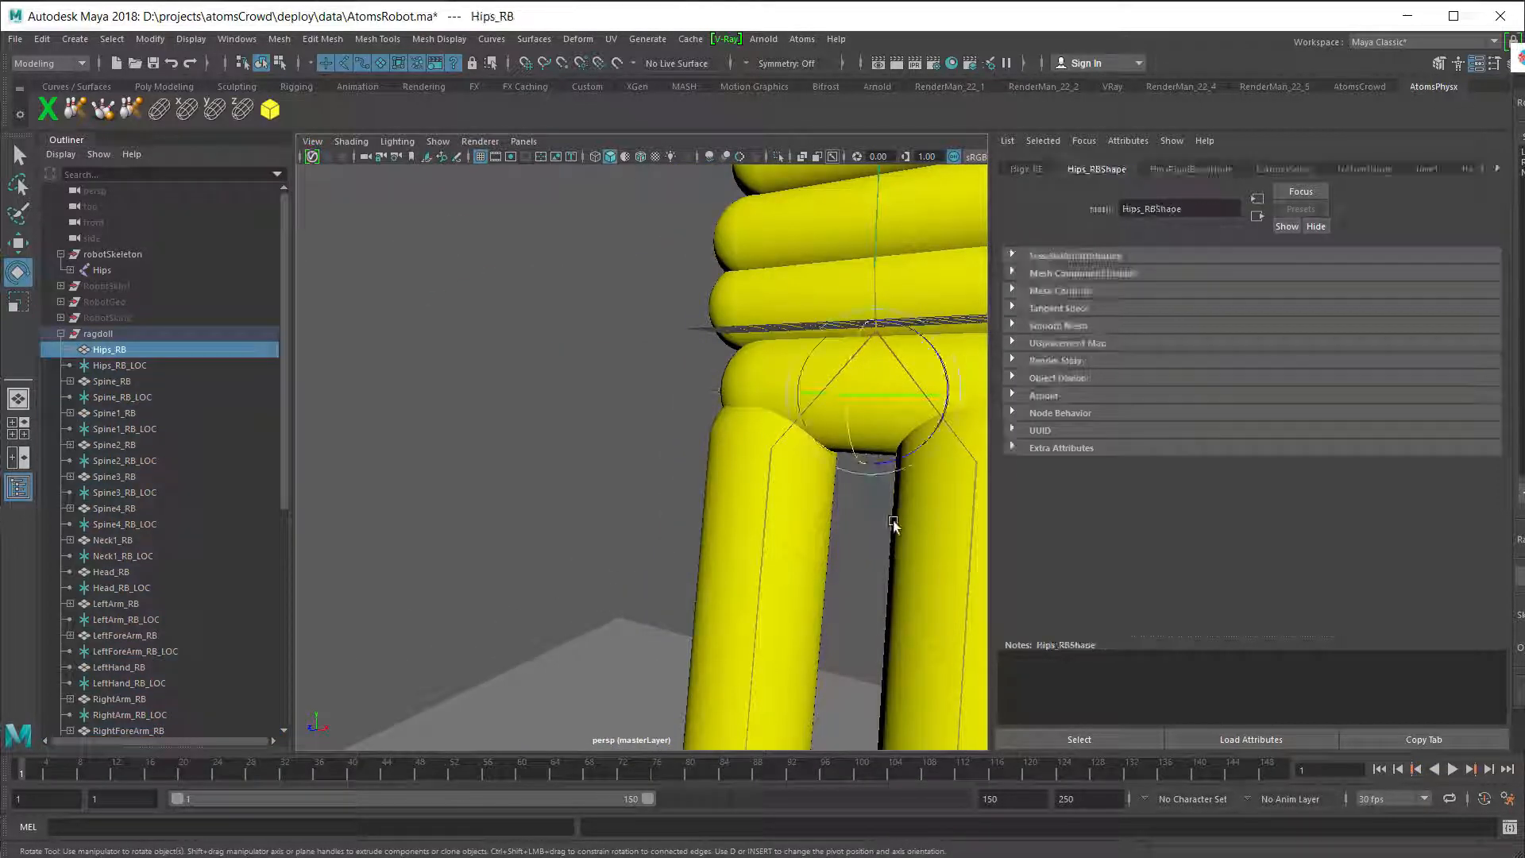
pyautogui.press('f')
pyautogui.click(1191, 170)
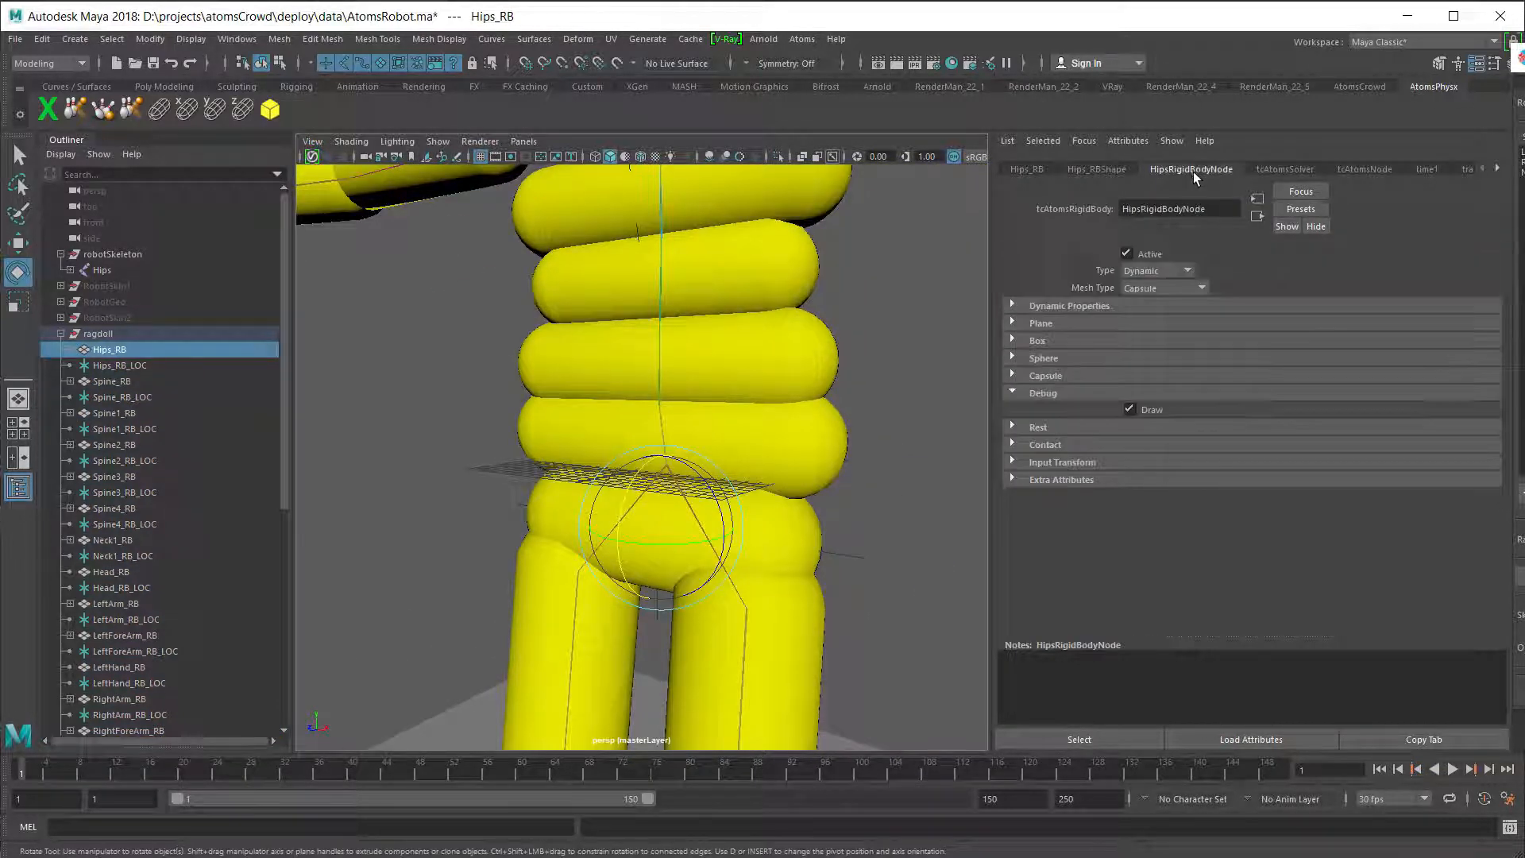
pyautogui.scroll(-3, 754, 561)
pyautogui.scroll(2, 753, 560)
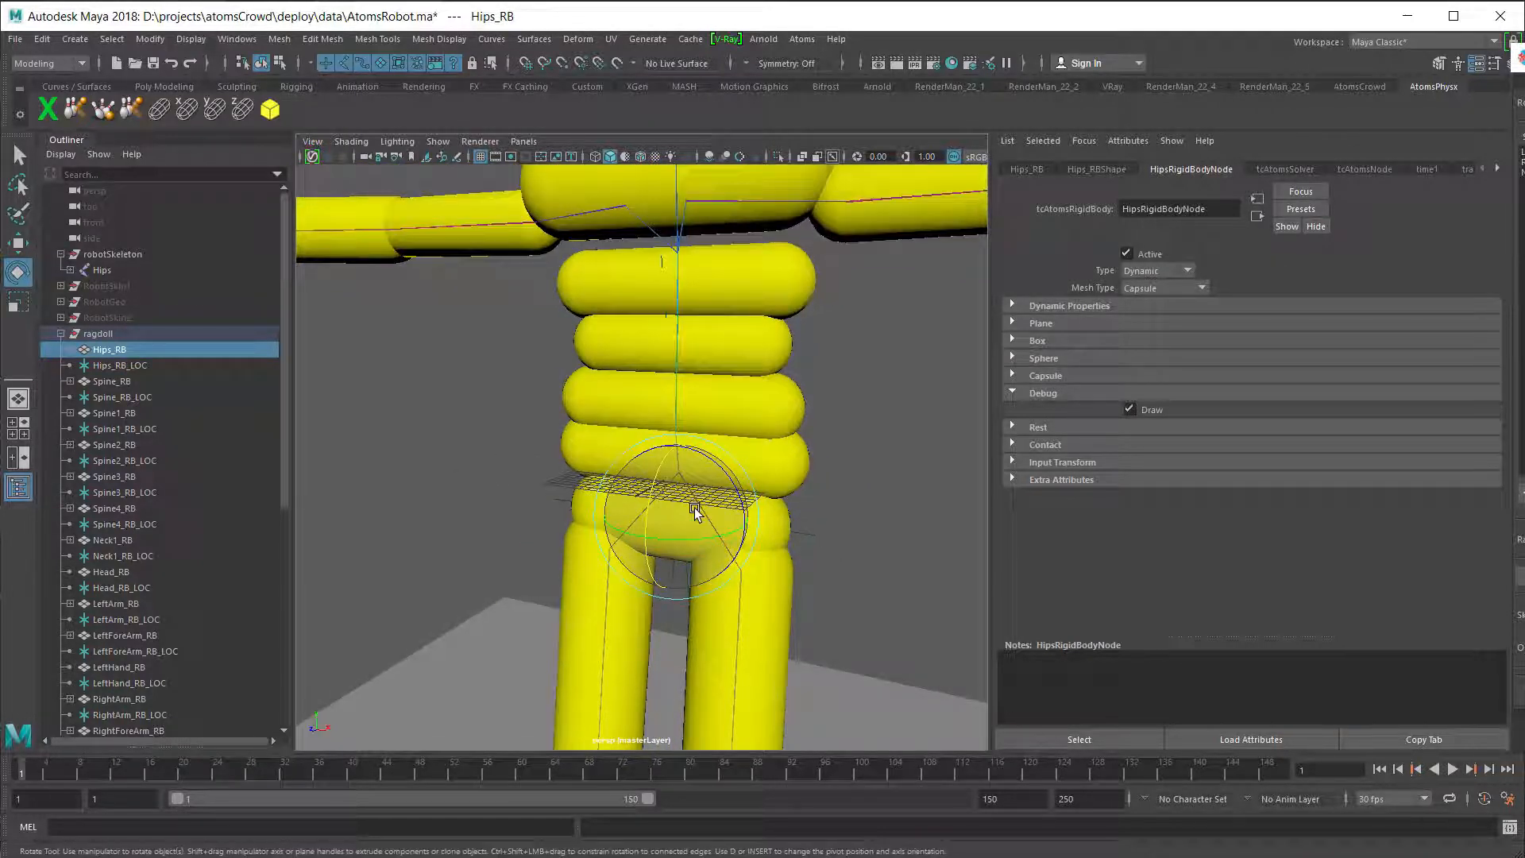
pyautogui.scroll(-2, 755, 429)
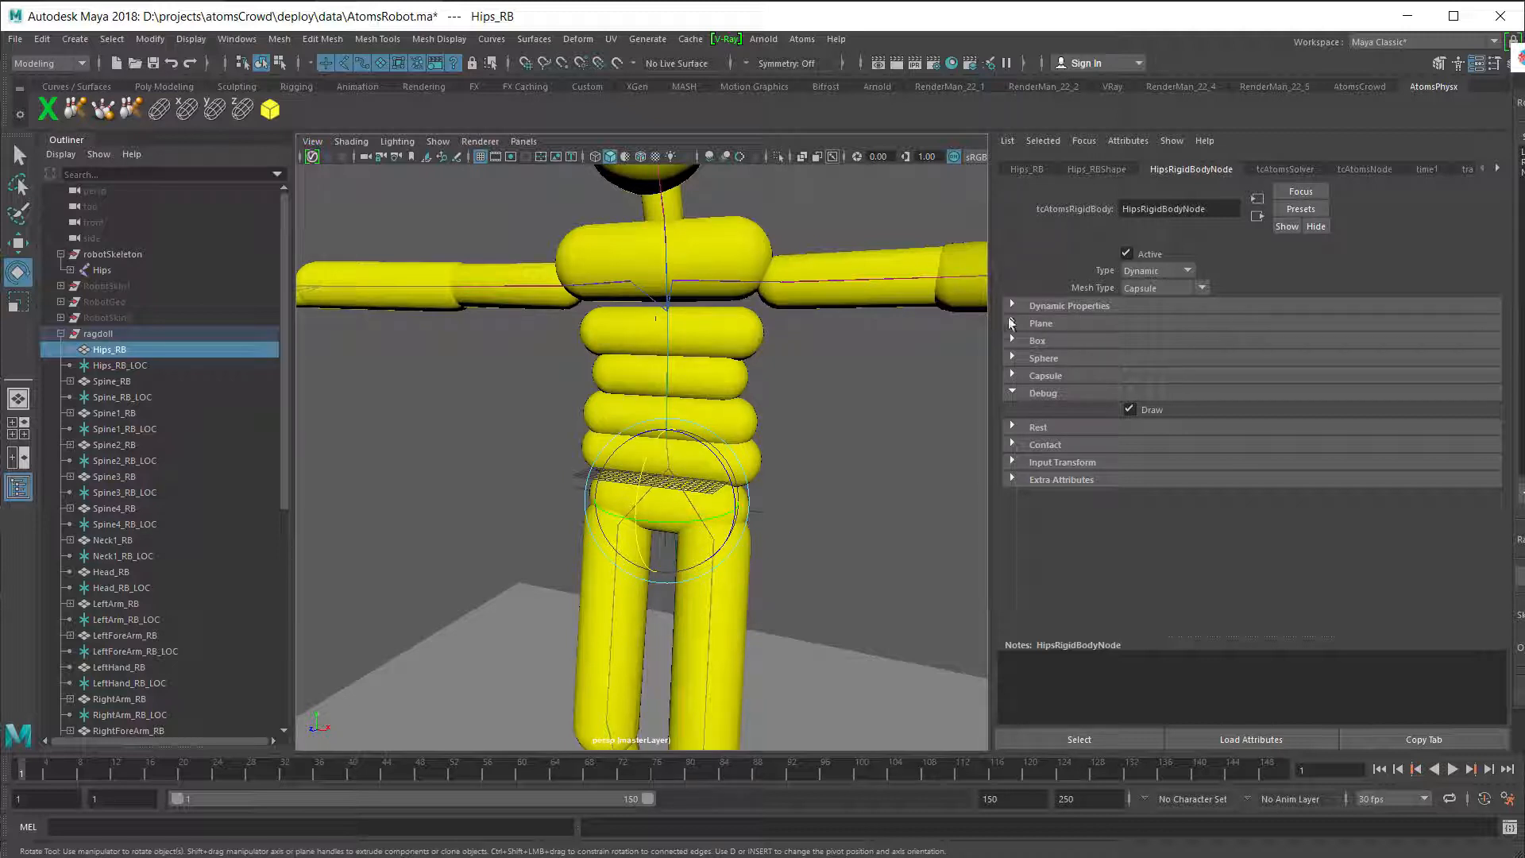
pyautogui.click(1050, 305)
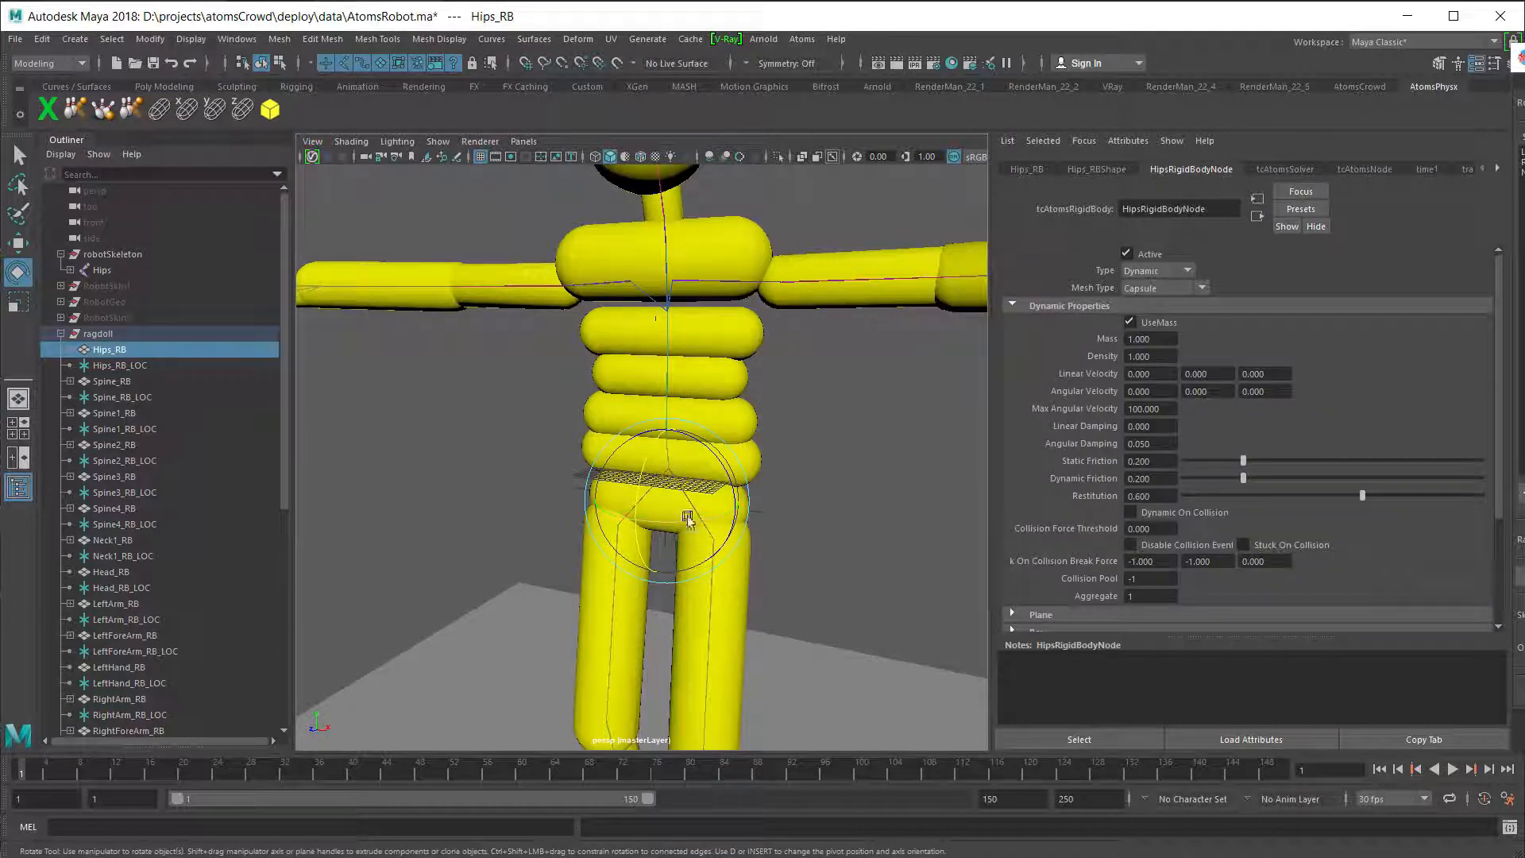
pyautogui.click(1151, 339)
pyautogui.write('5')
pyautogui.press('Return')
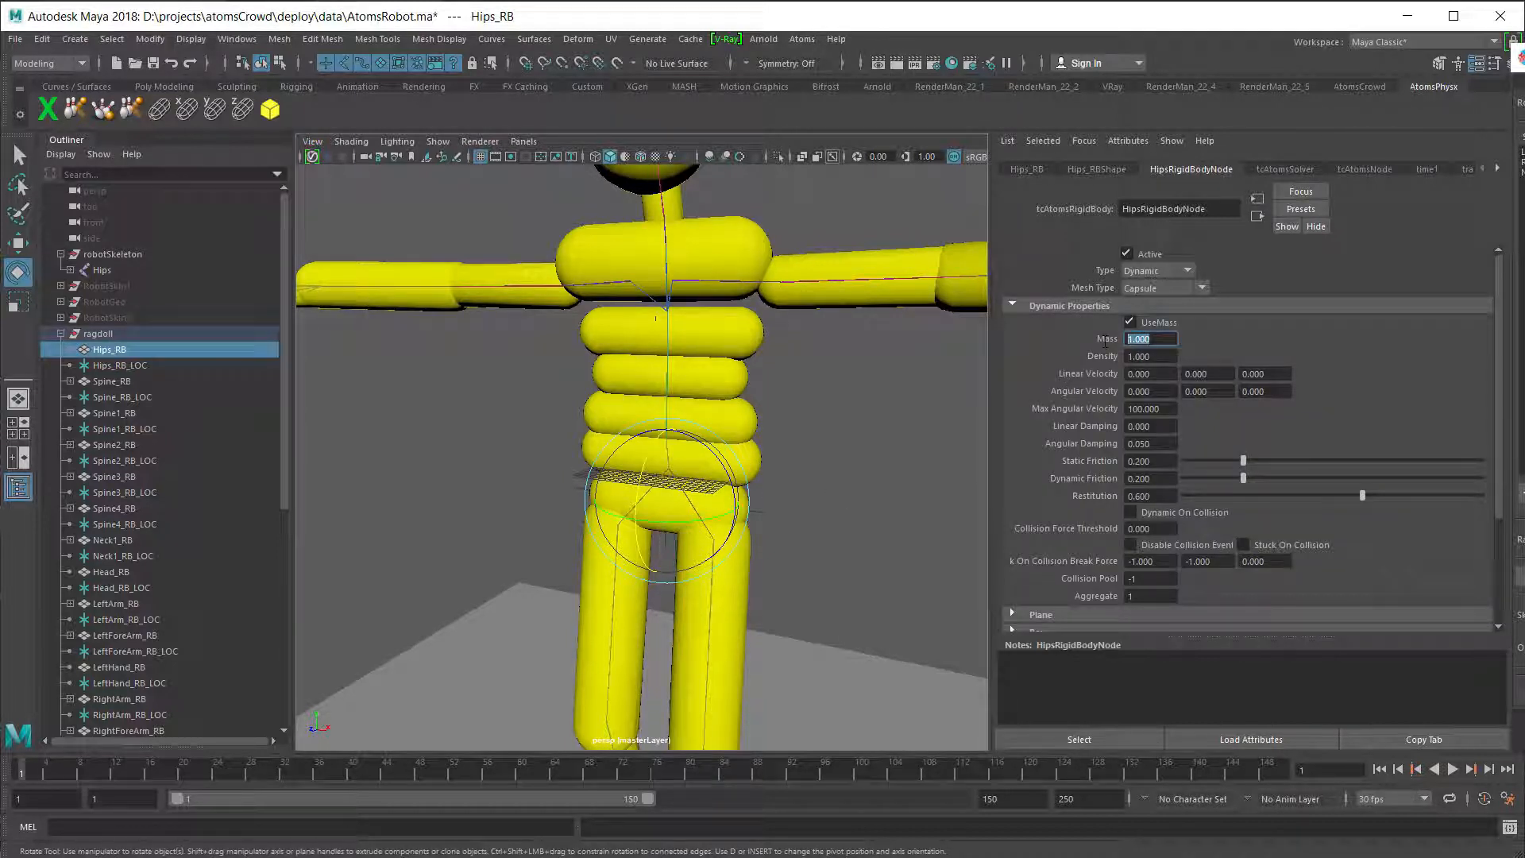
# - Set the masses of the spine rigid bodies from bottom to top, entering 4 for Spine2_RB and 3 for the chest capsule
pyautogui.click(757, 449)
pyautogui.click(759, 409)
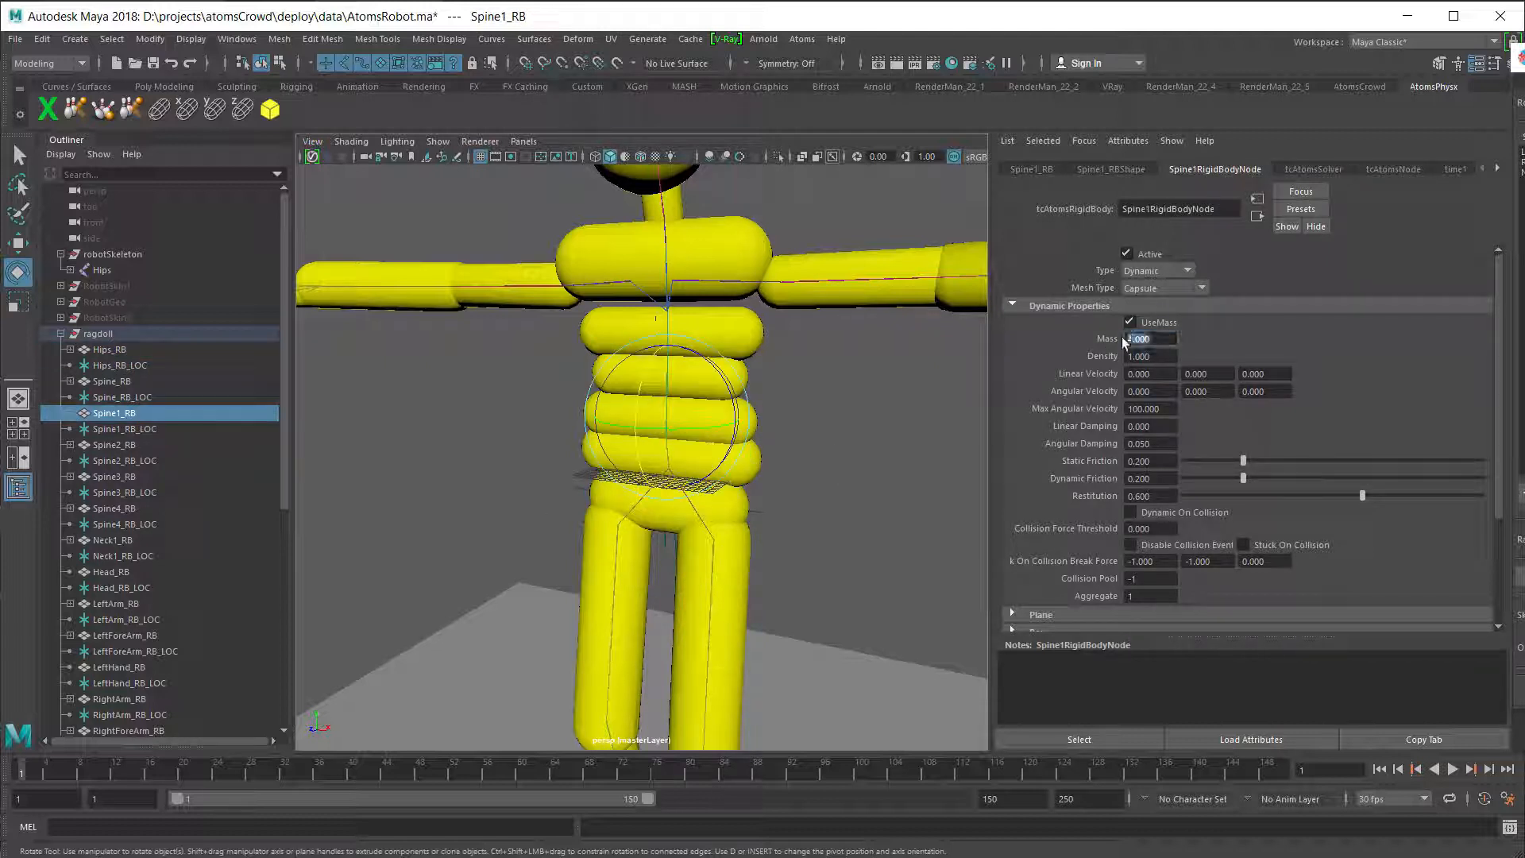
pyautogui.press('Return')
pyautogui.click(746, 375)
pyautogui.moveTo(1160, 340); pyautogui.dragTo(1089, 342)
pyautogui.write('4')
pyautogui.press('Return')
pyautogui.click(751, 332)
pyautogui.click(747, 248)
pyautogui.write('3')
pyautogui.press('Return')
# - Set the masses of the left arm's rigid bodies, giving the left forearm a mass of 2
pyautogui.click(843, 279)
pyautogui.keyDown('alt'); pyautogui.moveTo(889, 358); pyautogui.dragTo(766, 376, button='middle'); pyautogui.keyUp('alt')
pyautogui.click(844, 290)
pyautogui.moveTo(1117, 354); pyautogui.dragTo(1082, 340)
pyautogui.write('2')
pyautogui.press('Return')
pyautogui.keyDown('alt'); pyautogui.moveTo(715, 413); pyautogui.dragTo(844, 413); pyautogui.keyUp('alt')
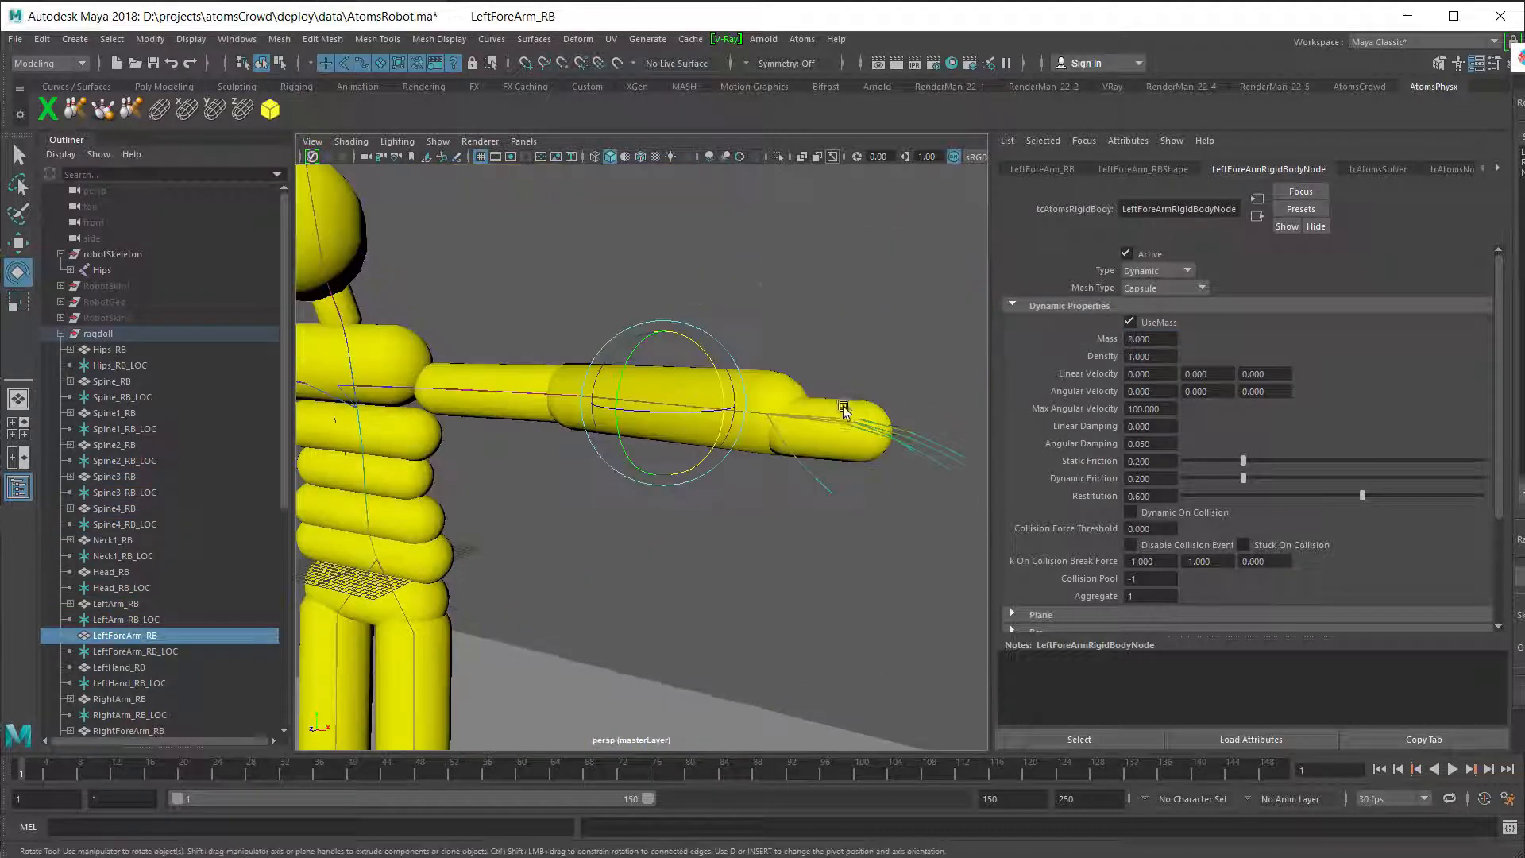
pyautogui.click(845, 412)
pyautogui.keyDown('alt'); pyautogui.moveTo(582, 405); pyautogui.dragTo(842, 445); pyautogui.keyUp('alt')
pyautogui.click(718, 449)
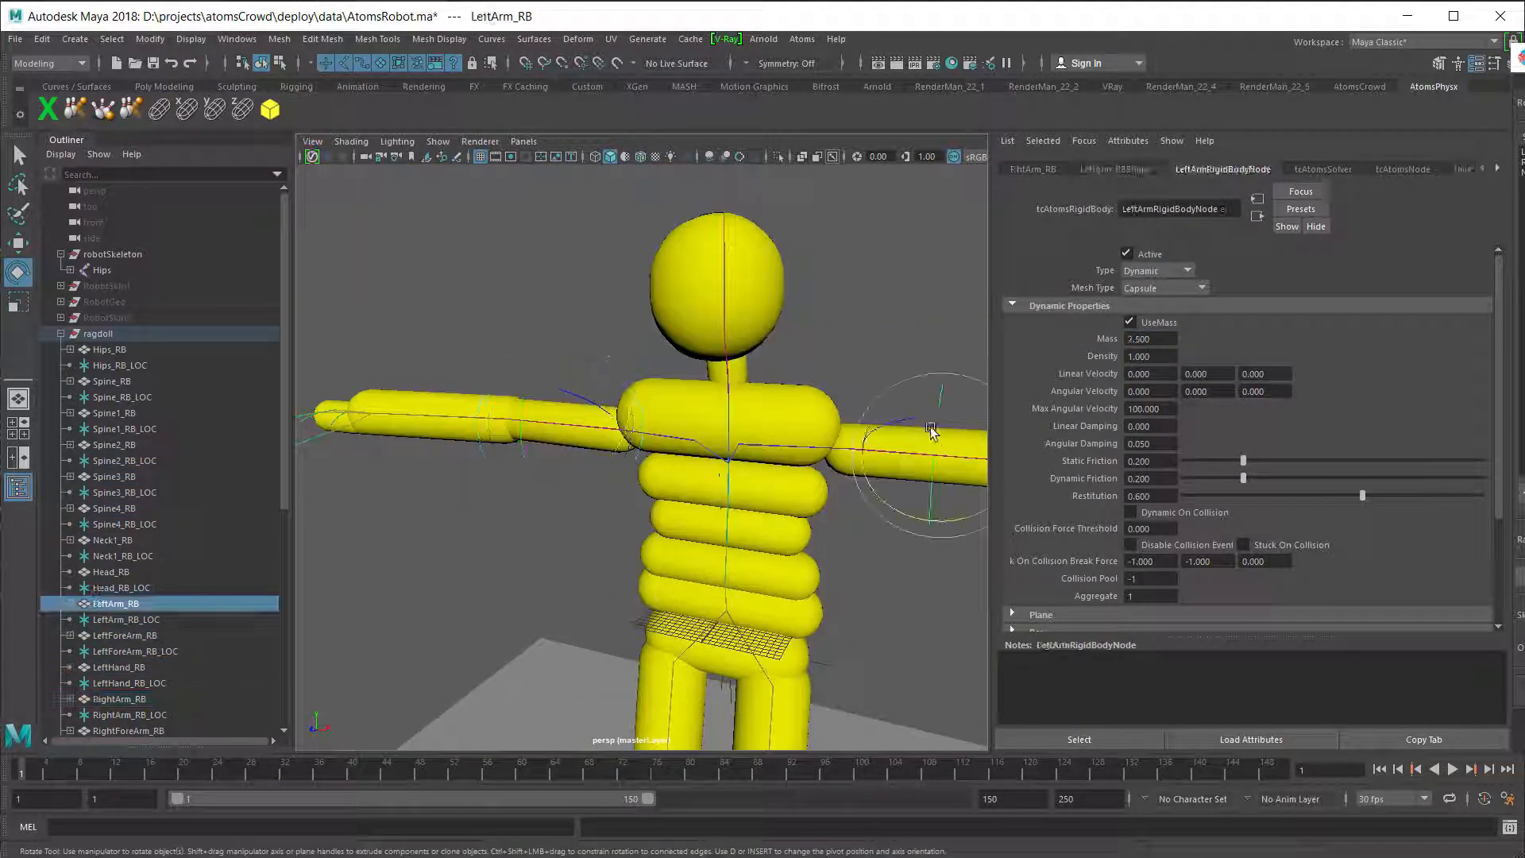
# - Set the right upper arm rigid body's mass to 2.5 and check the right forearm, head and neck bodies
pyautogui.click(560, 421)
pyautogui.click(556, 413)
pyautogui.click(1241, 169)
pyautogui.moveTo(1160, 340); pyautogui.dragTo(1067, 336)
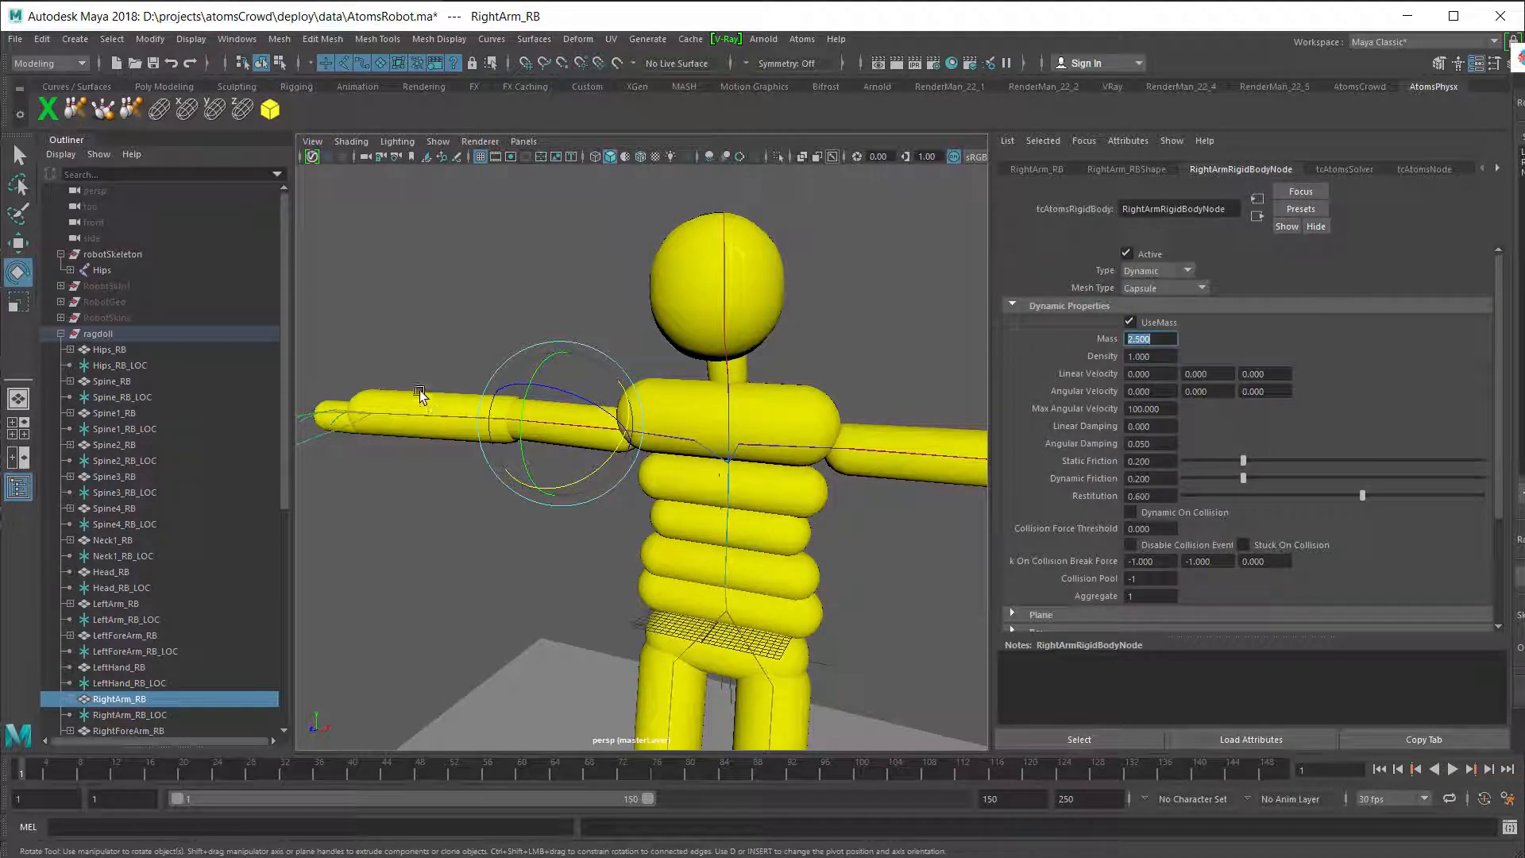
pyautogui.click(421, 415)
pyautogui.click(745, 320)
pyautogui.click(727, 349)
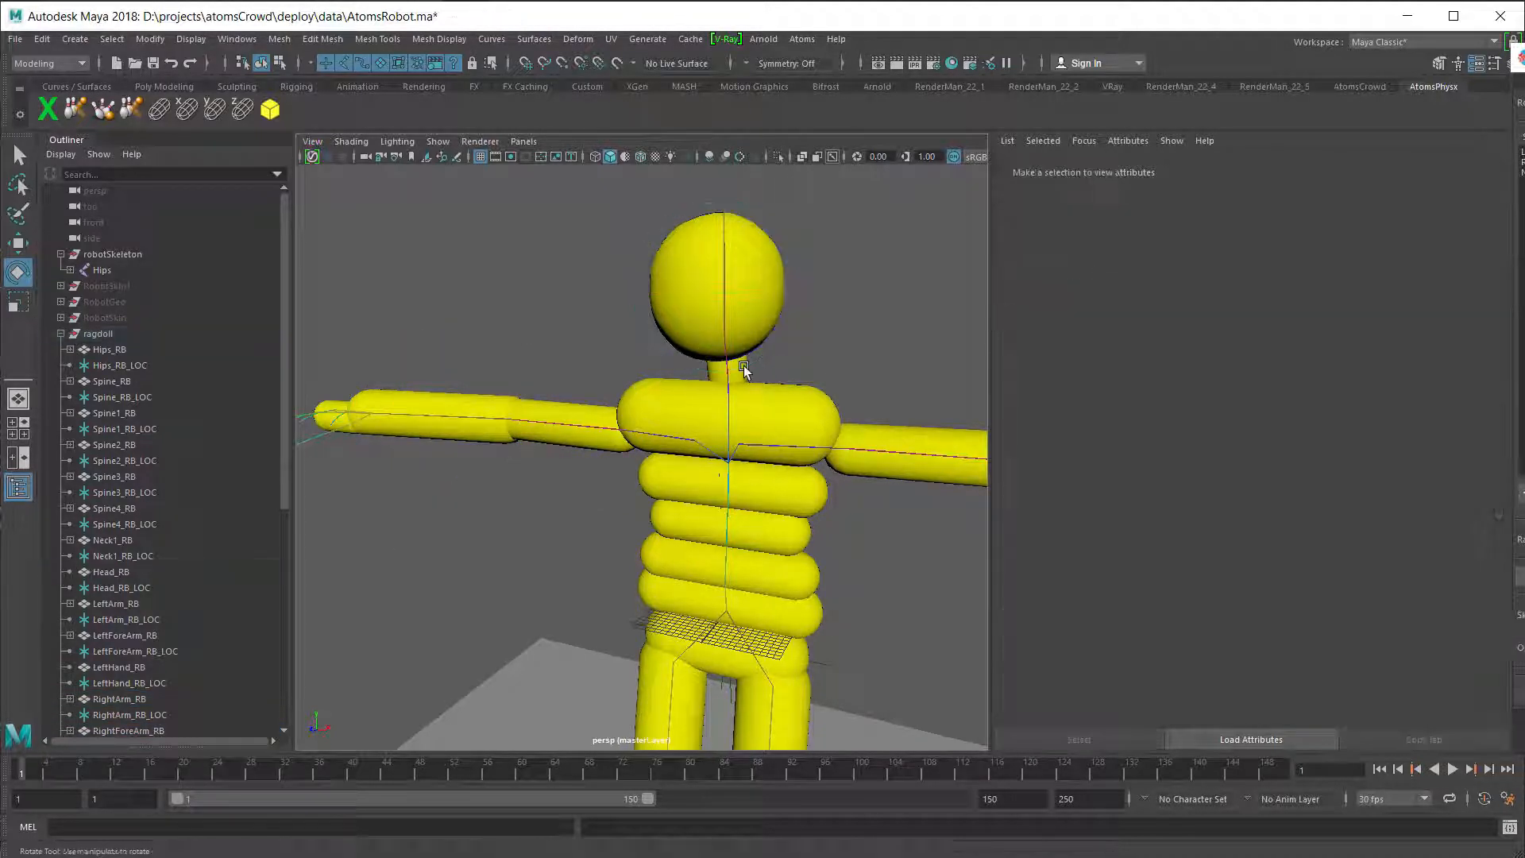
# - Set the masses of the leg rigid bodies, using 3.5 for the right upper leg and 2 for the right lower leg
pyautogui.keyDown('alt'); pyautogui.moveTo(727, 349); pyautogui.dragTo(713, 321); pyautogui.keyUp('alt')
pyautogui.scroll(-3, 712, 321)
pyautogui.click(747, 413)
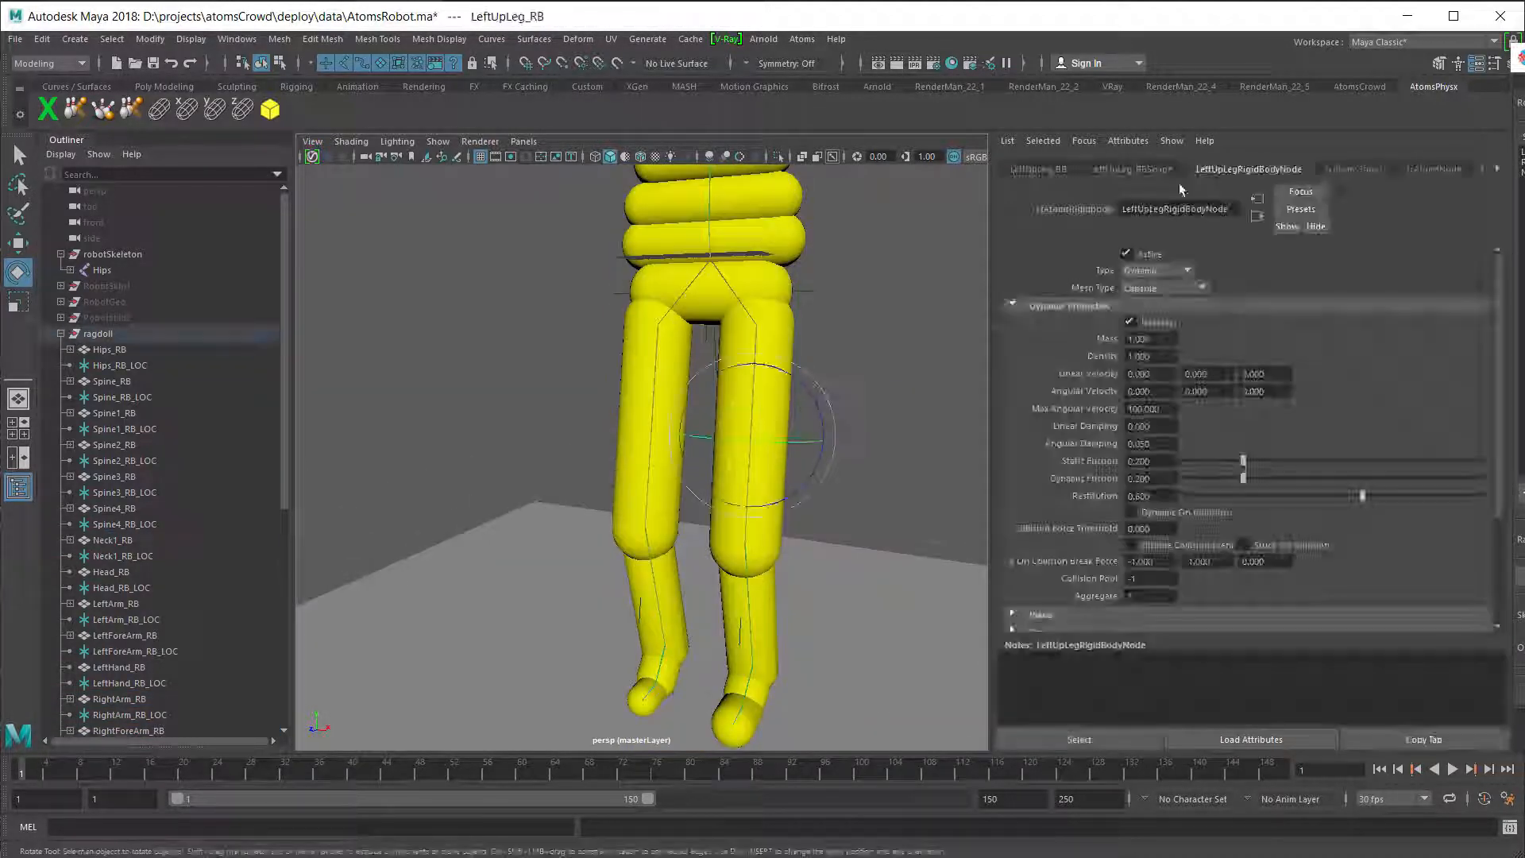
pyautogui.moveTo(1160, 339); pyautogui.dragTo(1074, 324)
pyautogui.click(743, 628)
pyautogui.click(656, 598)
pyautogui.write('2')
pyautogui.press('Return')
pyautogui.click(746, 406)
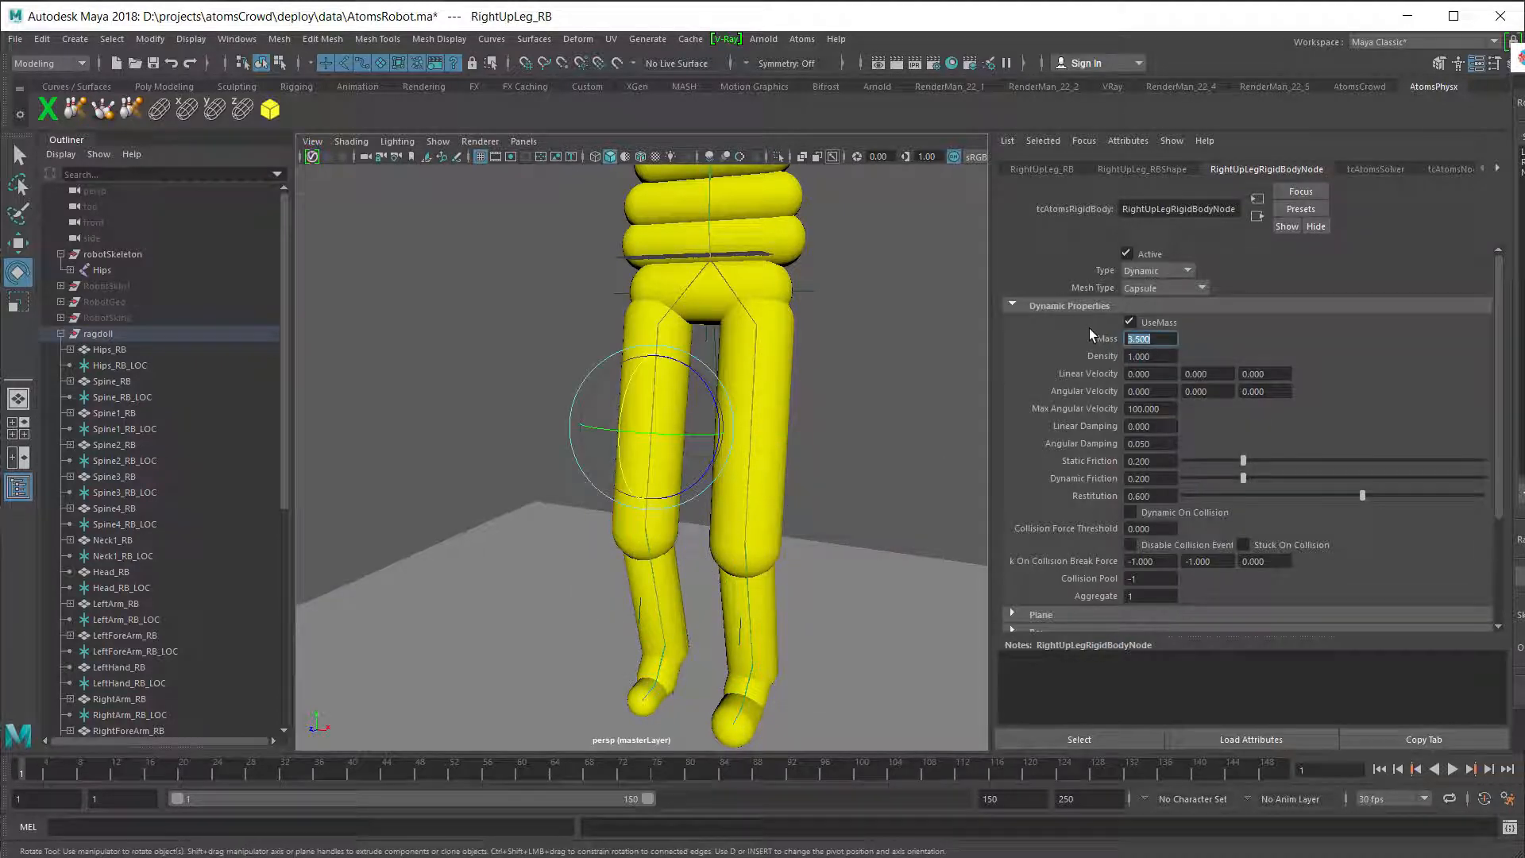
# - Scale the left and right upper-leg locators freehand in wireframe display, and restore shaded display
pyautogui.press('4')
pyautogui.scroll(5, 885, 479)
pyautogui.scroll(3, 874, 485)
pyautogui.click(736, 465)
pyautogui.scroll(-3, 736, 461)
pyautogui.press('r')
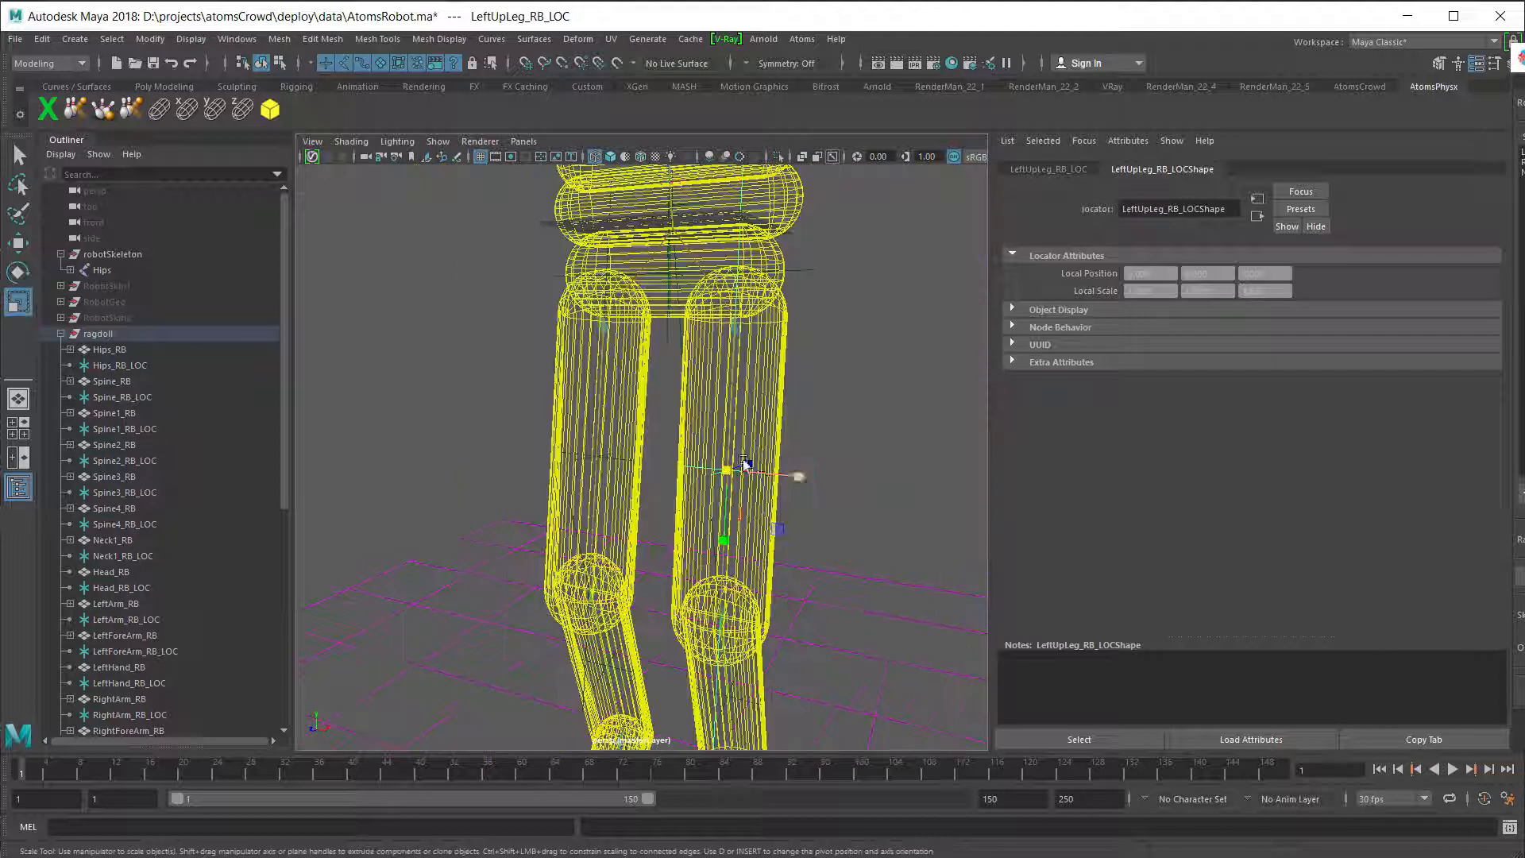
pyautogui.scroll(3, 602, 476)
pyautogui.click(595, 486)
pyautogui.scroll(-4, 584, 509)
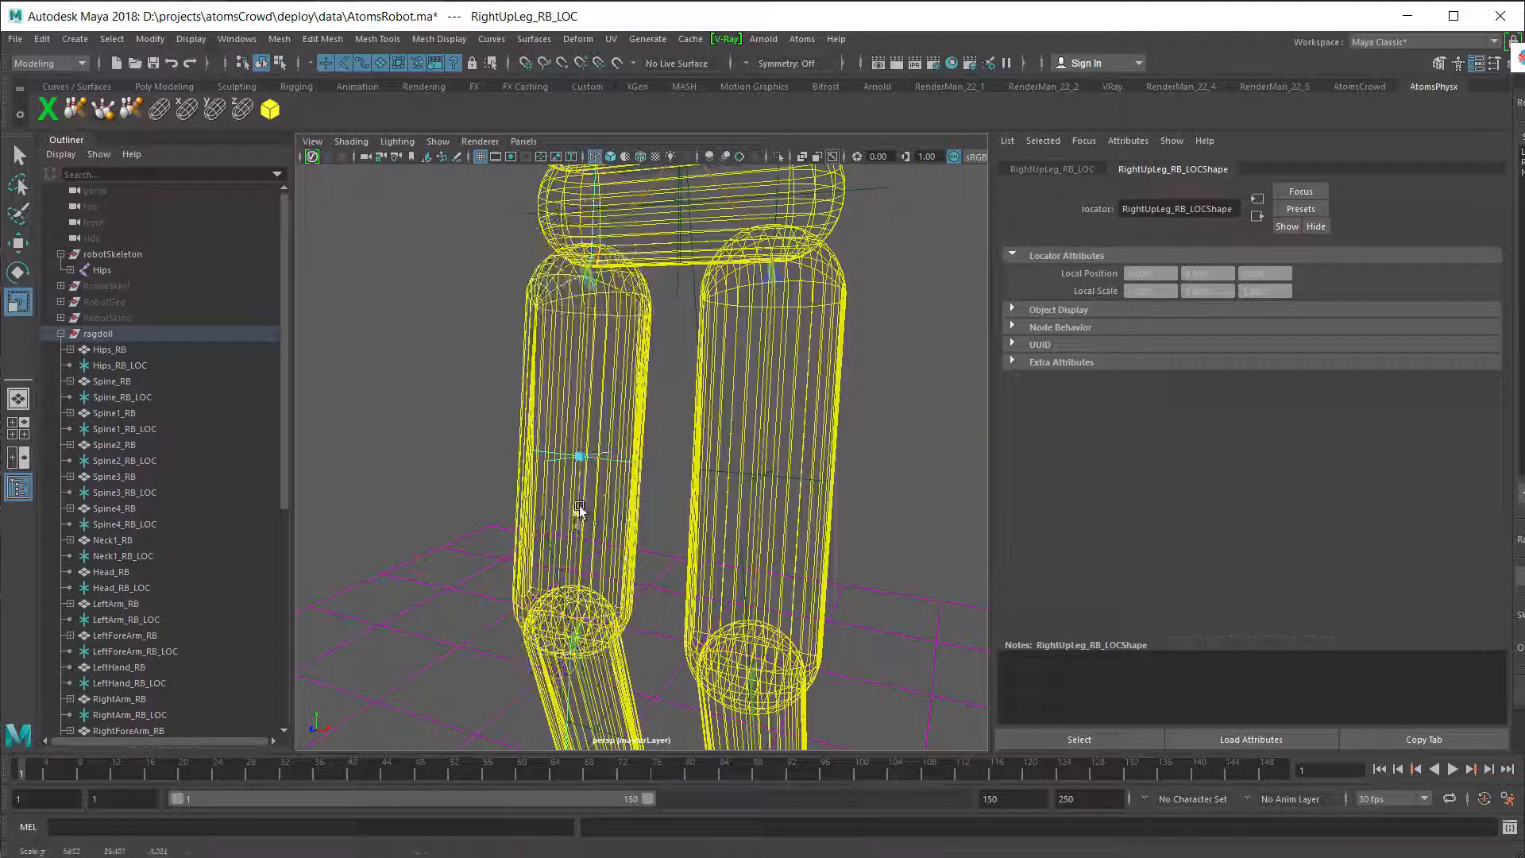
pyautogui.scroll(-3, 794, 517)
pyautogui.click(841, 433)
pyautogui.scroll(-3, 844, 432)
pyautogui.press('5')
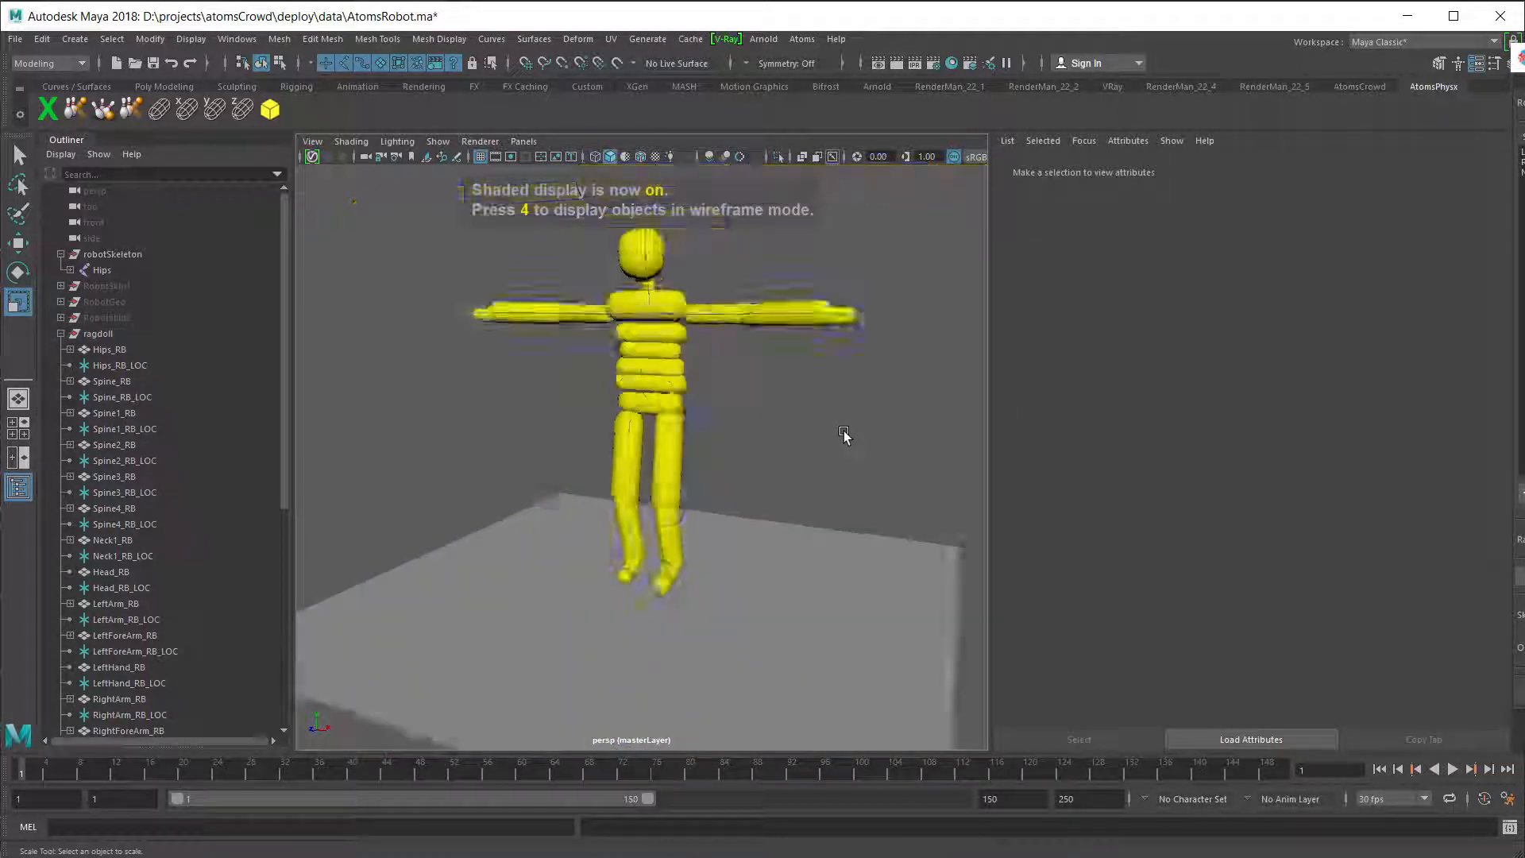
# - Run the simulation again with the new masses and rewind to frame 1
pyautogui.scroll(3, 810, 437)
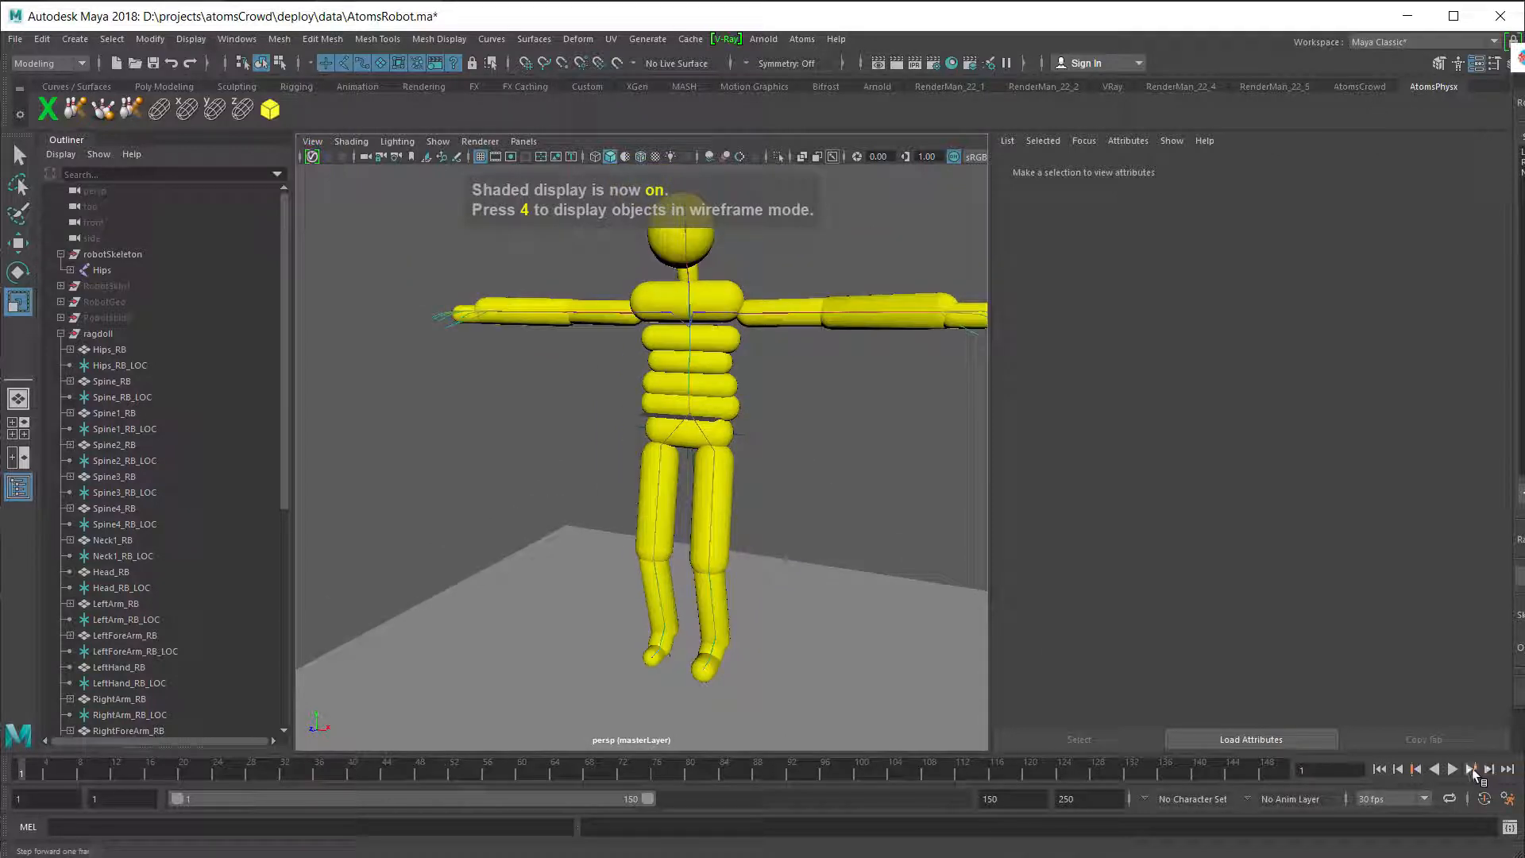
pyautogui.click(1453, 769)
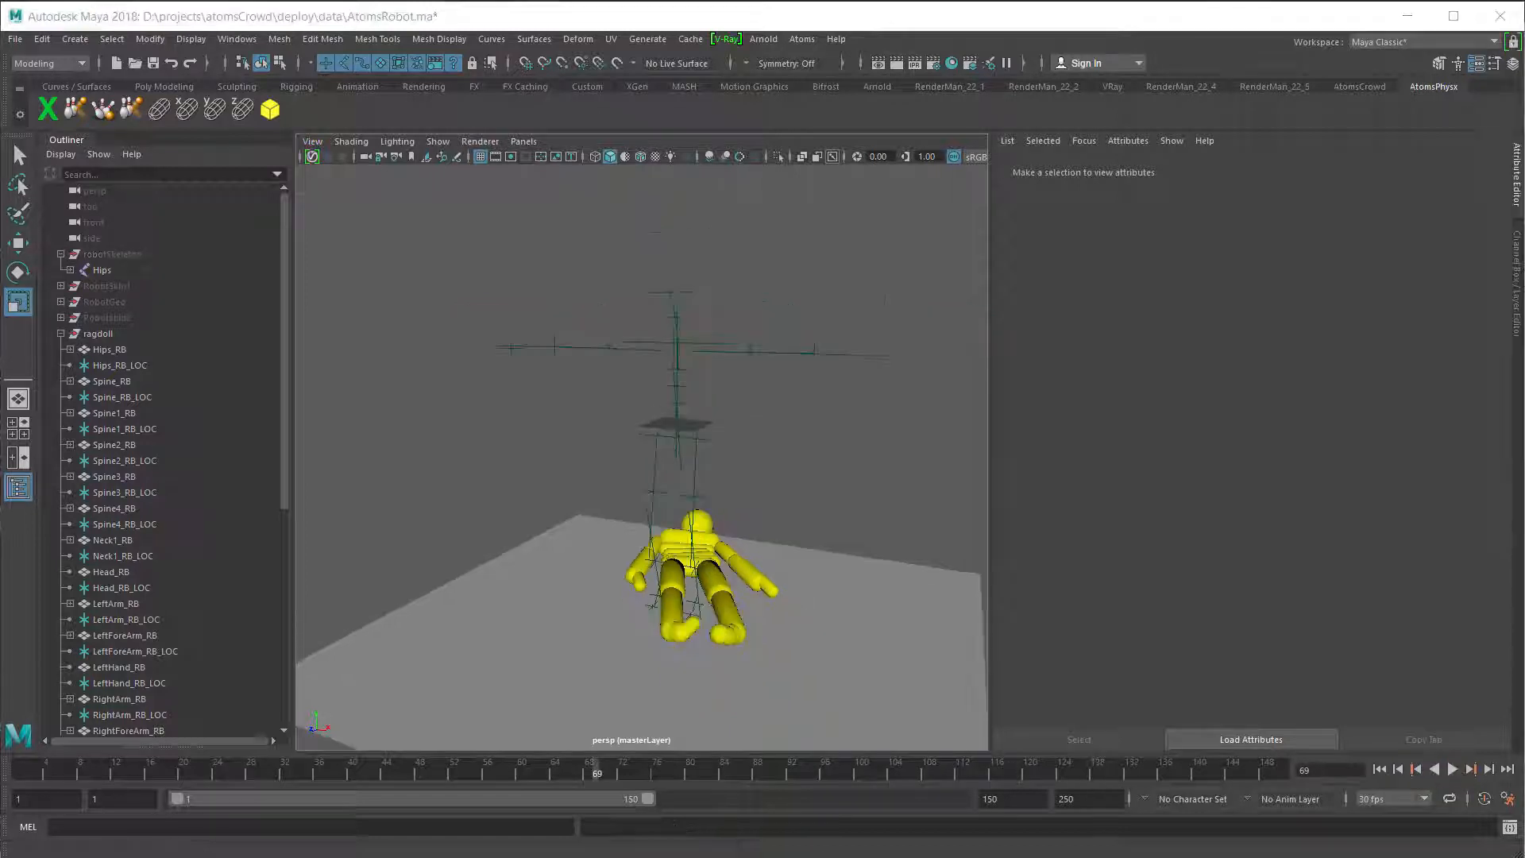
pyautogui.click(1379, 770)
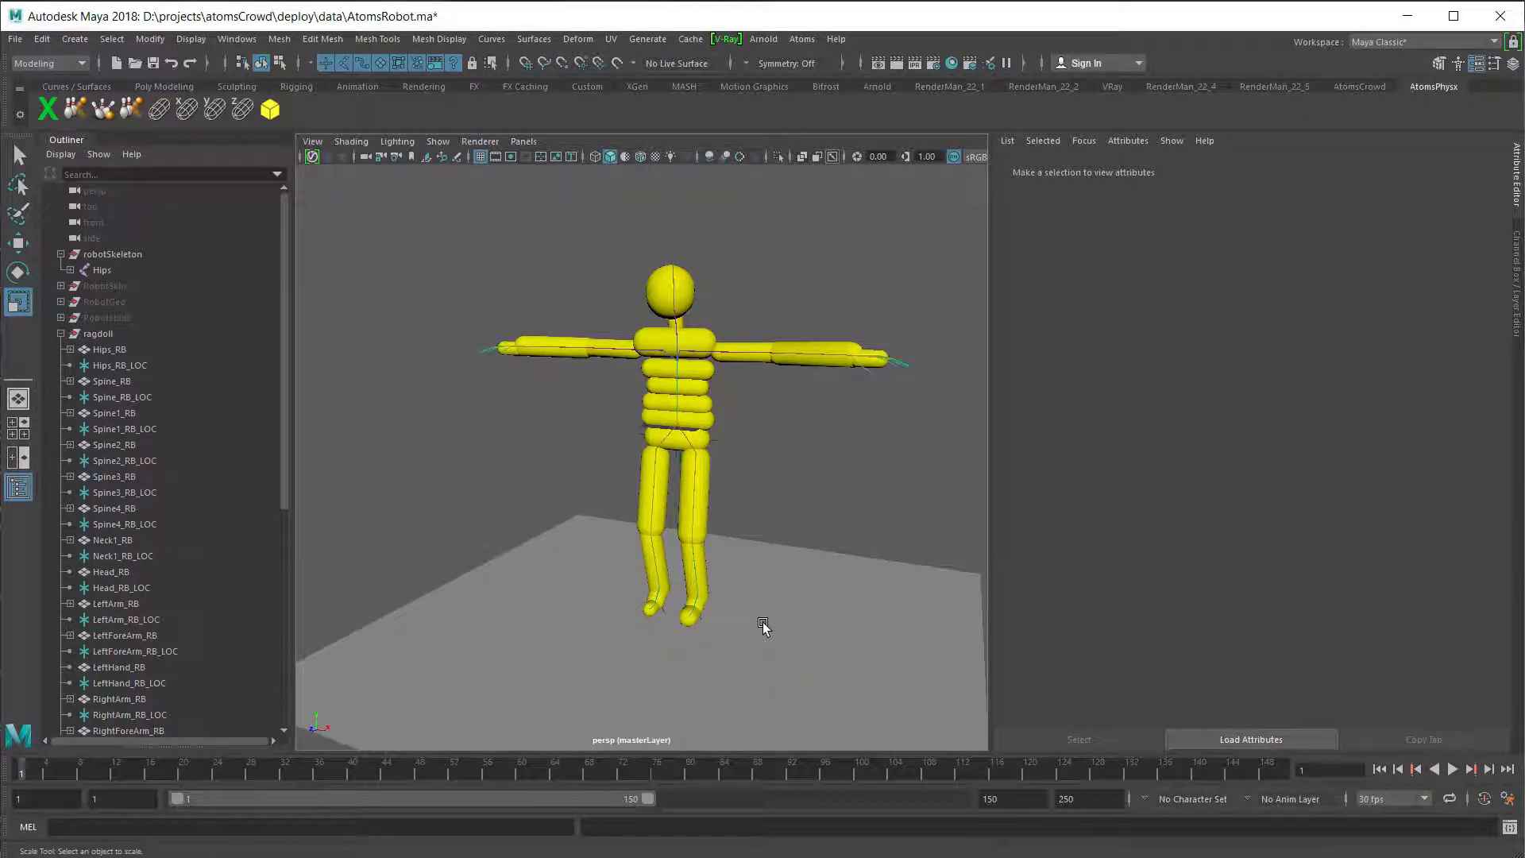
# - Open the left foot rigid body's dynamic properties and examine its collision options
pyautogui.scroll(6, 763, 628)
pyautogui.keyDown('alt'); pyautogui.moveTo(714, 432); pyautogui.dragTo(688, 359, button='middle'); pyautogui.keyUp('alt')
pyautogui.keyDown('alt'); pyautogui.moveTo(758, 525); pyautogui.dragTo(723, 413, button='middle'); pyautogui.keyUp('alt')
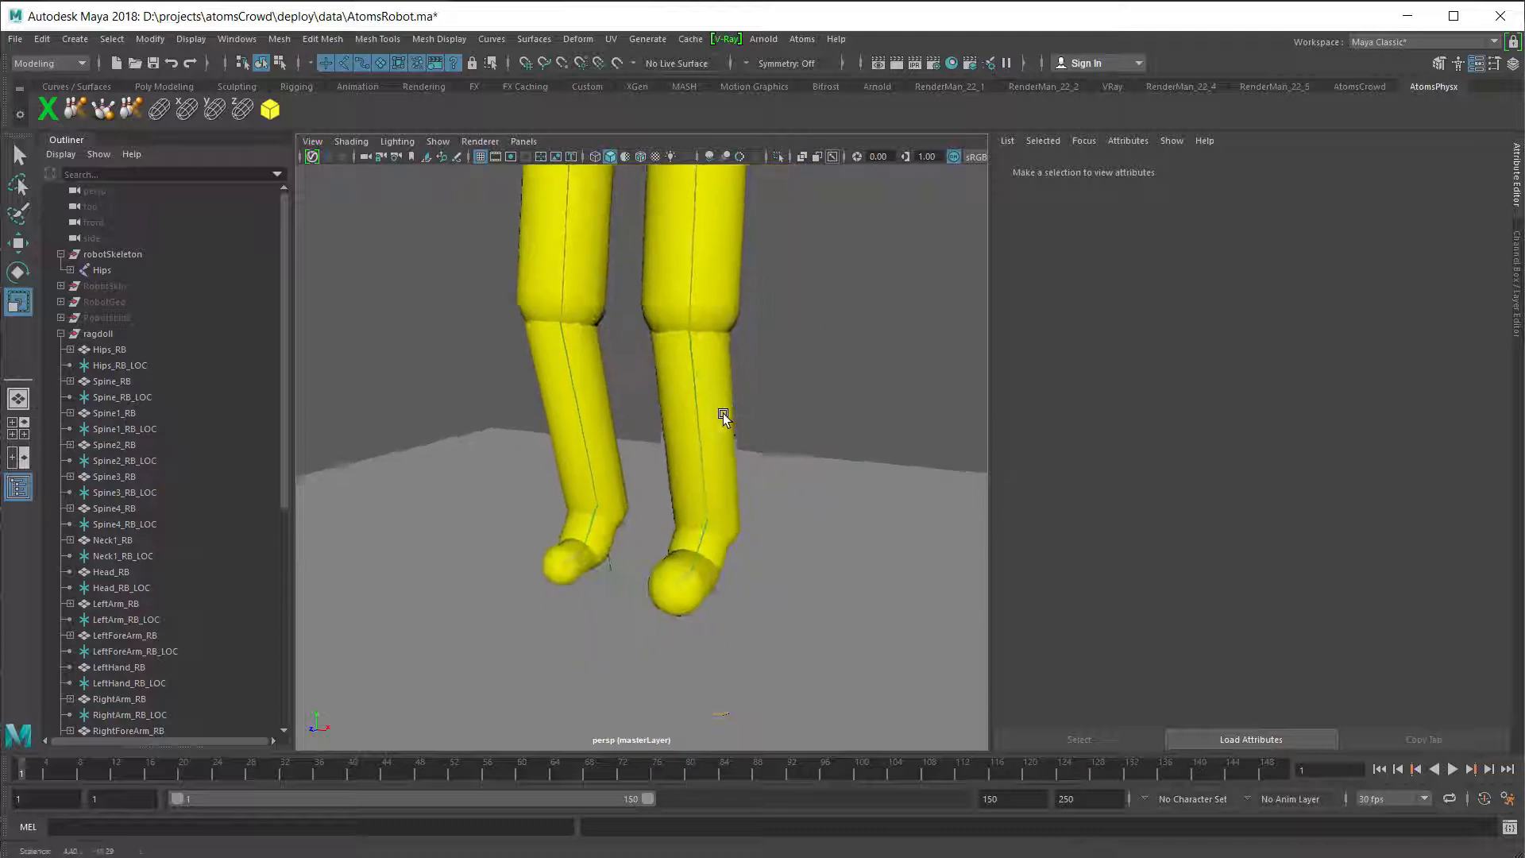
pyautogui.scroll(5, 741, 583)
pyautogui.click(769, 620)
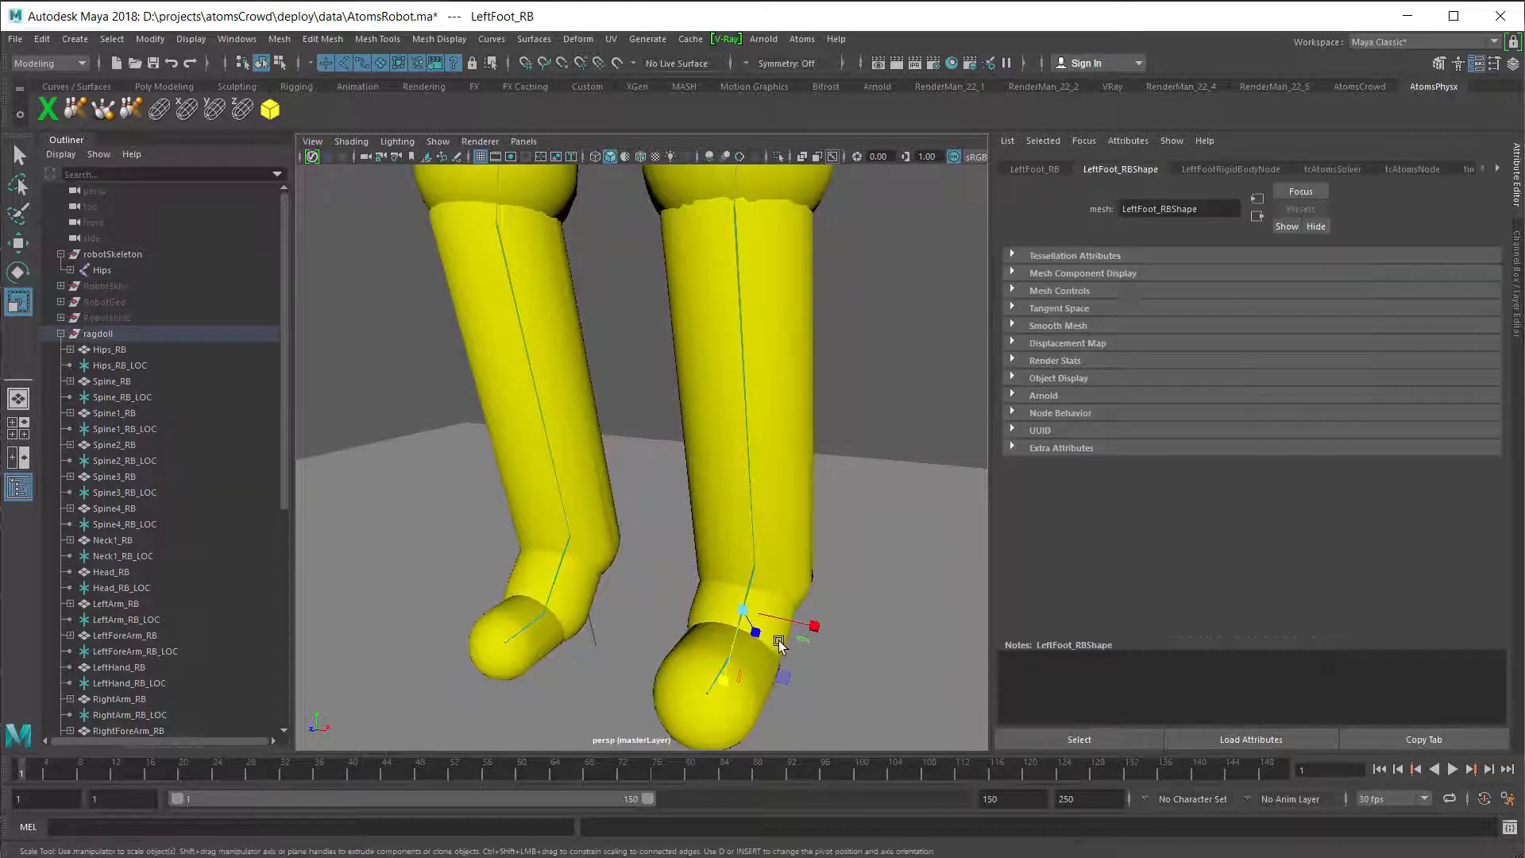
pyautogui.click(1217, 169)
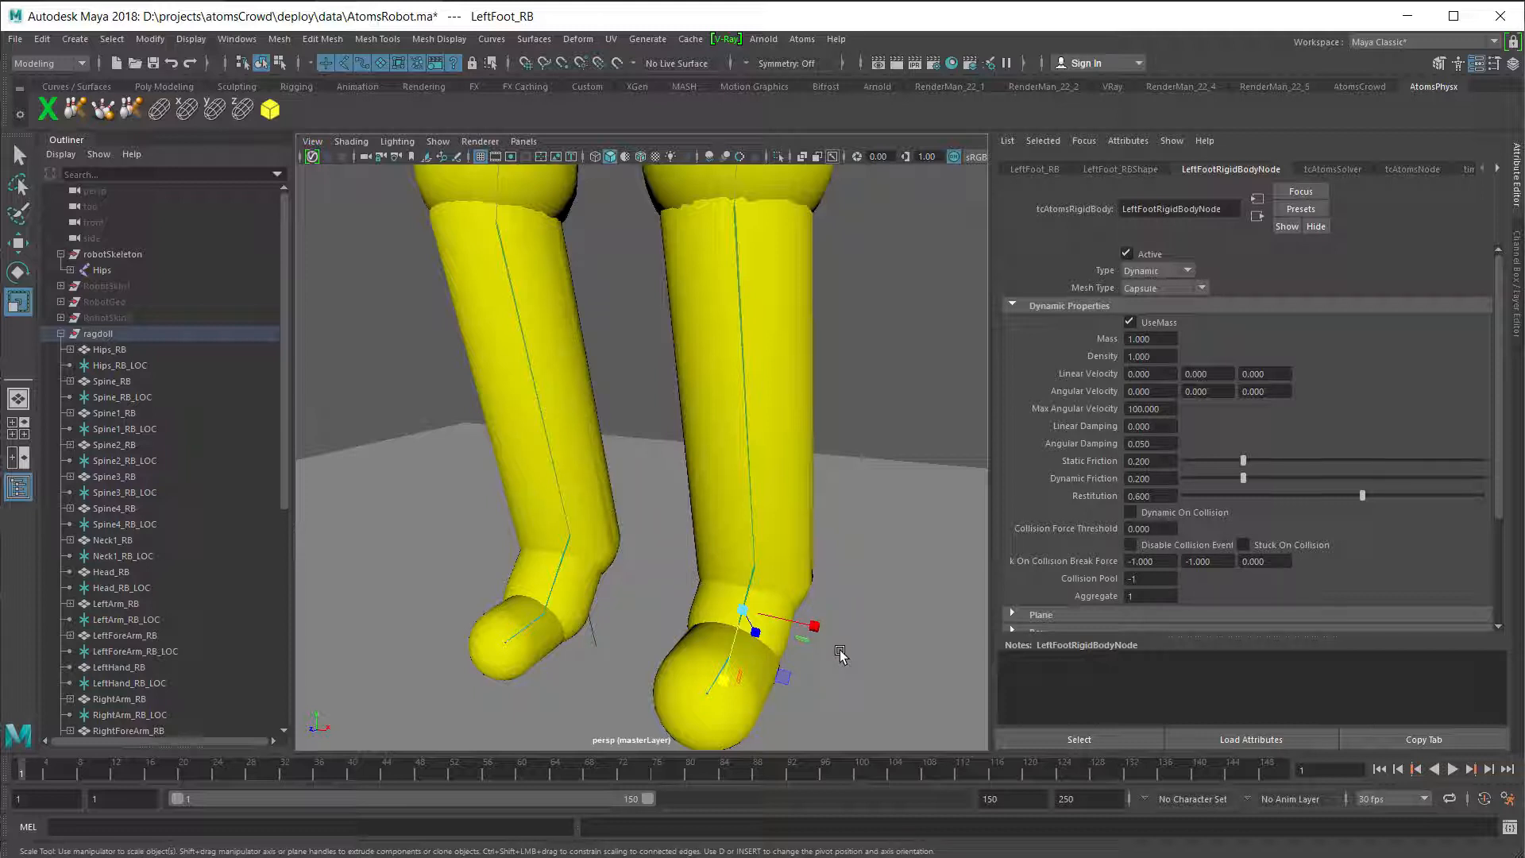
pyautogui.click(1150, 550)
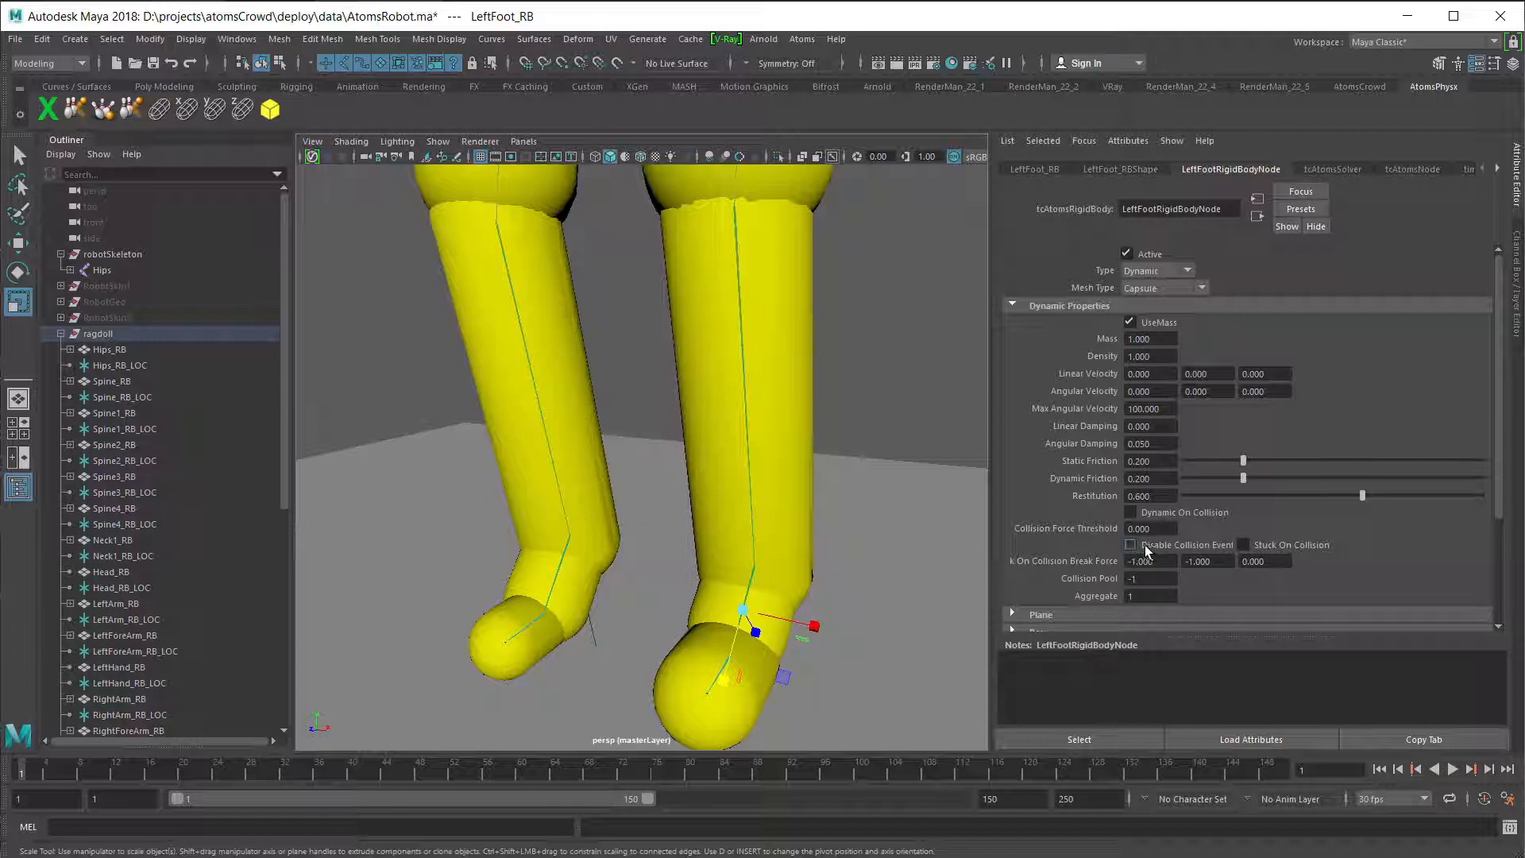
# - Disable collision events on the left toe base and right foot rigid bodies
pyautogui.click(669, 696)
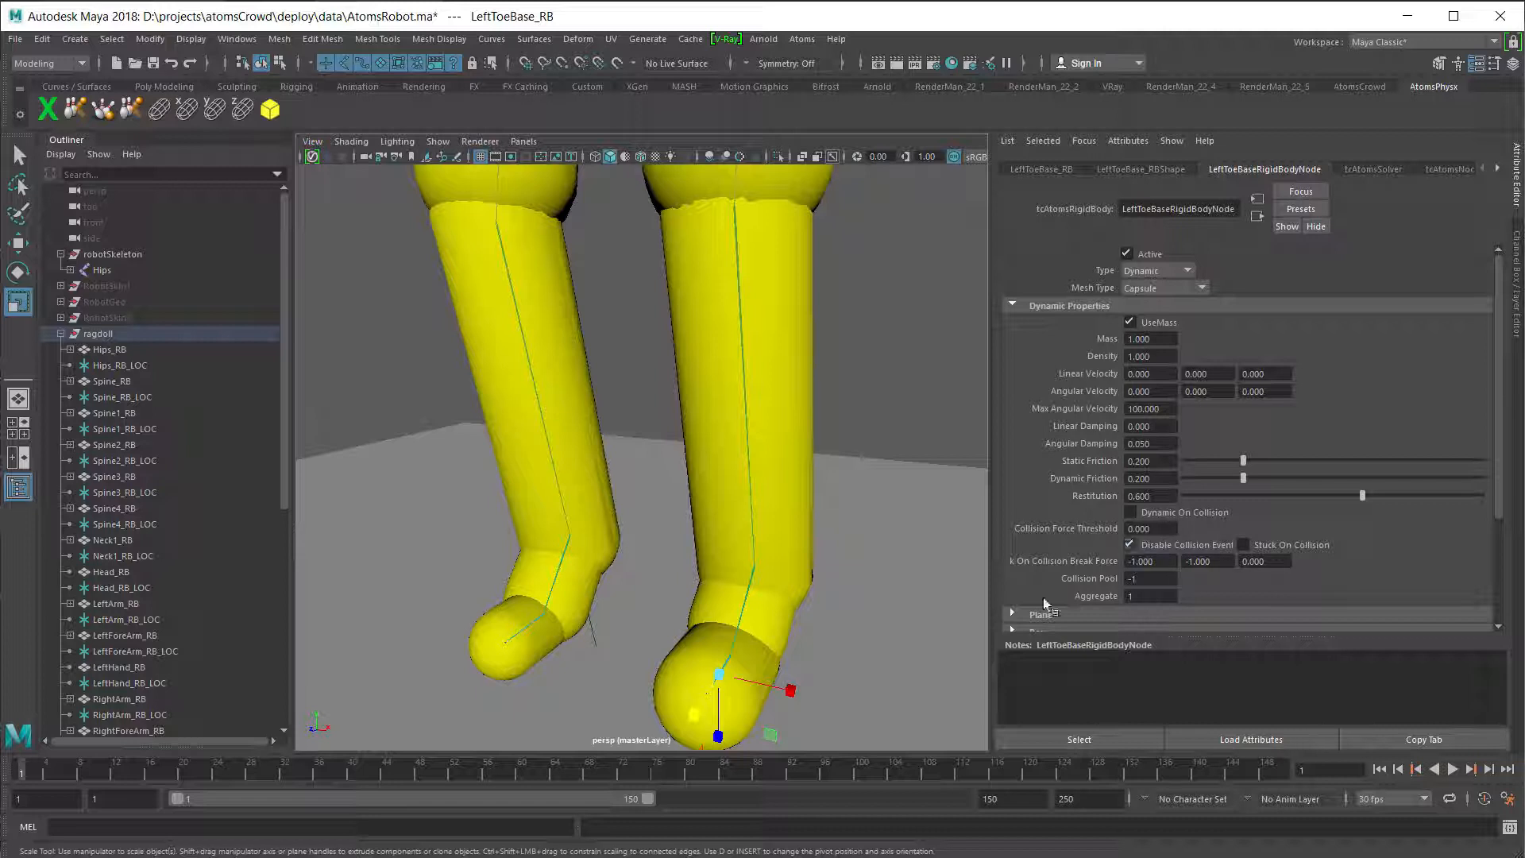
pyautogui.click(506, 632)
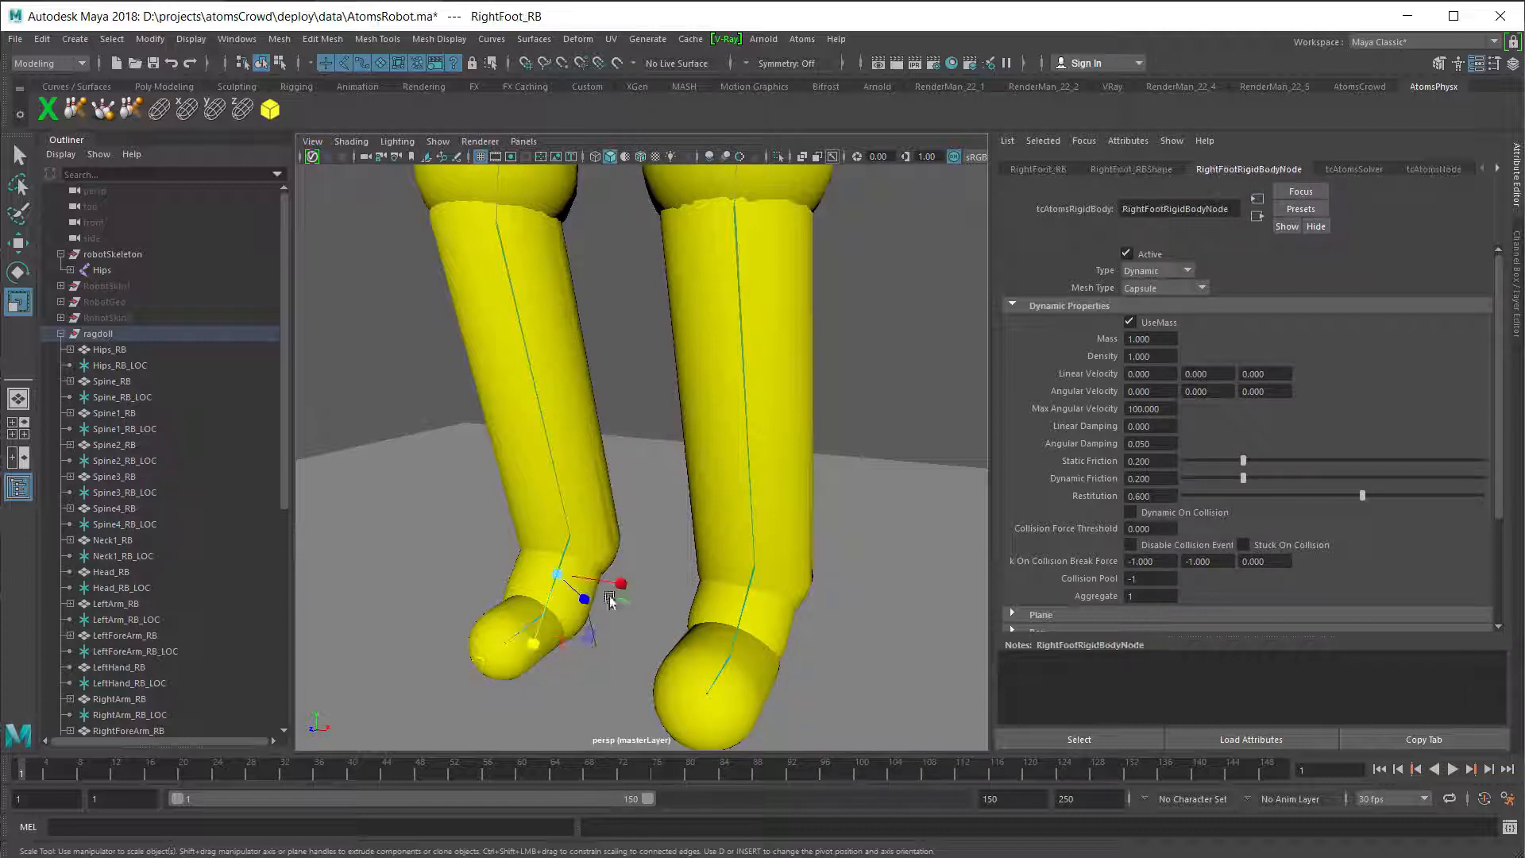
pyautogui.click(1148, 545)
pyautogui.scroll(-3, 1054, 482)
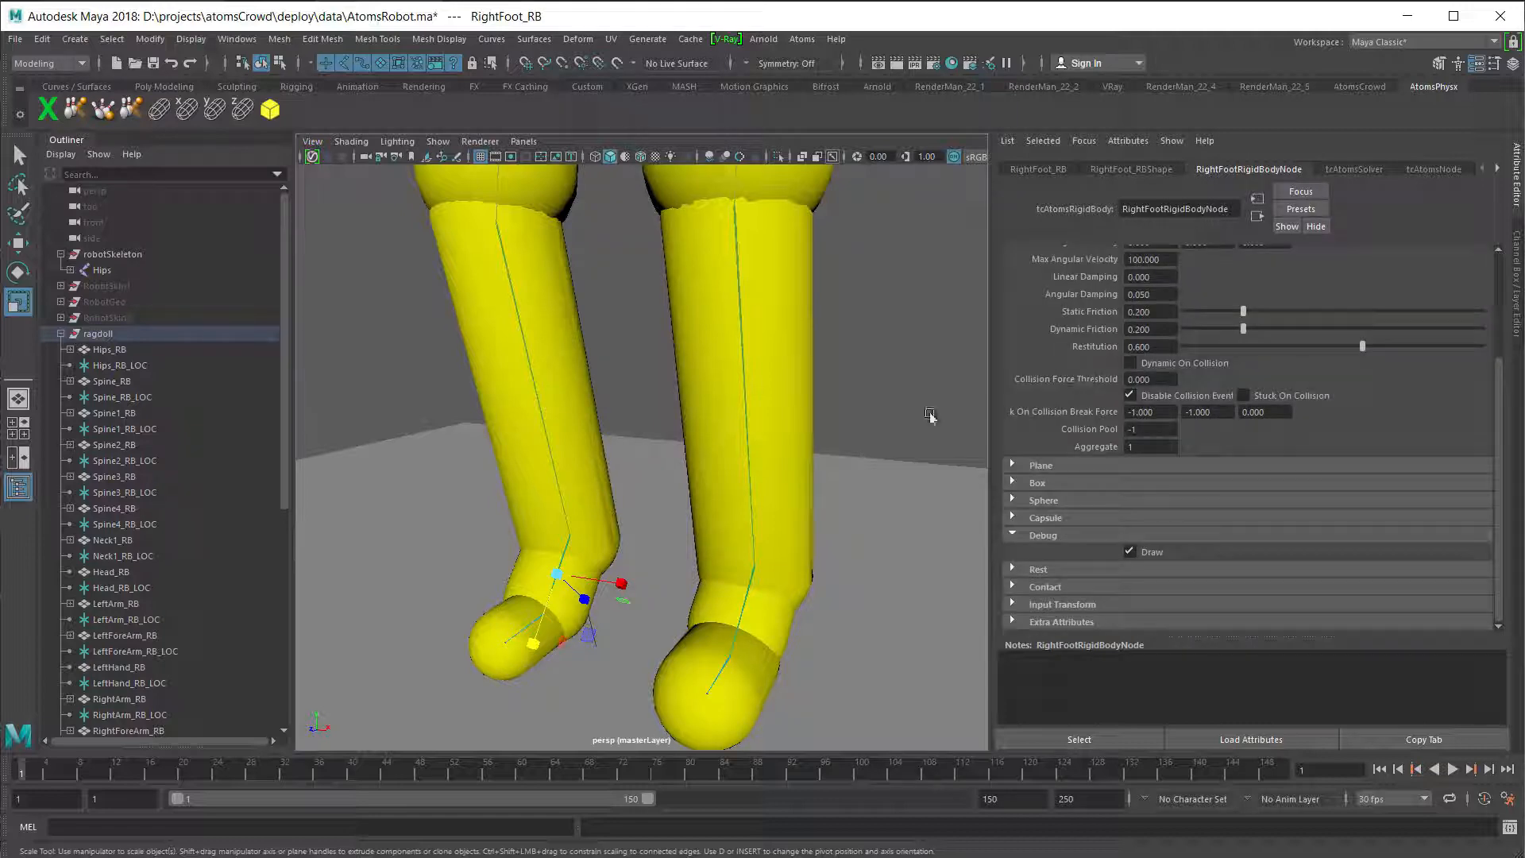
# - Open the Atoms Rig/Animation Exporter's ragdoll settings and choose atomsRobot.atomsskel from the data folder as the skeleton file
pyautogui.scroll(-3, 839, 487)
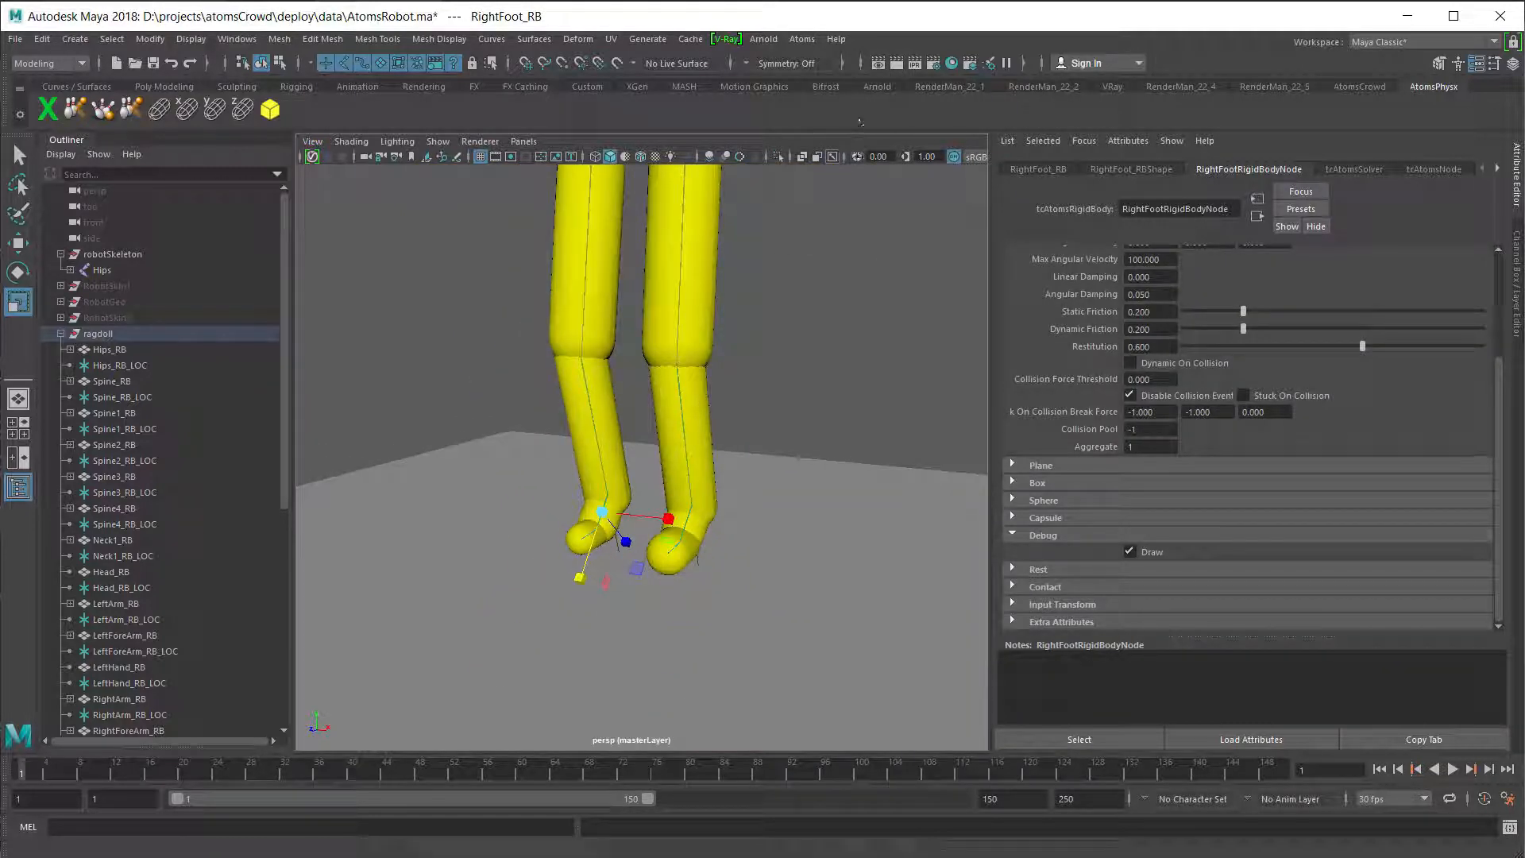
pyautogui.moveTo(1524, 162); pyautogui.dragTo(719, 73)
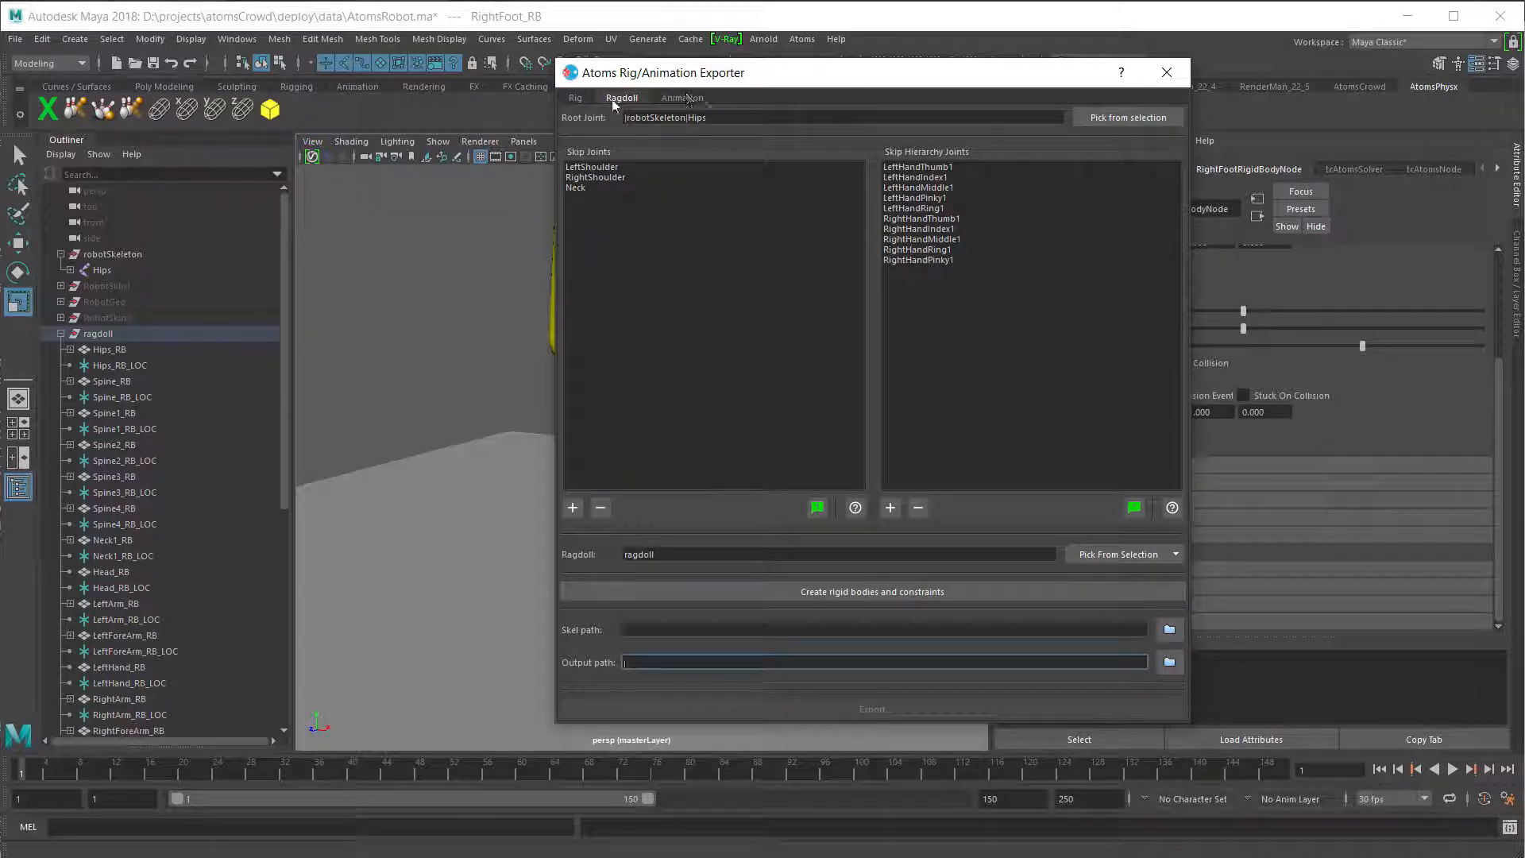
pyautogui.click(1169, 633)
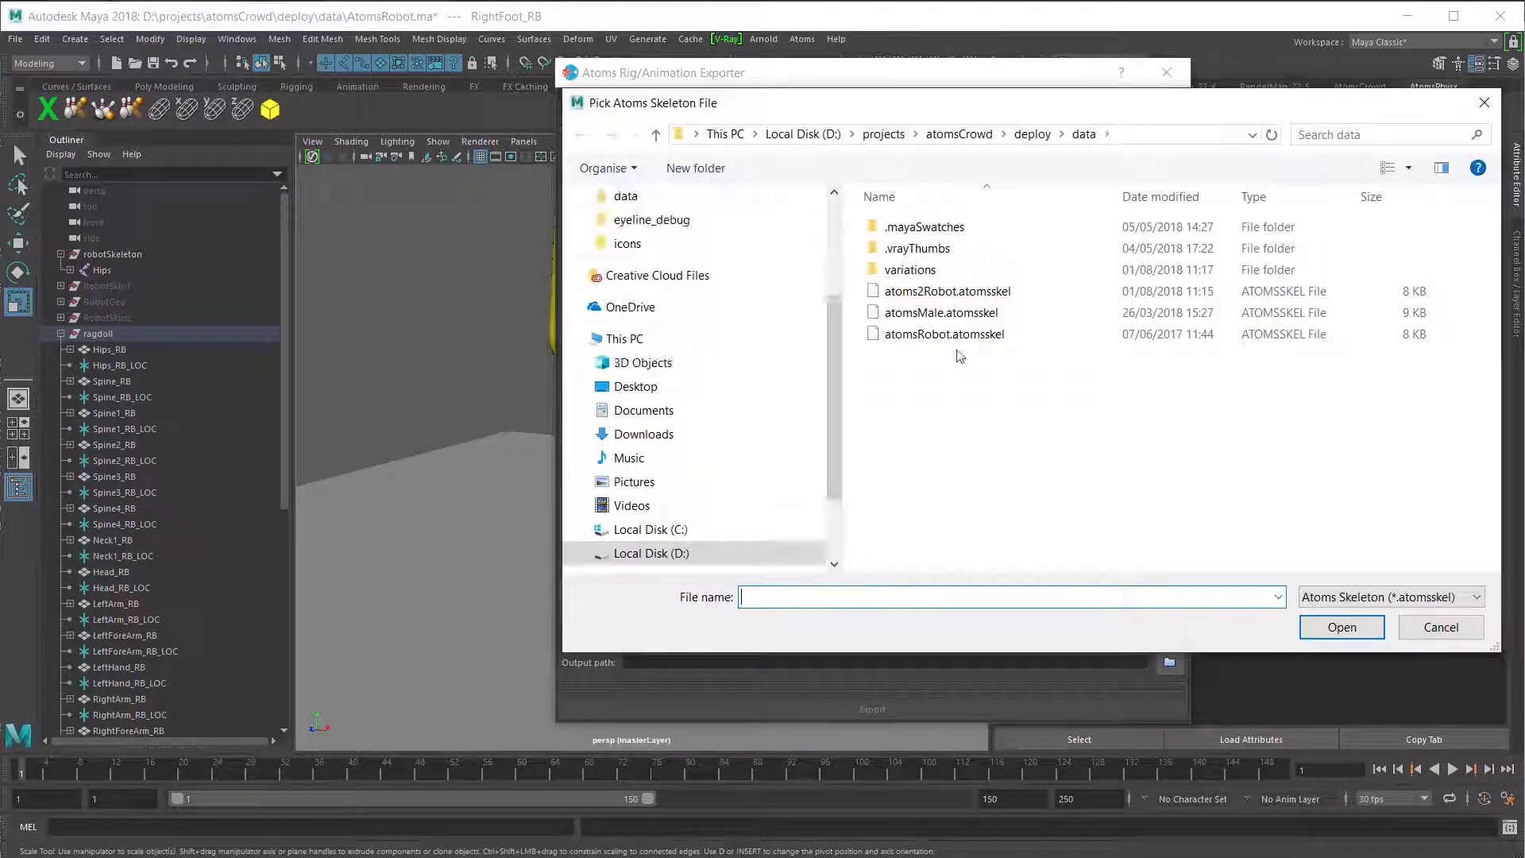
pyautogui.doubleClick(934, 335)
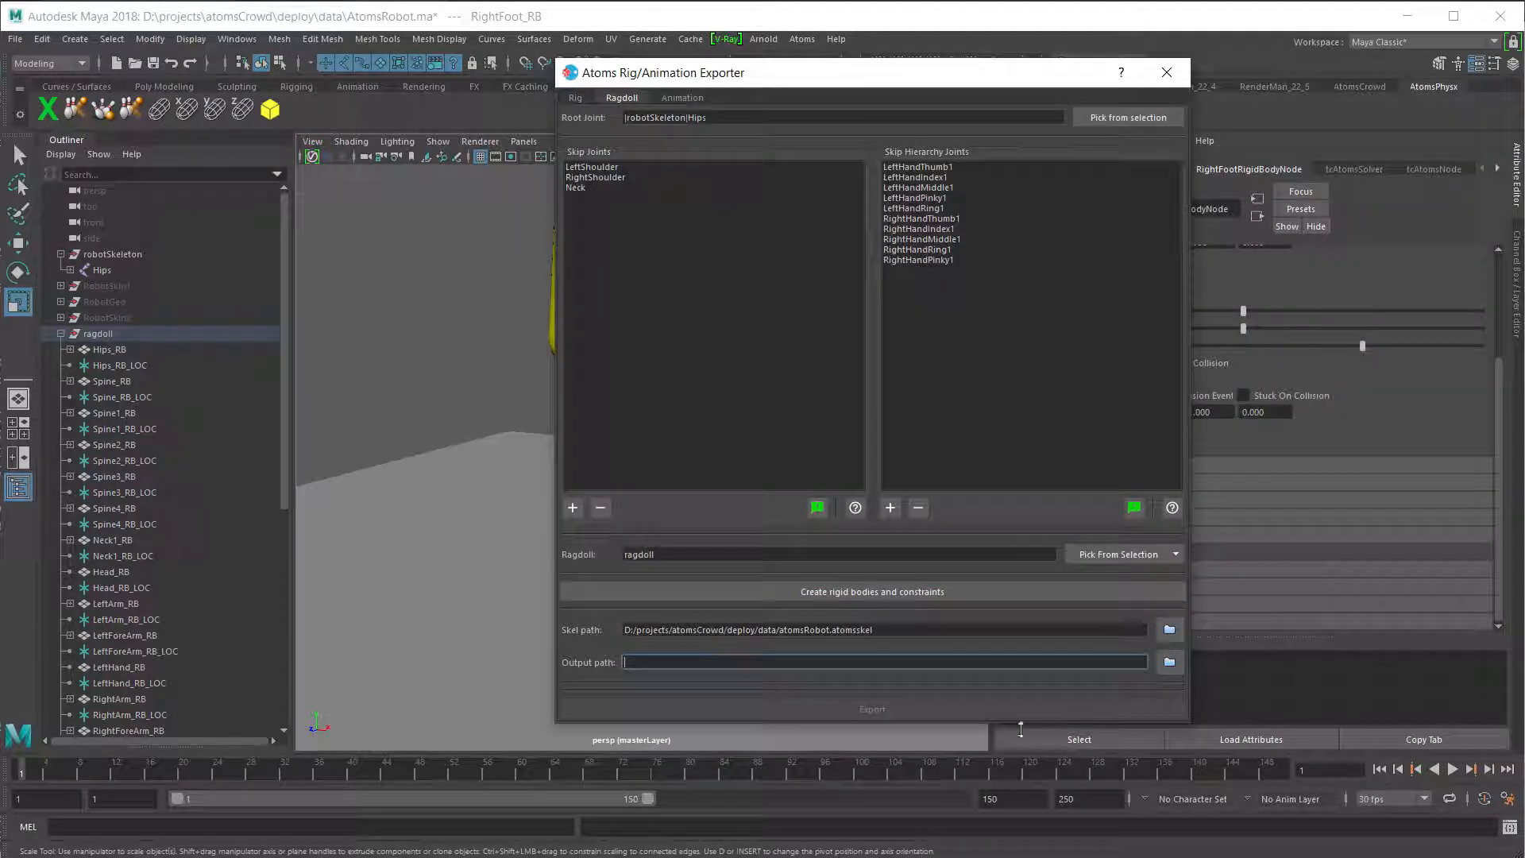
# - Set the ragdoll output file to atomsRobot.atomsragdoll in the data folder and export it, overwriting the existing file
pyautogui.click(1173, 664)
pyautogui.click(823, 292)
pyautogui.doubleClick(823, 292)
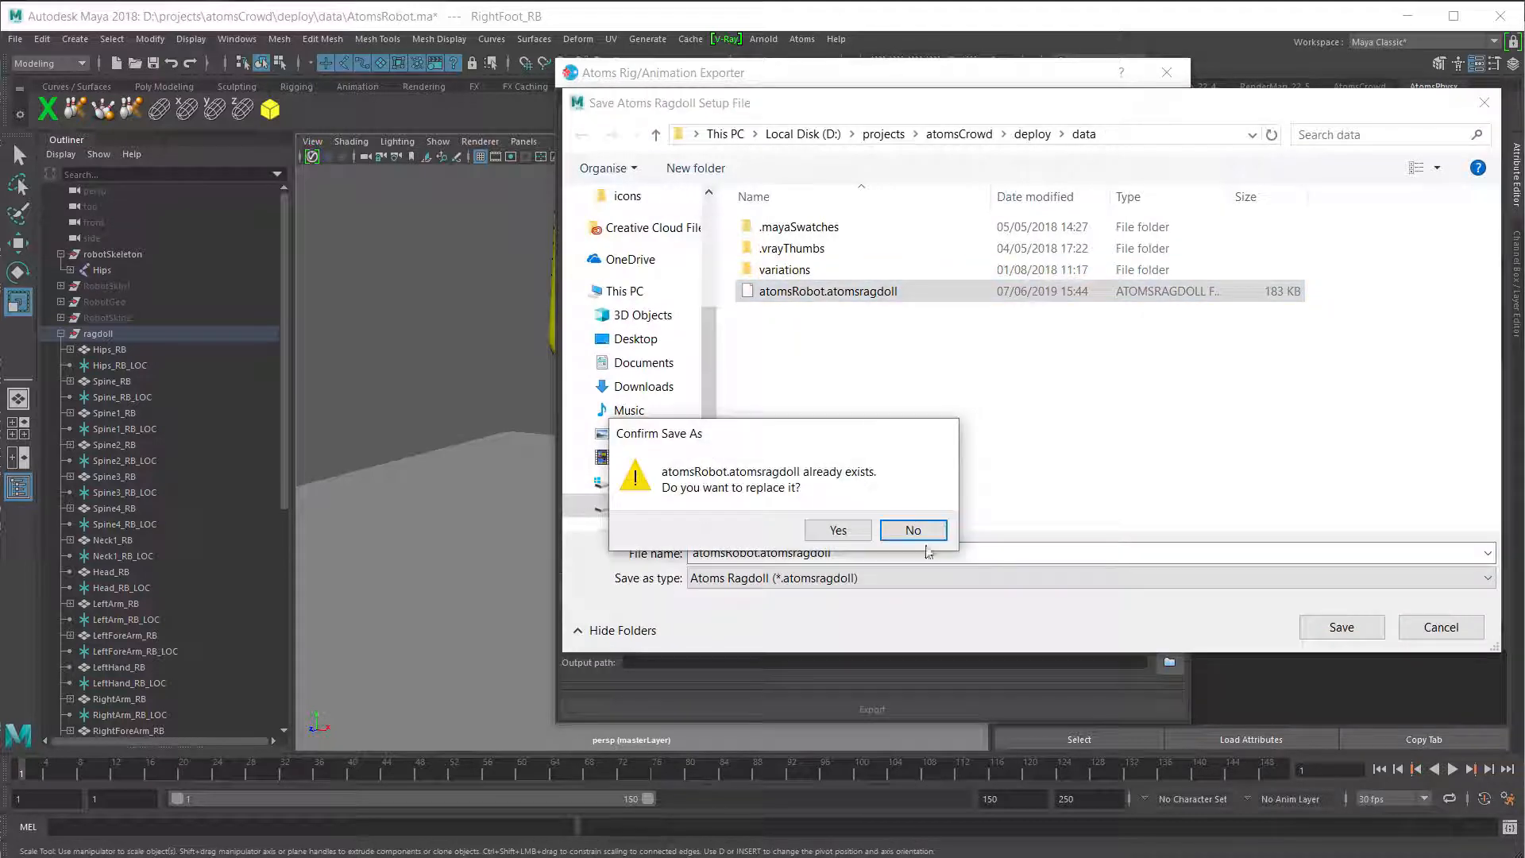
pyautogui.click(839, 529)
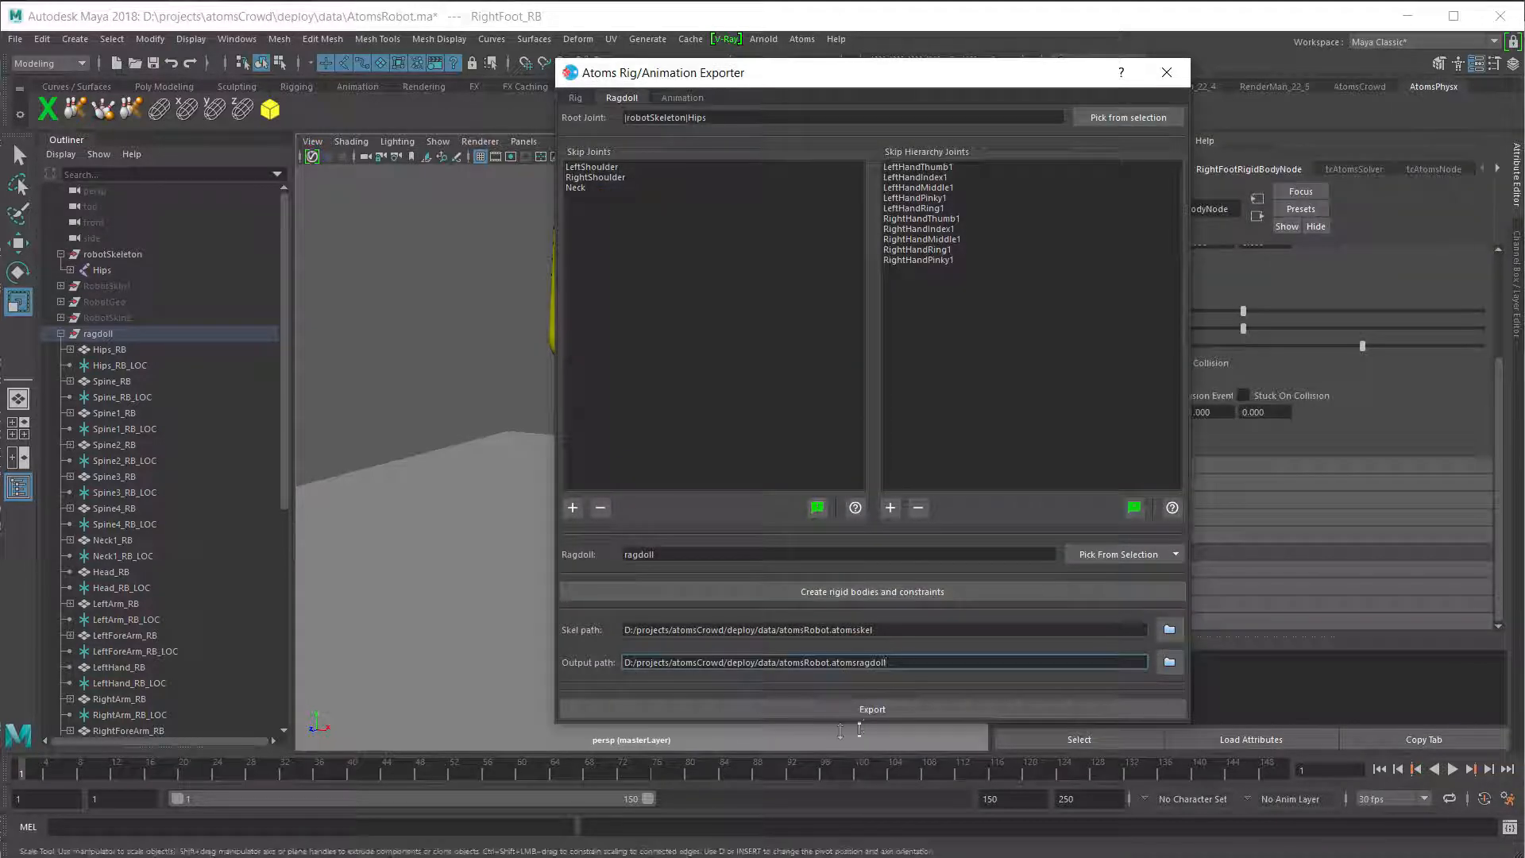
pyautogui.click(860, 714)
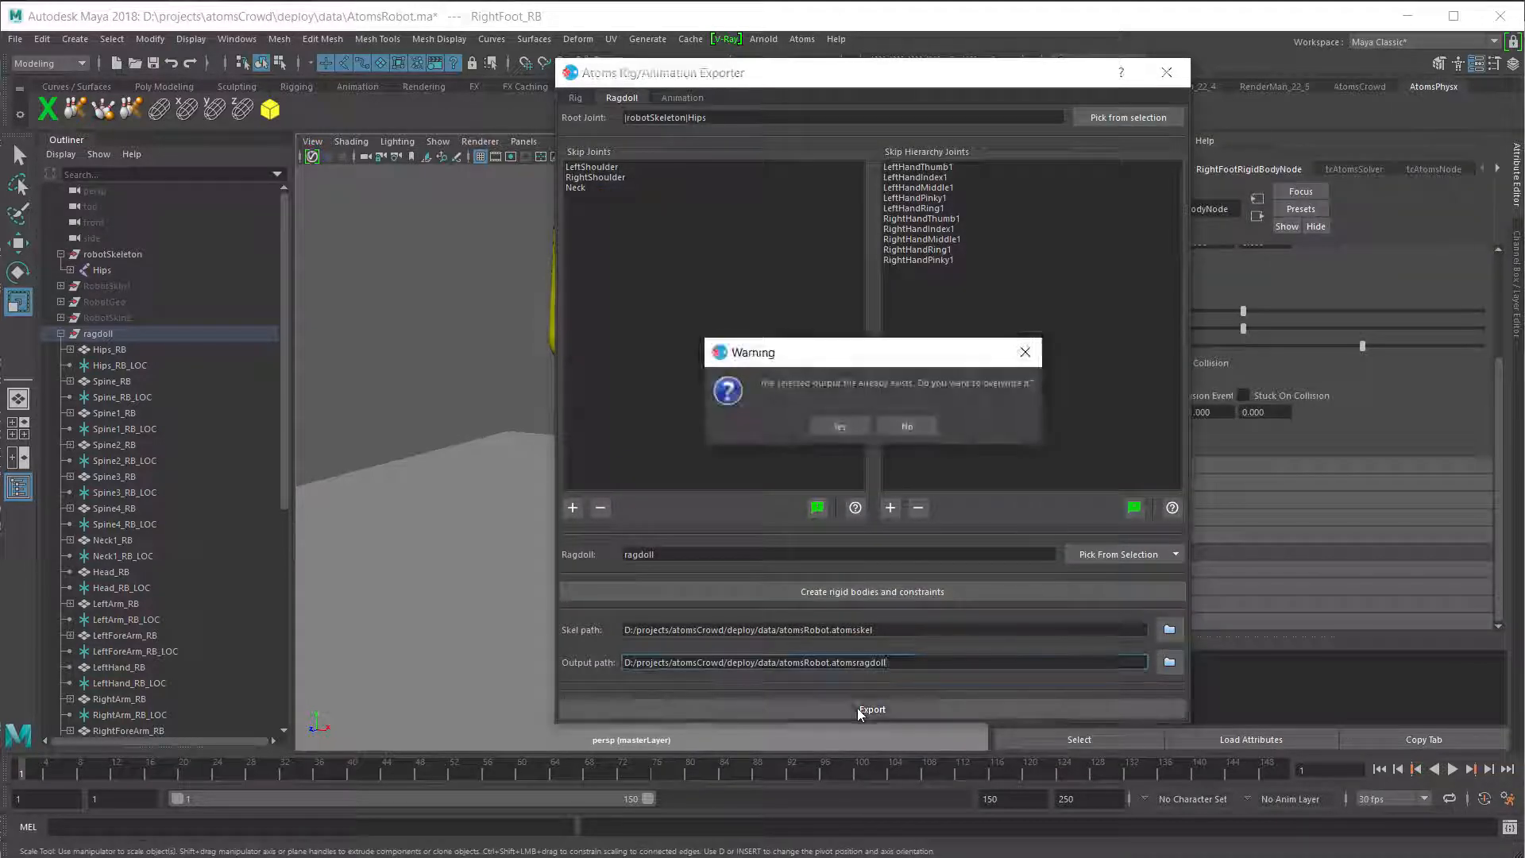
pyautogui.click(839, 429)
pyautogui.click(861, 426)
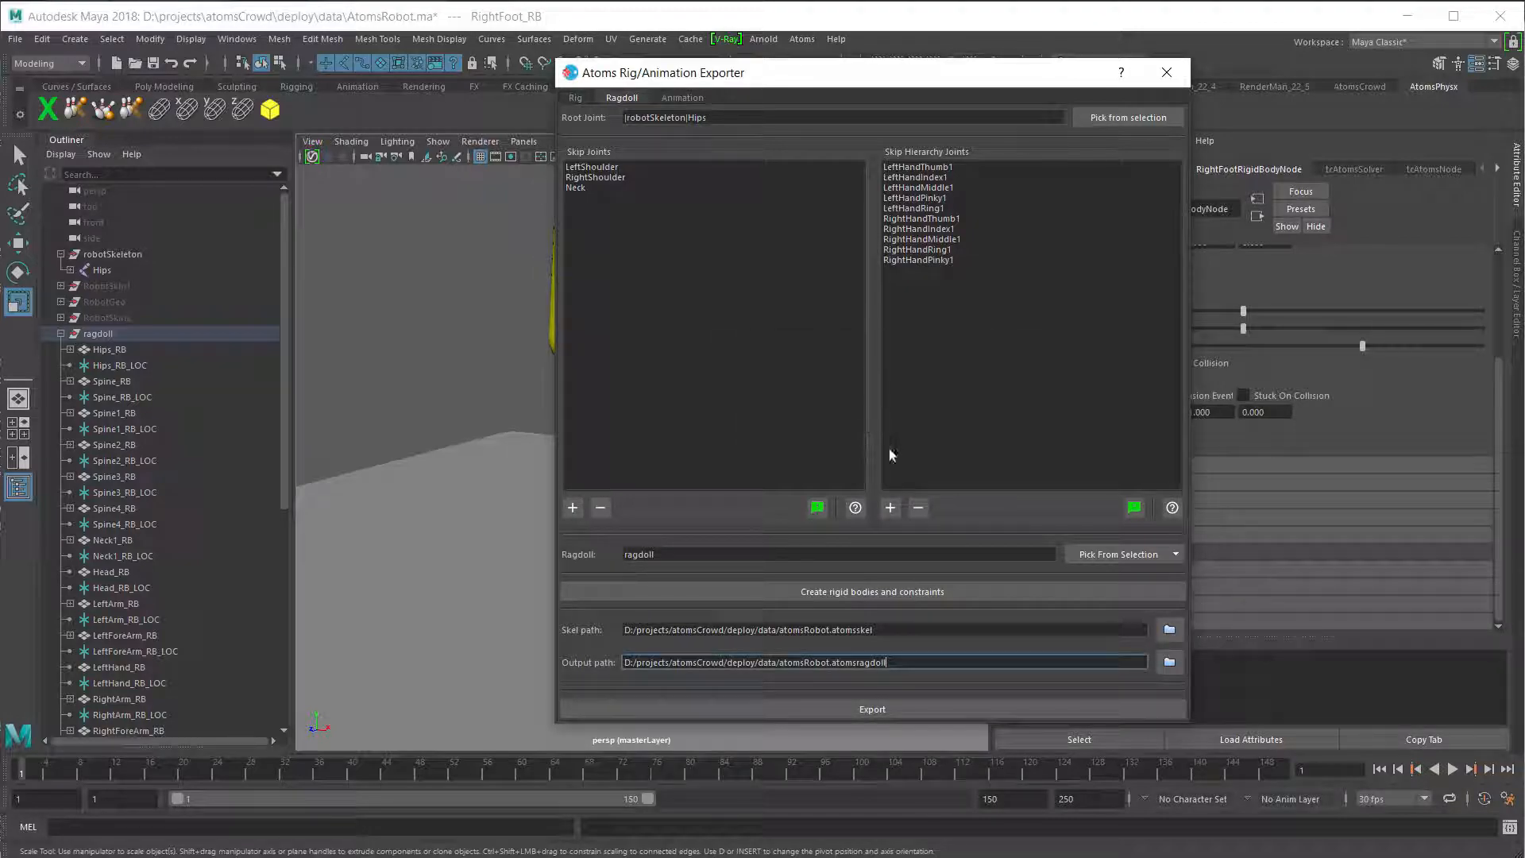